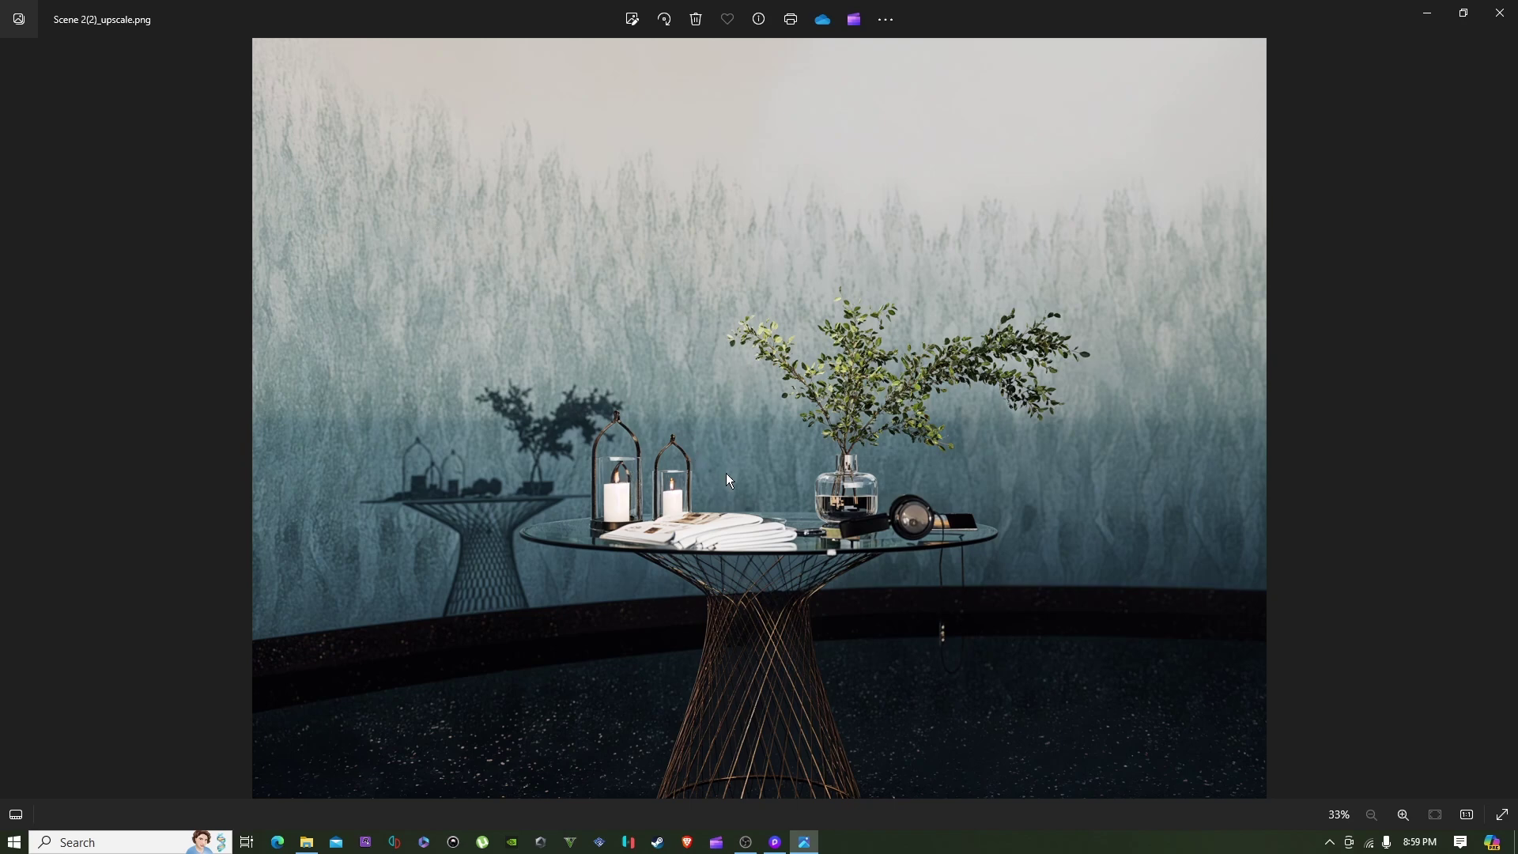
# Switch to the D5 Render scene, leave image render mode and view the whole curved-wall set from outside.
pyautogui.click(781, 845)
pyautogui.press('s')
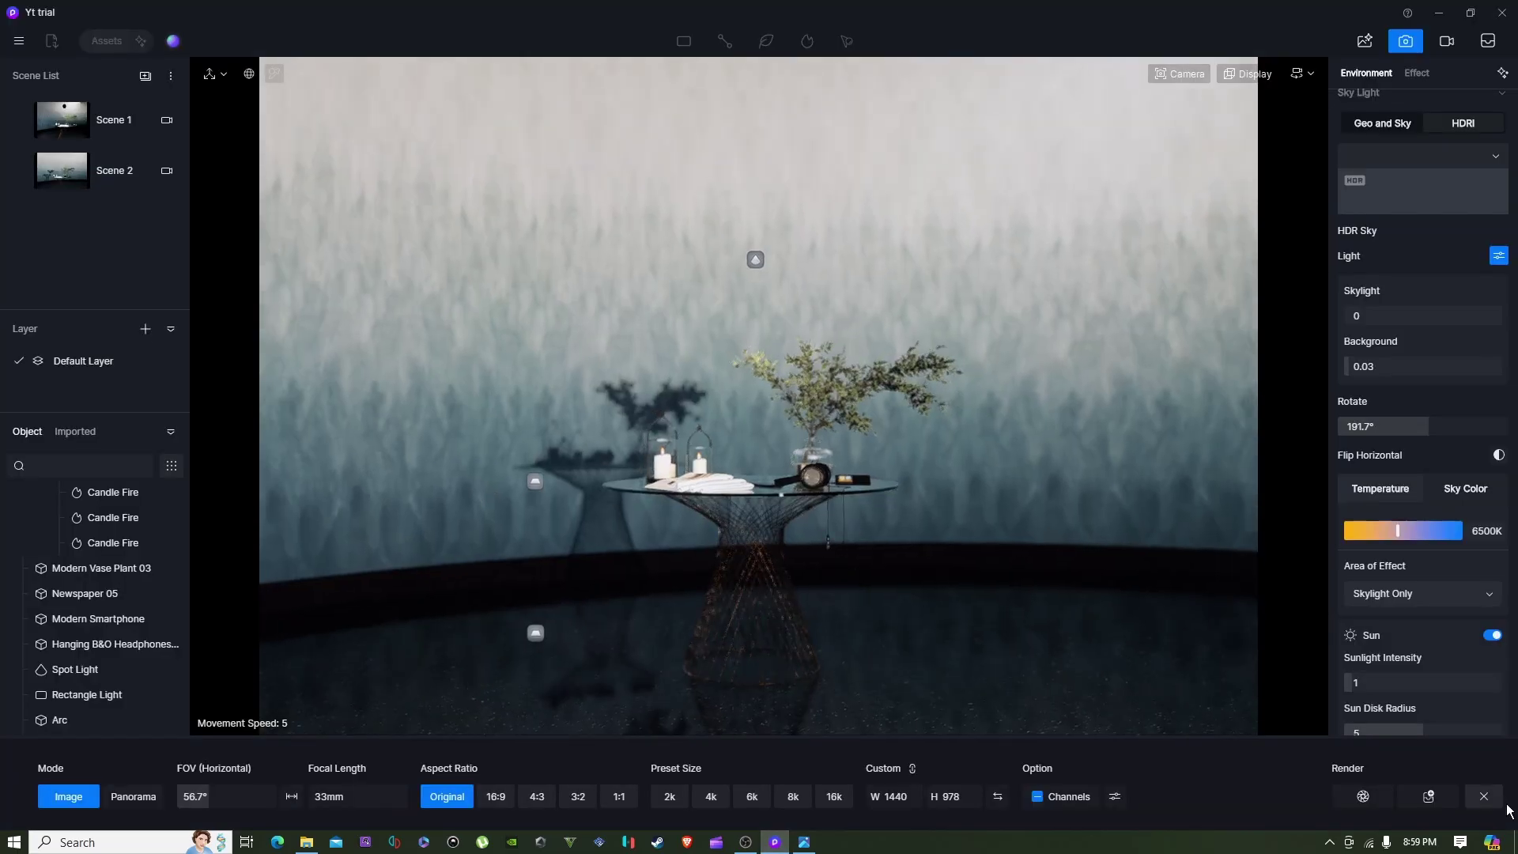
pyautogui.press('w')
pyautogui.click(1484, 797)
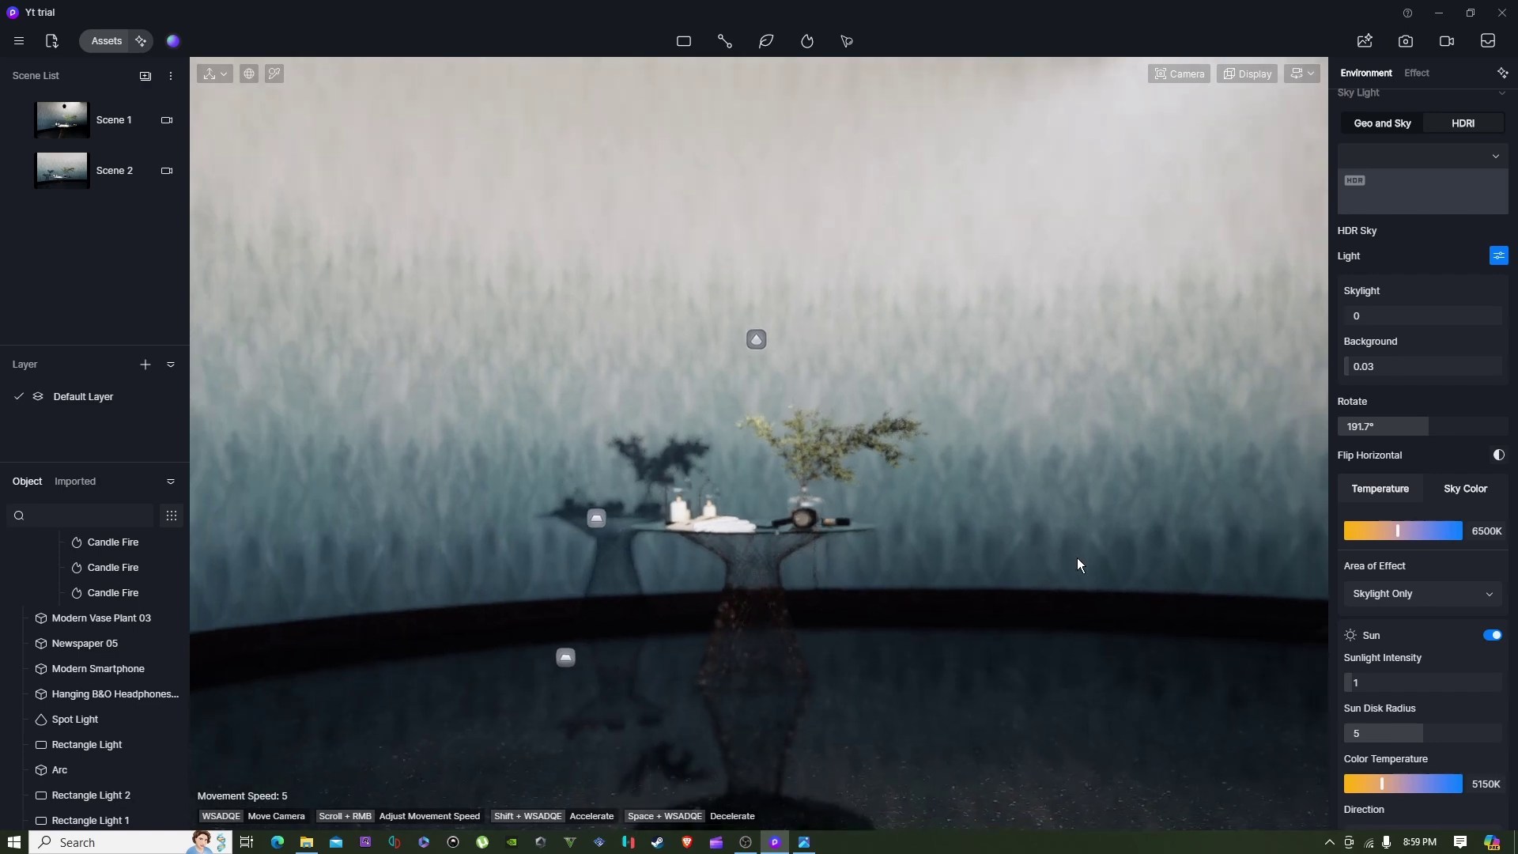
pyautogui.press('s')
pyautogui.press('e')
pyautogui.moveTo(851, 484); pyautogui.dragTo(933, 478, button='right')
pyautogui.press('d')
pyautogui.press('w')
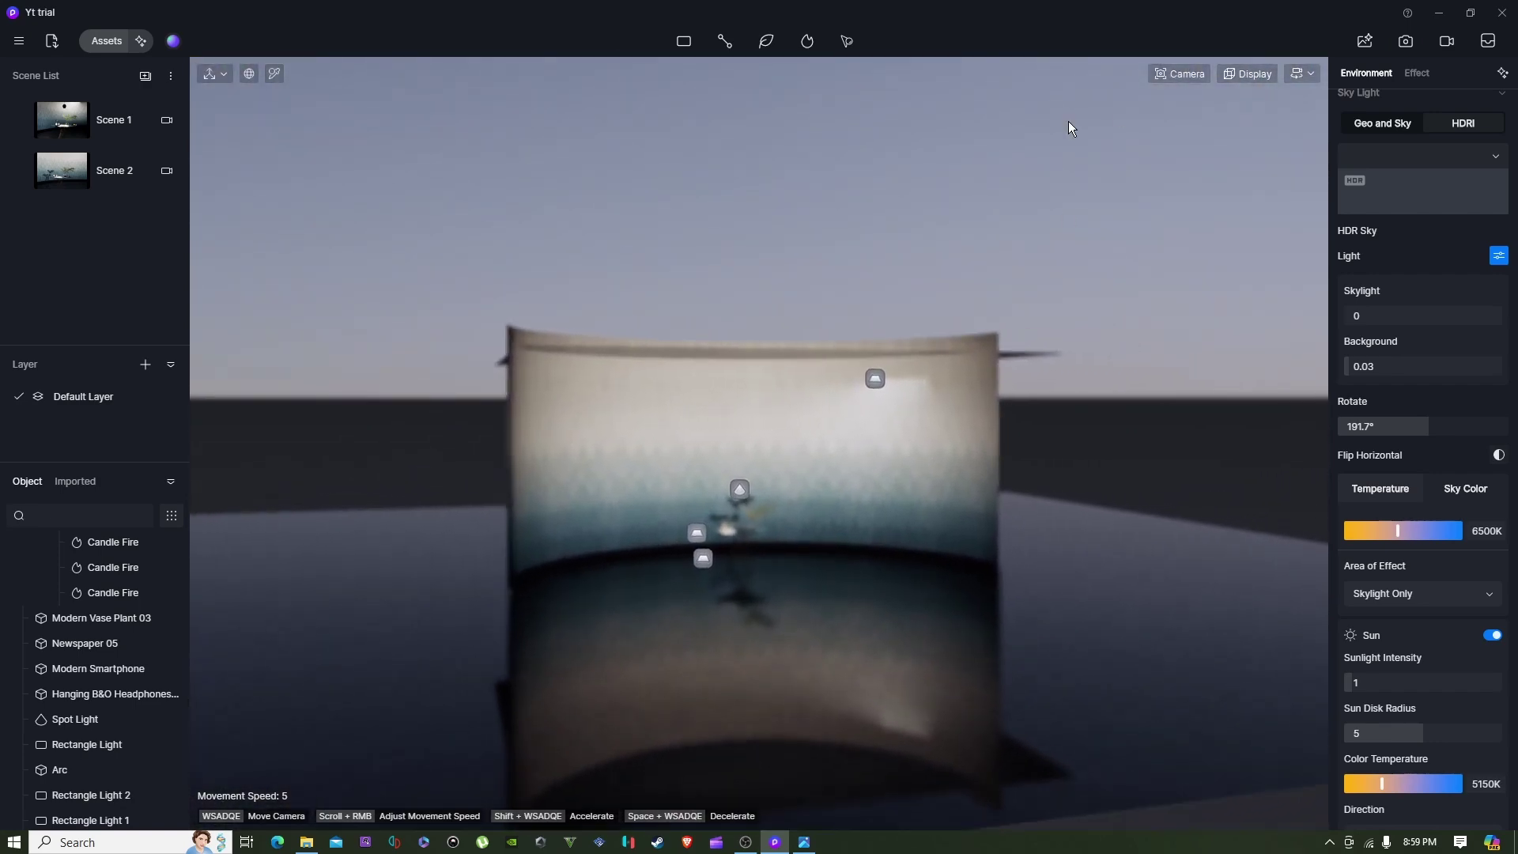
# Turn off depth of field for the Scene 2 camera and look through that camera at full size.
pyautogui.click(168, 171)
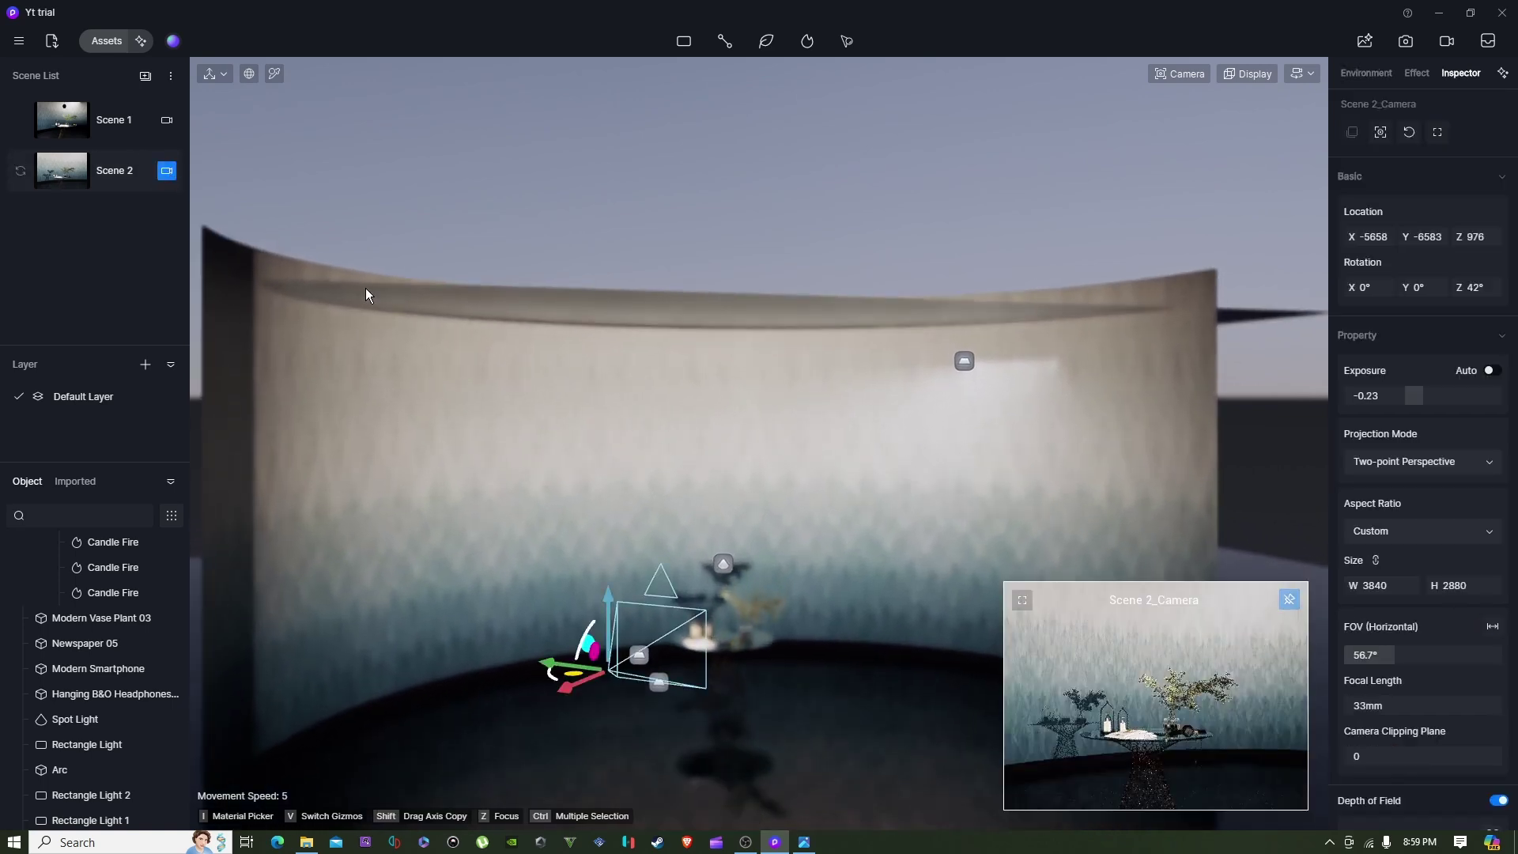
pyautogui.scroll(-2, 1437, 773)
pyautogui.click(1494, 611)
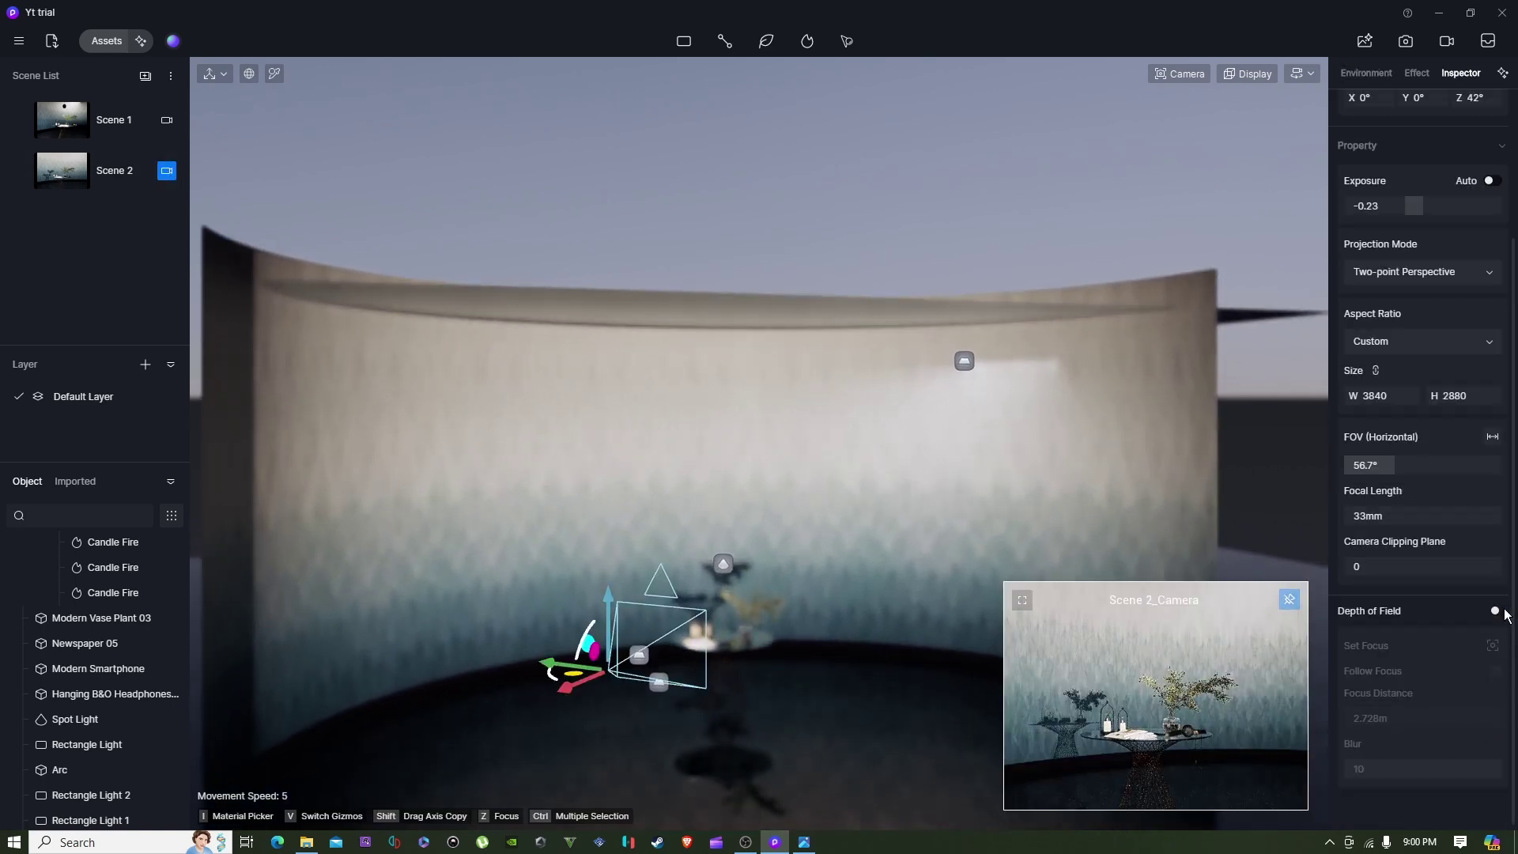
pyautogui.click(1021, 599)
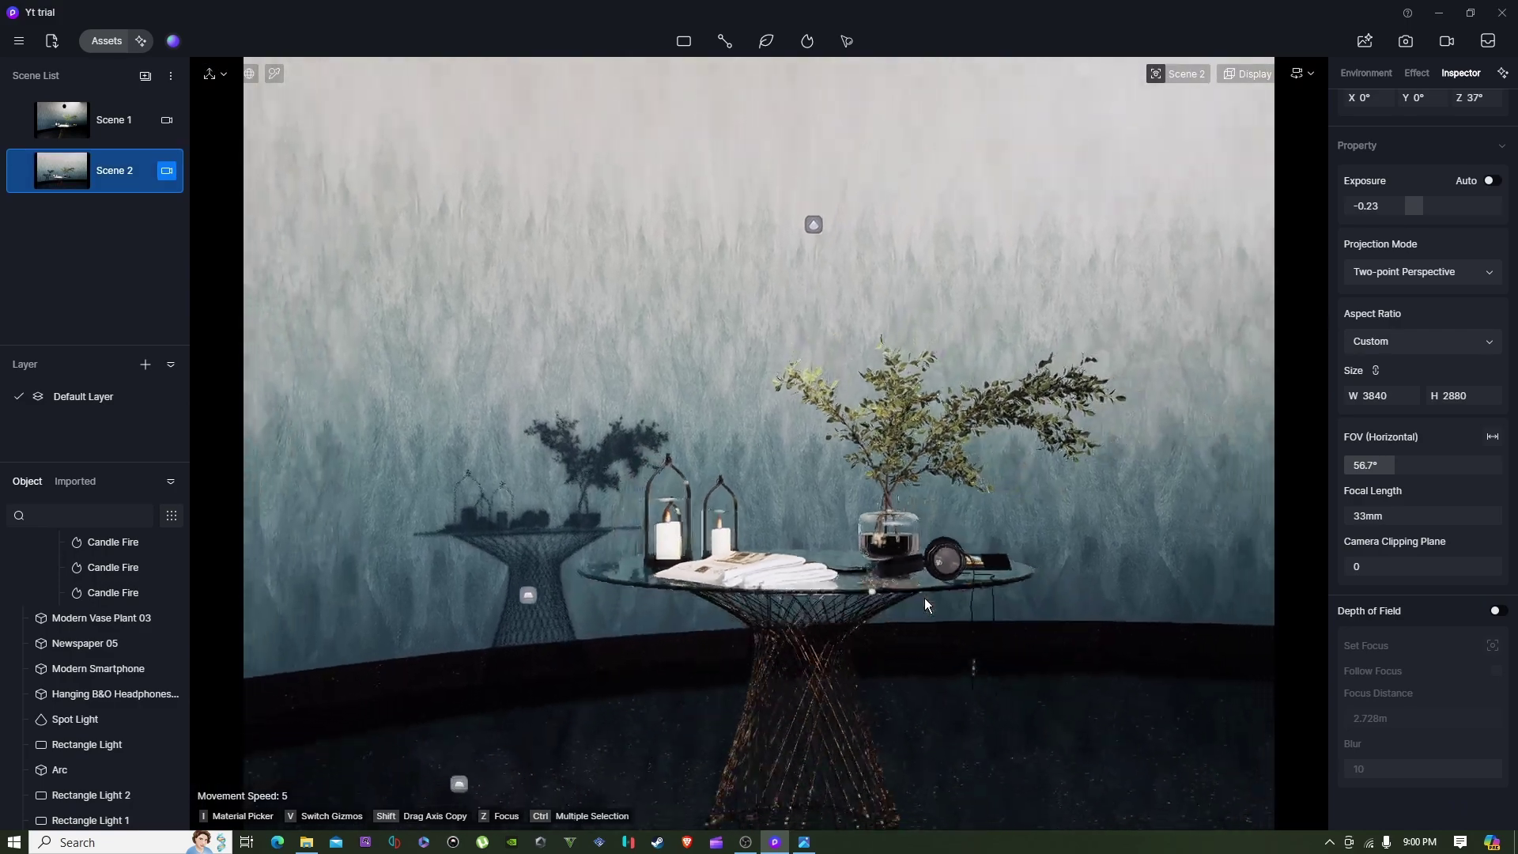
# Examine the smartphone, headphones and vase plant on the glass table up close by selecting each one.
pyautogui.scroll(10, 846, 596)
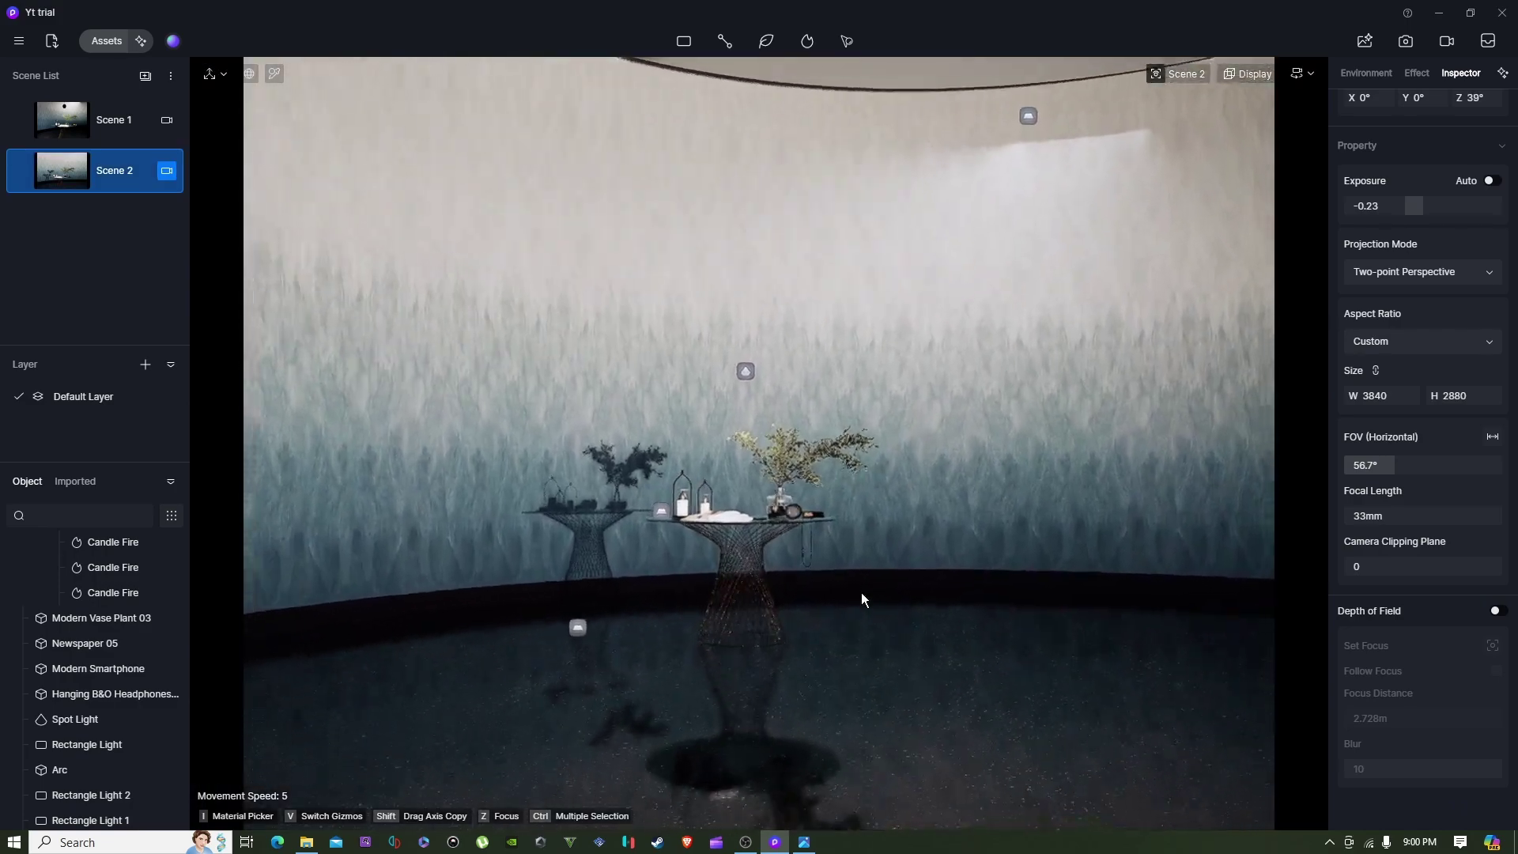
pyautogui.moveTo(826, 577); pyautogui.dragTo(799, 600, button='right')
pyautogui.press('w')
pyautogui.press('e')
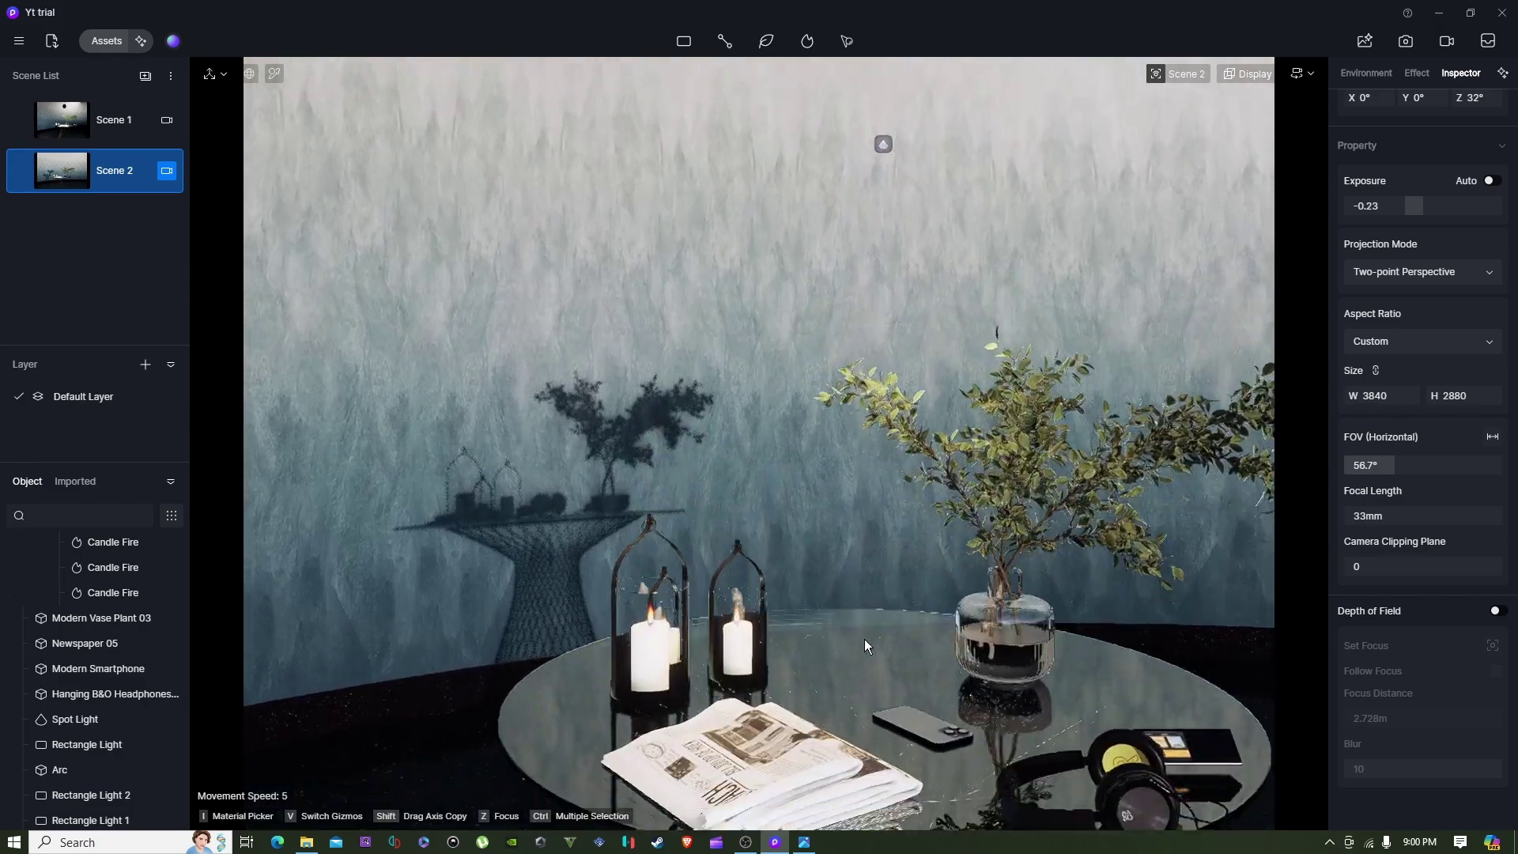
pyautogui.press('q')
pyautogui.press('e')
pyautogui.moveTo(889, 634); pyautogui.dragTo(842, 661, button='right')
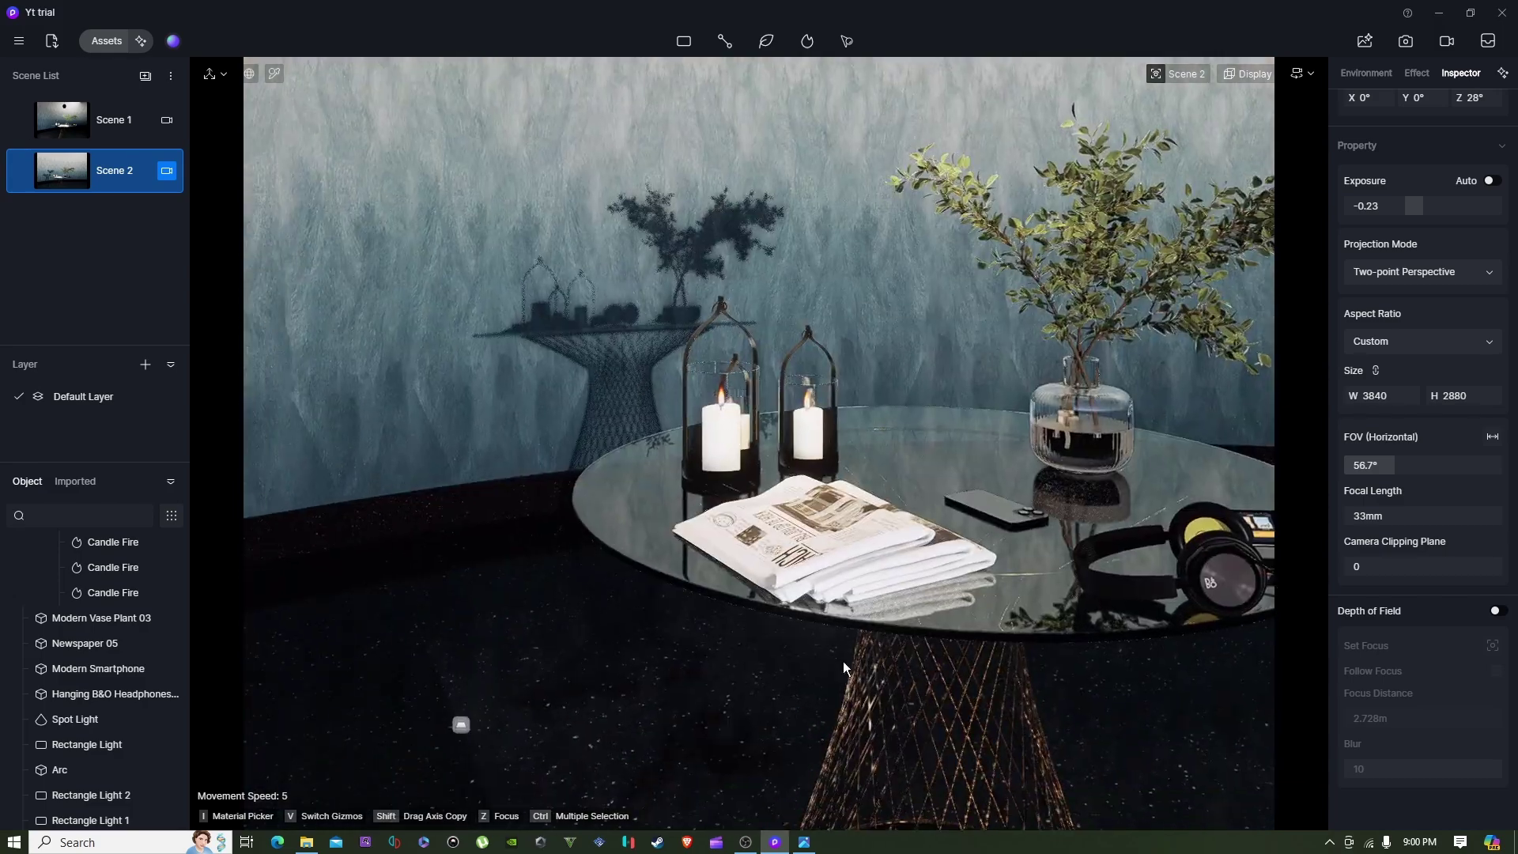
pyautogui.click(871, 569)
pyautogui.click(999, 522)
pyautogui.press('z')
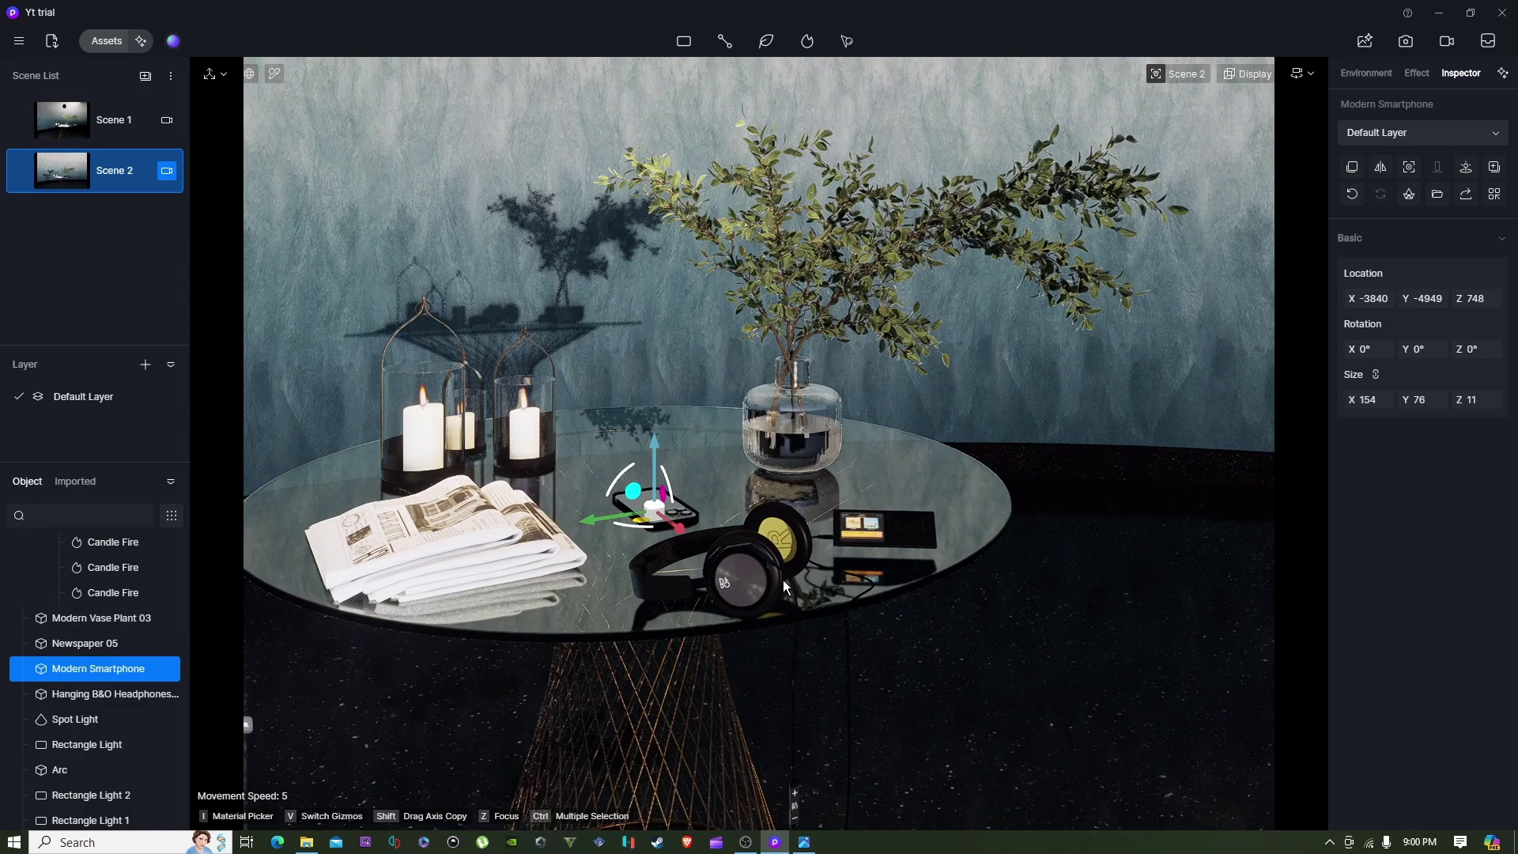
pyautogui.click(782, 580)
pyautogui.press('z')
pyautogui.click(915, 505)
pyautogui.press('z')
pyautogui.scroll(-3, 955, 473)
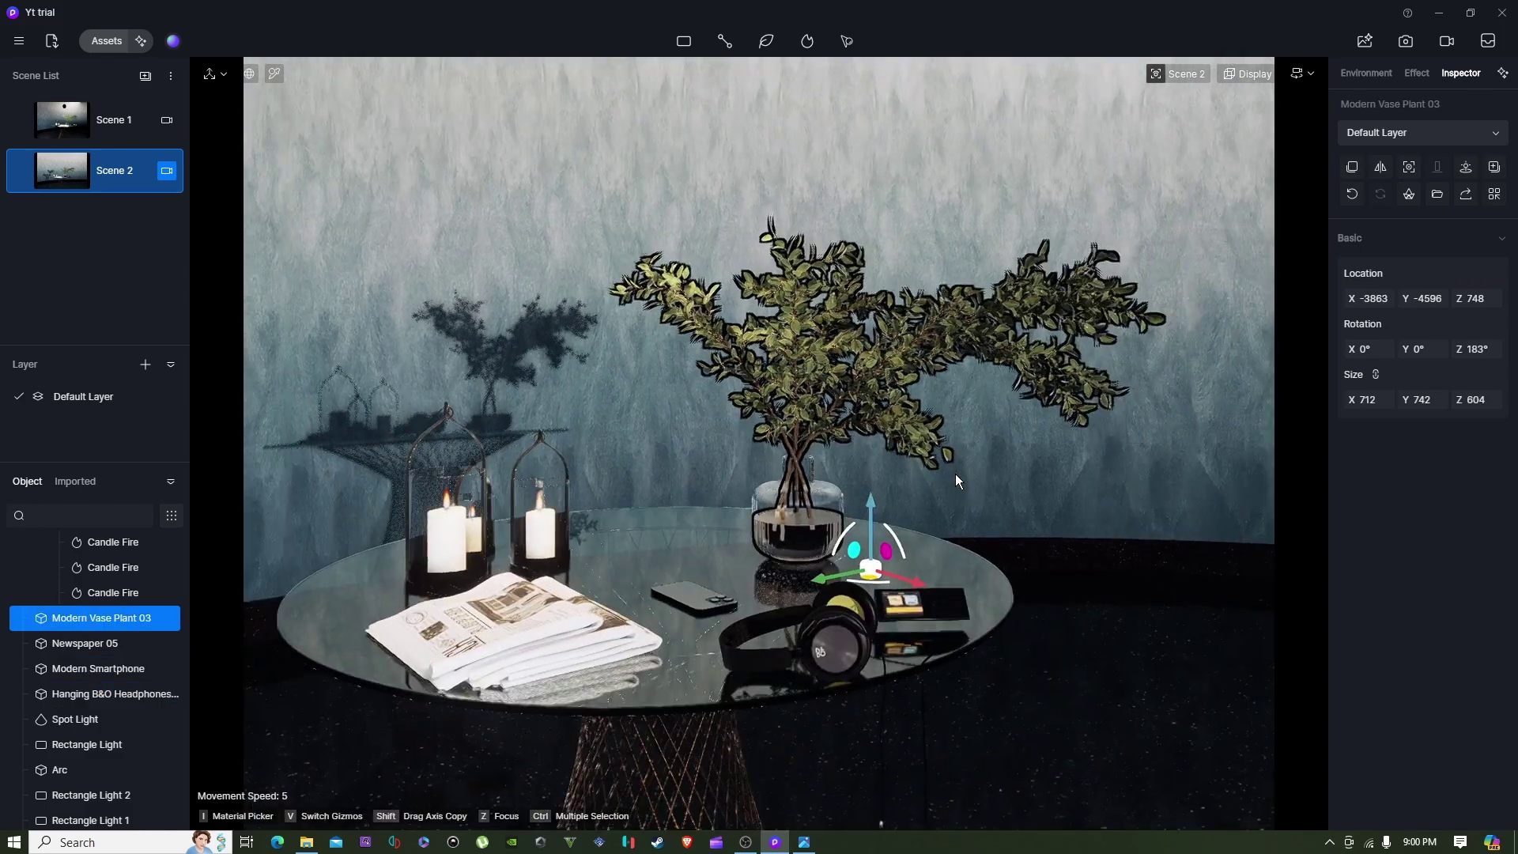
# Examine the candlestick group beside the newspaper on the glass table.
pyautogui.press('a')
pyautogui.moveTo(895, 490); pyautogui.dragTo(776, 516, button='right')
pyautogui.press('w')
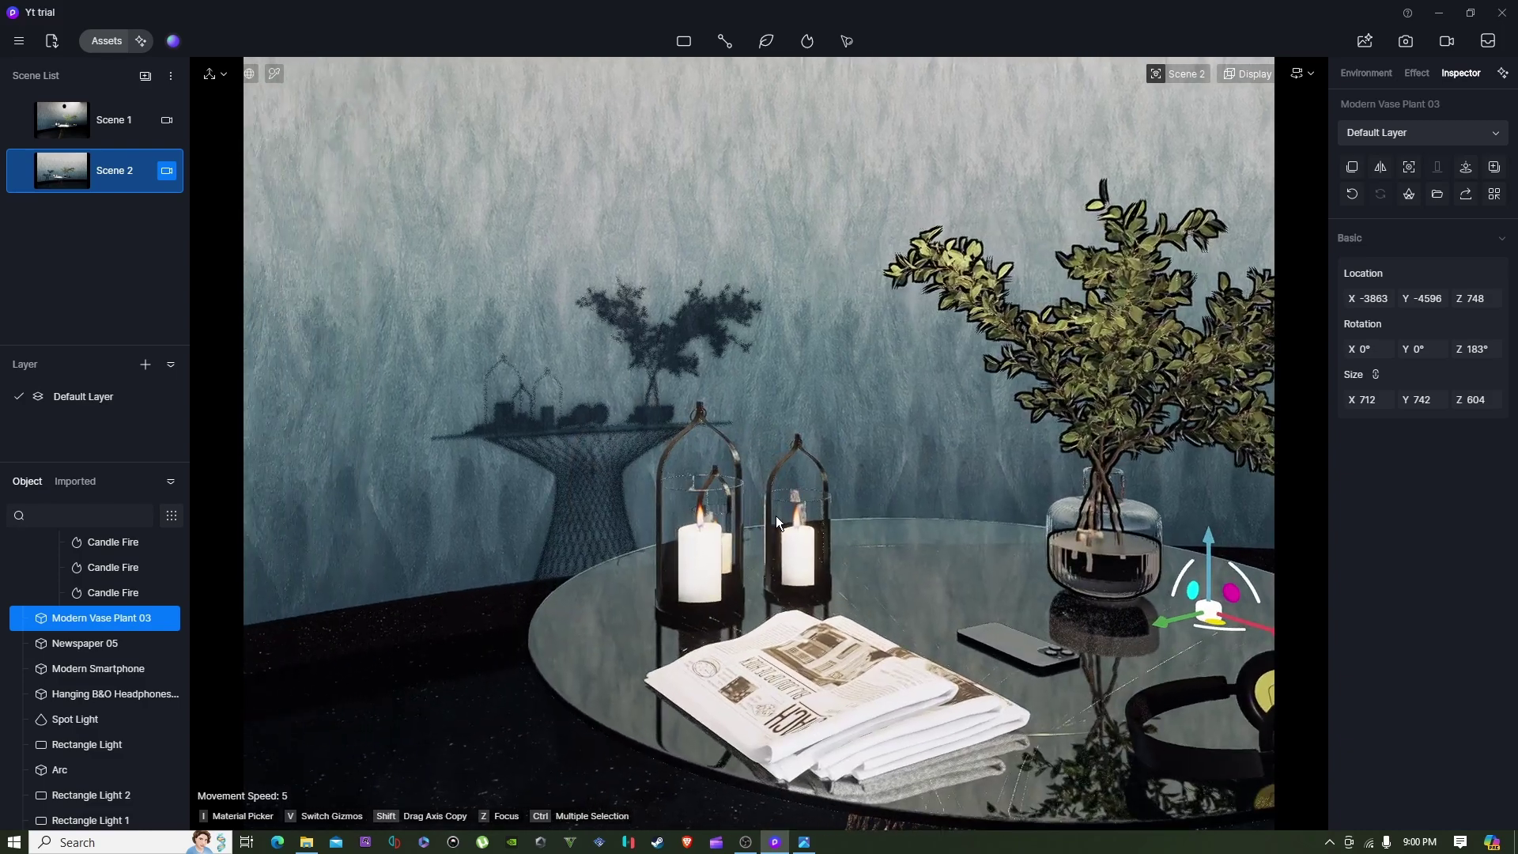
pyautogui.click(776, 515)
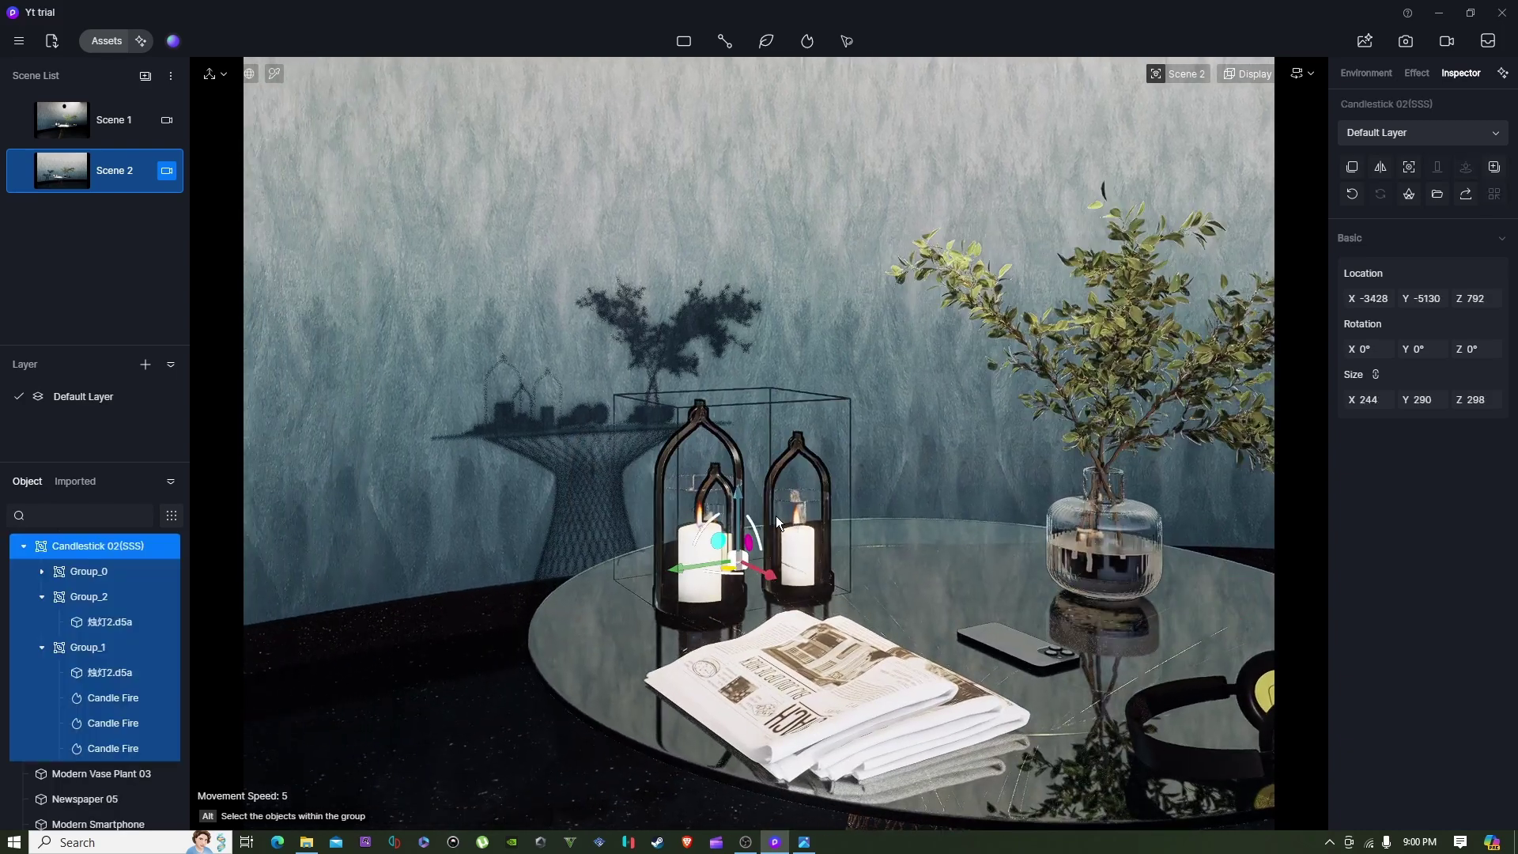
# Inspect the properties of the spot light above the table and the rectangle lights near the floor and ceiling.
pyautogui.scroll(-5, 877, 527)
pyautogui.moveTo(876, 525); pyautogui.dragTo(932, 272, button='right')
pyautogui.press('w')
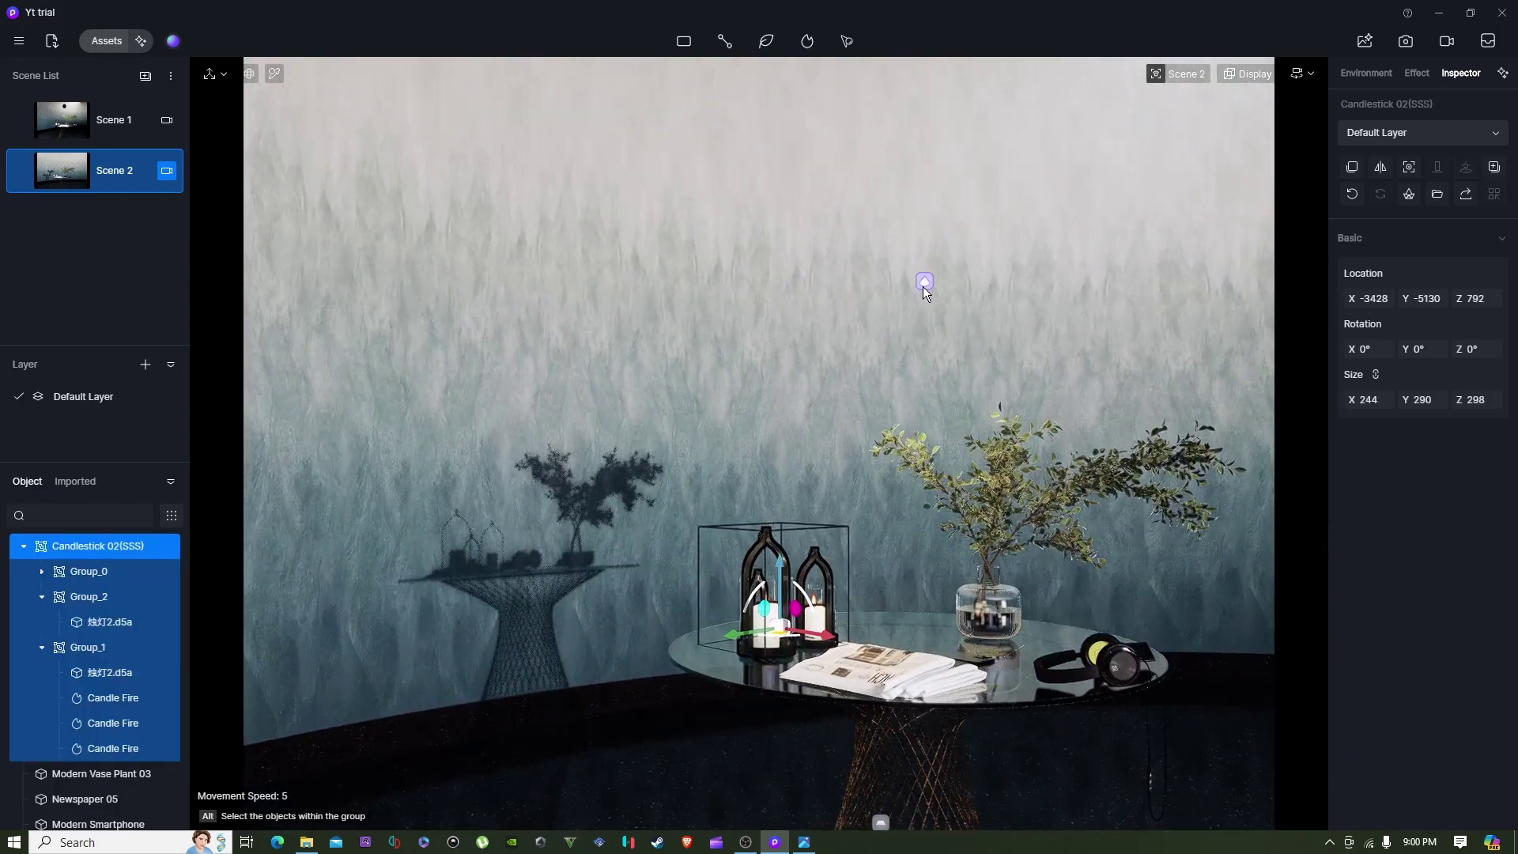
pyautogui.click(924, 282)
pyautogui.scroll(-5, 805, 570)
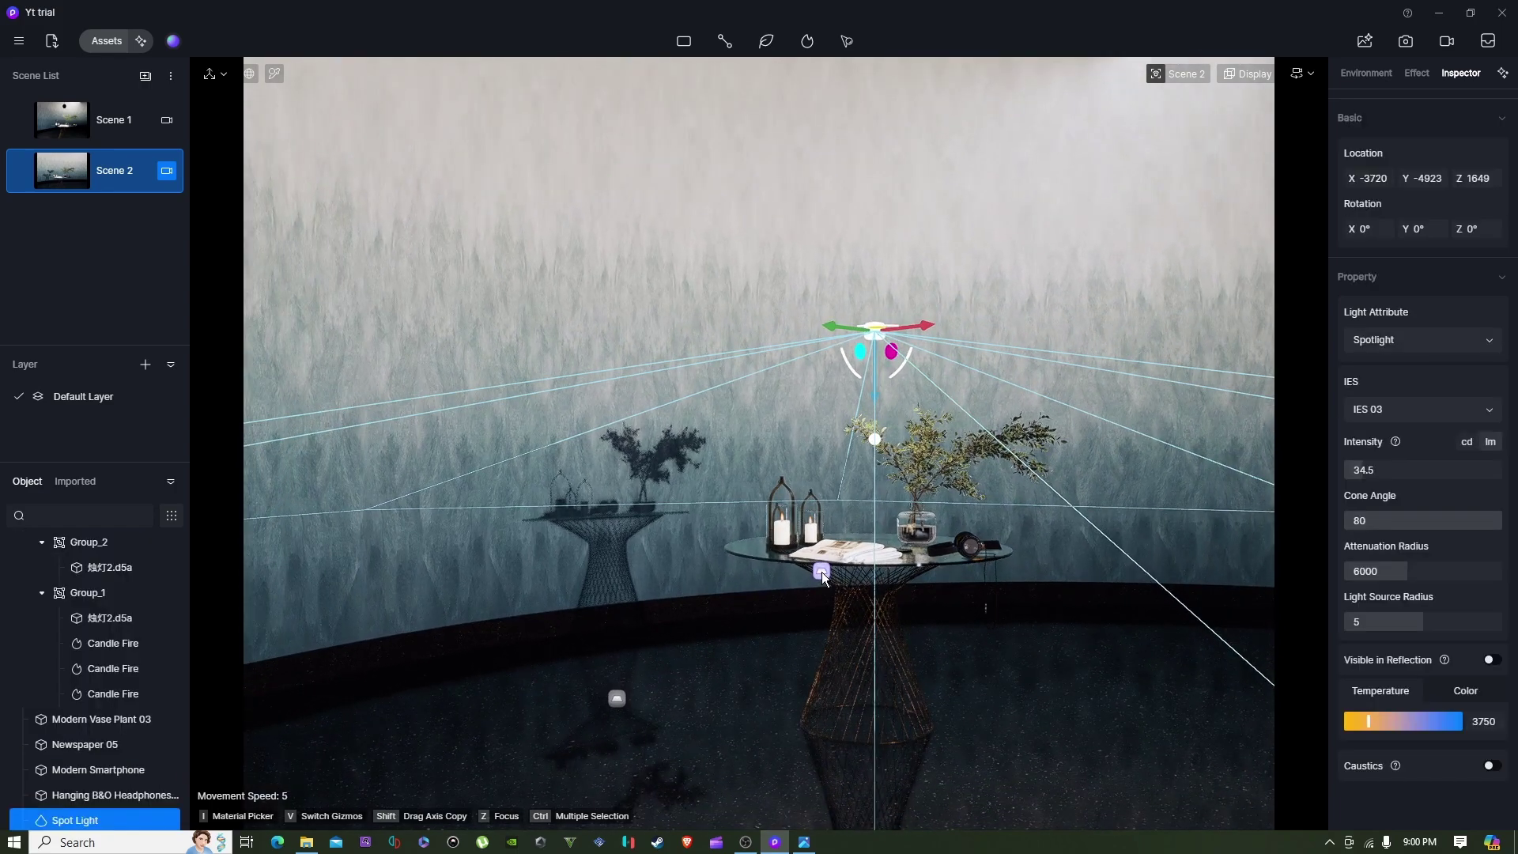
pyautogui.click(814, 582)
pyautogui.click(619, 704)
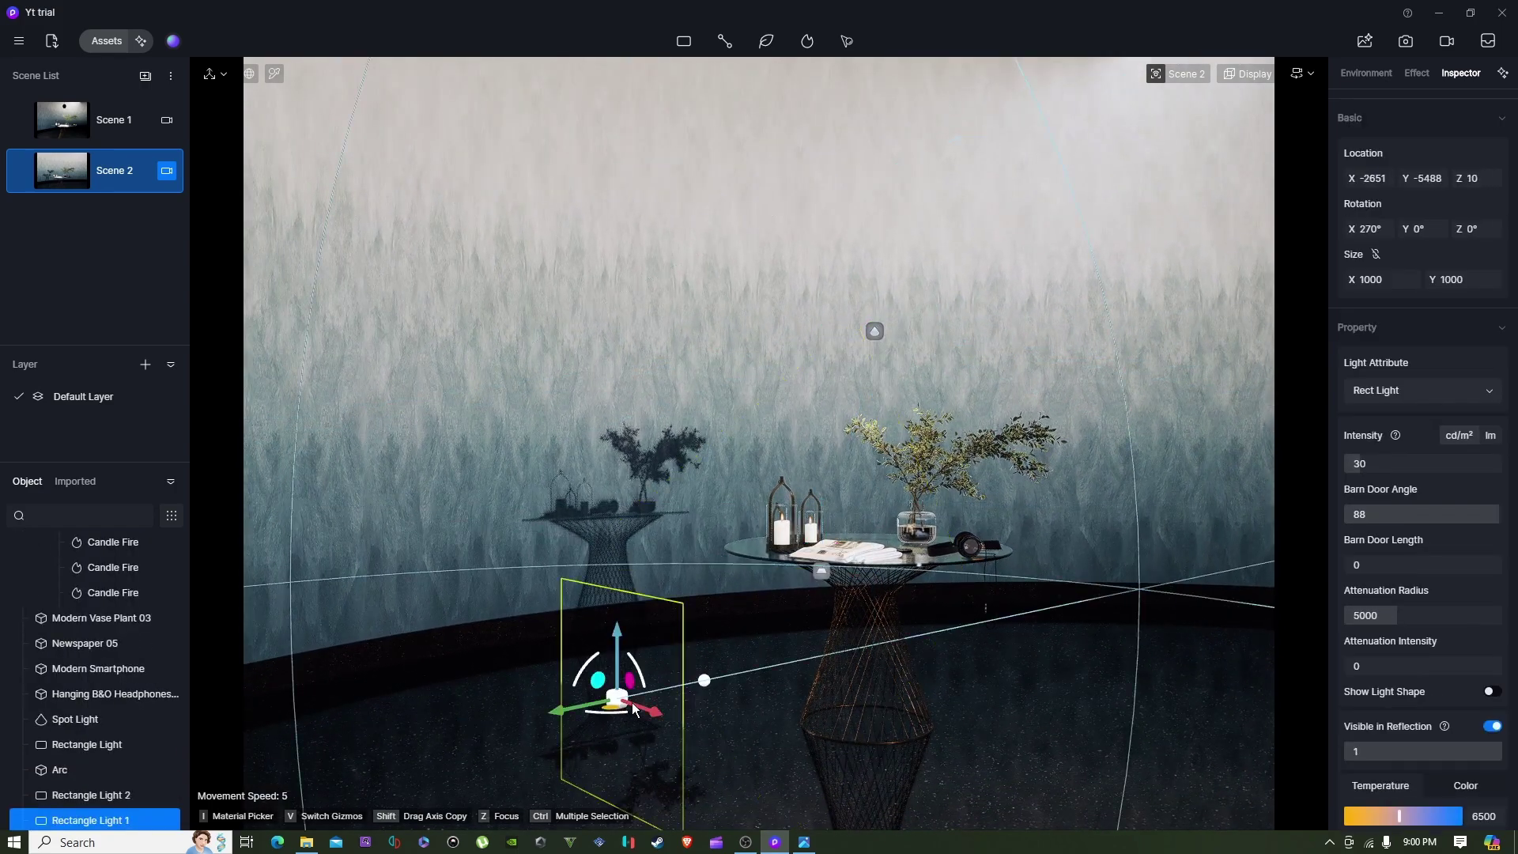
pyautogui.moveTo(851, 686); pyautogui.dragTo(979, 249, button='right')
pyautogui.click(943, 201)
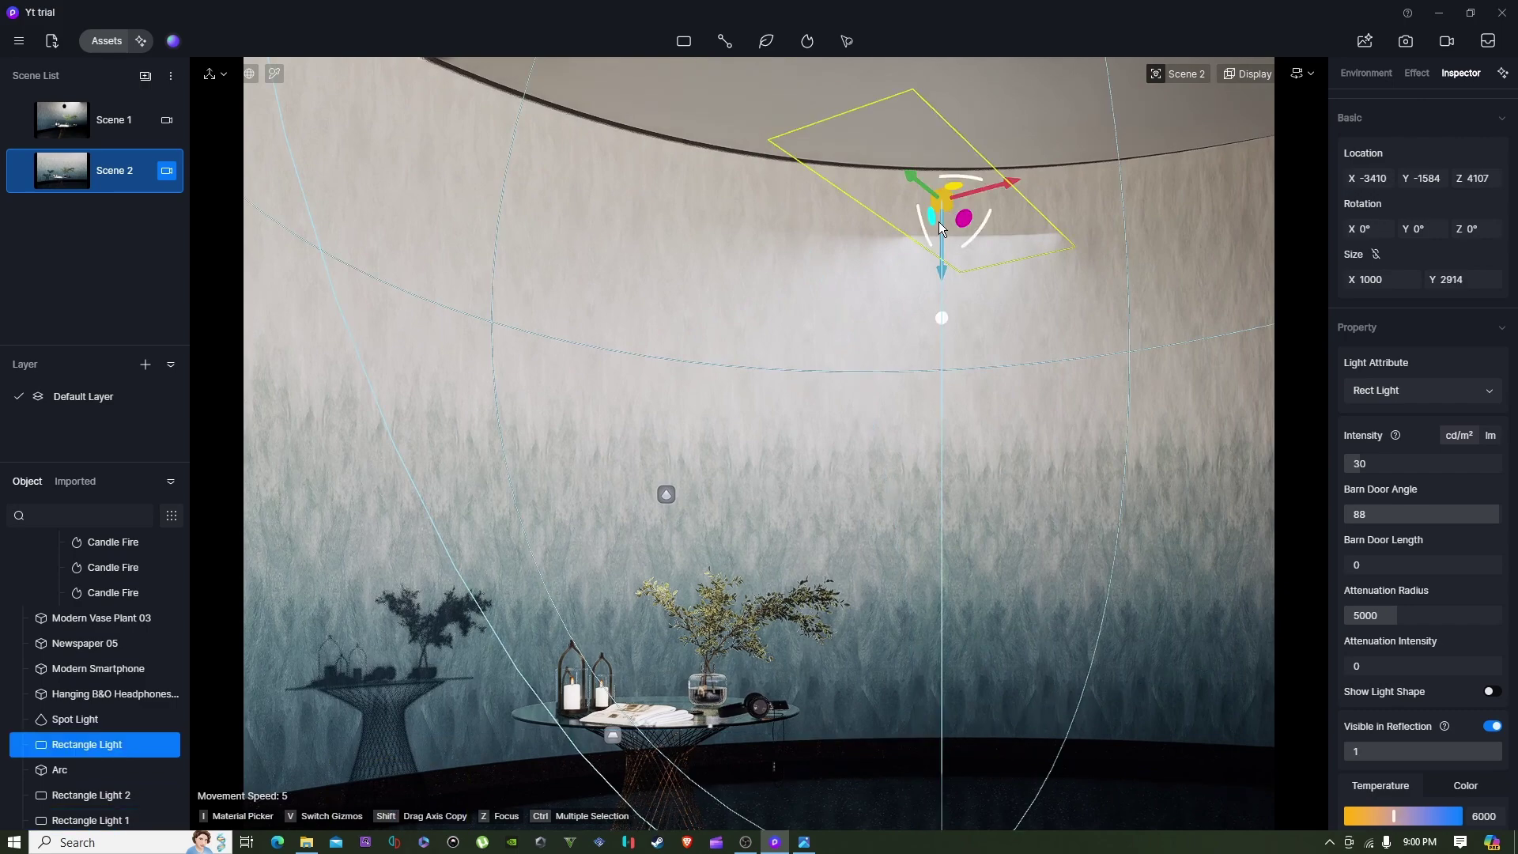
# Examine the plane that forms the ceiling above the curved wall from outside the set.
pyautogui.moveTo(906, 302); pyautogui.dragTo(898, 406, button='right')
pyautogui.scroll(-10, 810, 416)
pyautogui.click(907, 365)
pyautogui.press('s')
pyautogui.press('w')
pyautogui.press('d')
pyautogui.click(746, 400)
pyautogui.press('s')
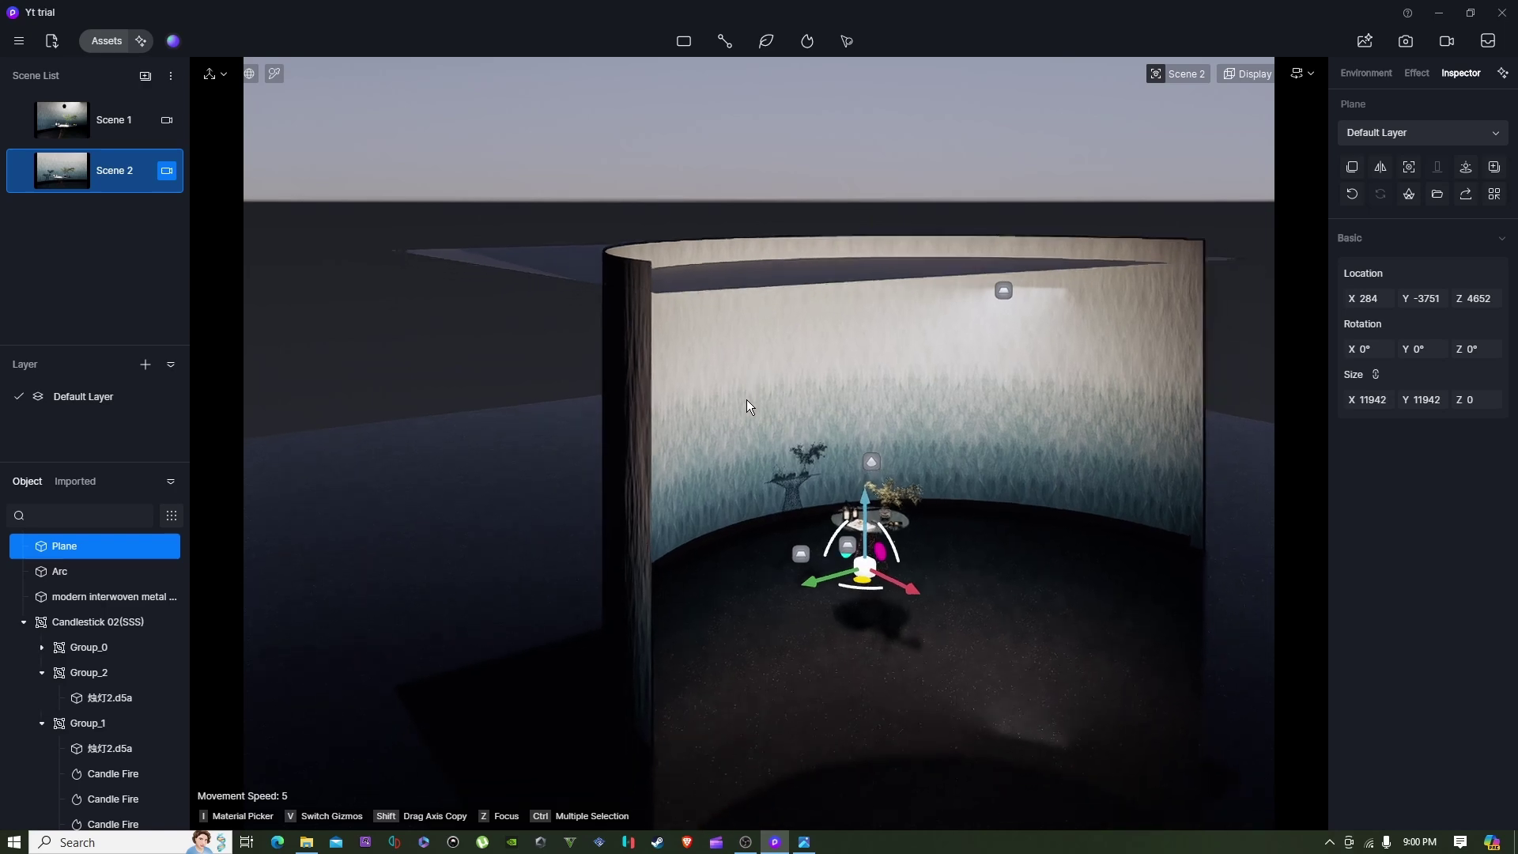
pyautogui.press('q')
# Examine the large reflective plane that forms the floor under the curved wall.
pyautogui.click(506, 570)
pyautogui.press('s')
pyautogui.moveTo(638, 561); pyautogui.dragTo(589, 504, button='right')
pyautogui.press('s')
pyautogui.press('w')
pyautogui.press('w')
# Switch to Photos to view the render Scene 2(2)_upscale.png and browse the D5 Exps folder in File Explorer.
pyautogui.click(804, 842)
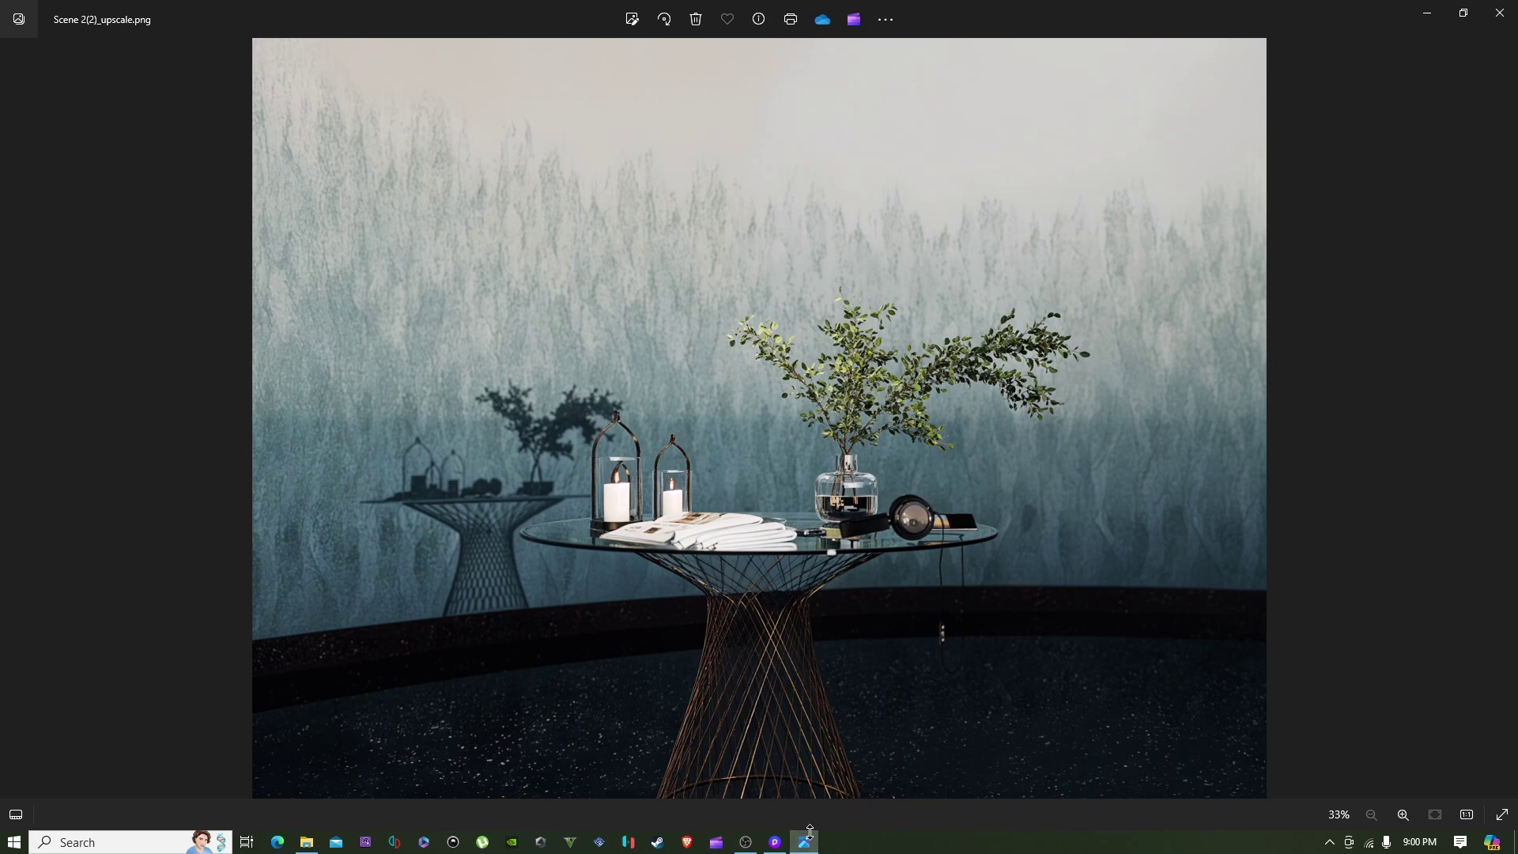
pyautogui.moveTo(805, 847)
pyautogui.click(308, 842)
pyautogui.scroll(8, 328, 353)
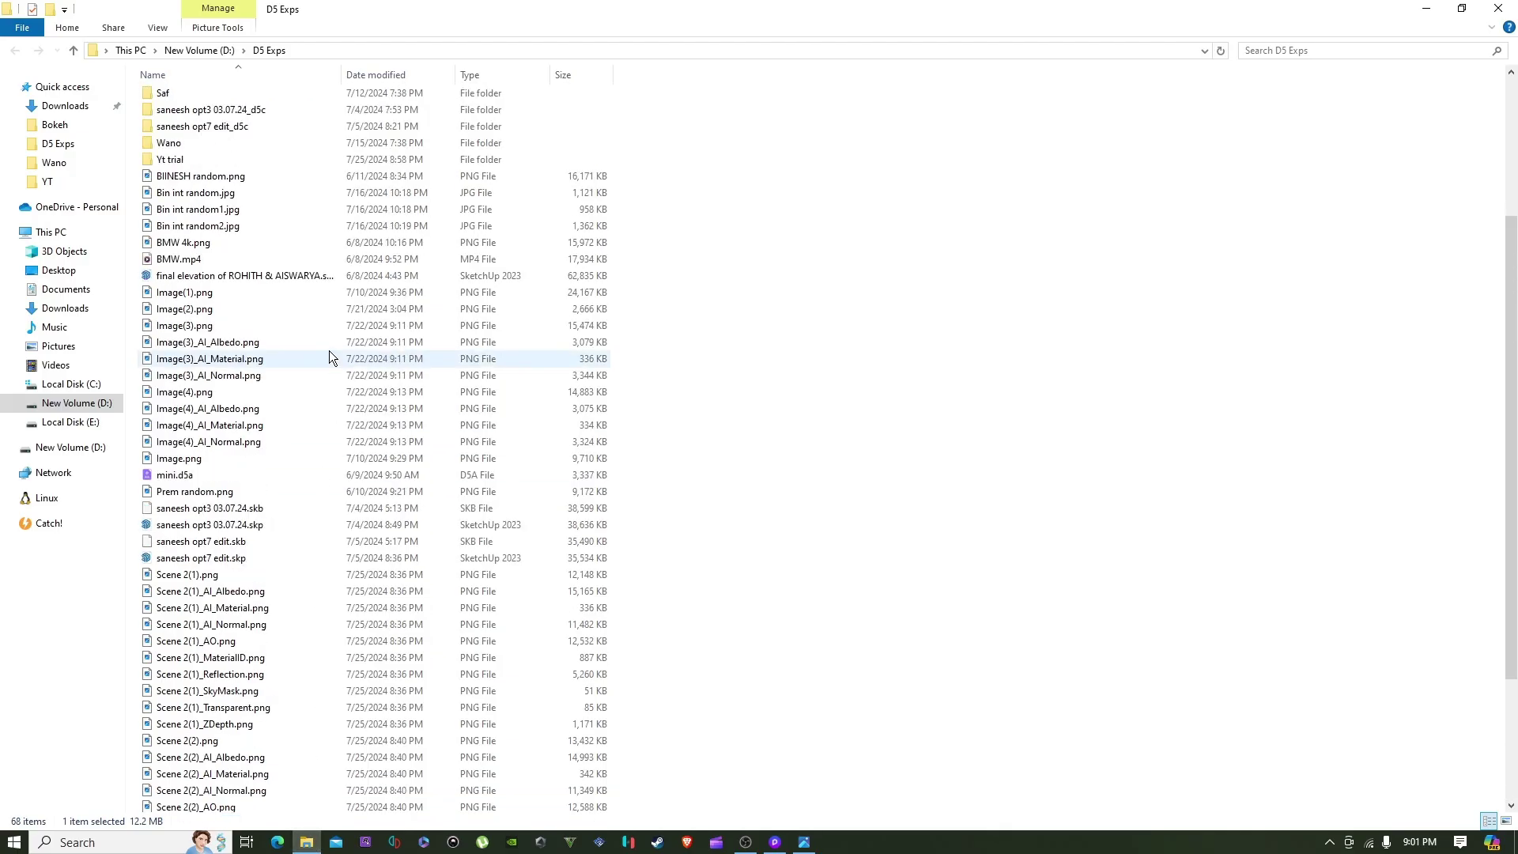
pyautogui.doubleClick(183, 265)
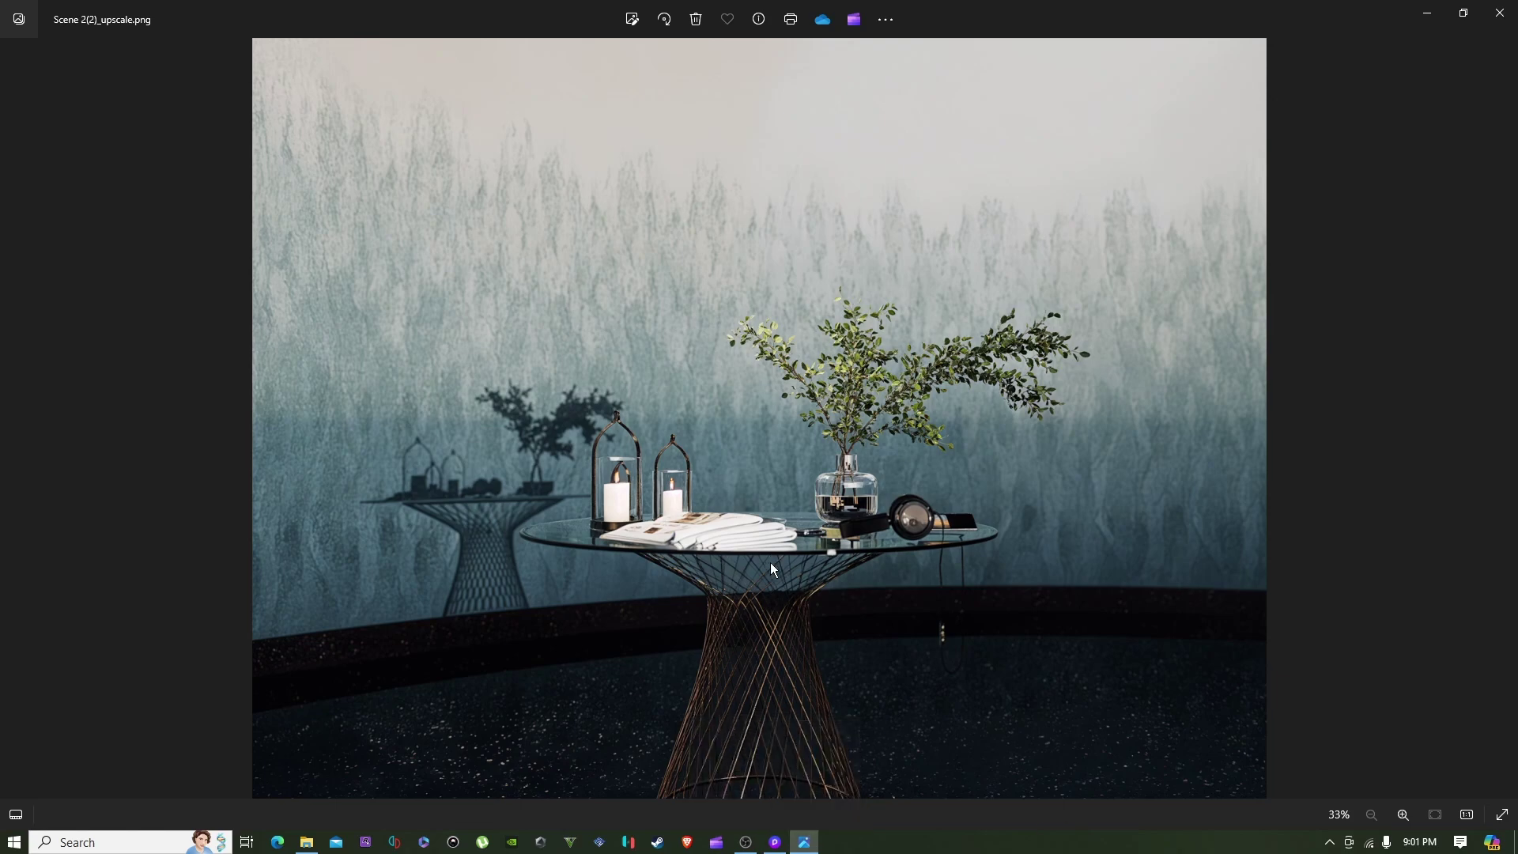
# Switch back to D5 Render and review the curved wall and its reflection in the floor.
pyautogui.click(786, 849)
pyautogui.scroll(-8, 800, 627)
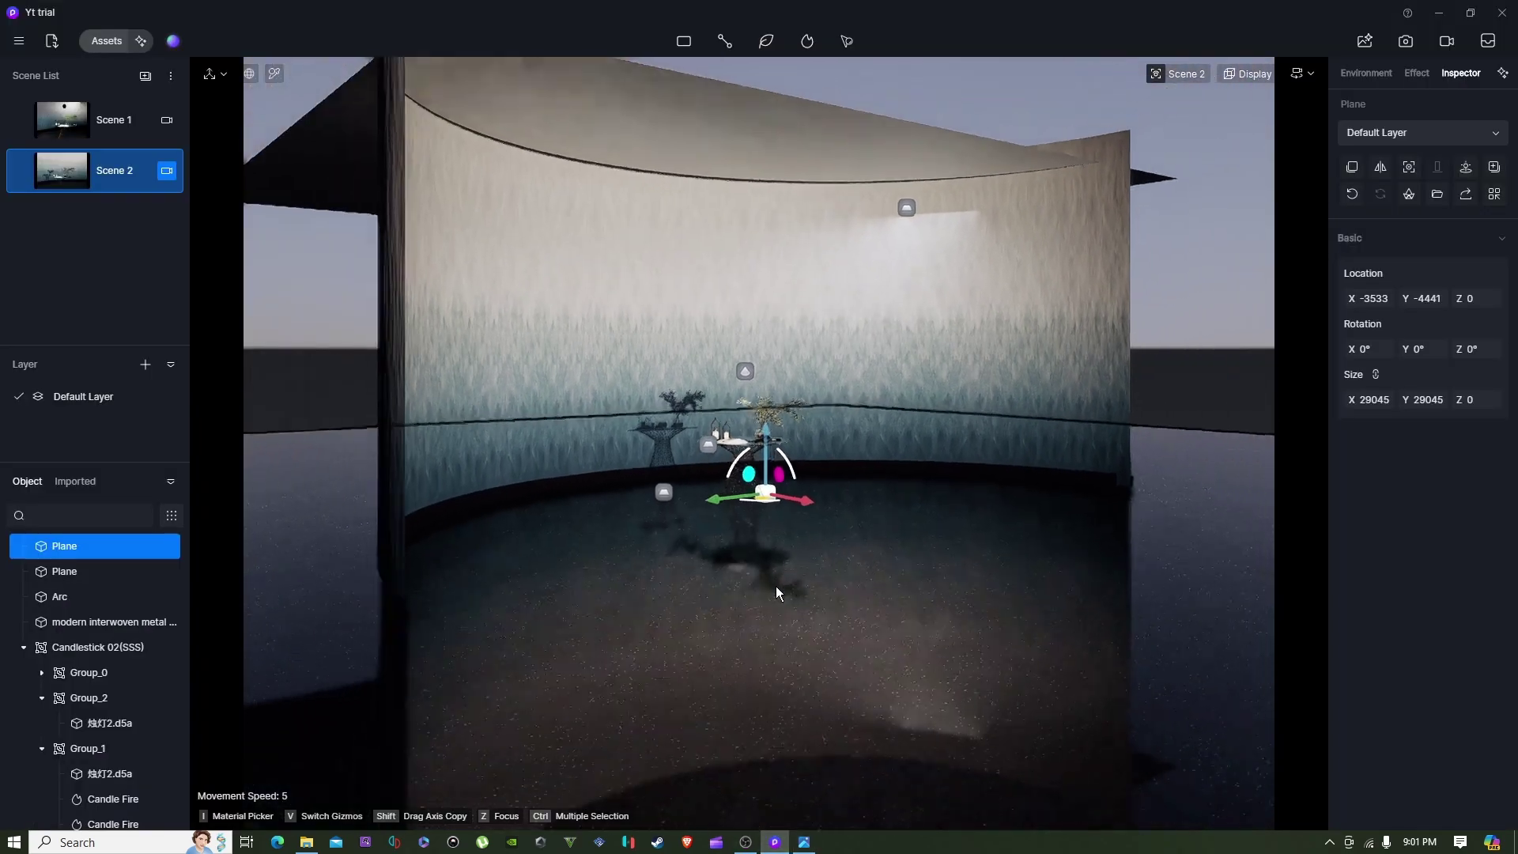
pyautogui.moveTo(775, 593); pyautogui.dragTo(838, 532, button='right')
pyautogui.scroll(8, 838, 533)
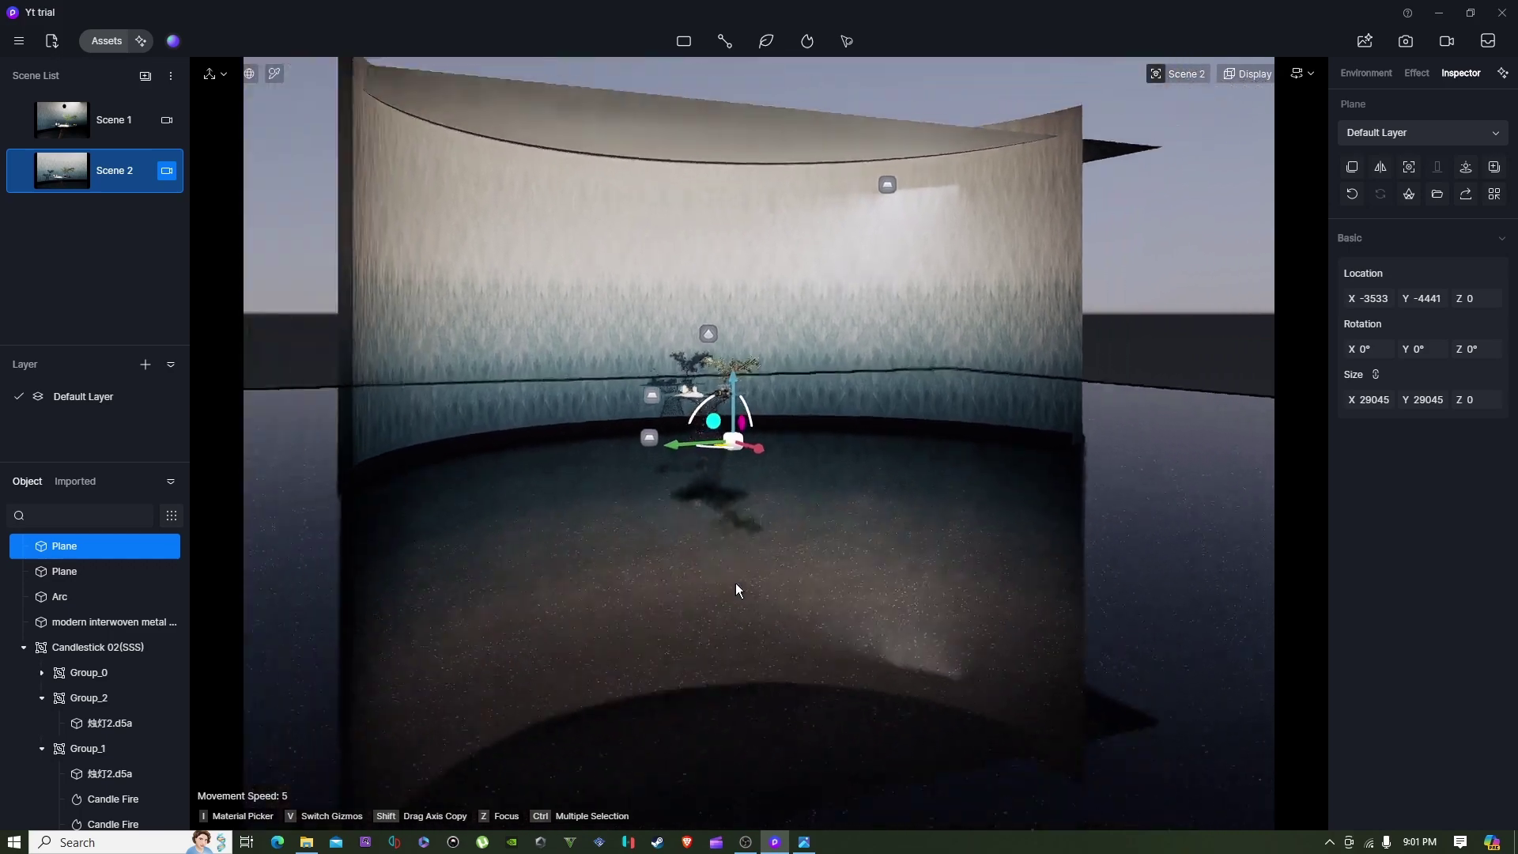
# Try moving the large floor plane straight down to about Z -11036.
pyautogui.scroll(-5, 941, 536)
pyautogui.moveTo(942, 535); pyautogui.dragTo(1037, 569, button='right')
pyautogui.scroll(-3, 1026, 559)
pyautogui.scroll(-4, 1026, 553)
pyautogui.click(925, 391)
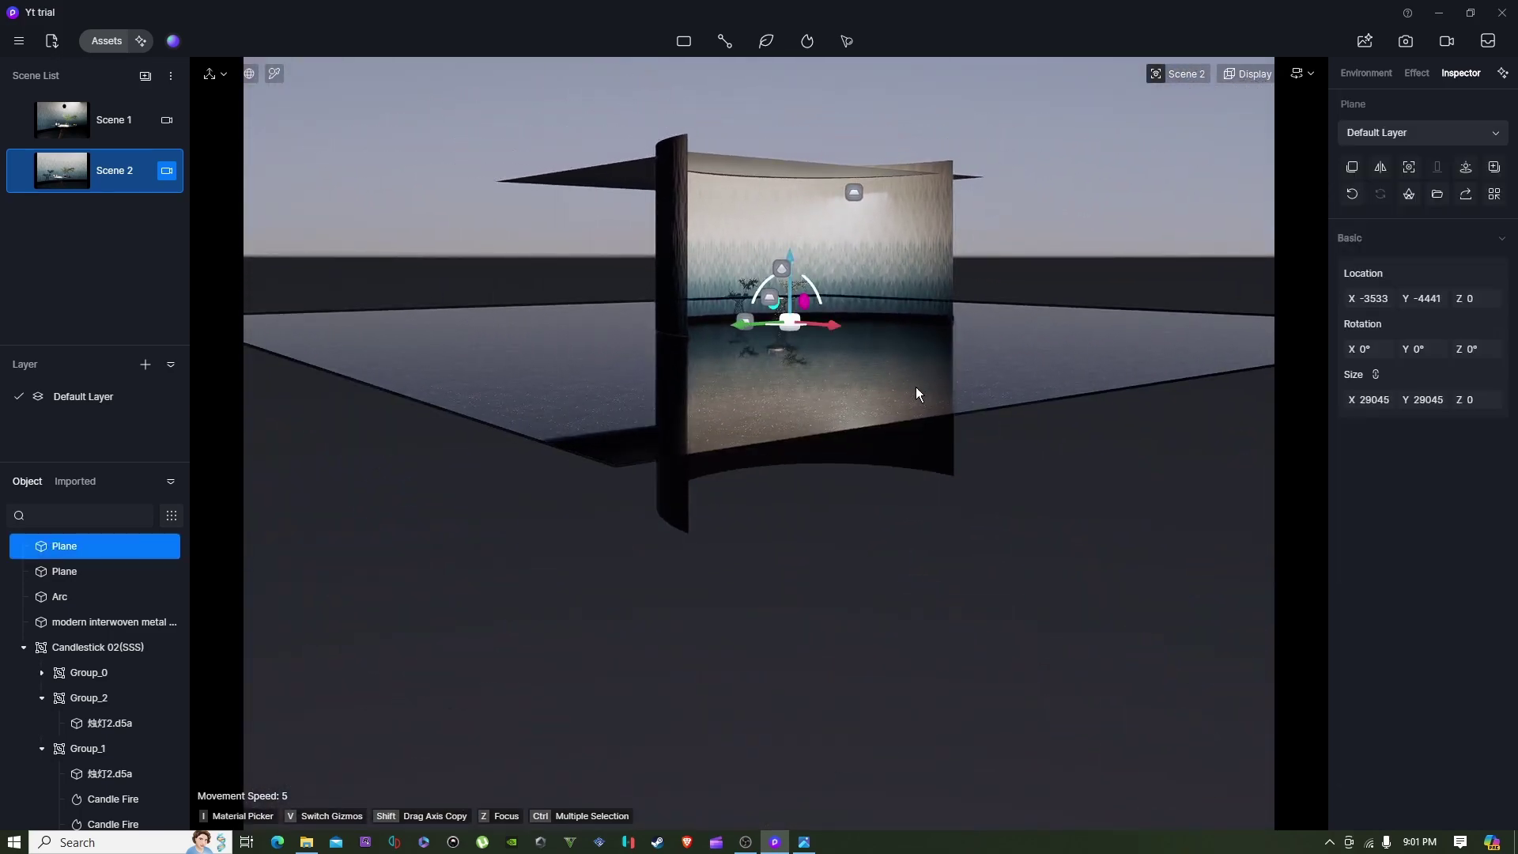
pyautogui.press('e')
pyautogui.moveTo(793, 345); pyautogui.dragTo(766, 409)
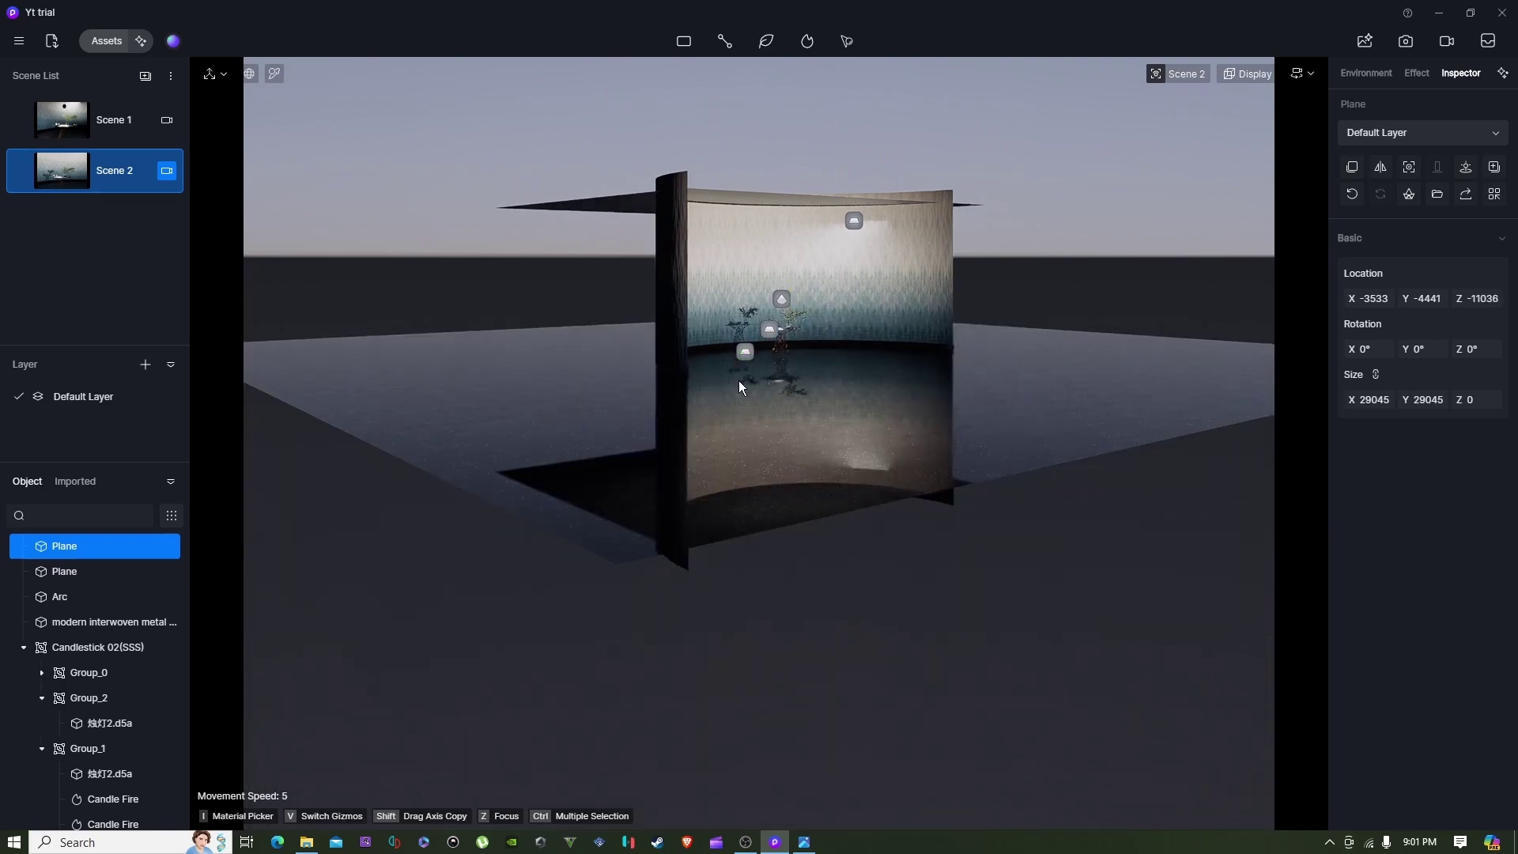
# Place a Plane from the Basic Model assets on the empty ground in front of the curved-wall set and select it.
pyautogui.click(103, 49)
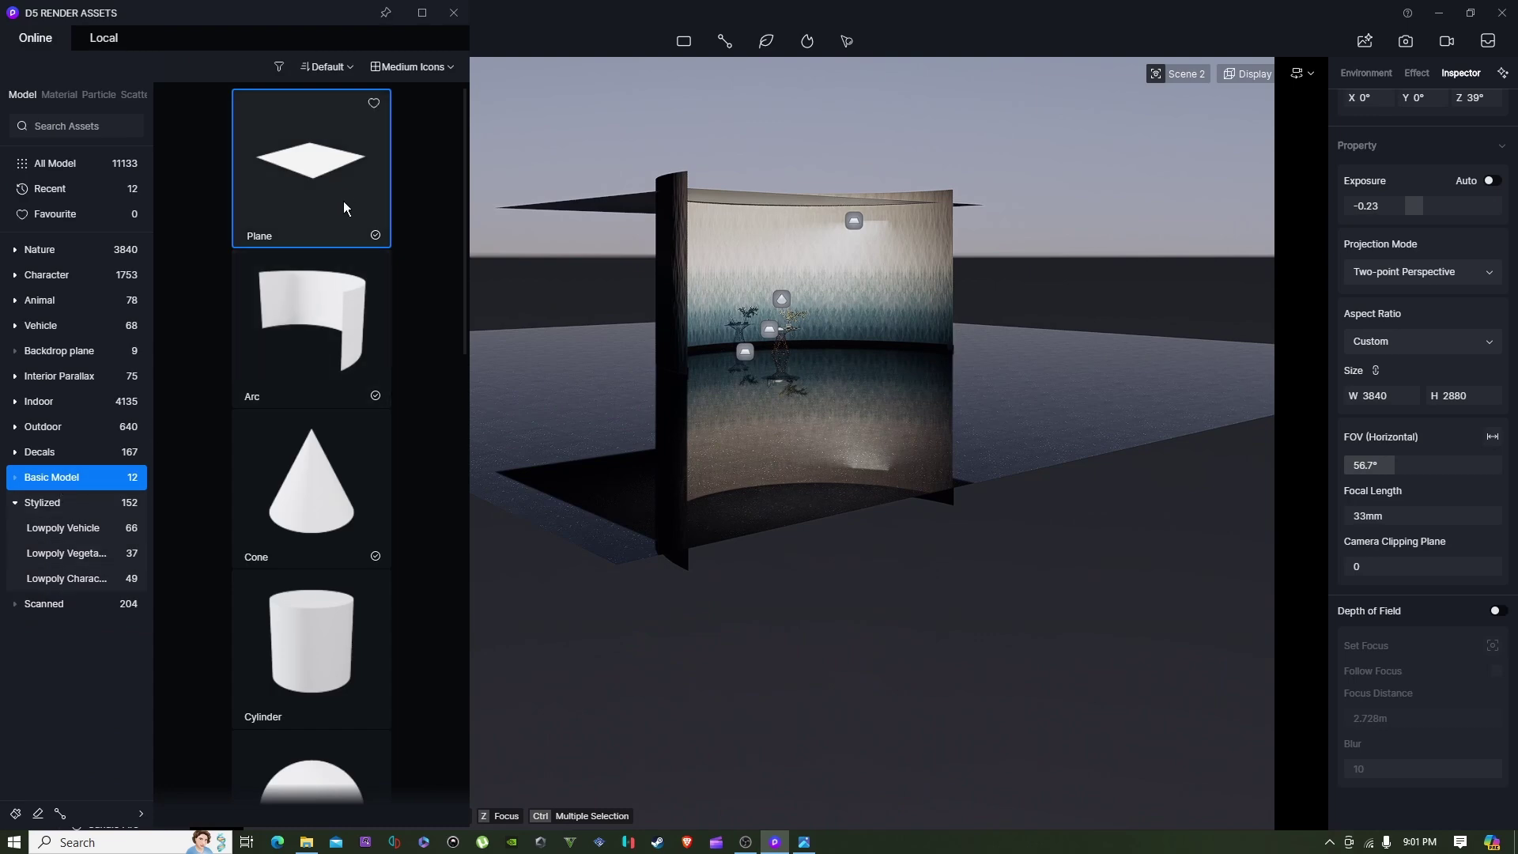
pyautogui.scroll(-4, 277, 547)
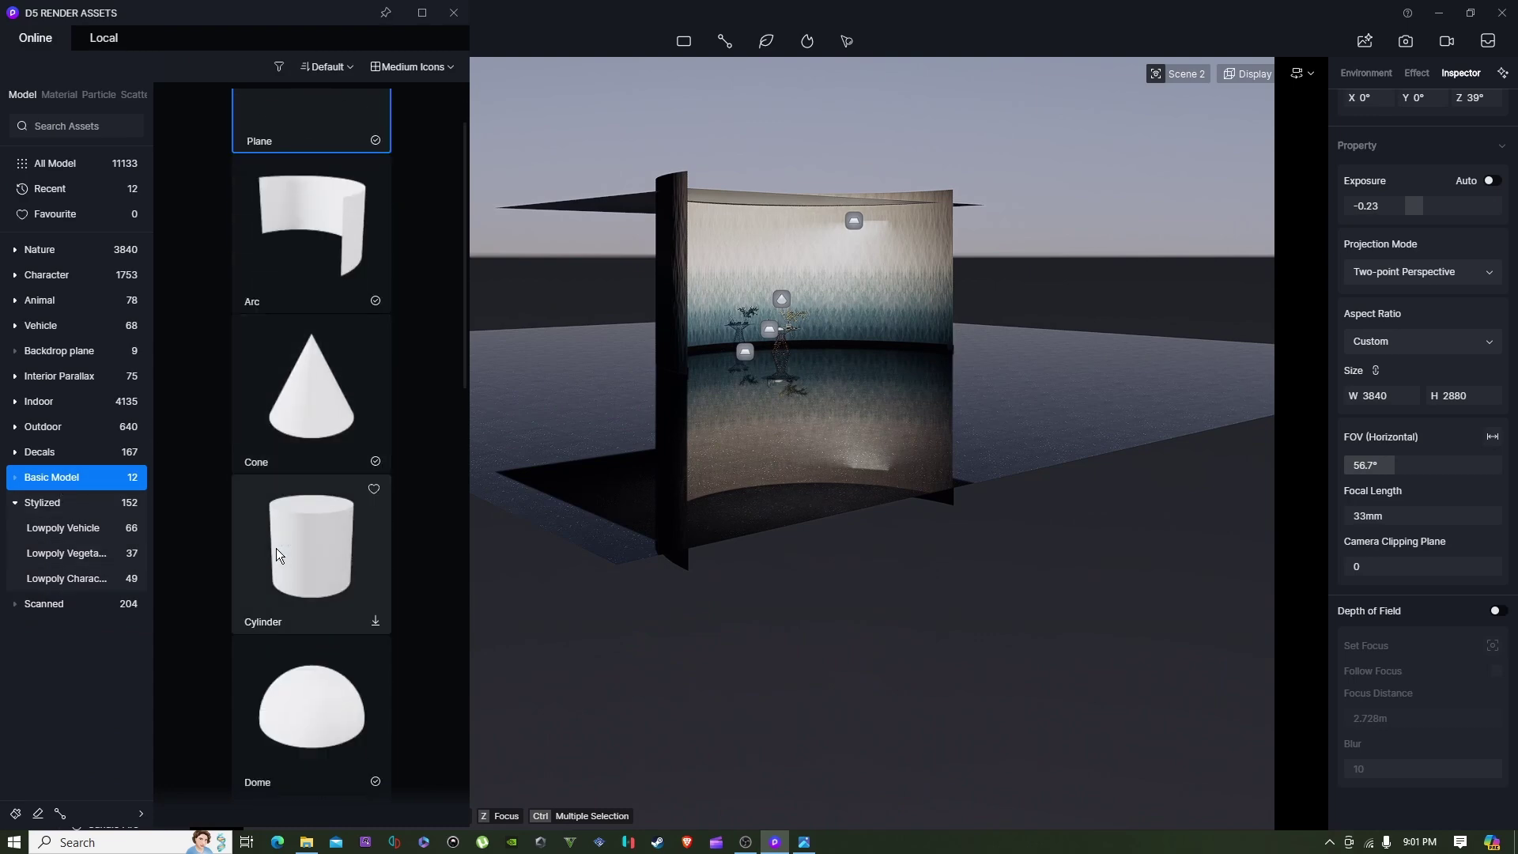
pyautogui.scroll(-9, 321, 502)
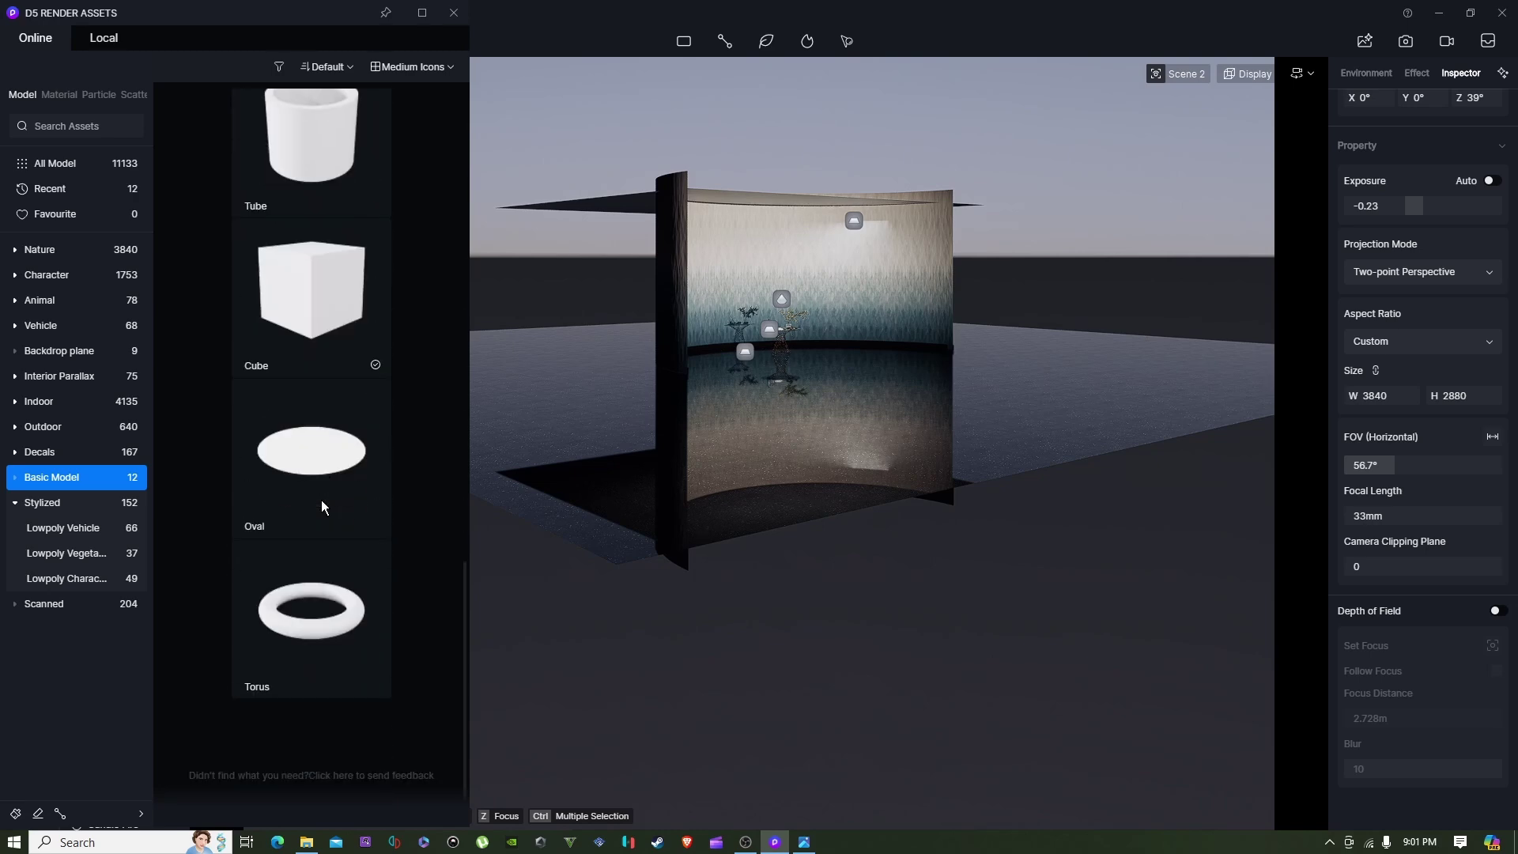
pyautogui.scroll(12, 321, 506)
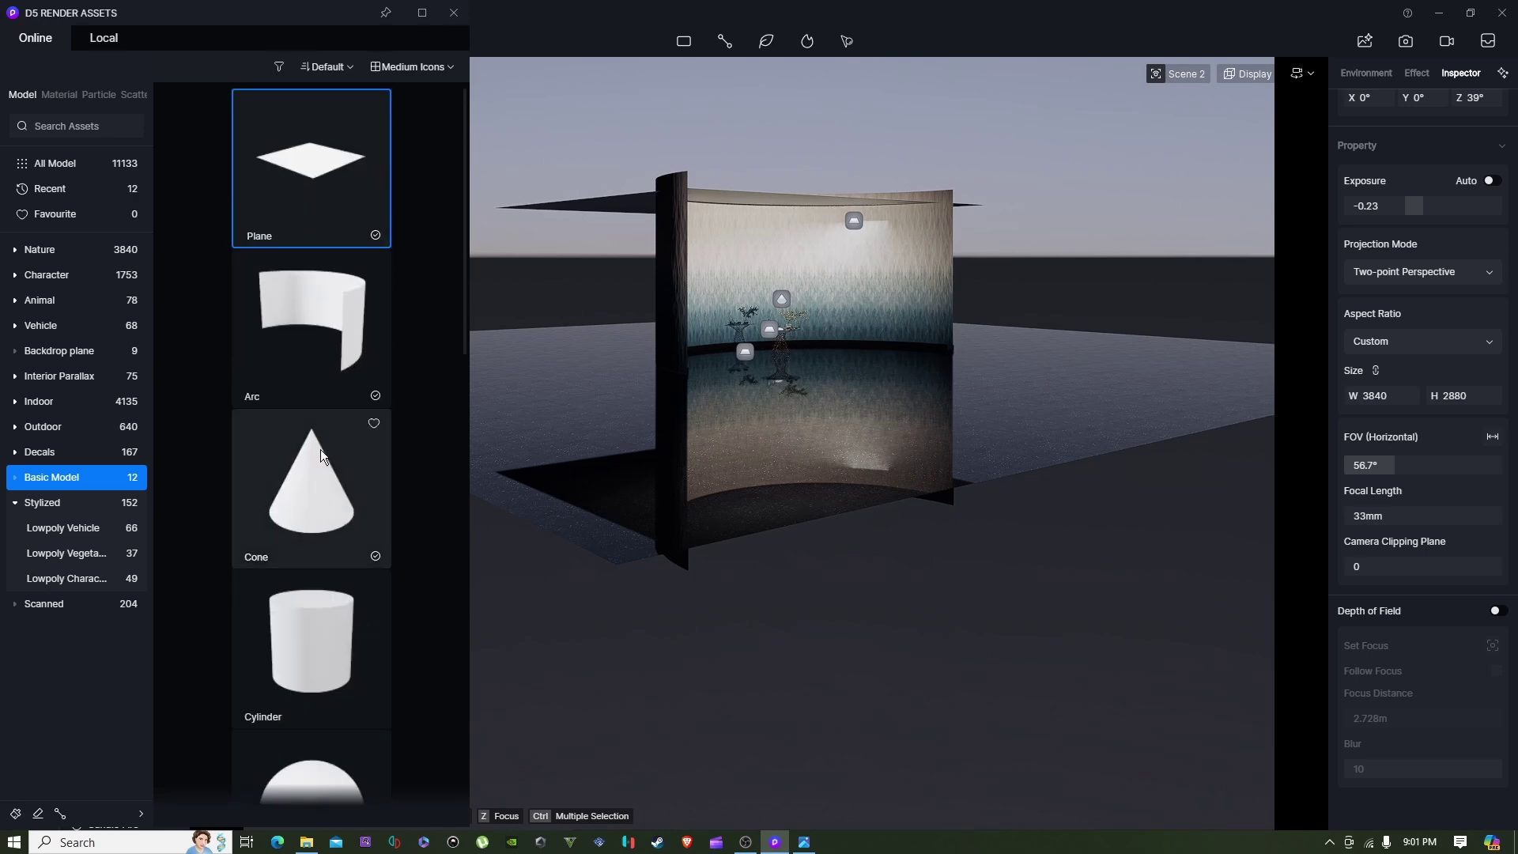
pyautogui.click(324, 188)
pyautogui.scroll(-1, 1100, 688)
pyautogui.scroll(-3, 1100, 688)
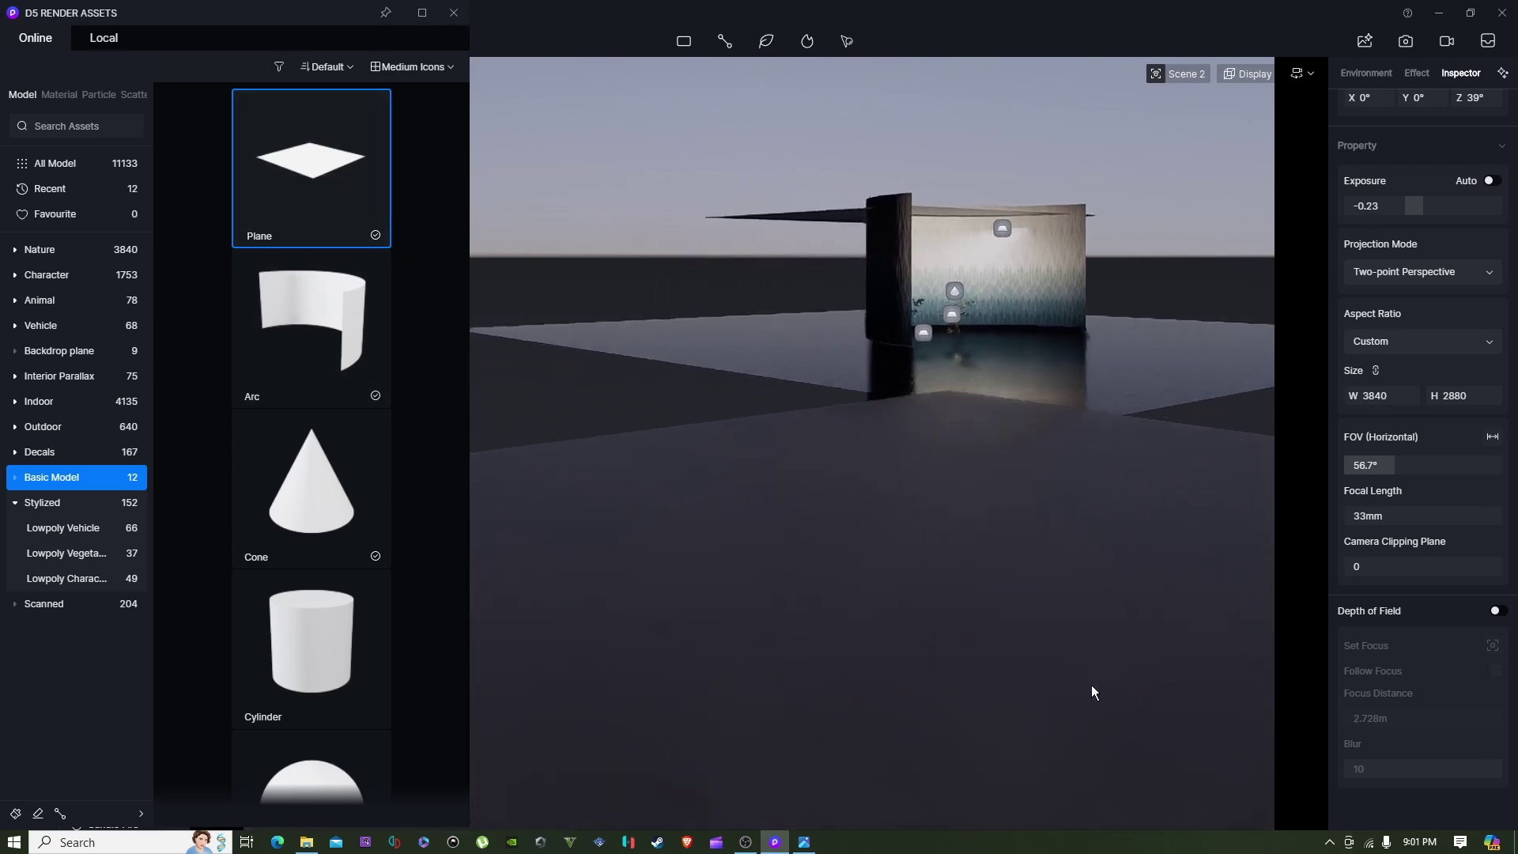
pyautogui.click(909, 687)
pyautogui.press('s')
pyautogui.press('a')
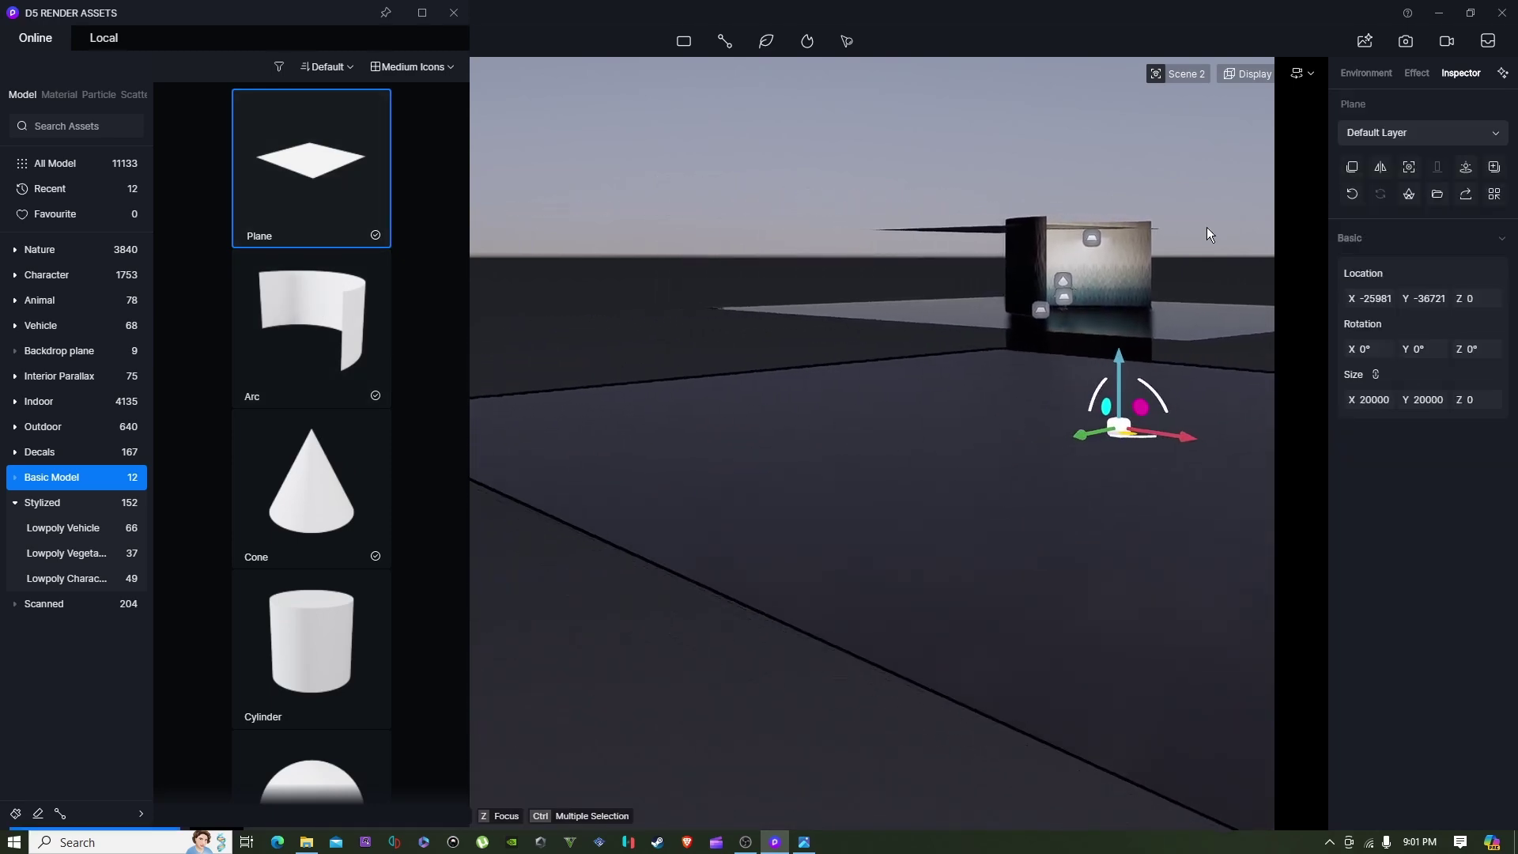
# Switch the environment's sky light to Geo and Sky.
pyautogui.click(1388, 69)
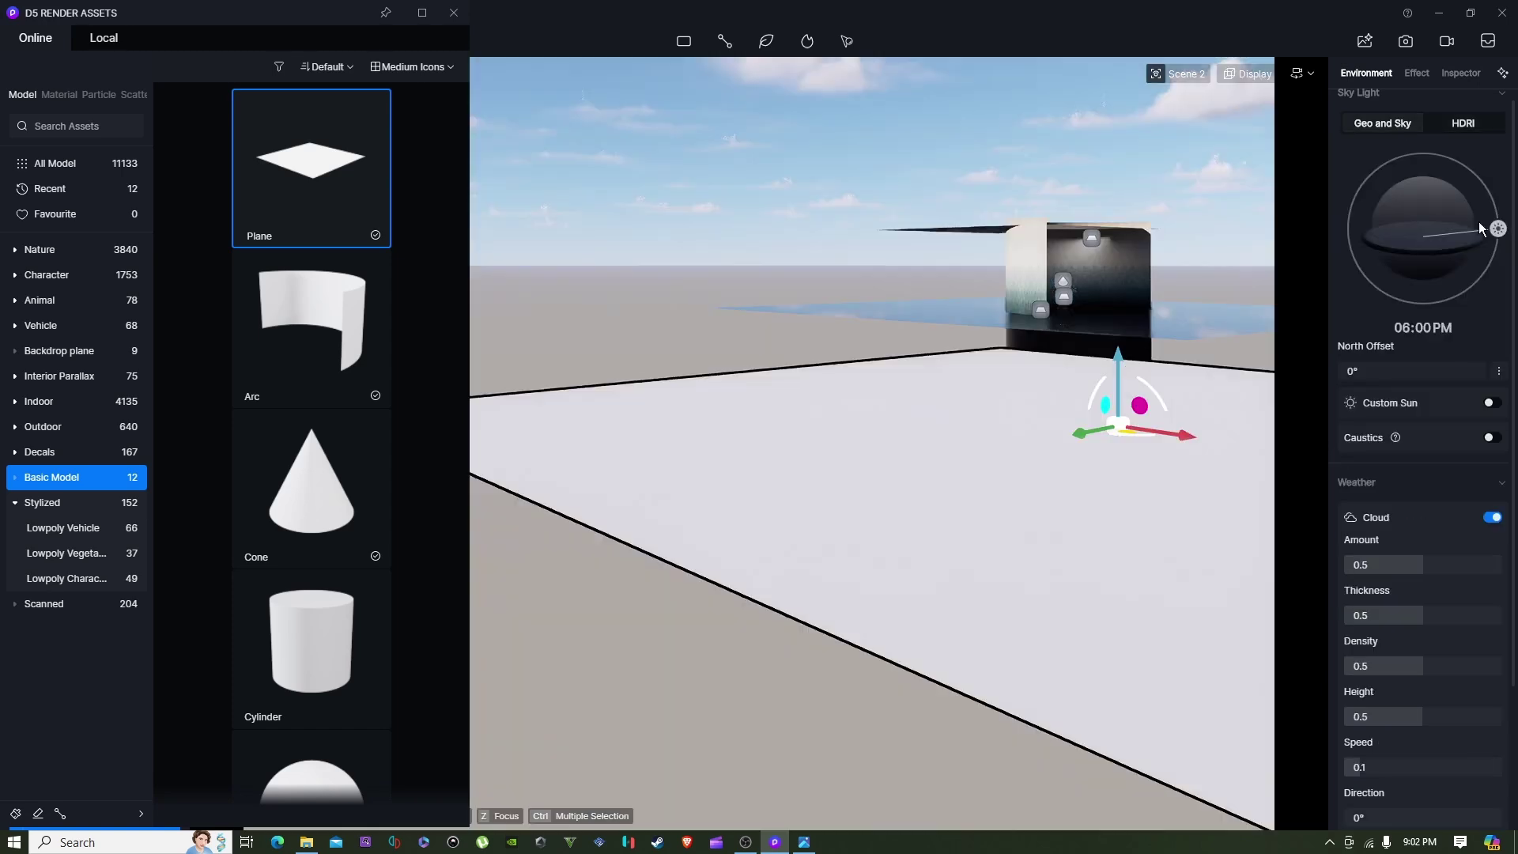
pyautogui.press('d')
pyautogui.moveTo(971, 433); pyautogui.dragTo(971, 348, button='right')
pyautogui.press('s')
pyautogui.press('a')
# Pick the new plane's material to show its settings and close the asset library.
pyautogui.click(923, 463)
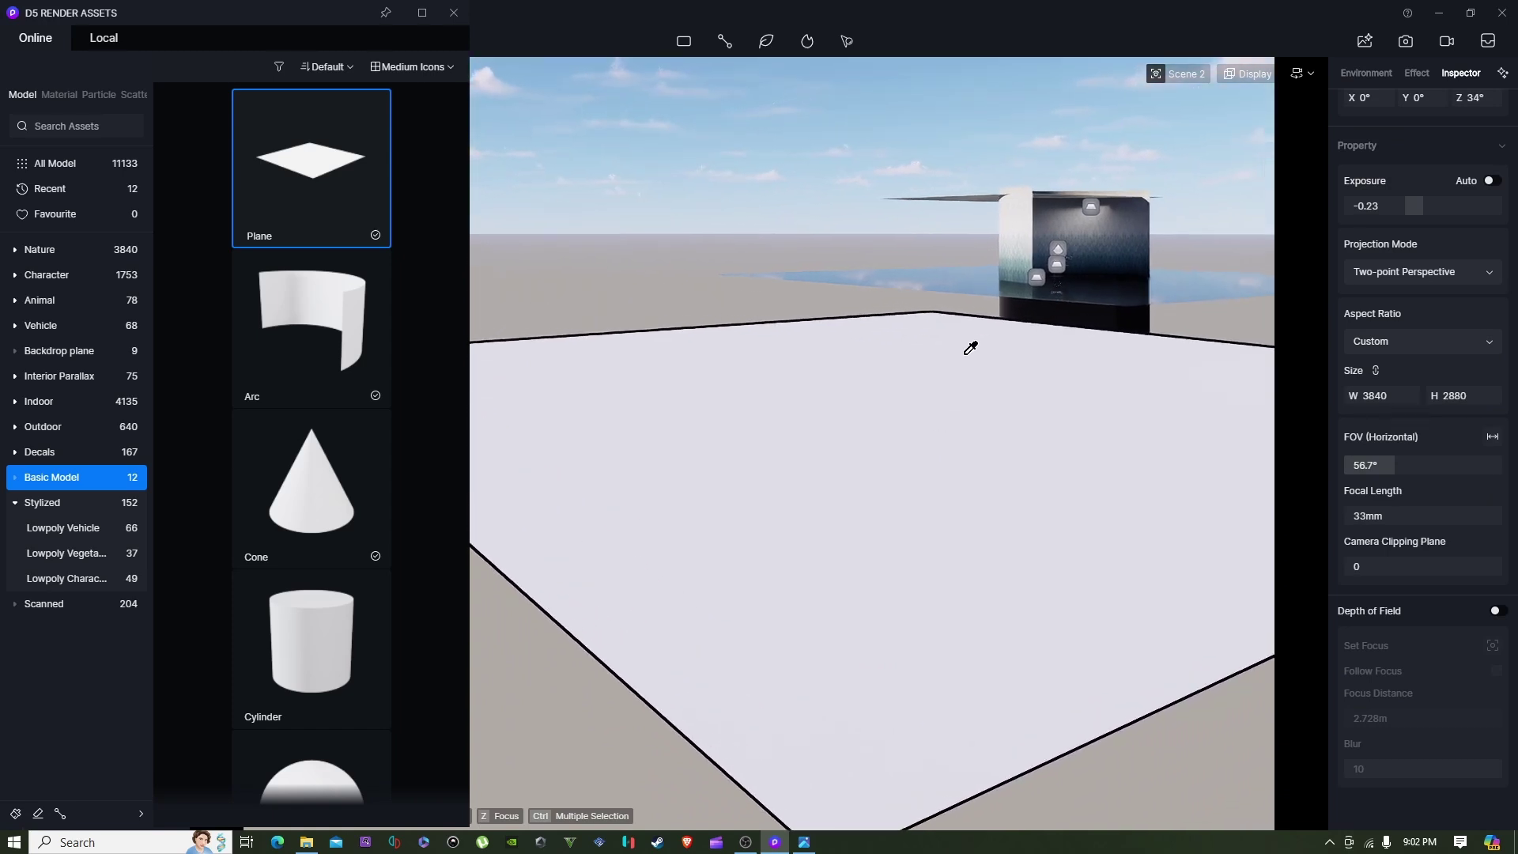
pyautogui.click(976, 433)
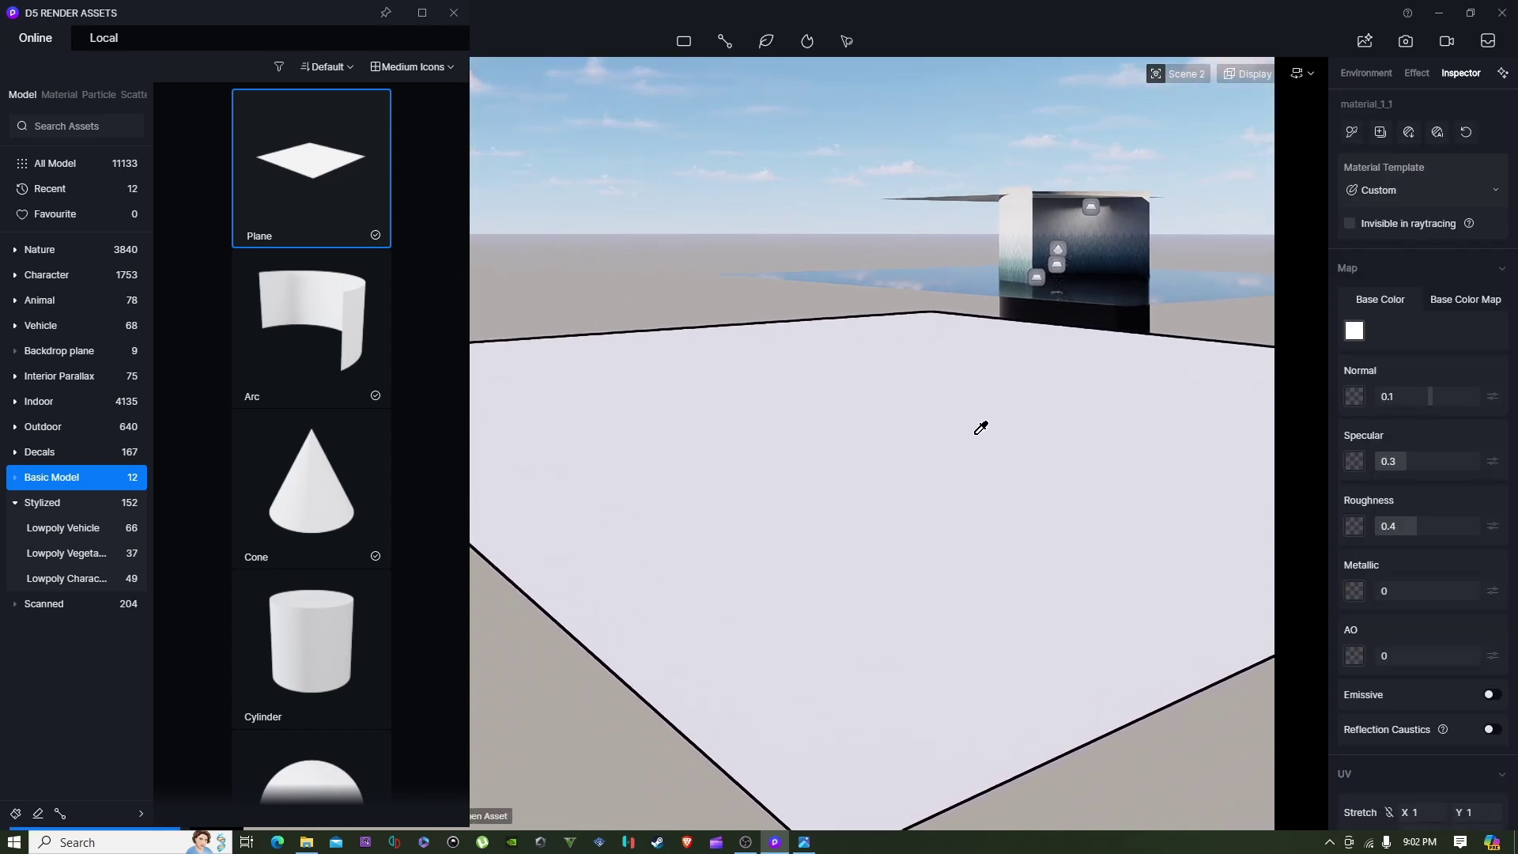
pyautogui.click(454, 13)
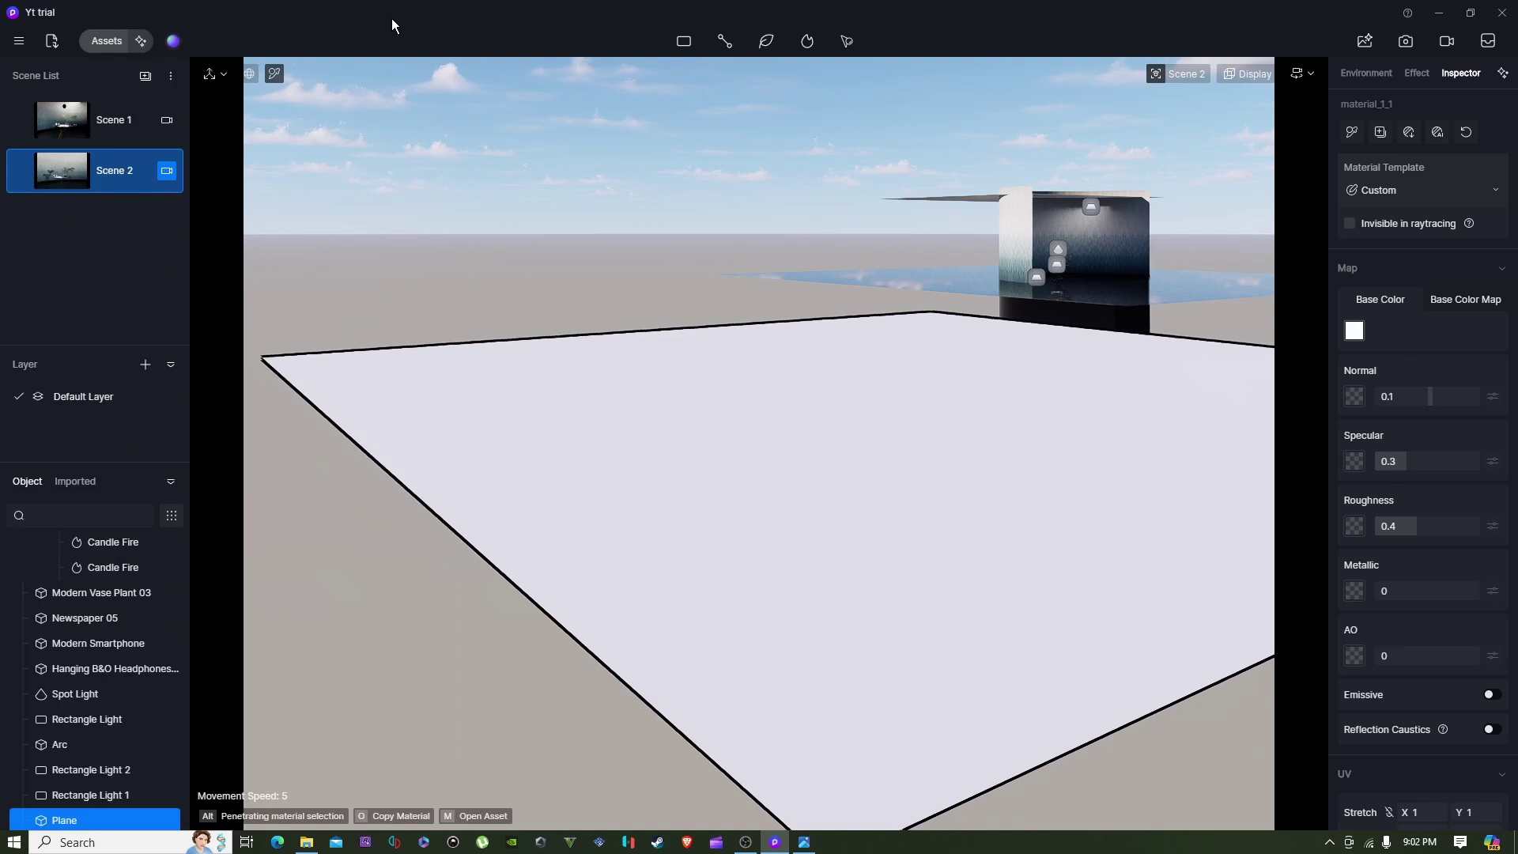
# Find Black sands granite among the Stone materials in the asset library and apply it to the new plane.
pyautogui.click(106, 41)
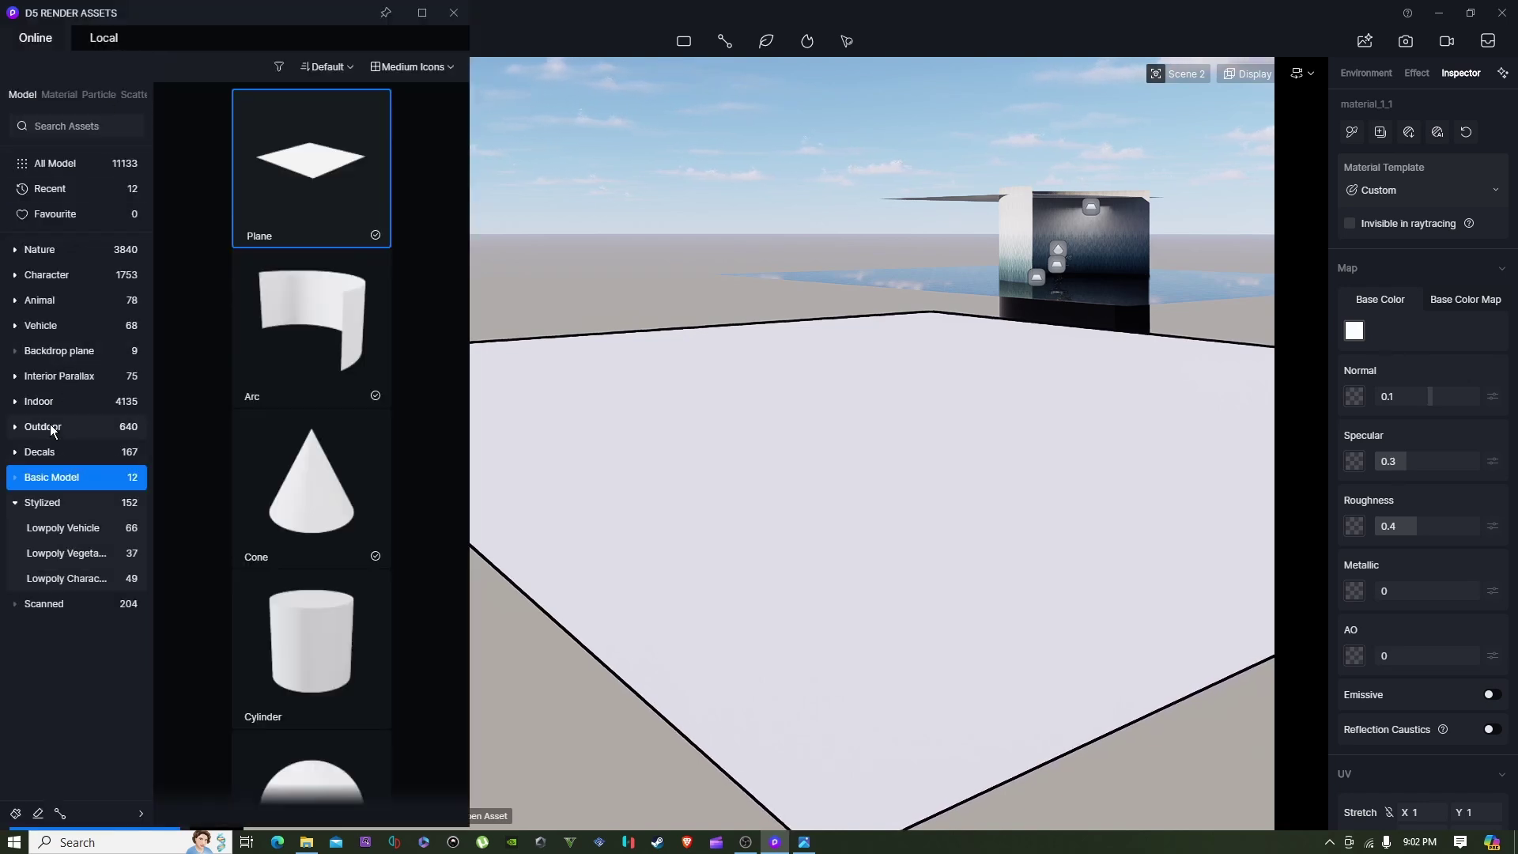
pyautogui.click(68, 93)
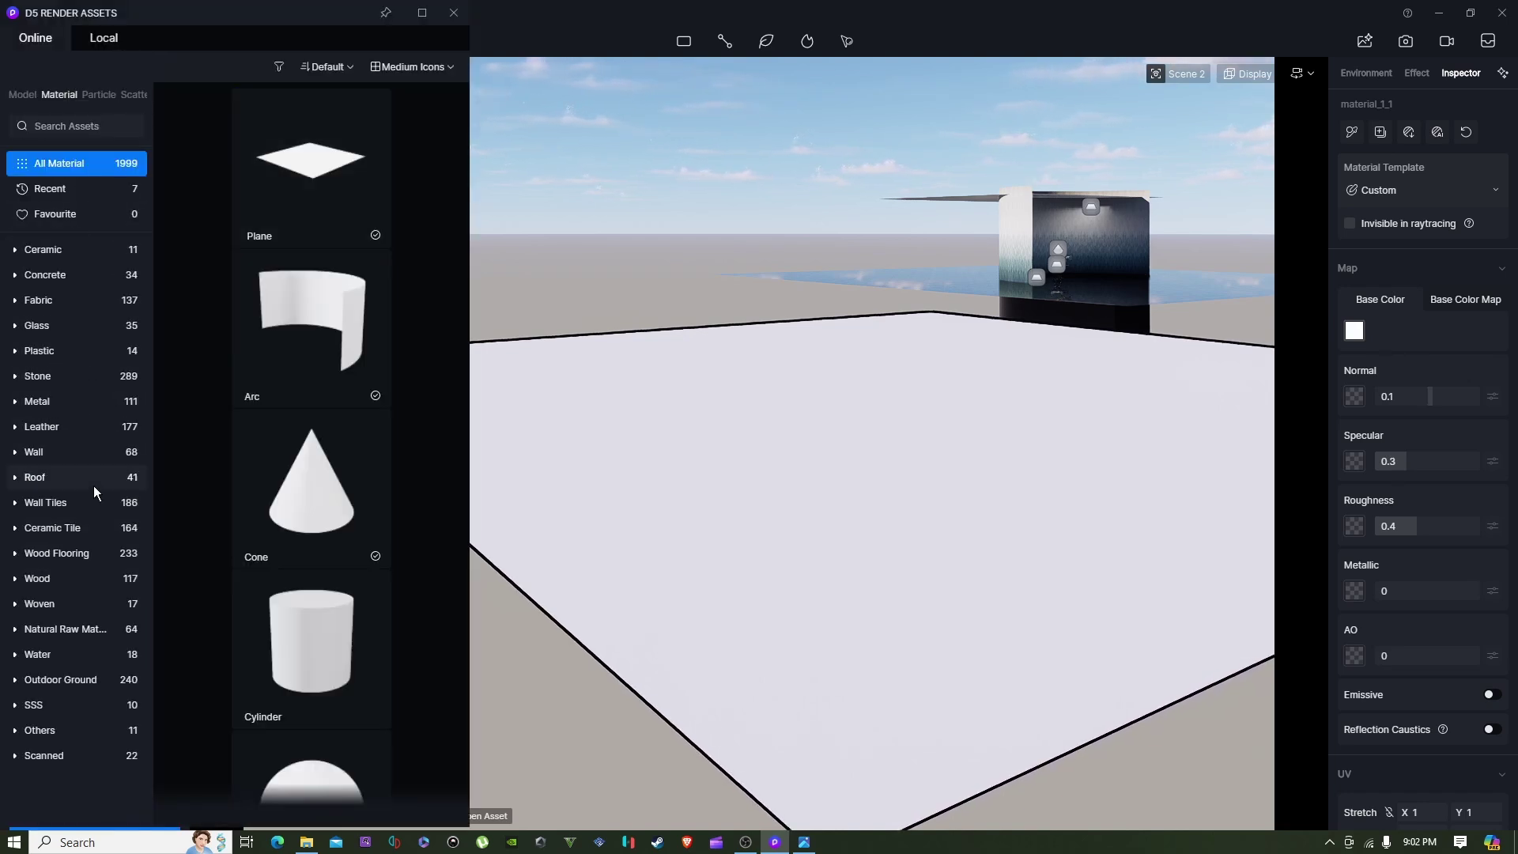
pyautogui.click(64, 375)
pyautogui.scroll(-15, 335, 319)
pyautogui.scroll(-15, 335, 320)
pyautogui.scroll(-15, 335, 319)
pyautogui.scroll(-8, 336, 319)
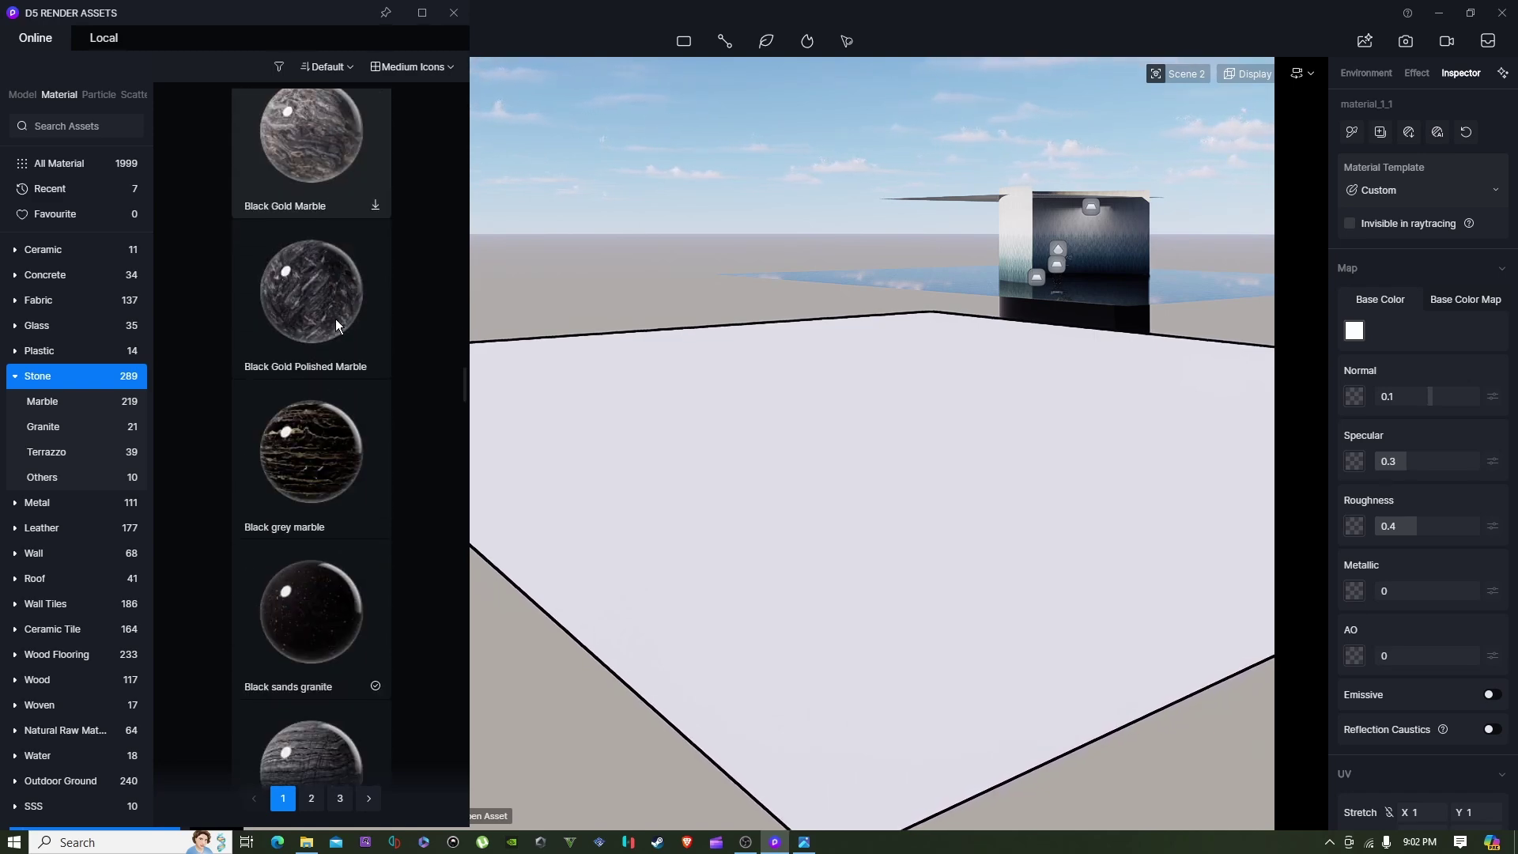
pyautogui.scroll(-2, 335, 319)
pyautogui.moveTo(326, 485); pyautogui.dragTo(1030, 538)
# Set the granite's UV stretch to X 10 and Y 10, inspect the plane up close and close the asset library.
pyautogui.scroll(-3, 1401, 670)
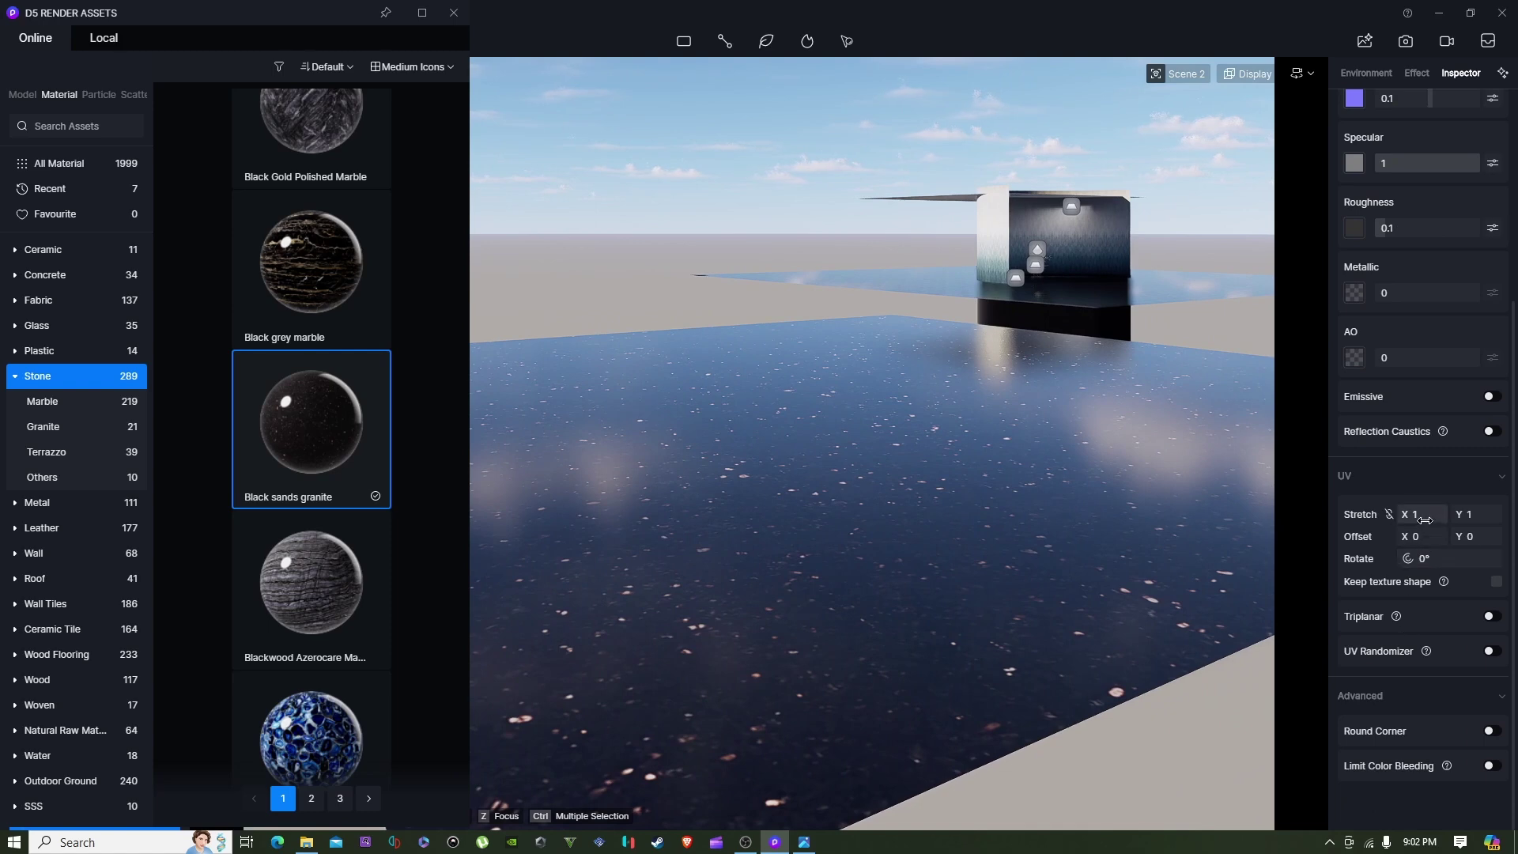
pyautogui.press('Return')
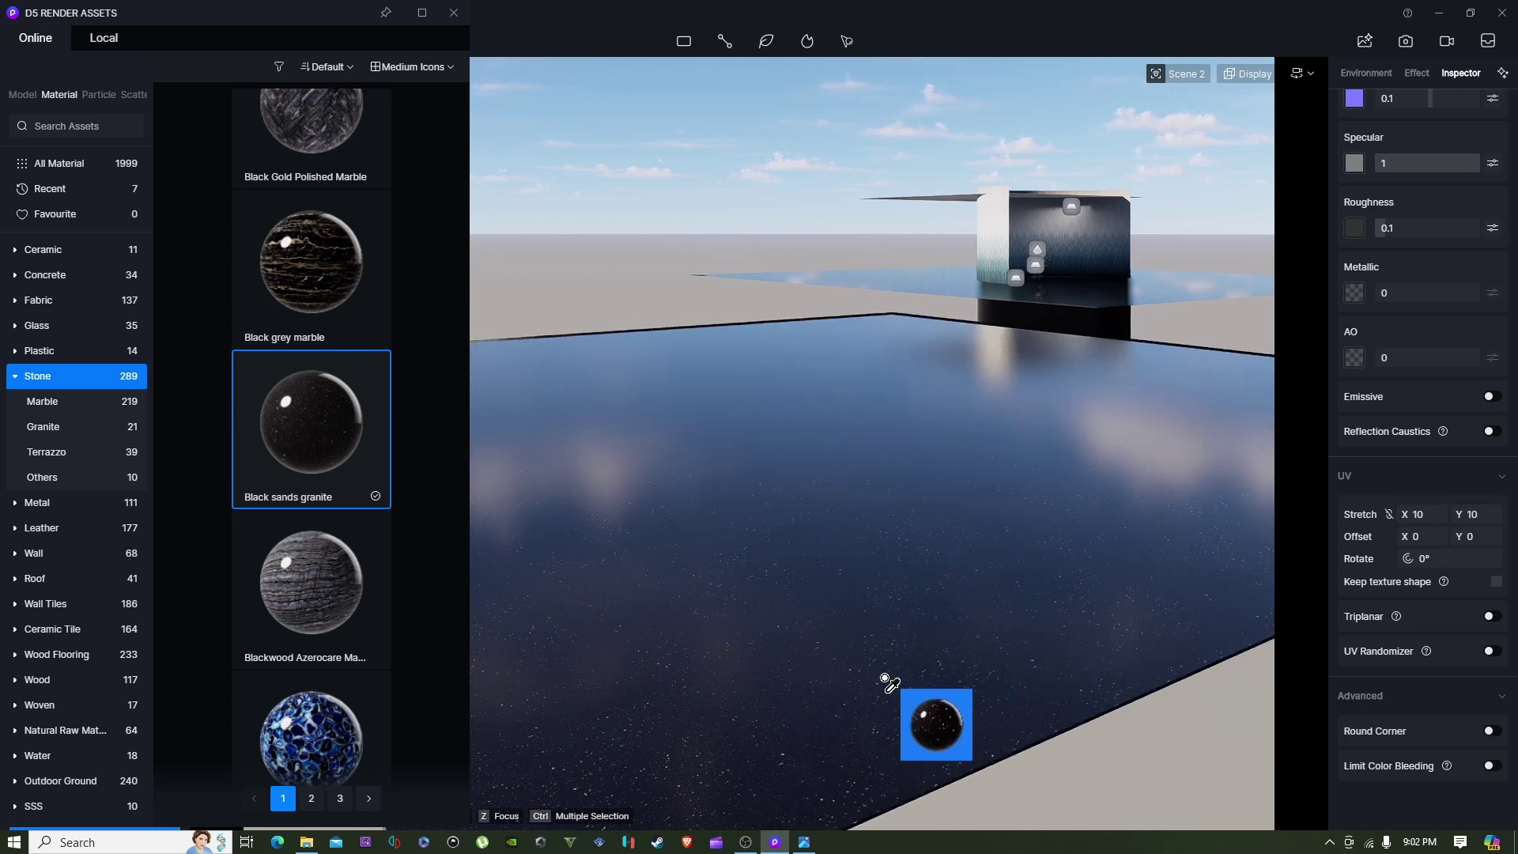
pyautogui.scroll(2, 875, 683)
pyautogui.press('Escape')
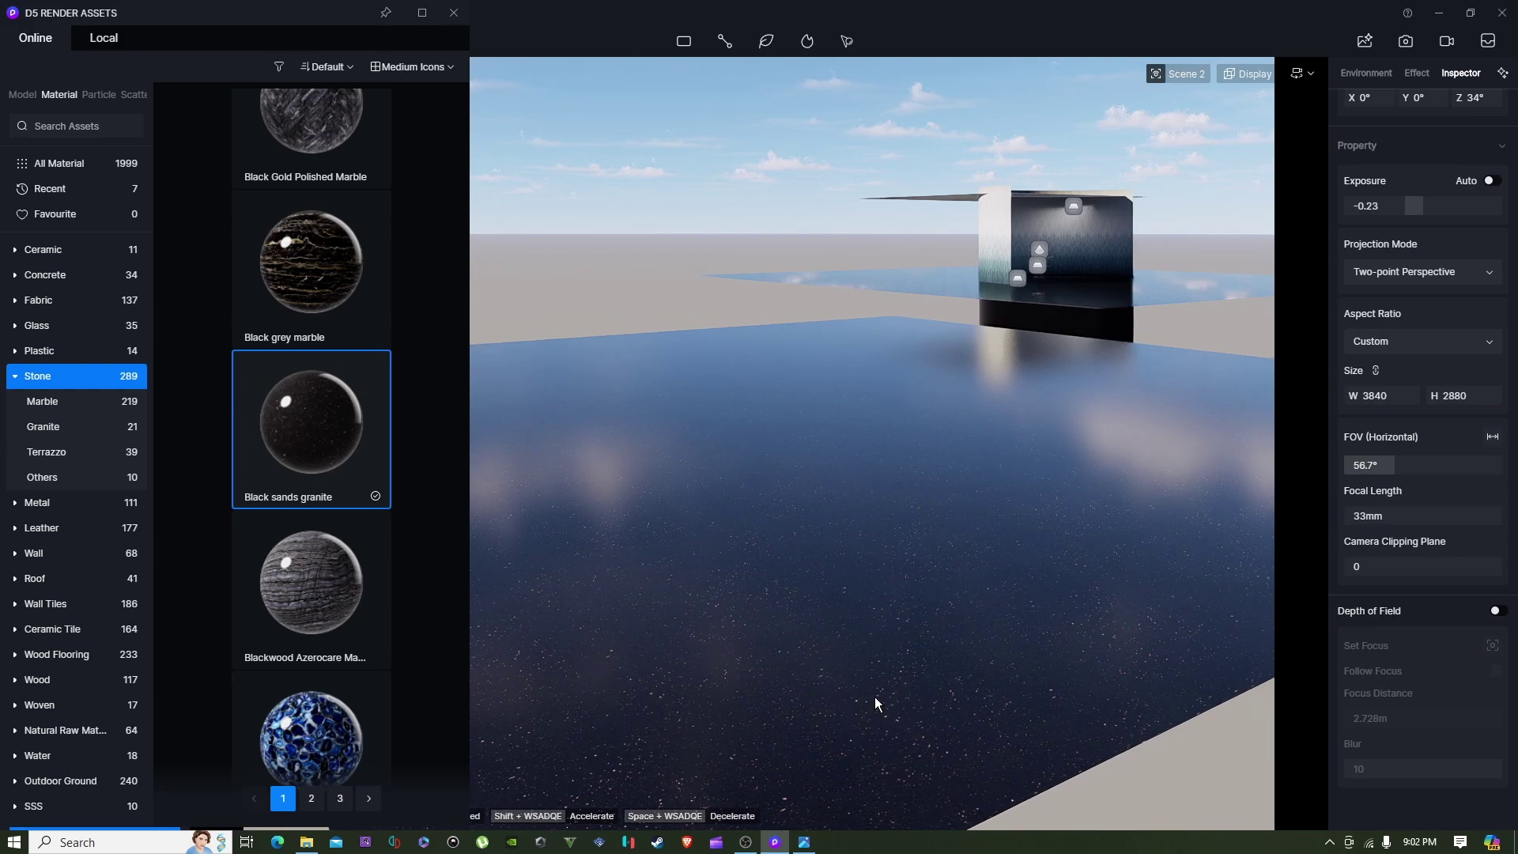
pyautogui.moveTo(875, 696); pyautogui.dragTo(917, 659, button='middle')
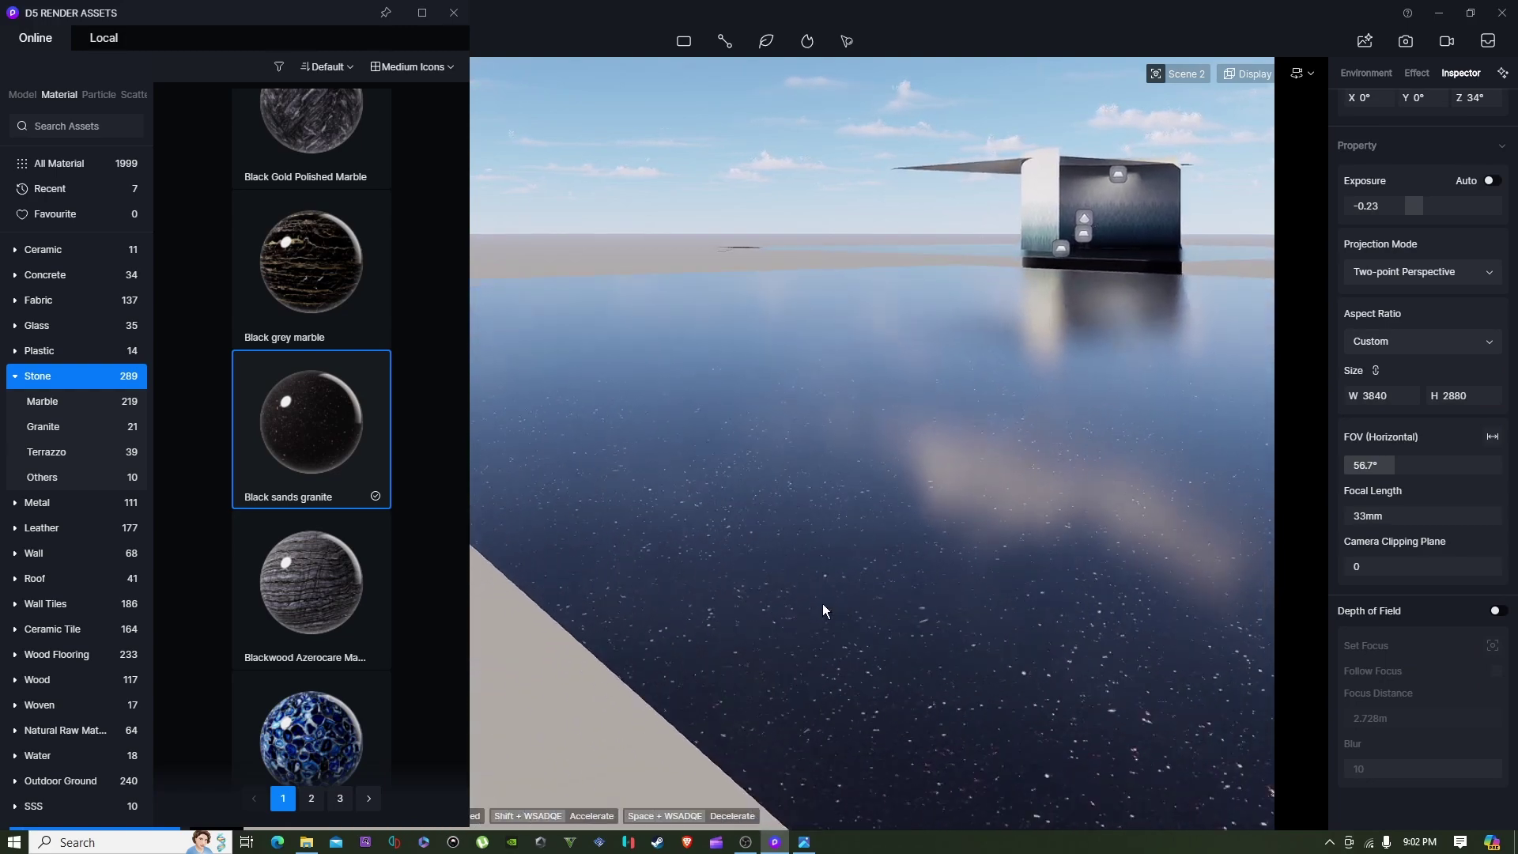
pyautogui.click(453, 13)
# Return to Scene 2 and examine the original floor plane's roughness, metallic and UV stretch settings and its reflections under the table.
pyautogui.click(73, 172)
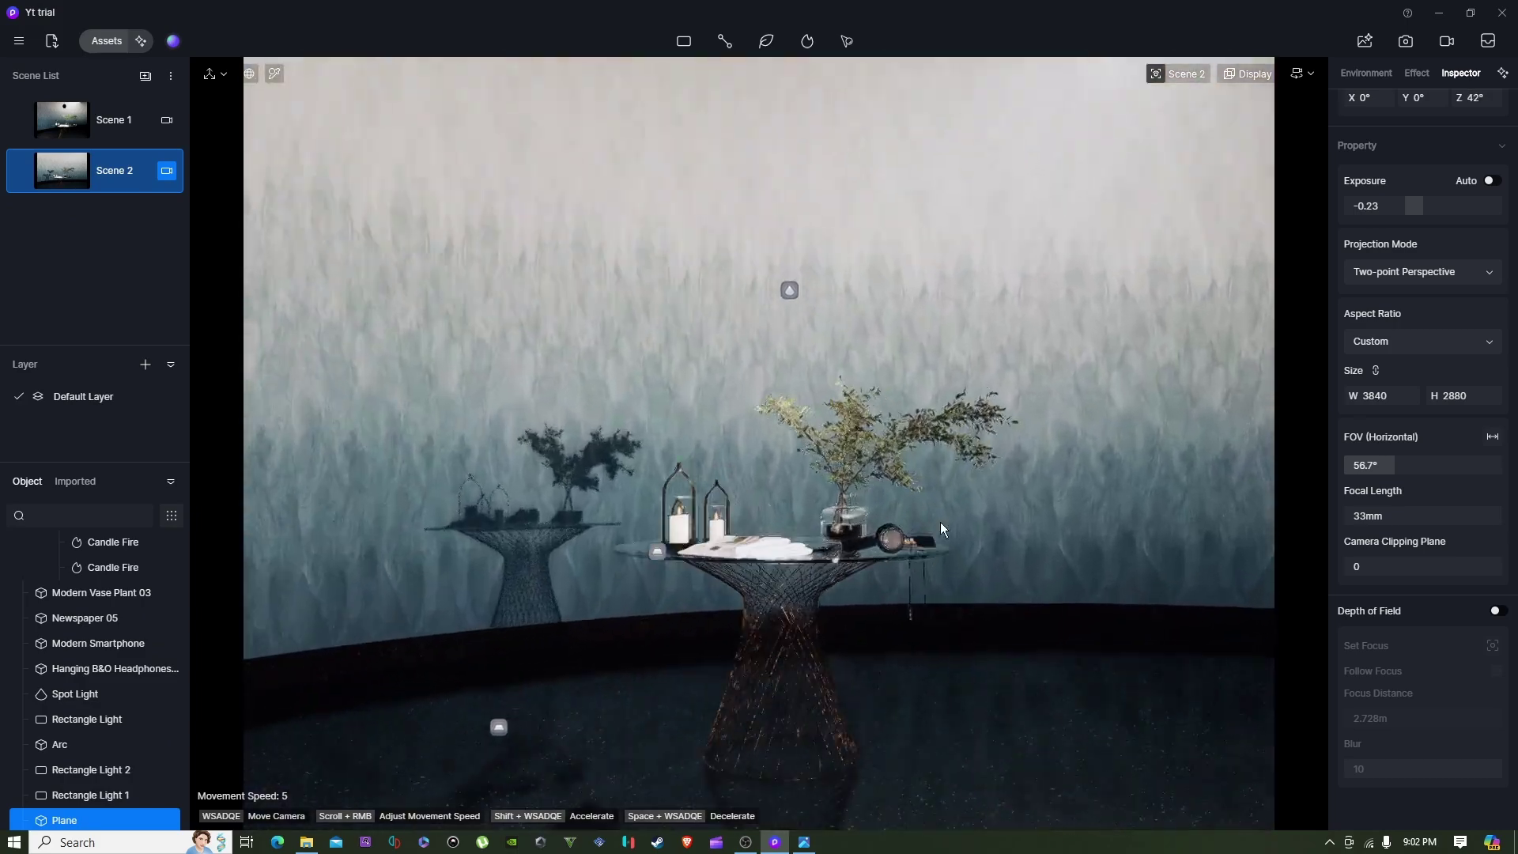
pyautogui.moveTo(941, 522); pyautogui.dragTo(929, 742, button='right')
pyautogui.click(994, 576)
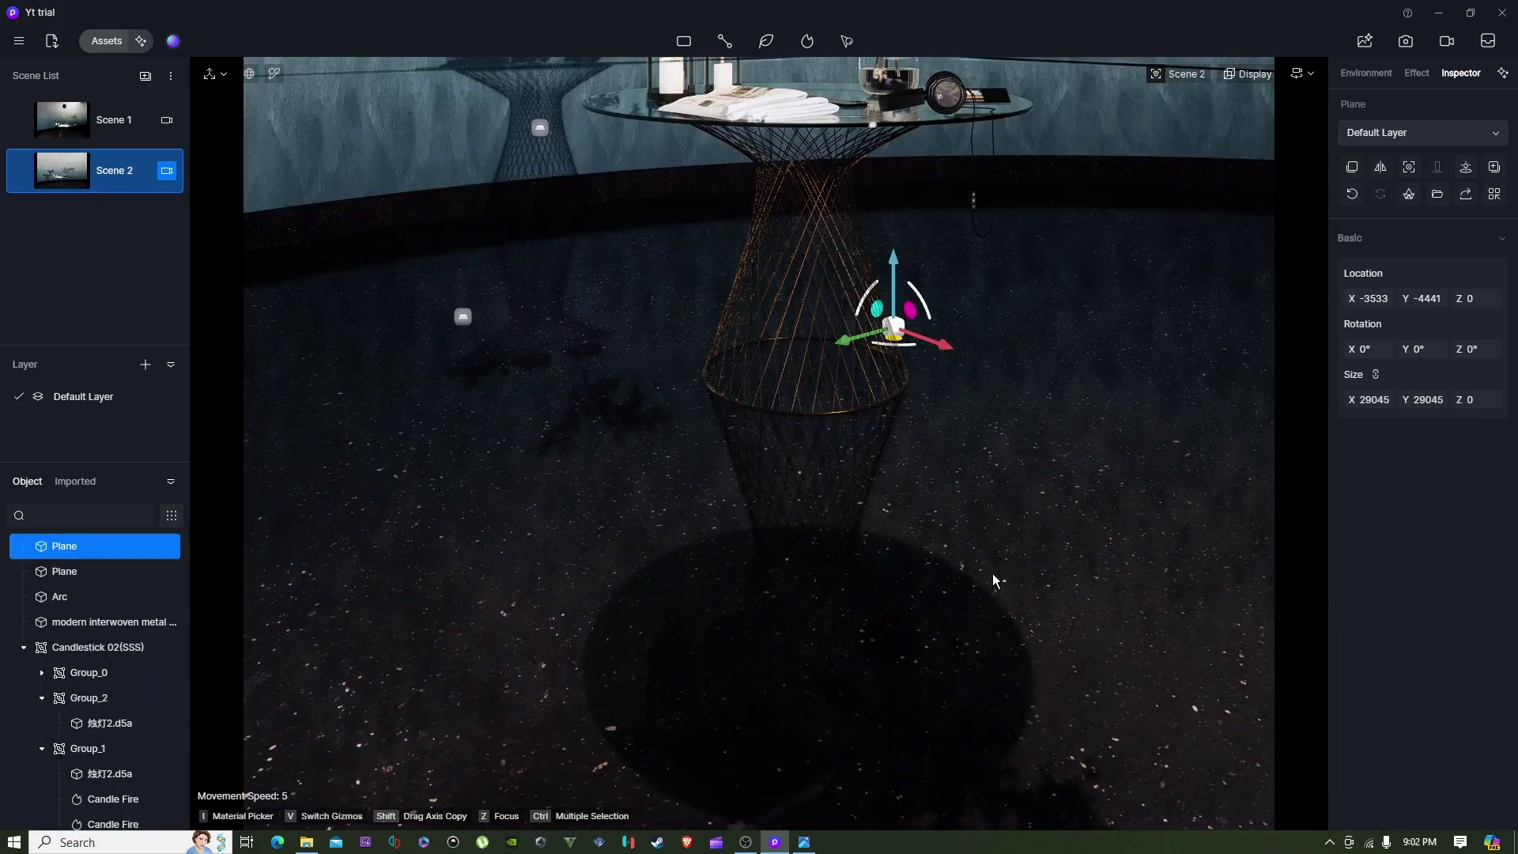
pyautogui.click(878, 601)
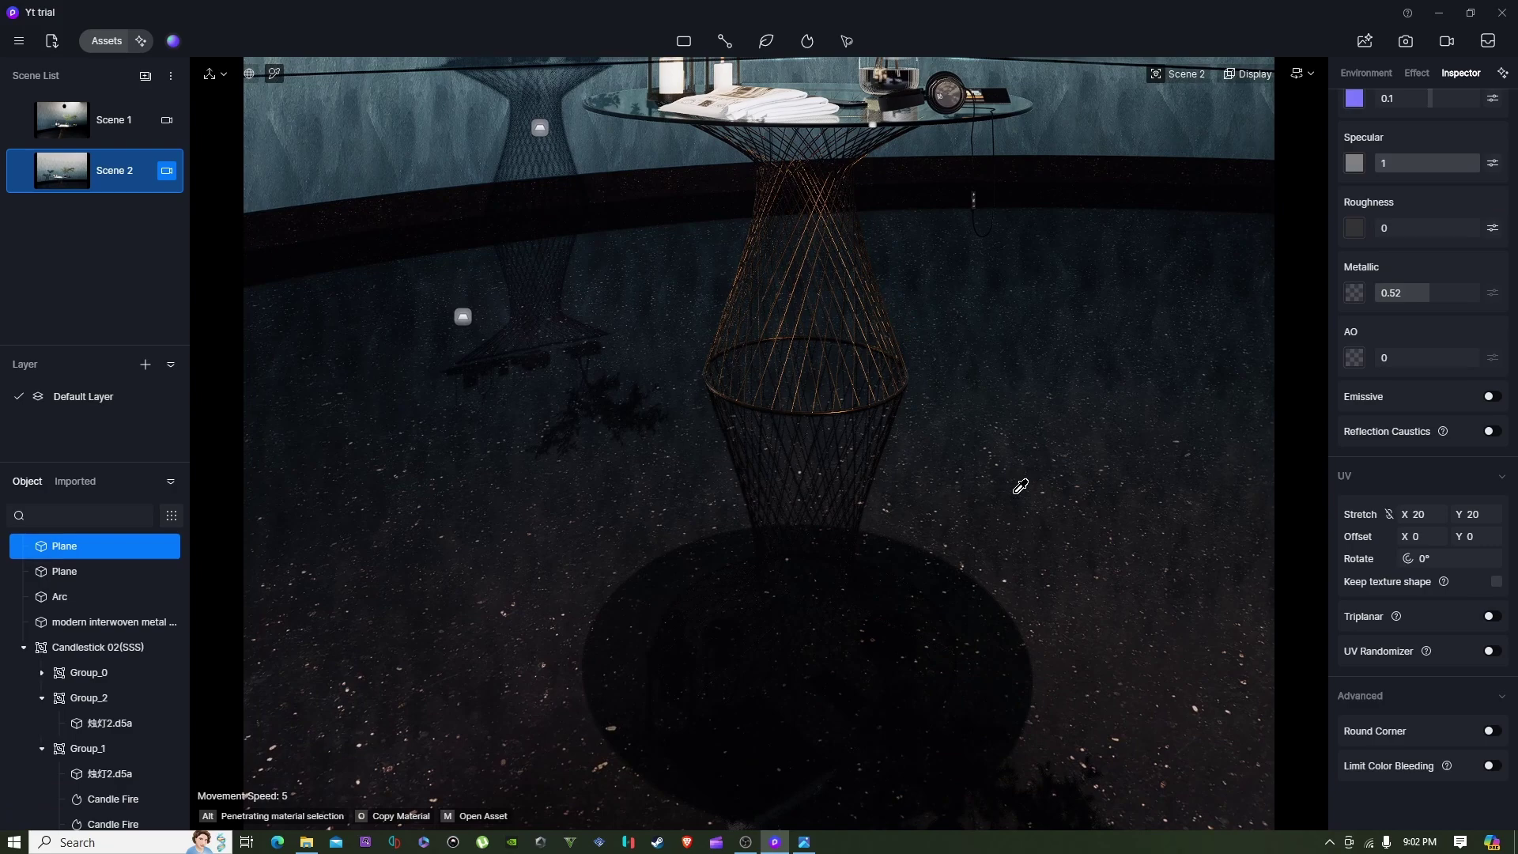
pyautogui.scroll(-3, 1020, 486)
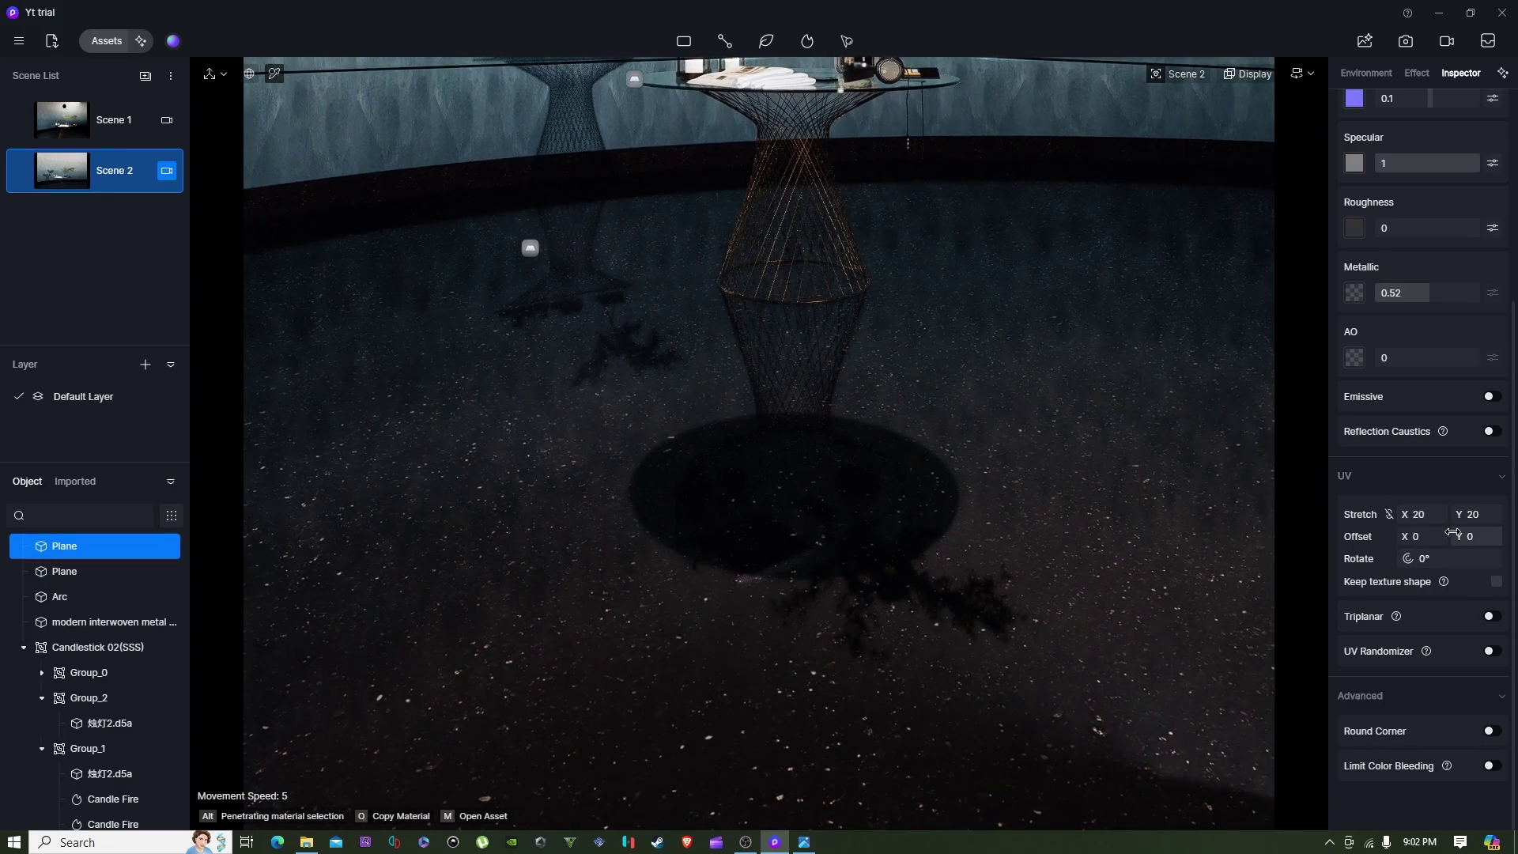
pyautogui.scroll(3, 1409, 403)
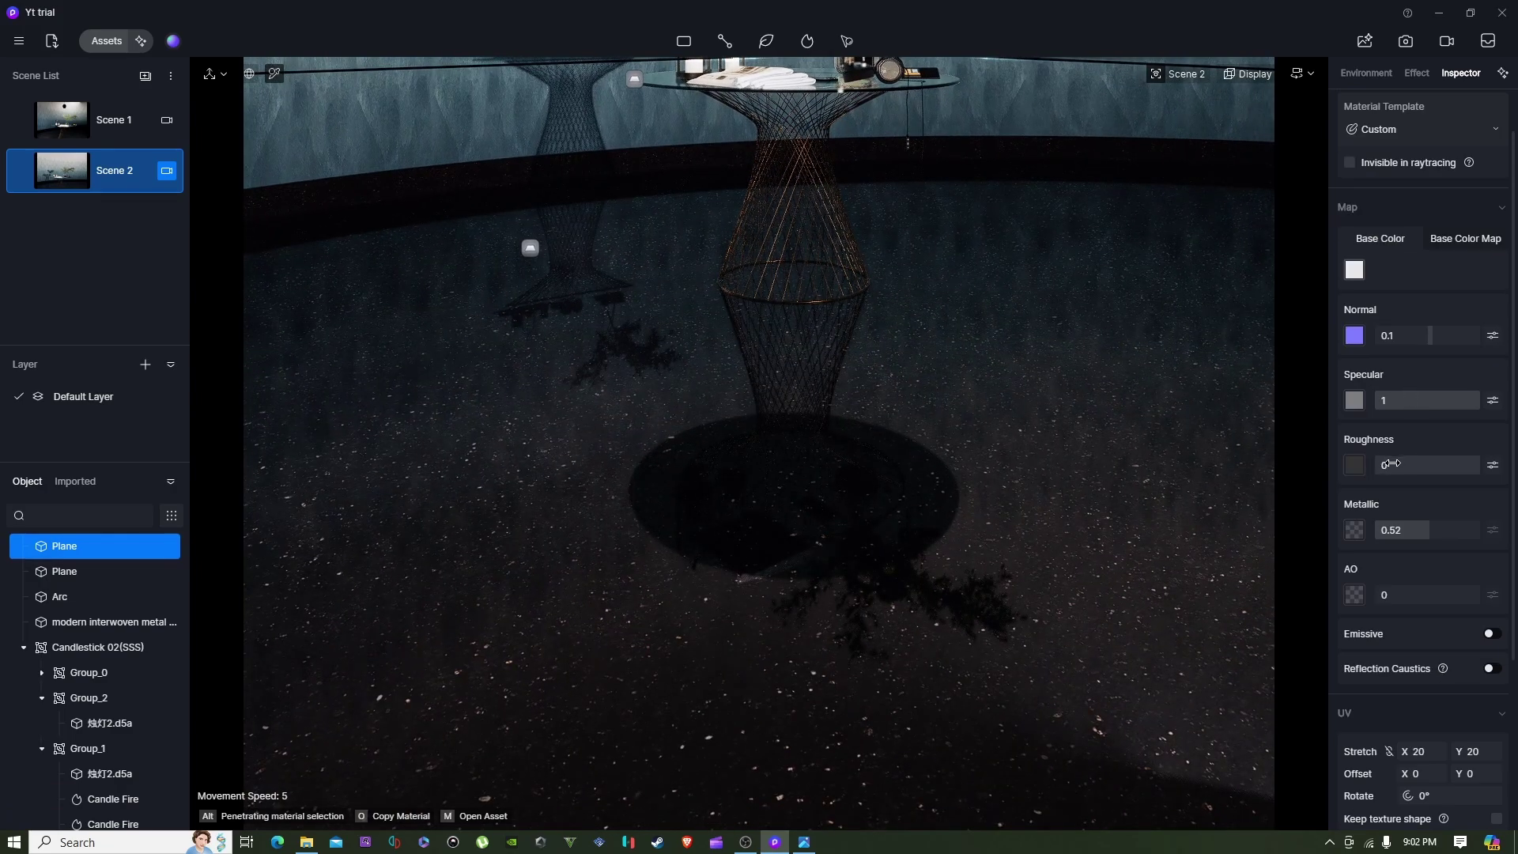
pyautogui.moveTo(1388, 466); pyautogui.dragTo(1324, 467)
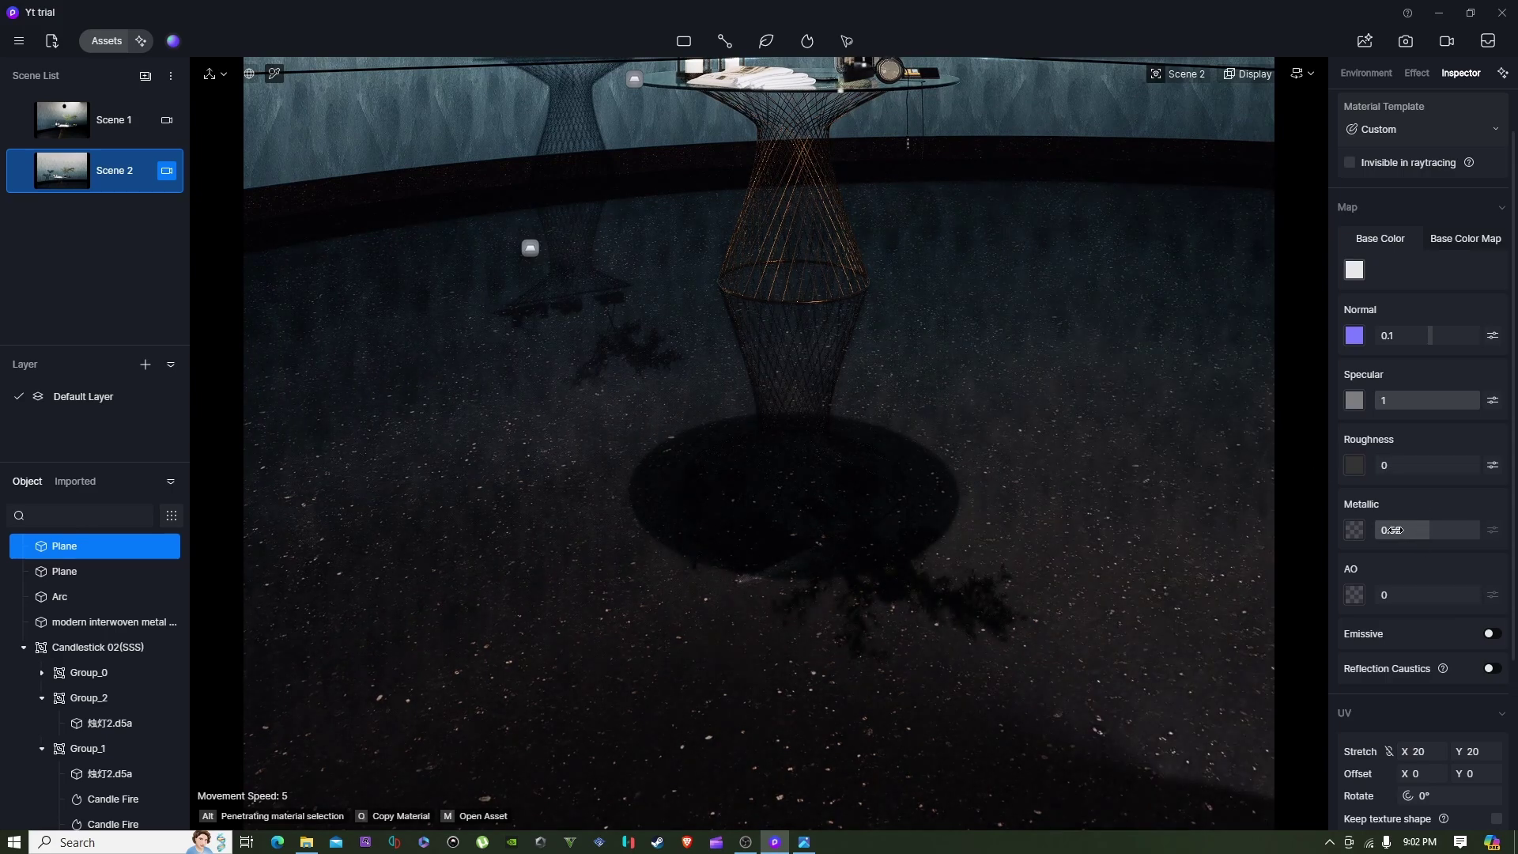
pyautogui.scroll(-5, 1006, 576)
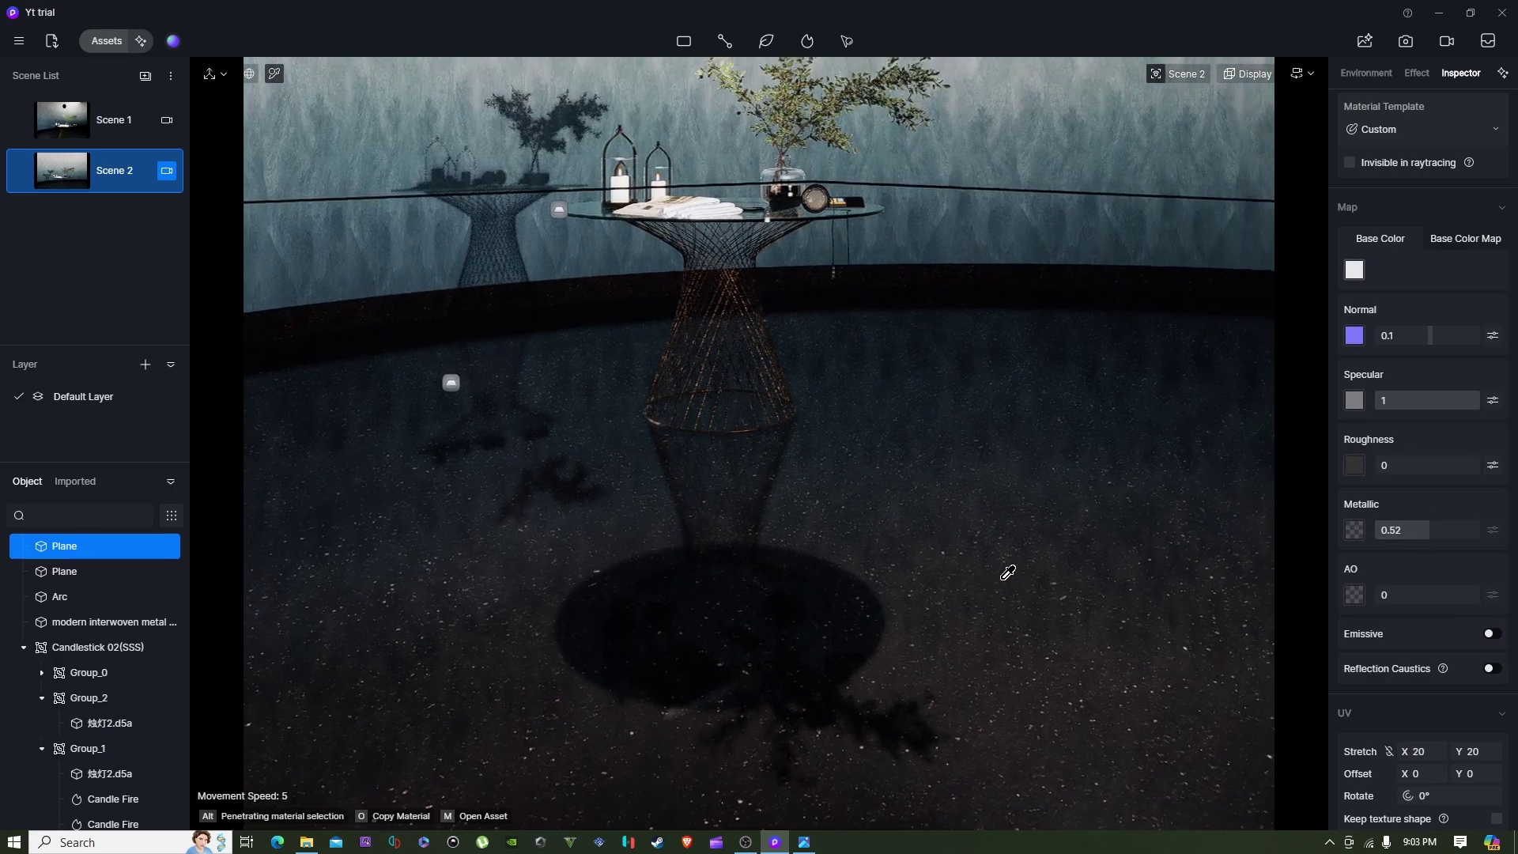
pyautogui.scroll(-8, 988, 545)
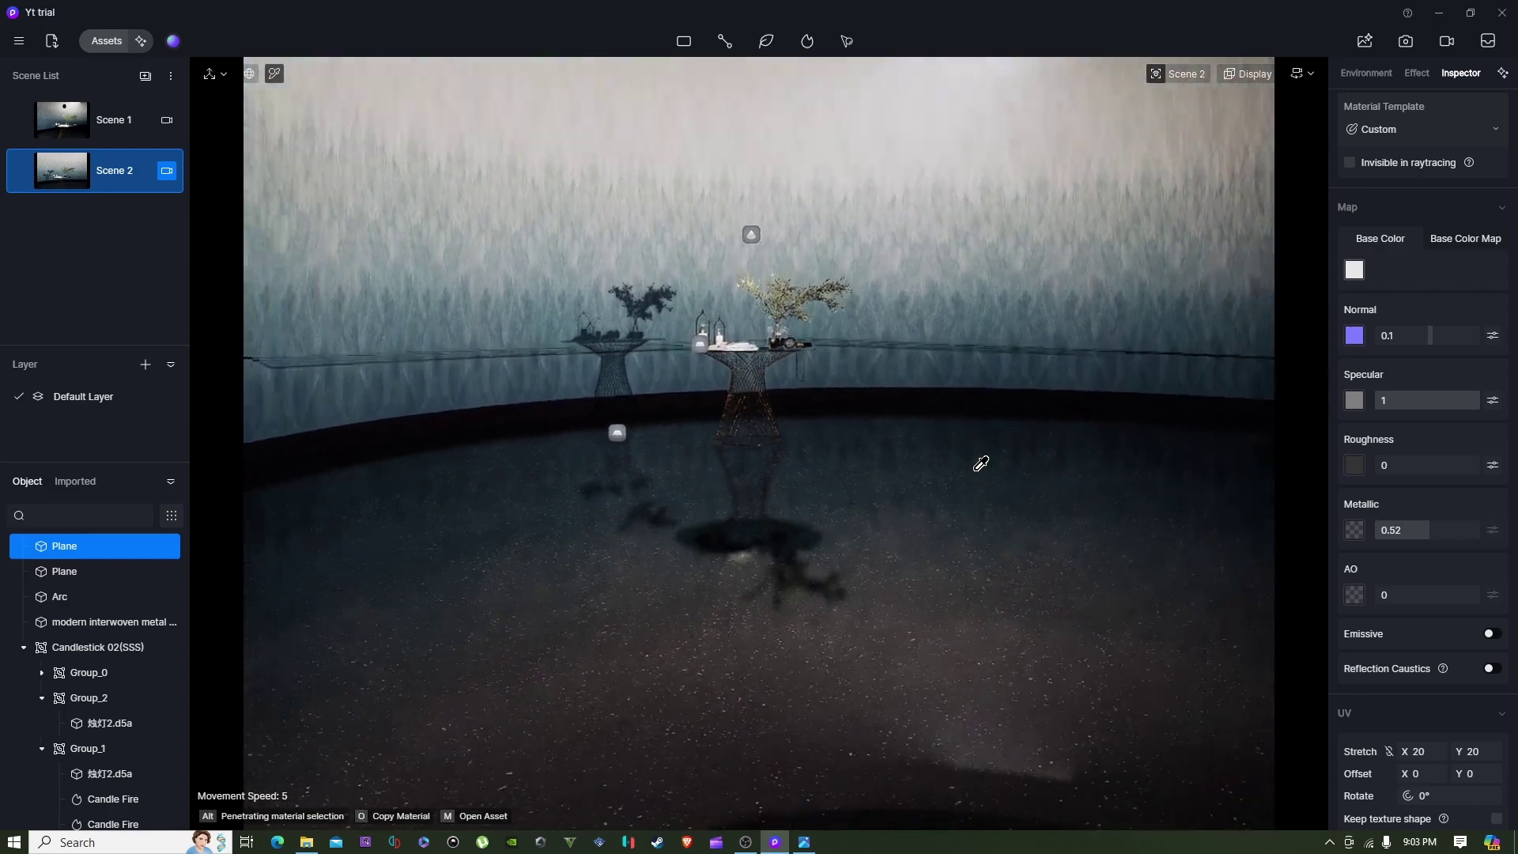
pyautogui.scroll(-10, 980, 457)
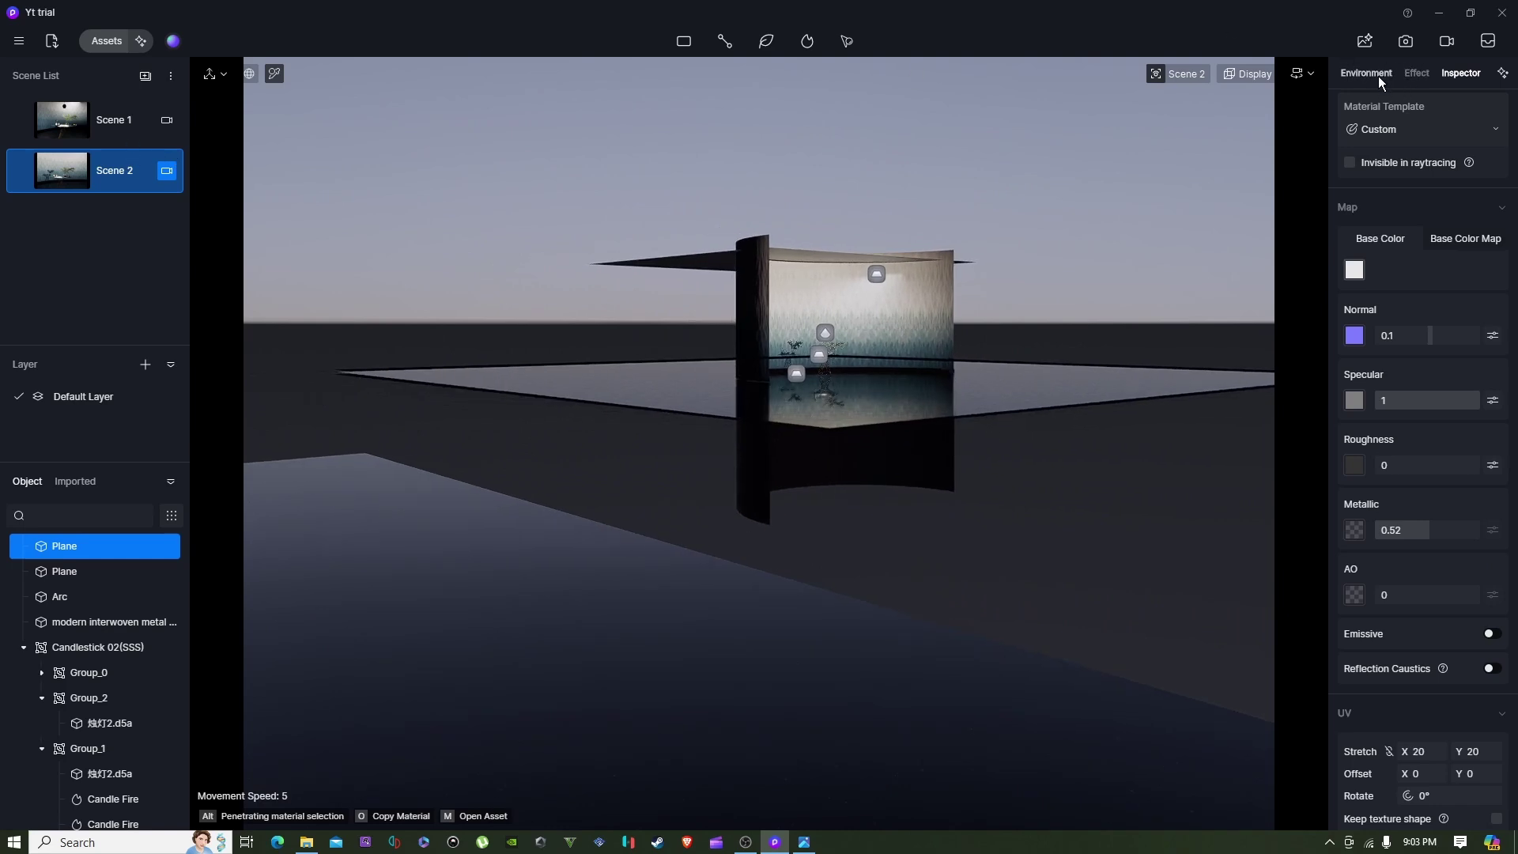
# Switch the sky light to Geo and Sky and delete the granite test plane in front of the curved-wall set.
pyautogui.click(1378, 76)
pyautogui.click(1384, 125)
pyautogui.press('a')
pyautogui.press('s')
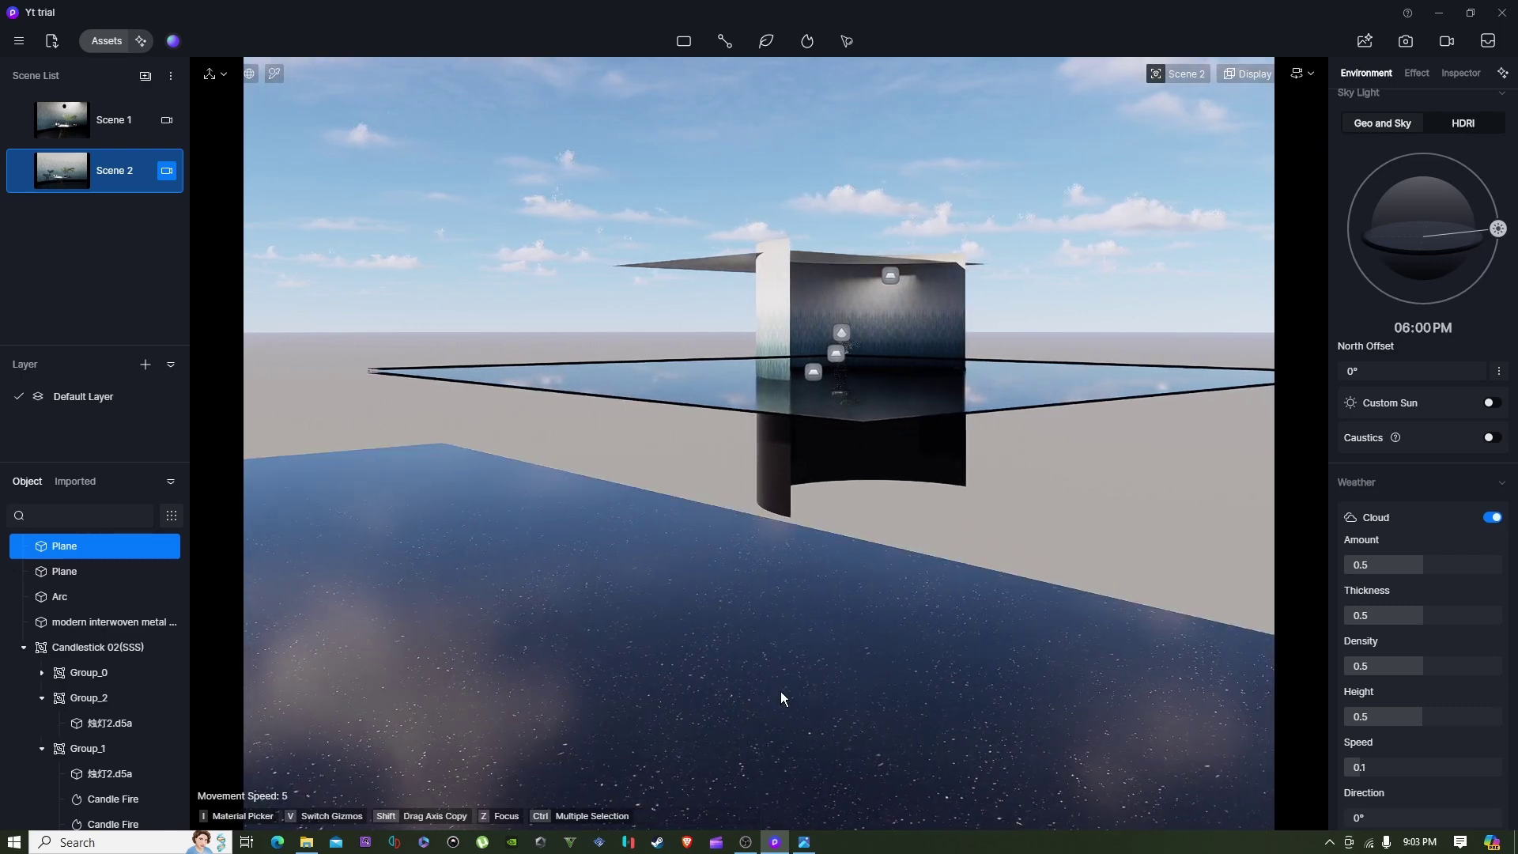
pyautogui.click(780, 691)
pyautogui.press('Delete')
# Place an Arc from the Basic Model assets on the empty ground in front of the curved-wall set.
pyautogui.click(925, 293)
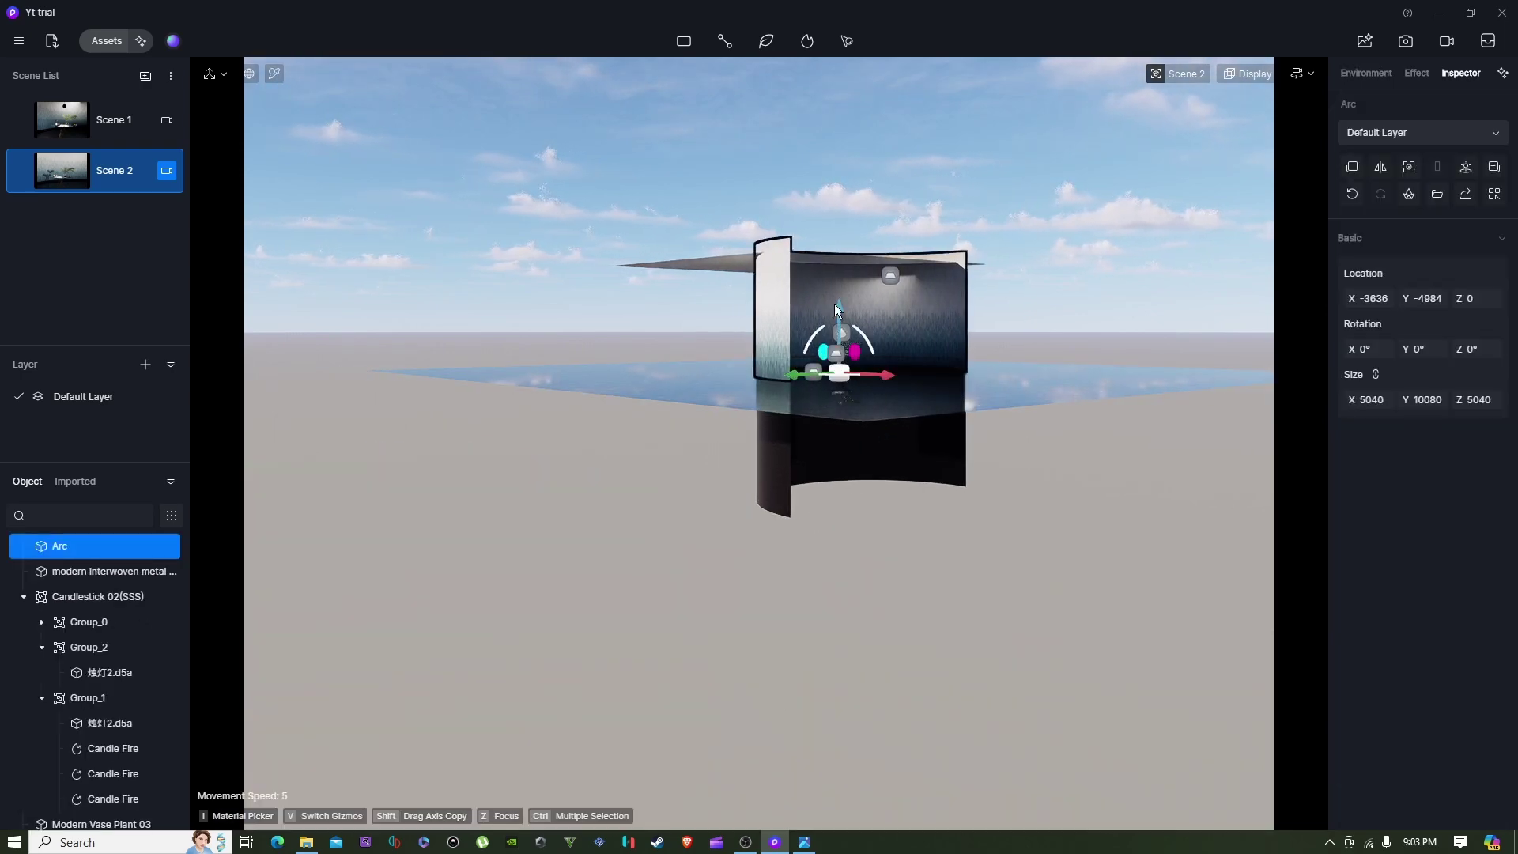
pyautogui.click(103, 42)
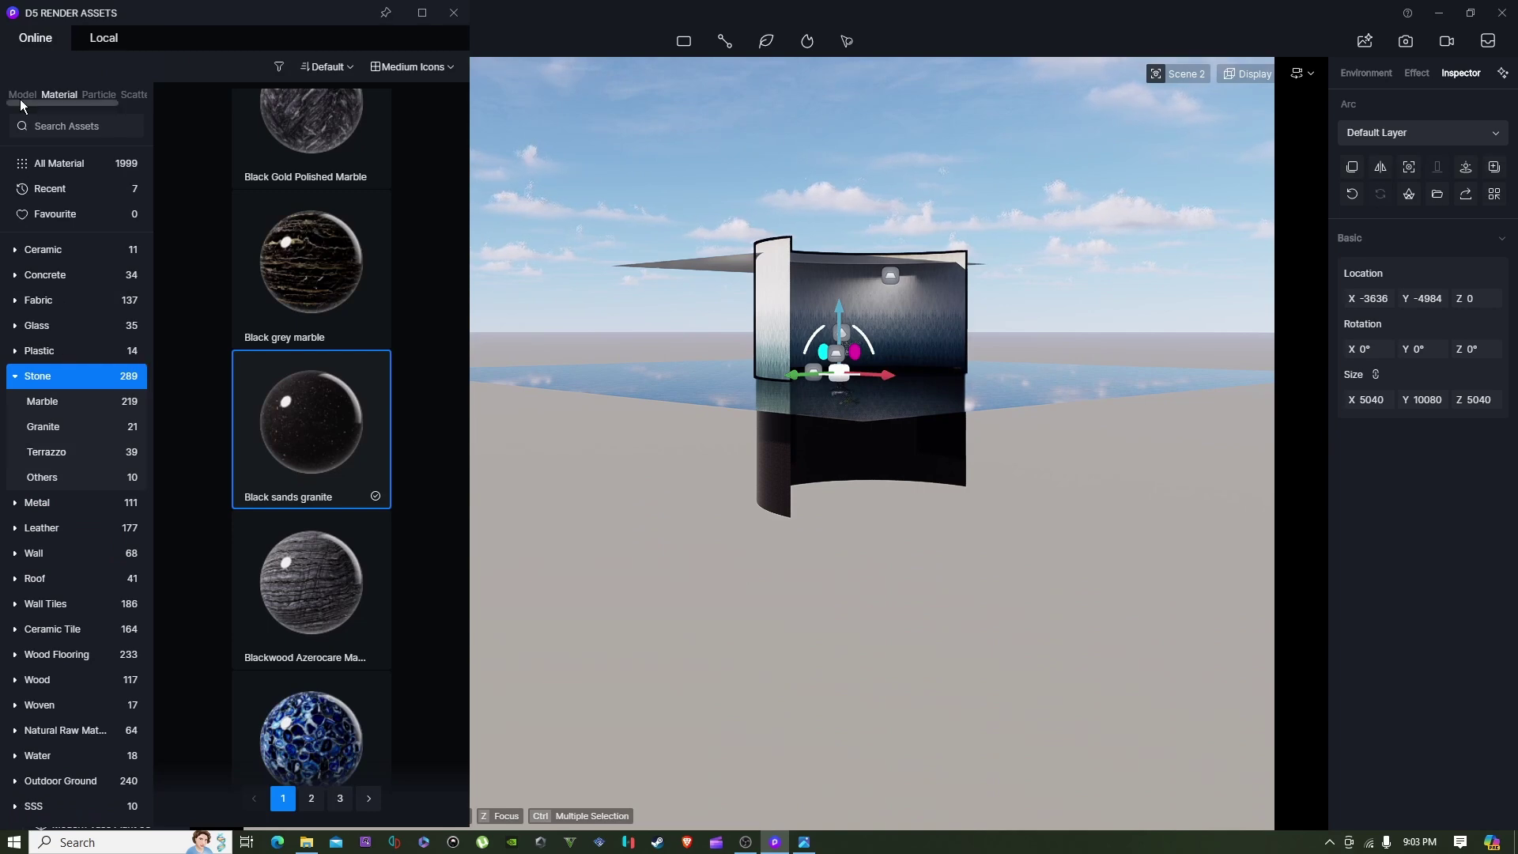
pyautogui.click(22, 96)
pyautogui.click(71, 477)
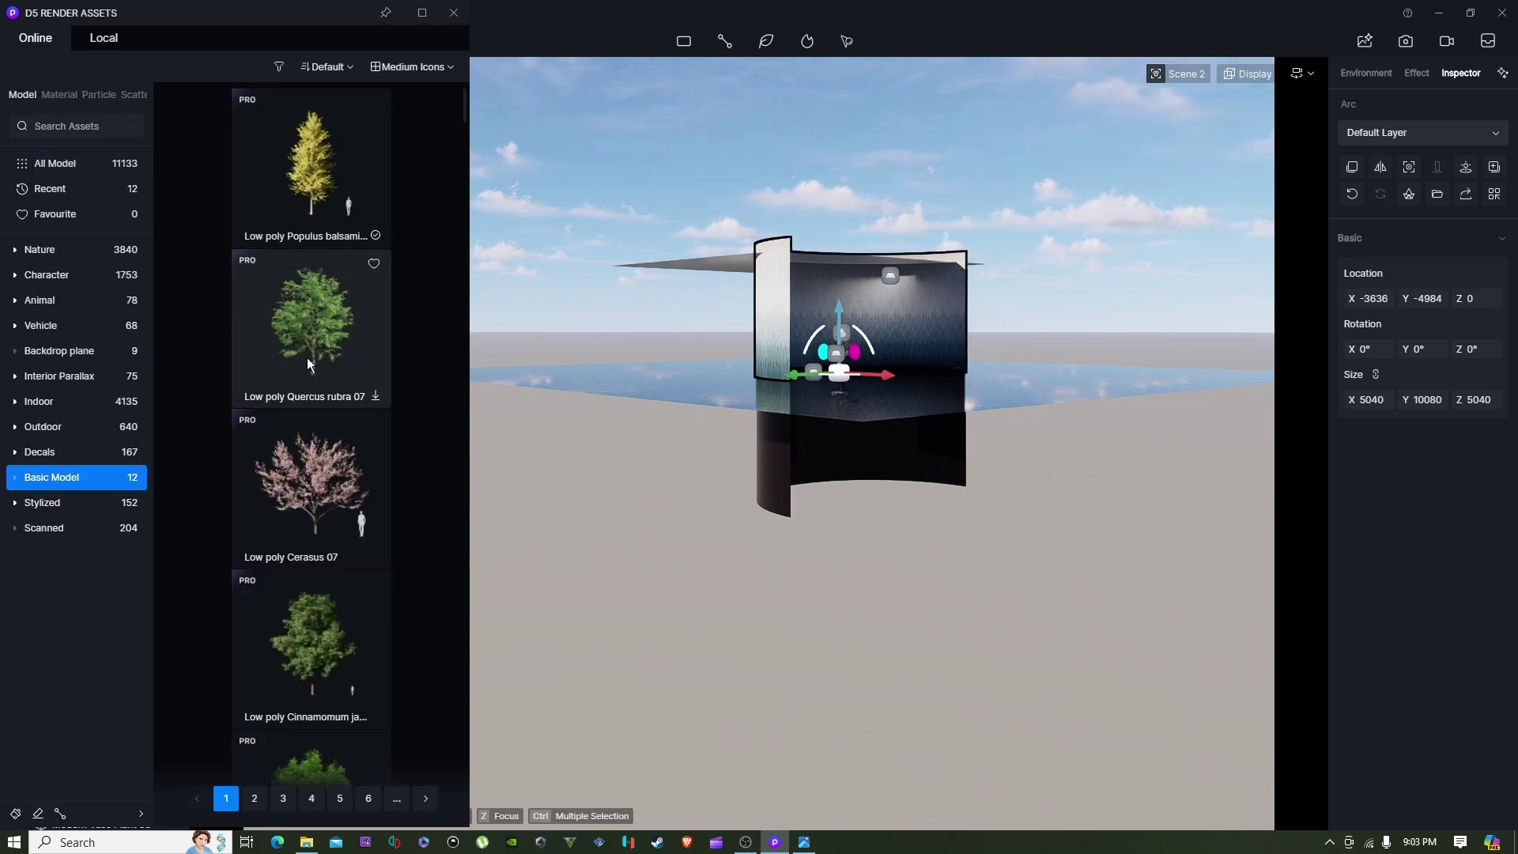
pyautogui.click(343, 325)
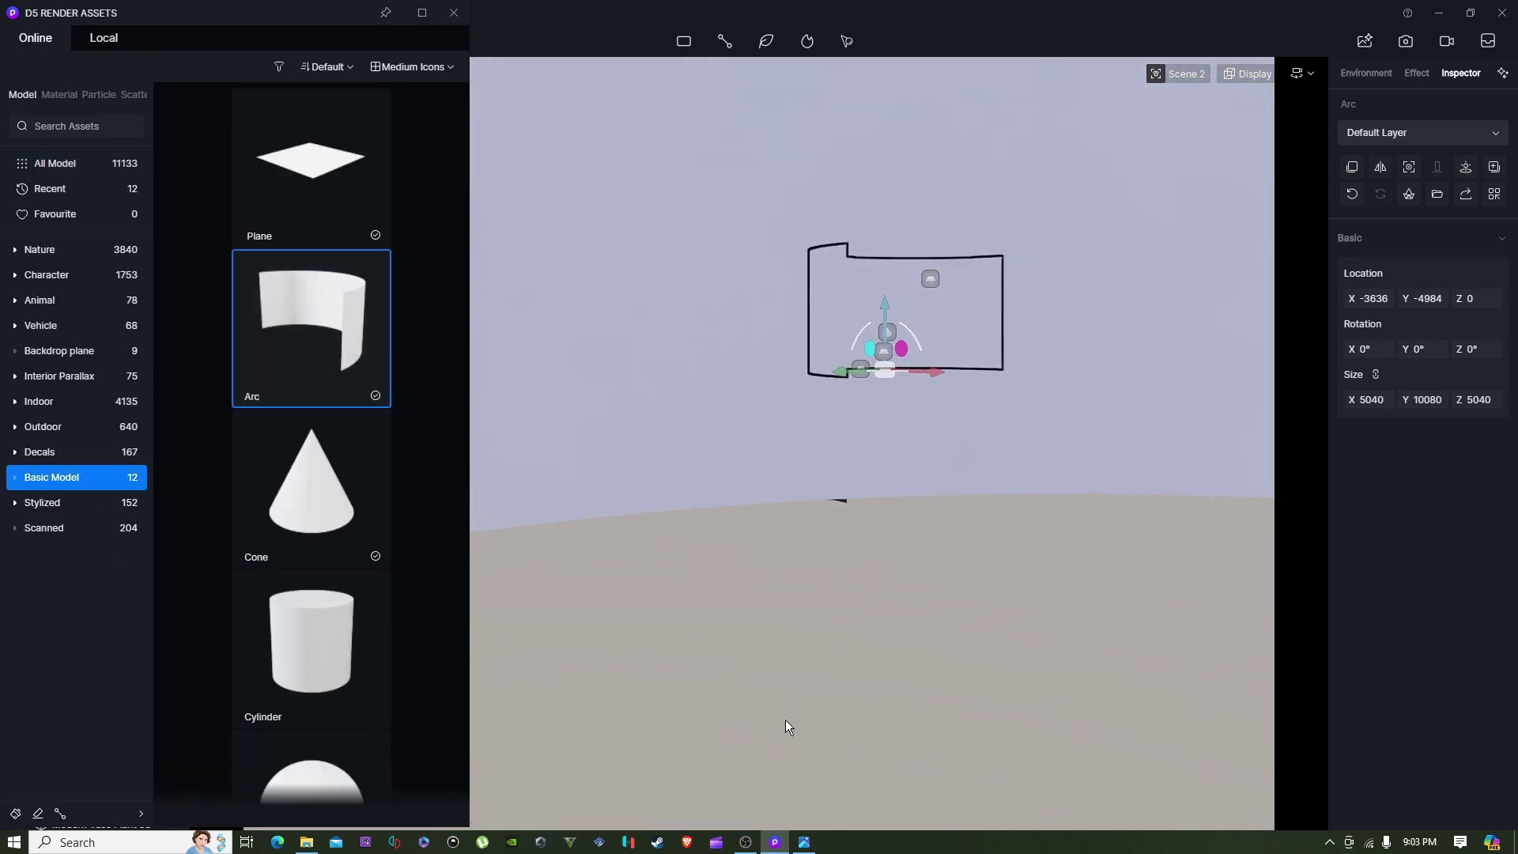
pyautogui.click(945, 458)
pyautogui.press('s')
pyautogui.press('e')
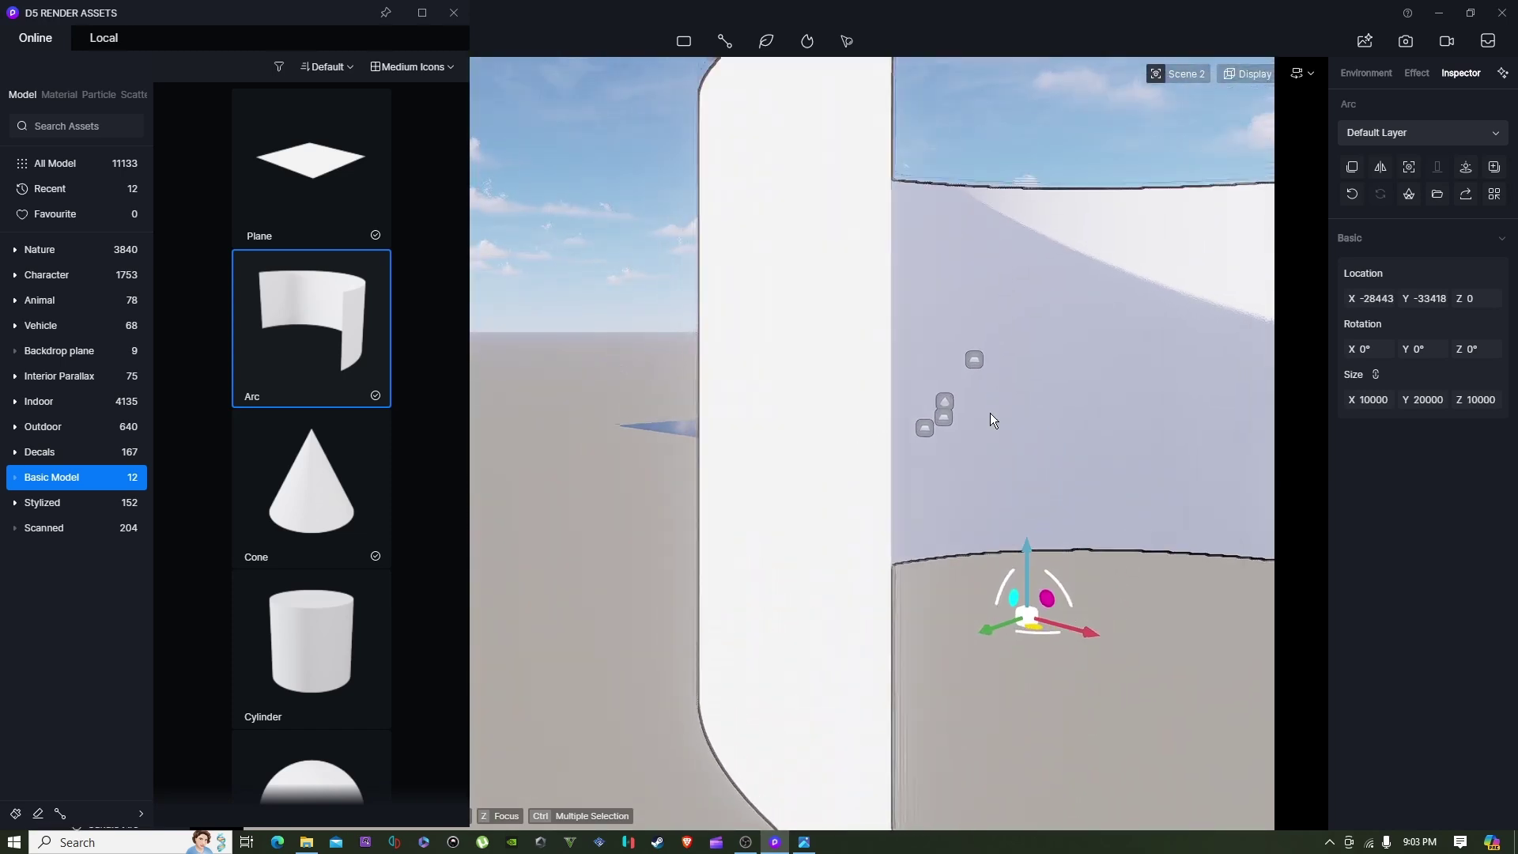
pyautogui.press('s')
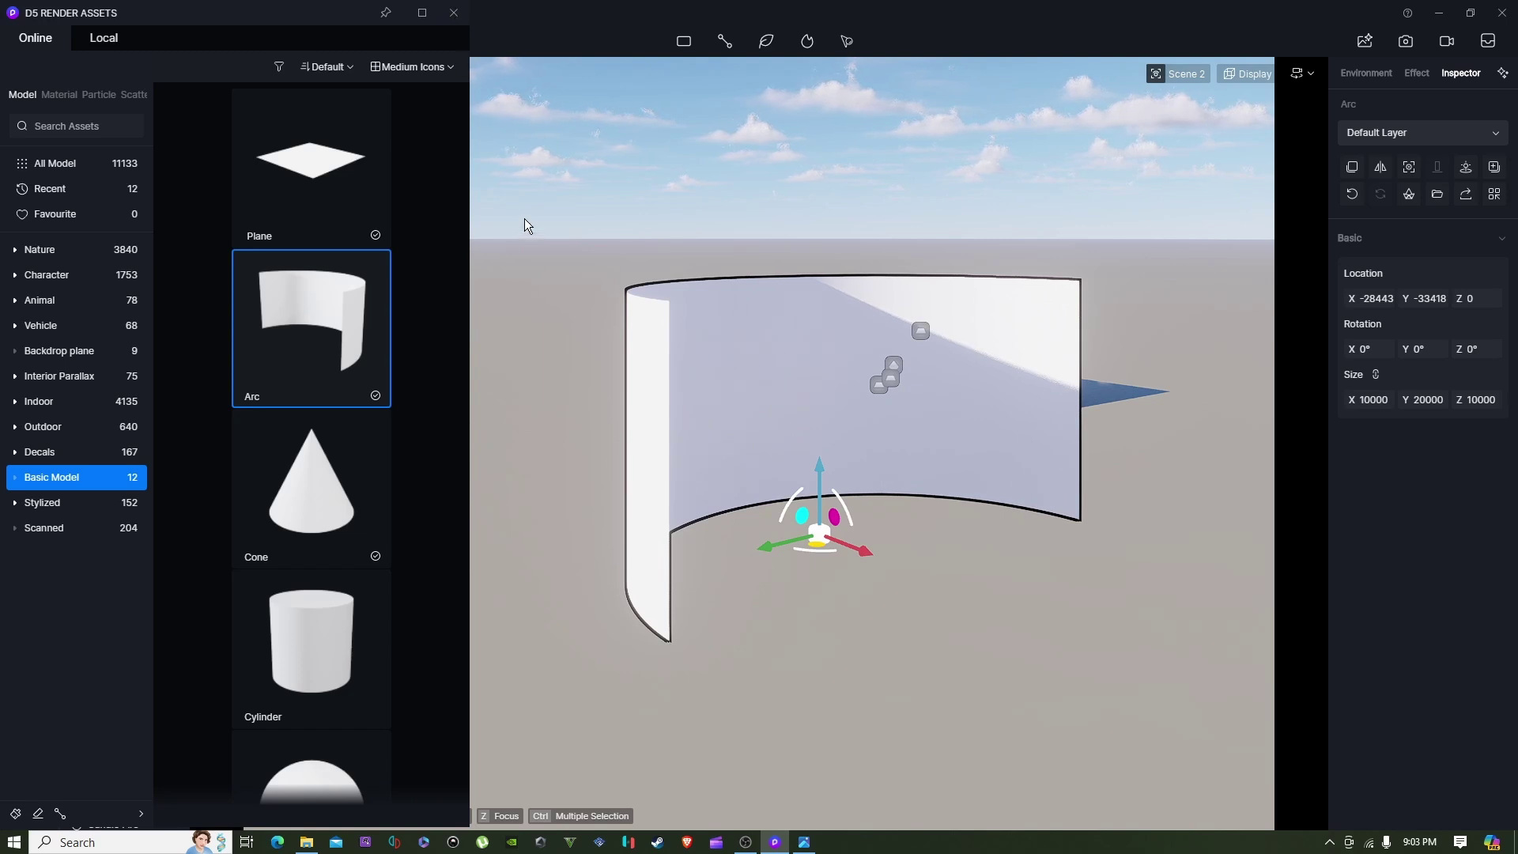
# Pick the new arc's material and apply Blue and white wall paint to it from the Wall Paint materials.
pyautogui.click(783, 313)
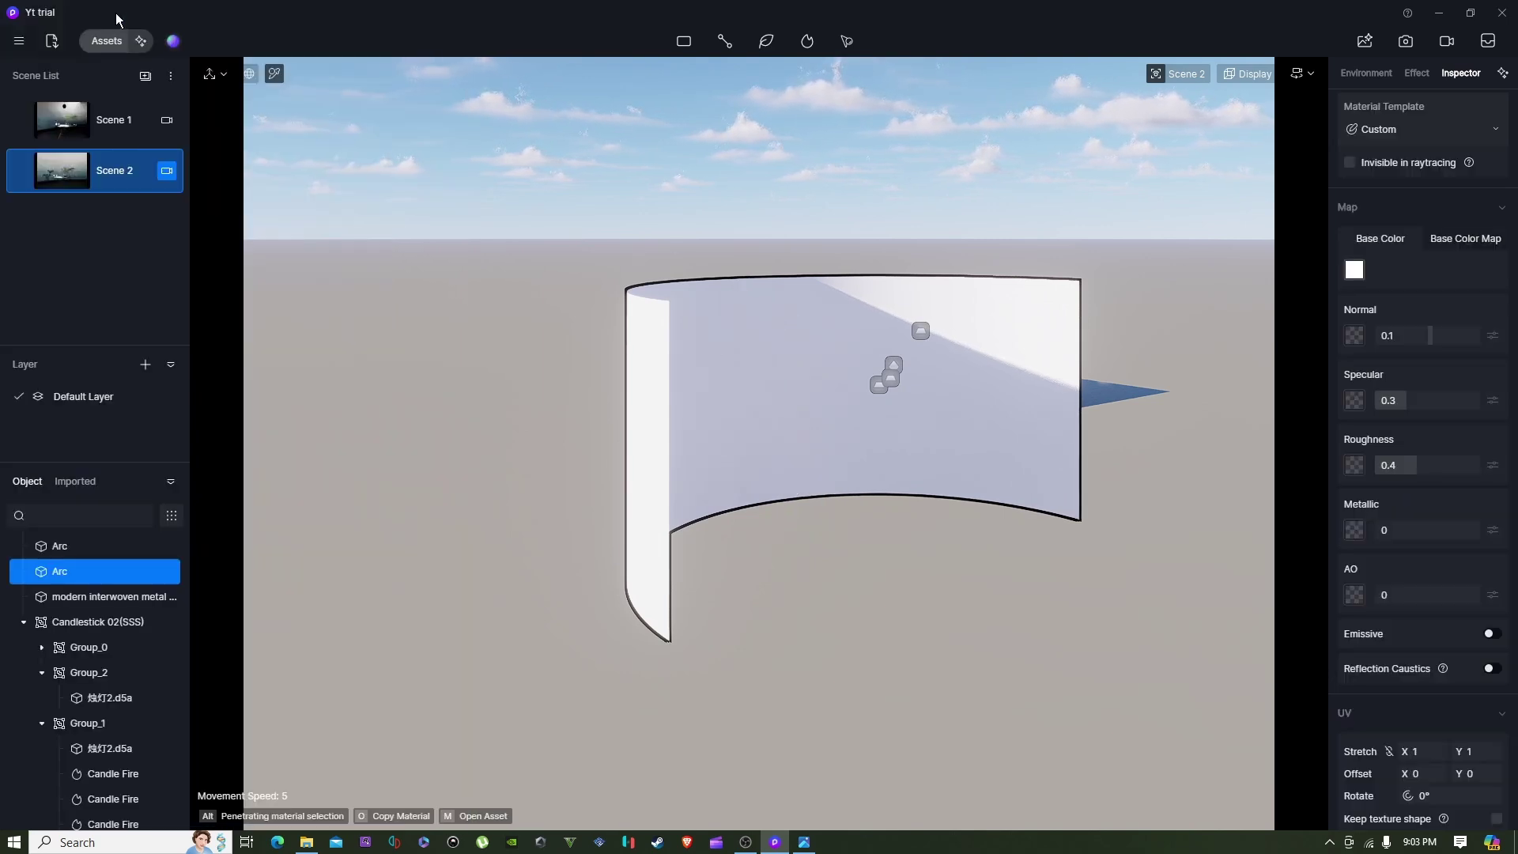
pyautogui.click(103, 43)
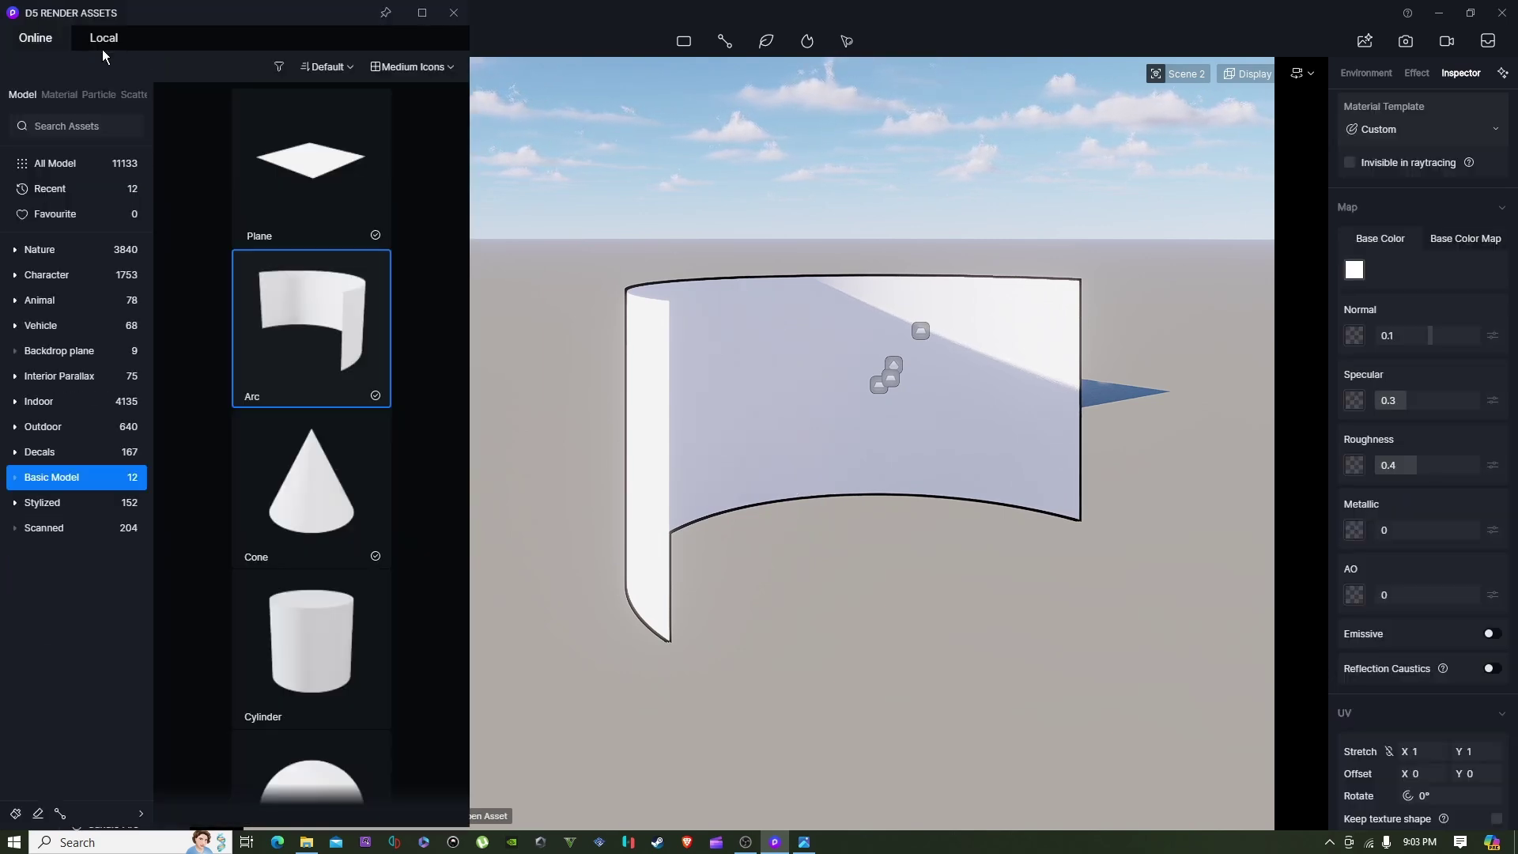
pyautogui.click(59, 94)
pyautogui.click(88, 554)
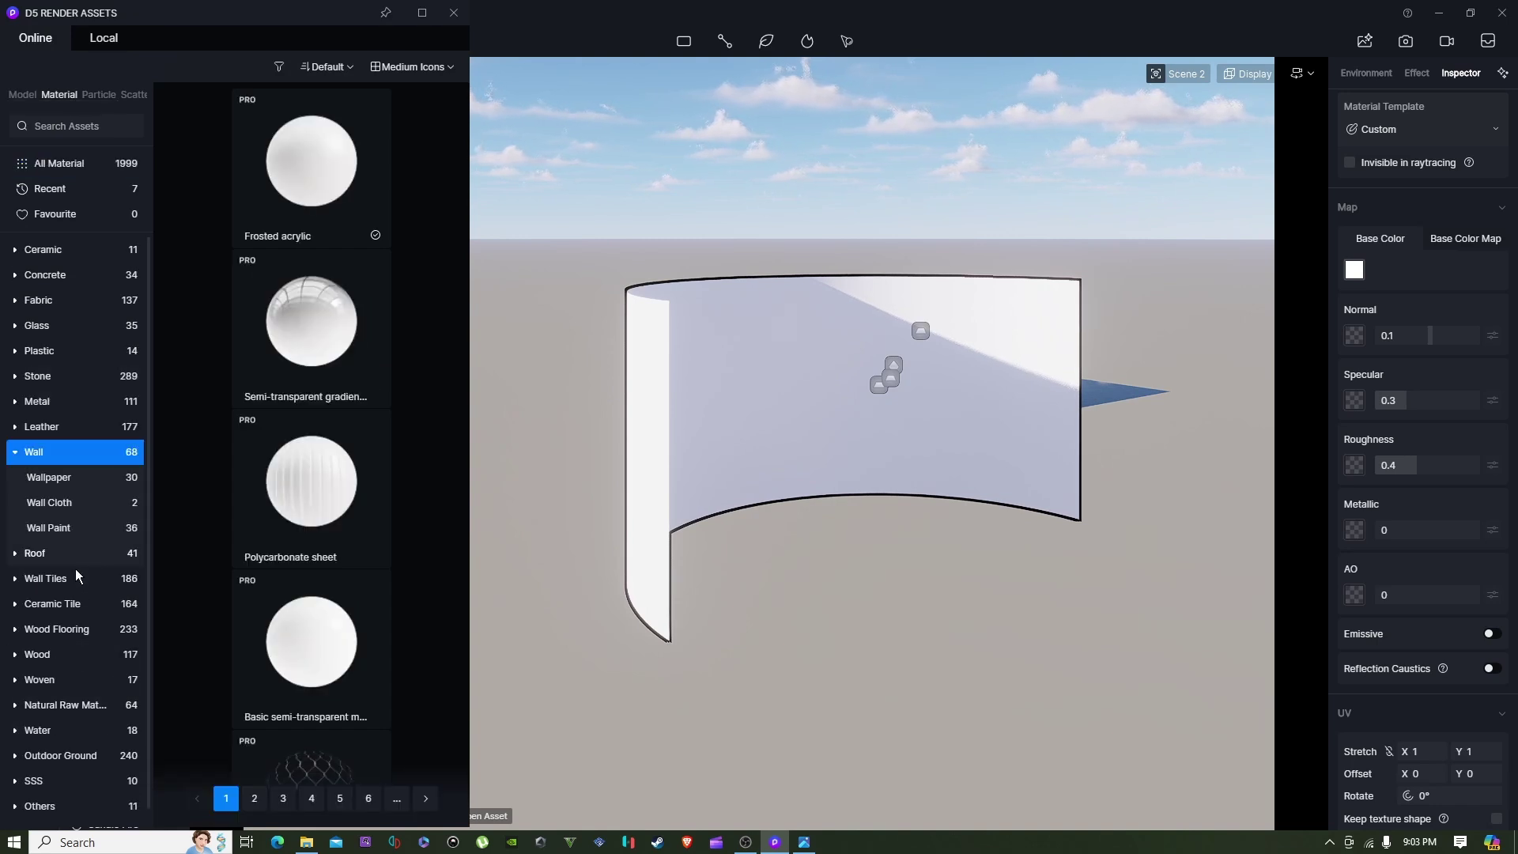
pyautogui.click(91, 518)
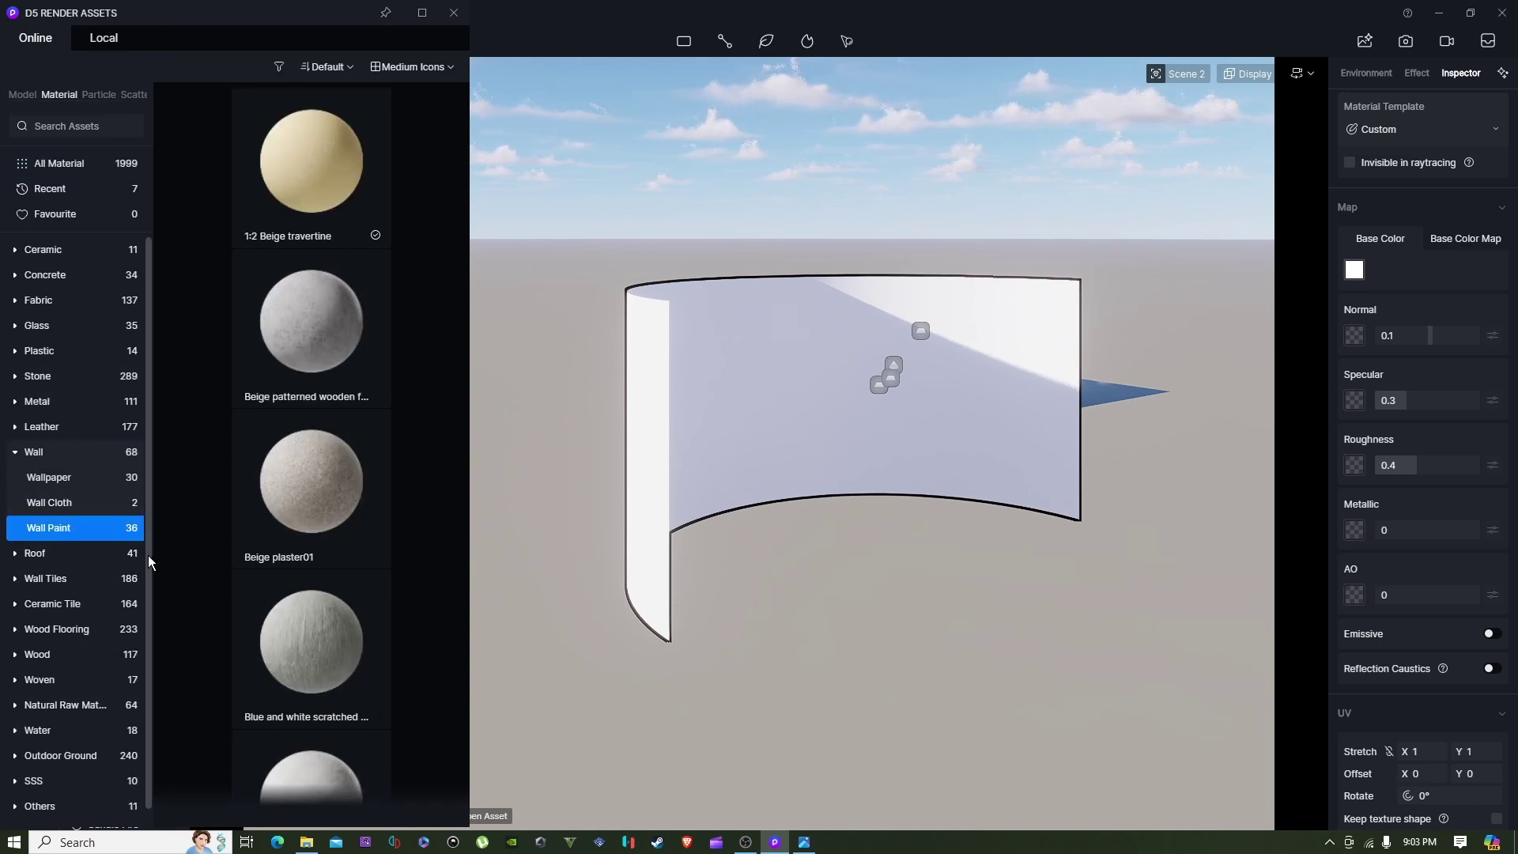
pyautogui.click(61, 449)
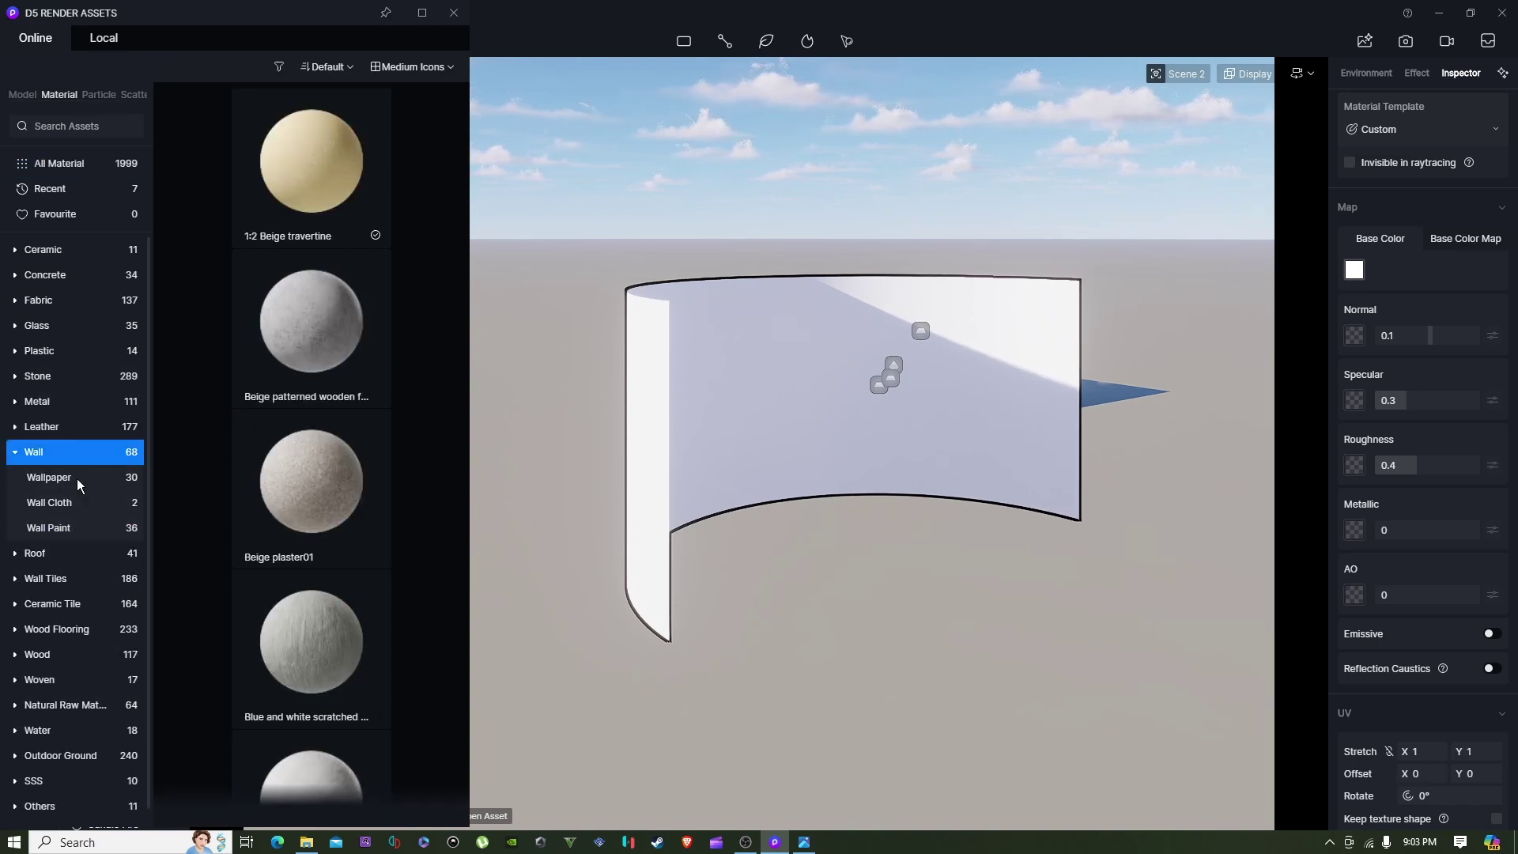
pyautogui.click(76, 528)
pyautogui.scroll(-5, 381, 444)
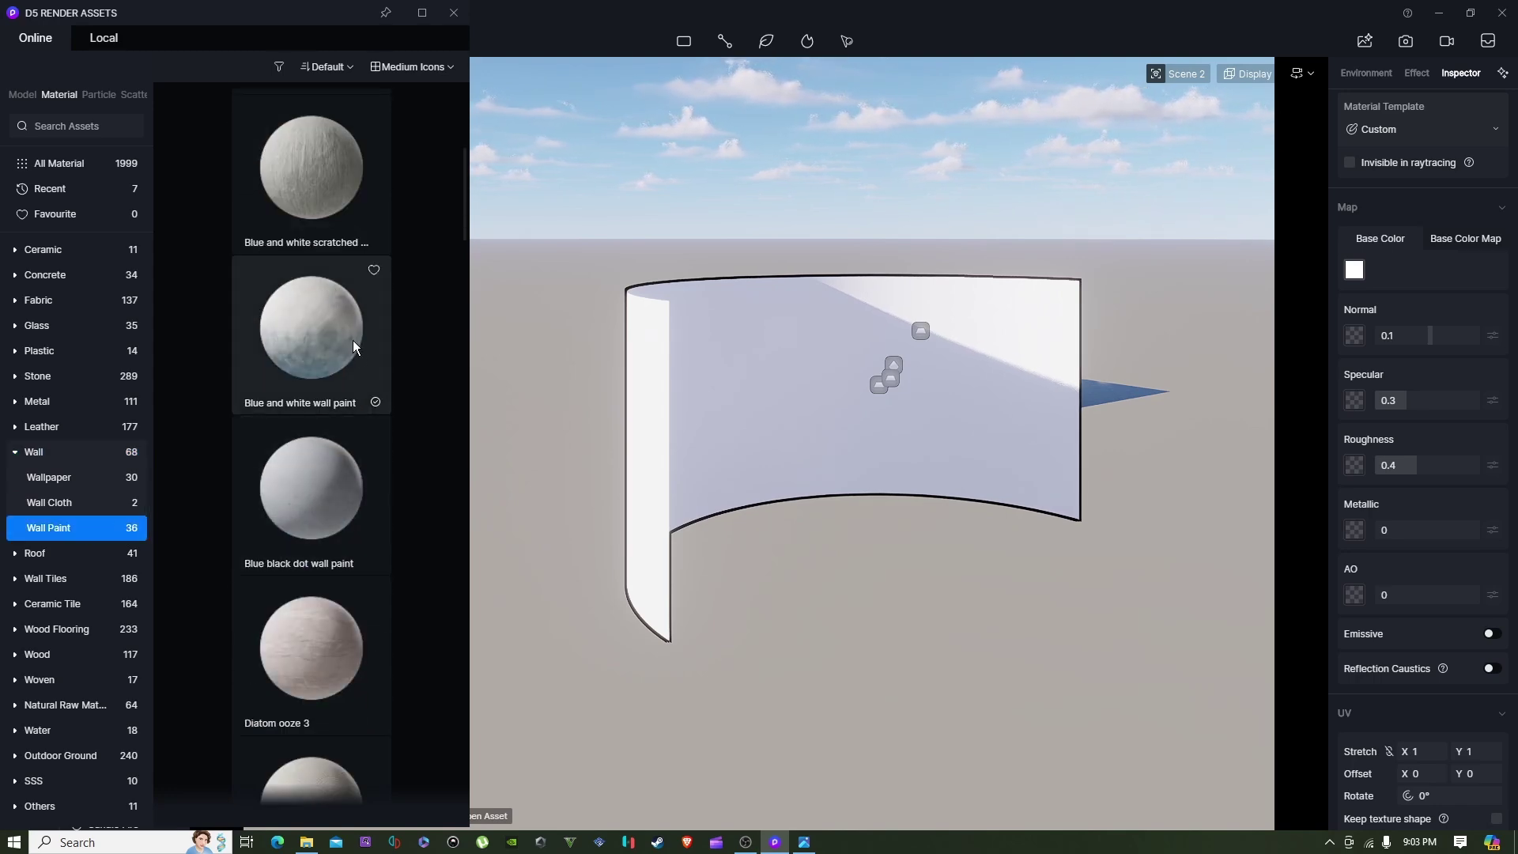
pyautogui.moveTo(339, 366)
pyautogui.mouseDown()
pyautogui.moveTo(458, 661)
pyautogui.moveTo(814, 413)
pyautogui.moveTo(806, 400)
pyautogui.moveTo(782, 433)
pyautogui.moveTo(757, 577)
pyautogui.mouseUp()
# Set the wall paint's UV stretch on the new arc to X 2 and Y 22.
pyautogui.scroll(3, 757, 576)
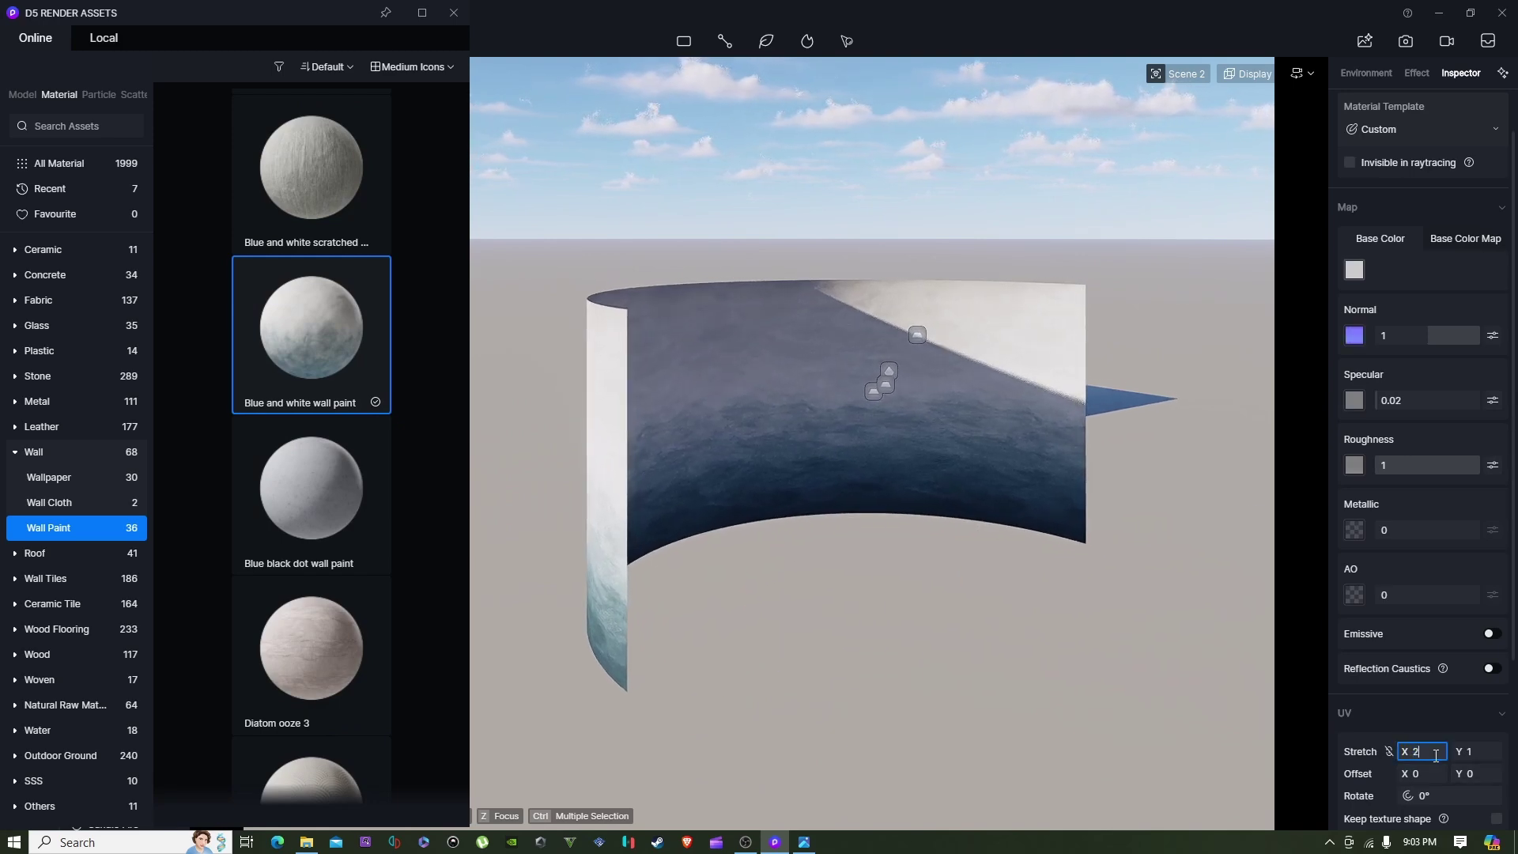
pyautogui.press('Return')
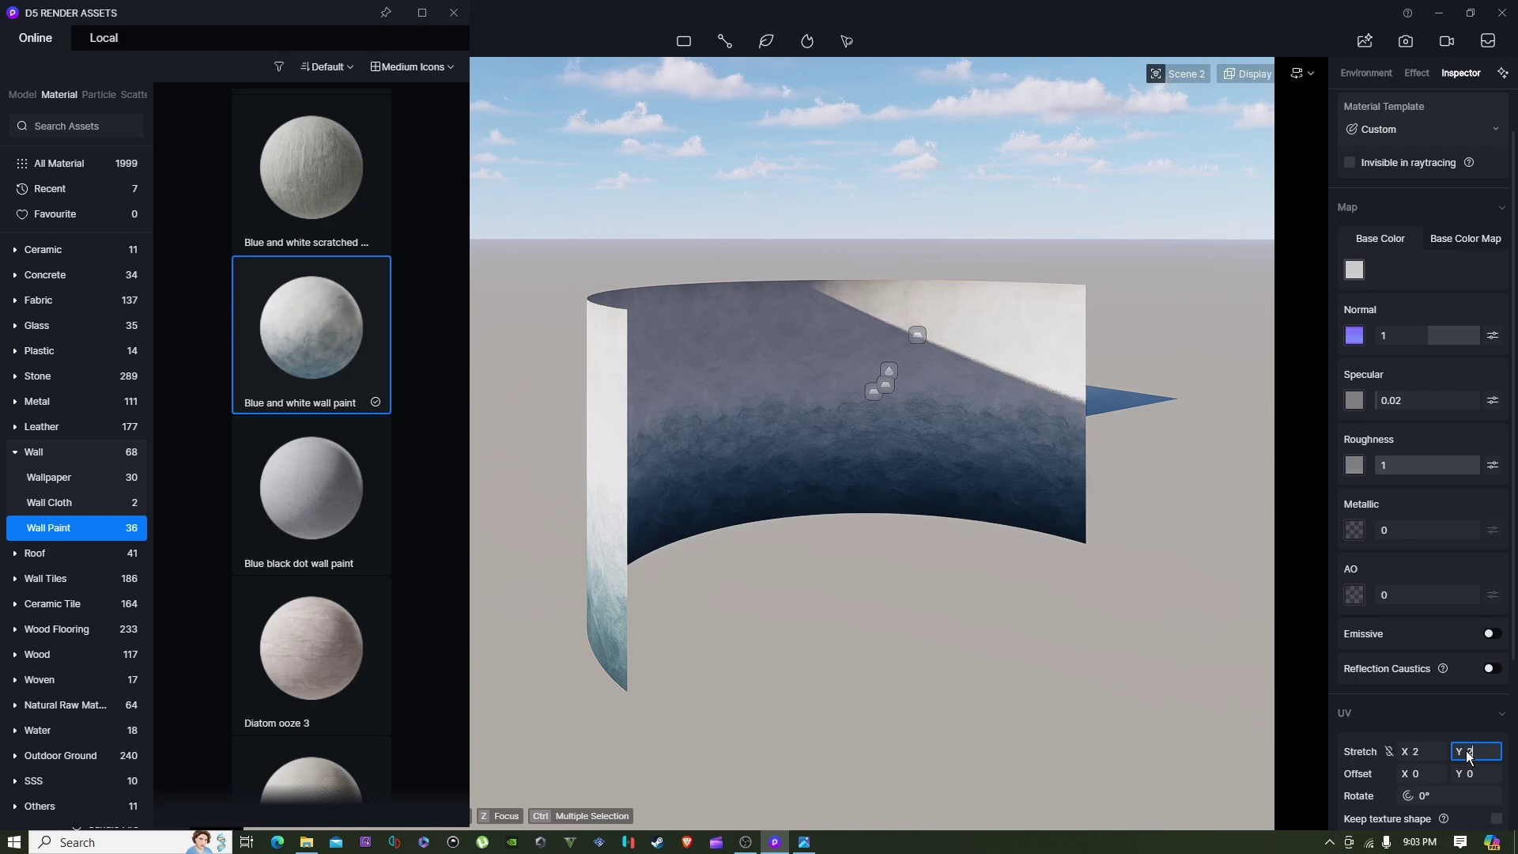
pyautogui.press('Return')
# Pick the new arc's wall paint material again, link its UV stretch axes and reset the stretch to X 1 and Y 1.
pyautogui.press('Escape')
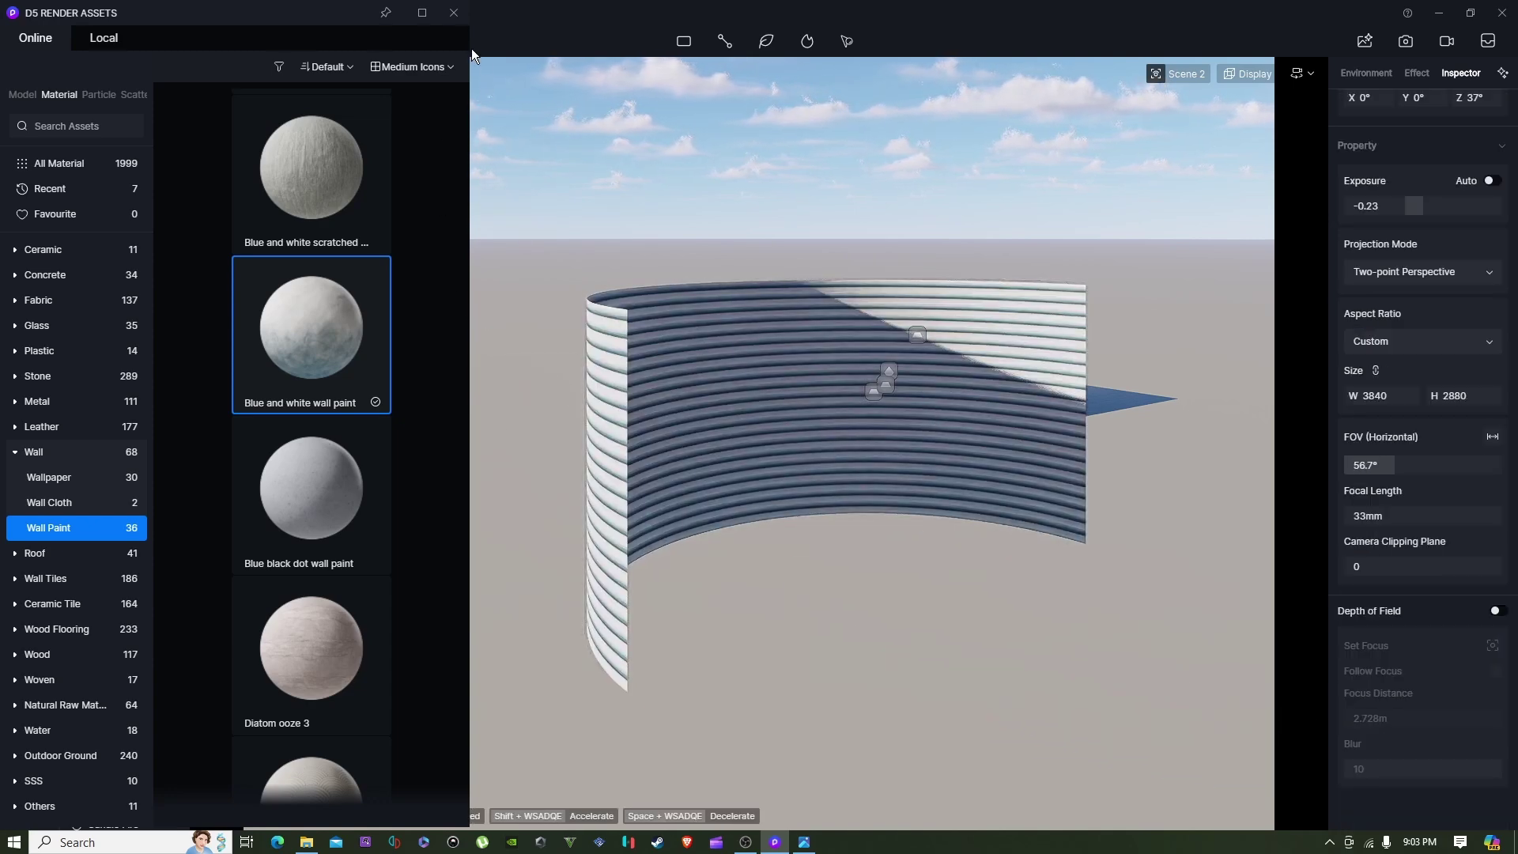
pyautogui.click(757, 461)
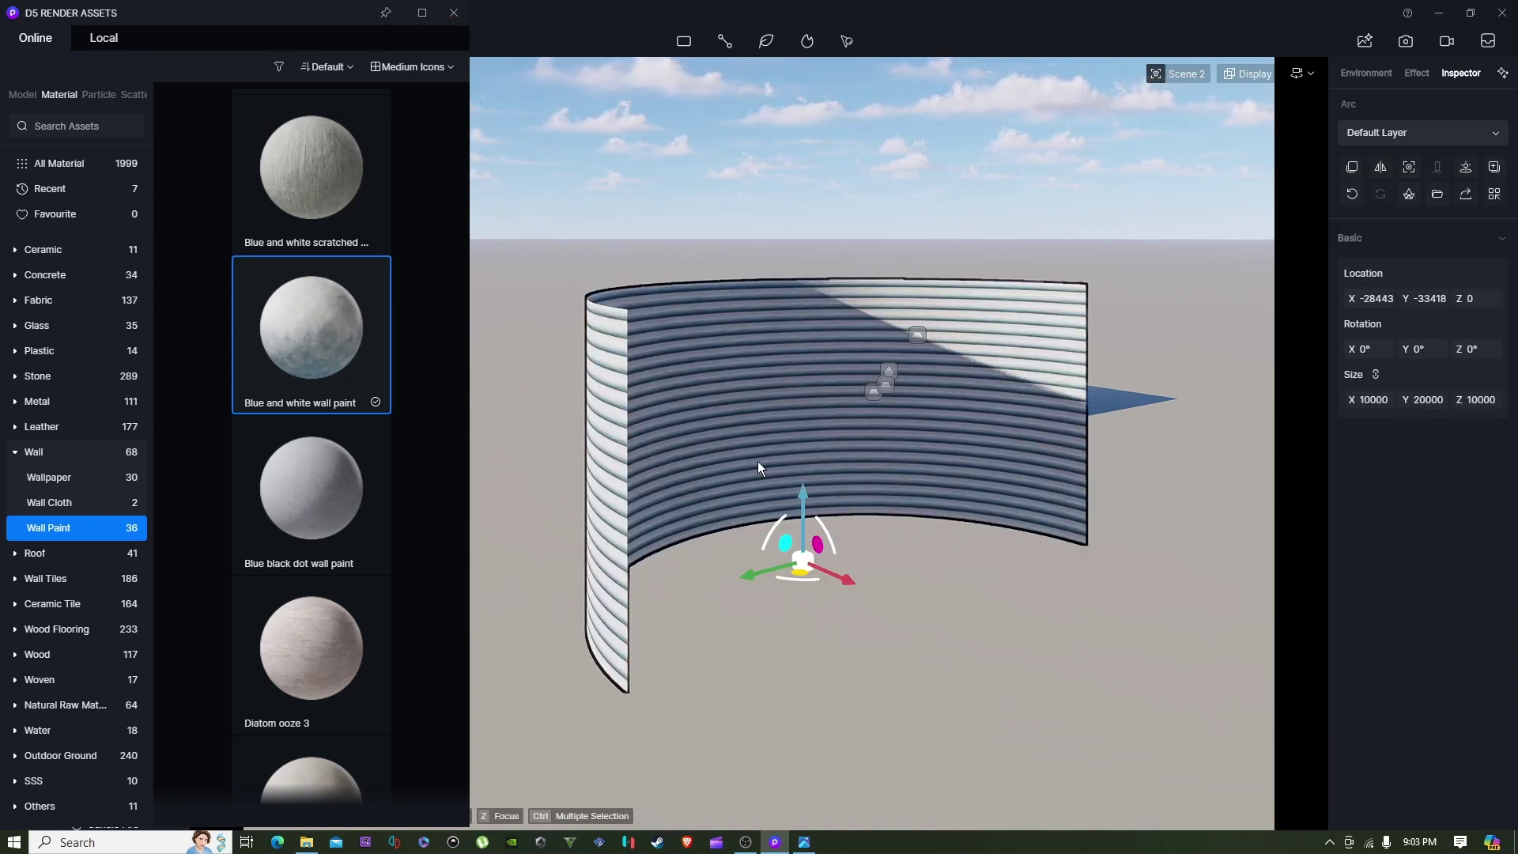
pyautogui.click(1011, 459)
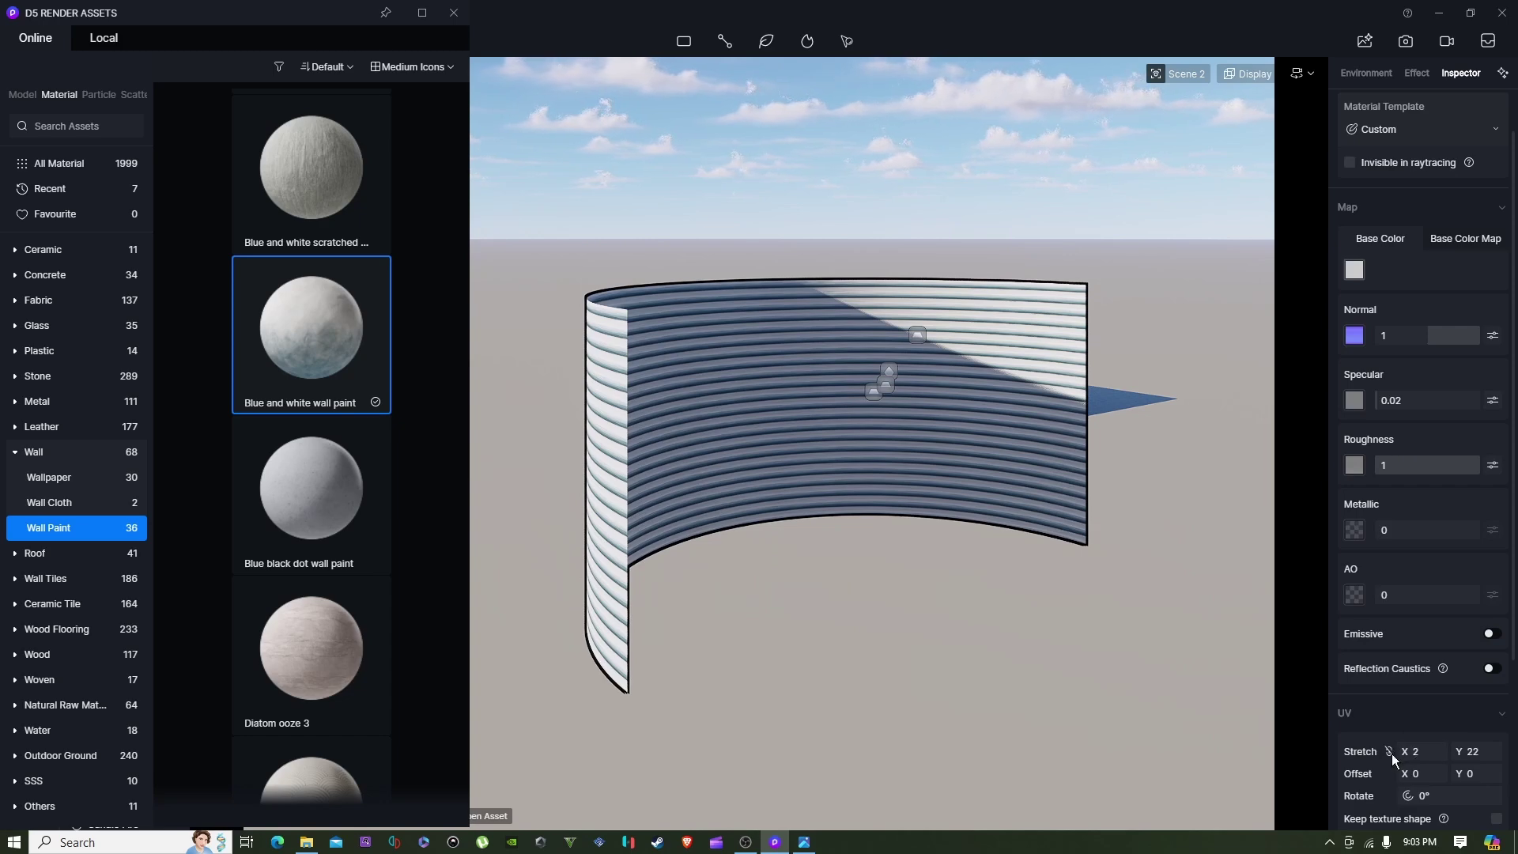
pyautogui.press('Return')
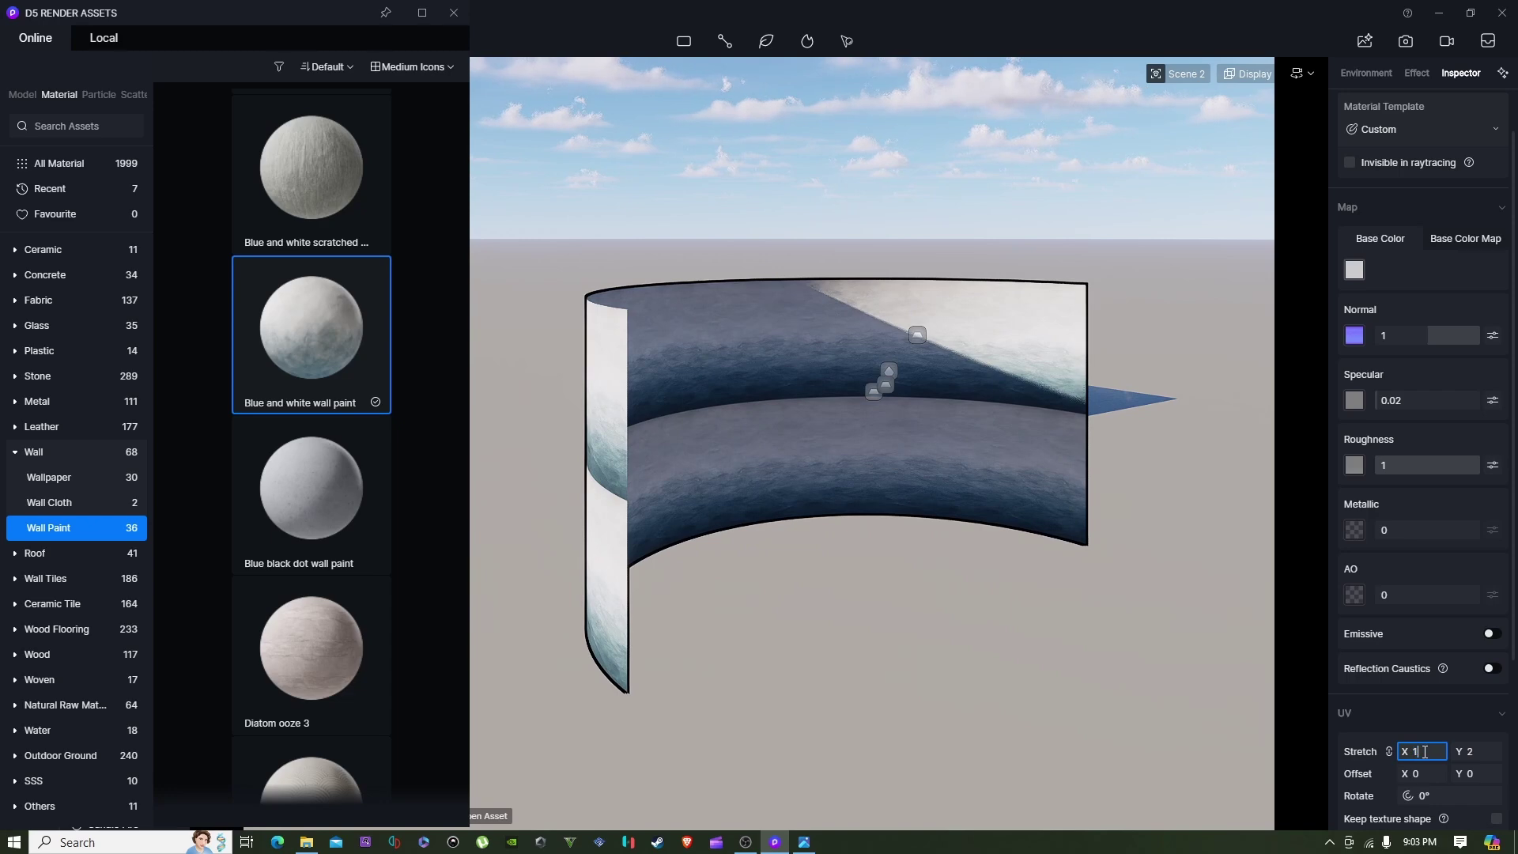
pyautogui.press('Return')
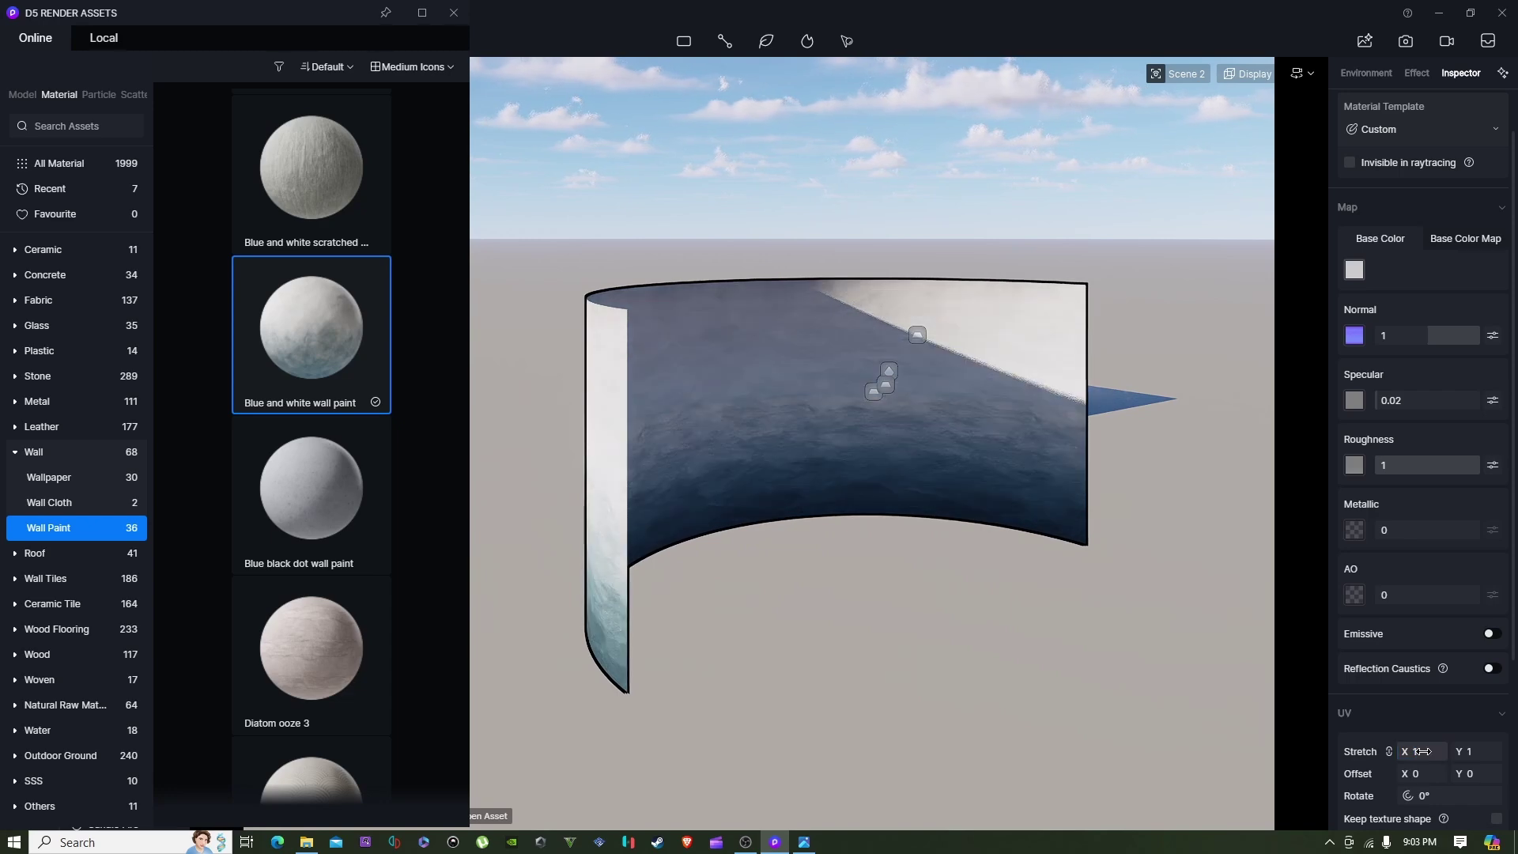
# Close the asset library, return to the Scene 2 view and switch its sky light to Geo and Sky.
pyautogui.click(451, 13)
pyautogui.click(131, 169)
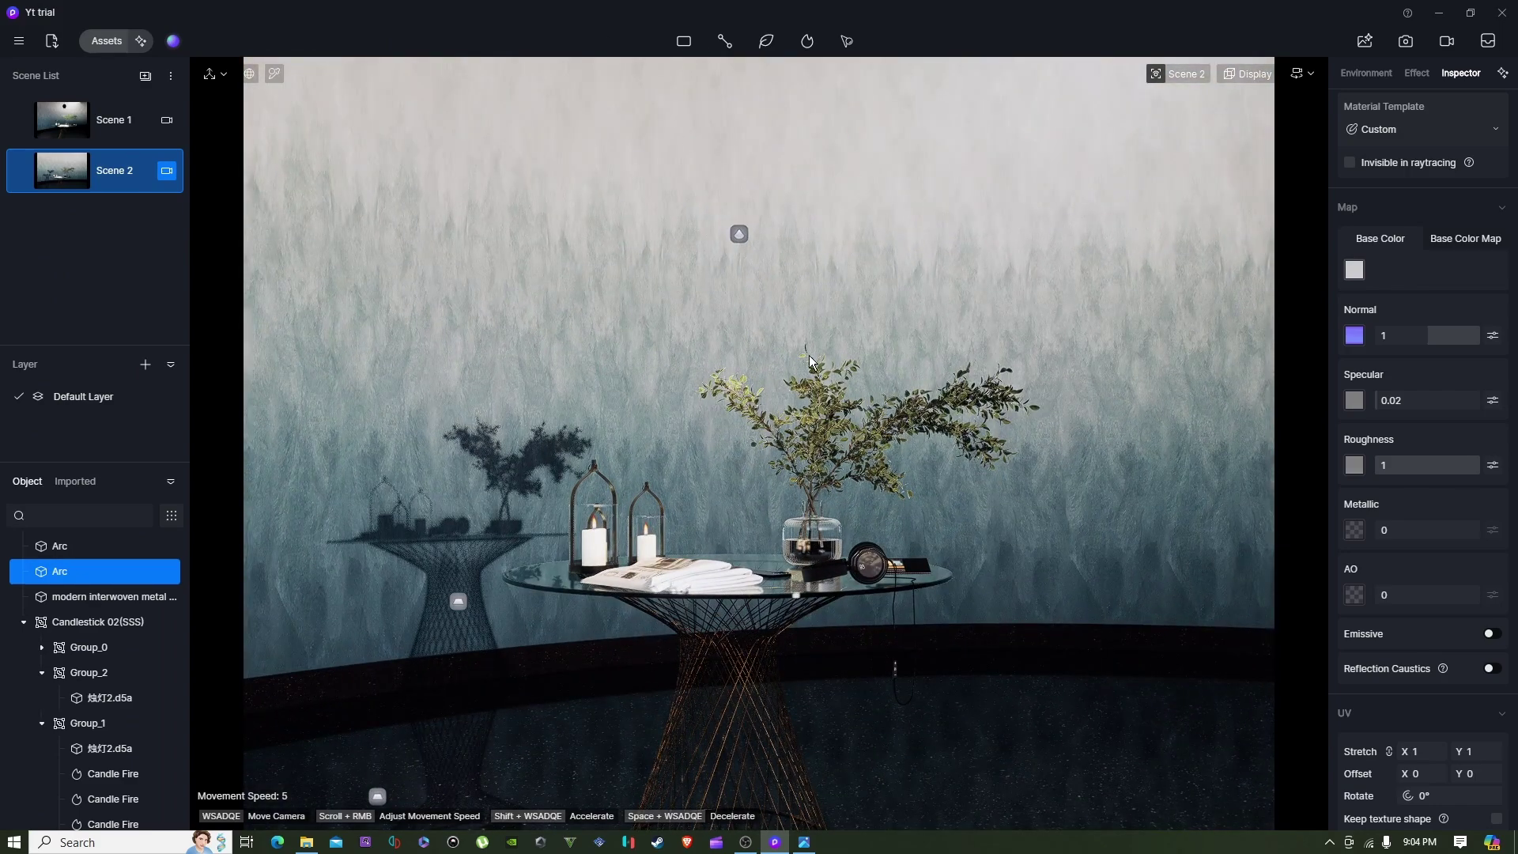
pyautogui.scroll(-3, 852, 358)
pyautogui.scroll(-10, 741, 324)
pyautogui.scroll(-5, 810, 392)
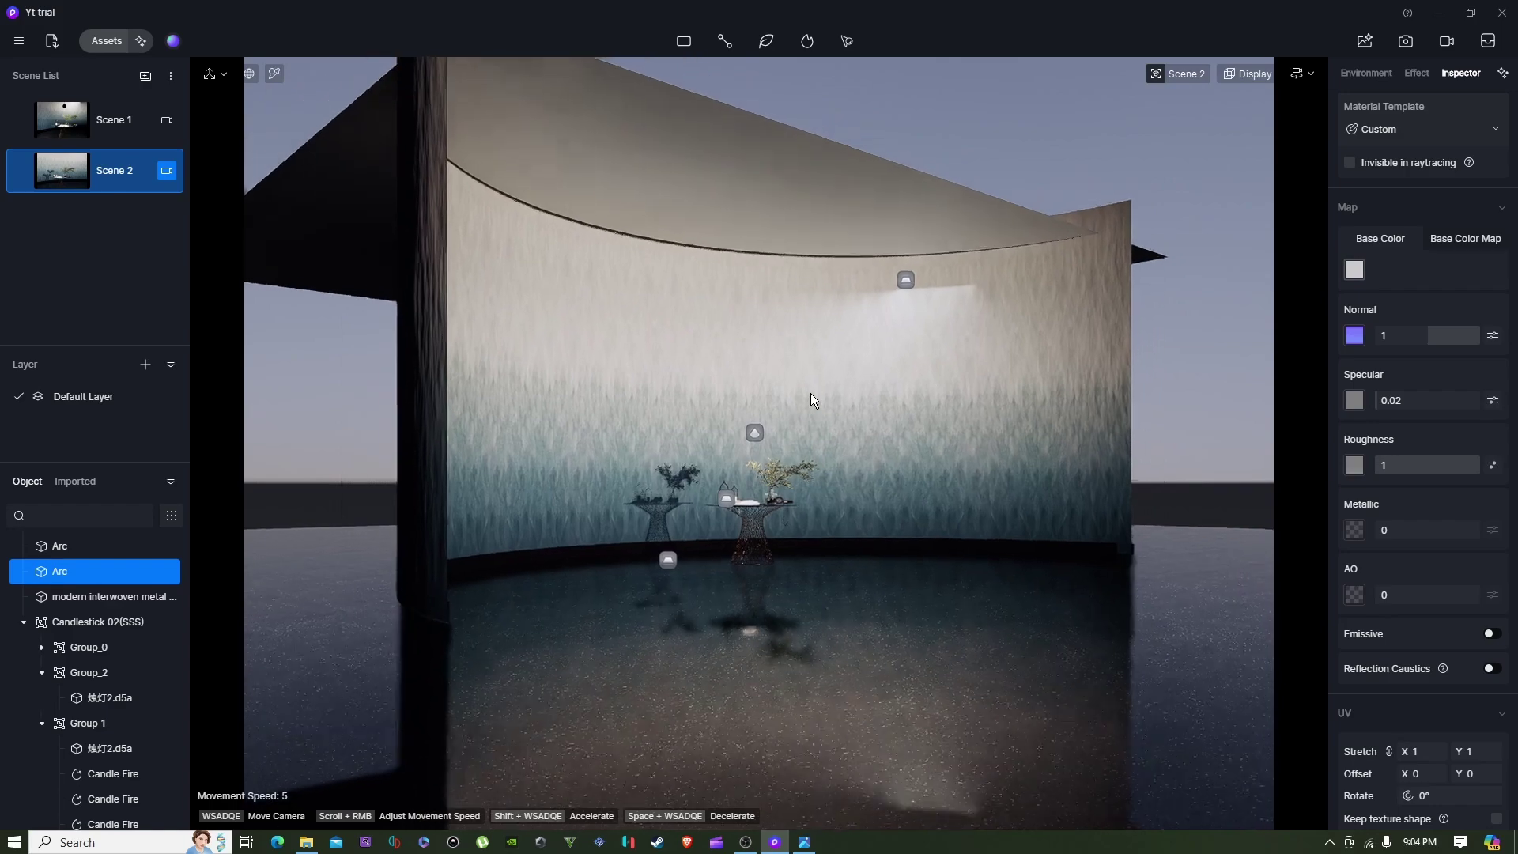
pyautogui.moveTo(809, 394); pyautogui.dragTo(756, 504, button='right')
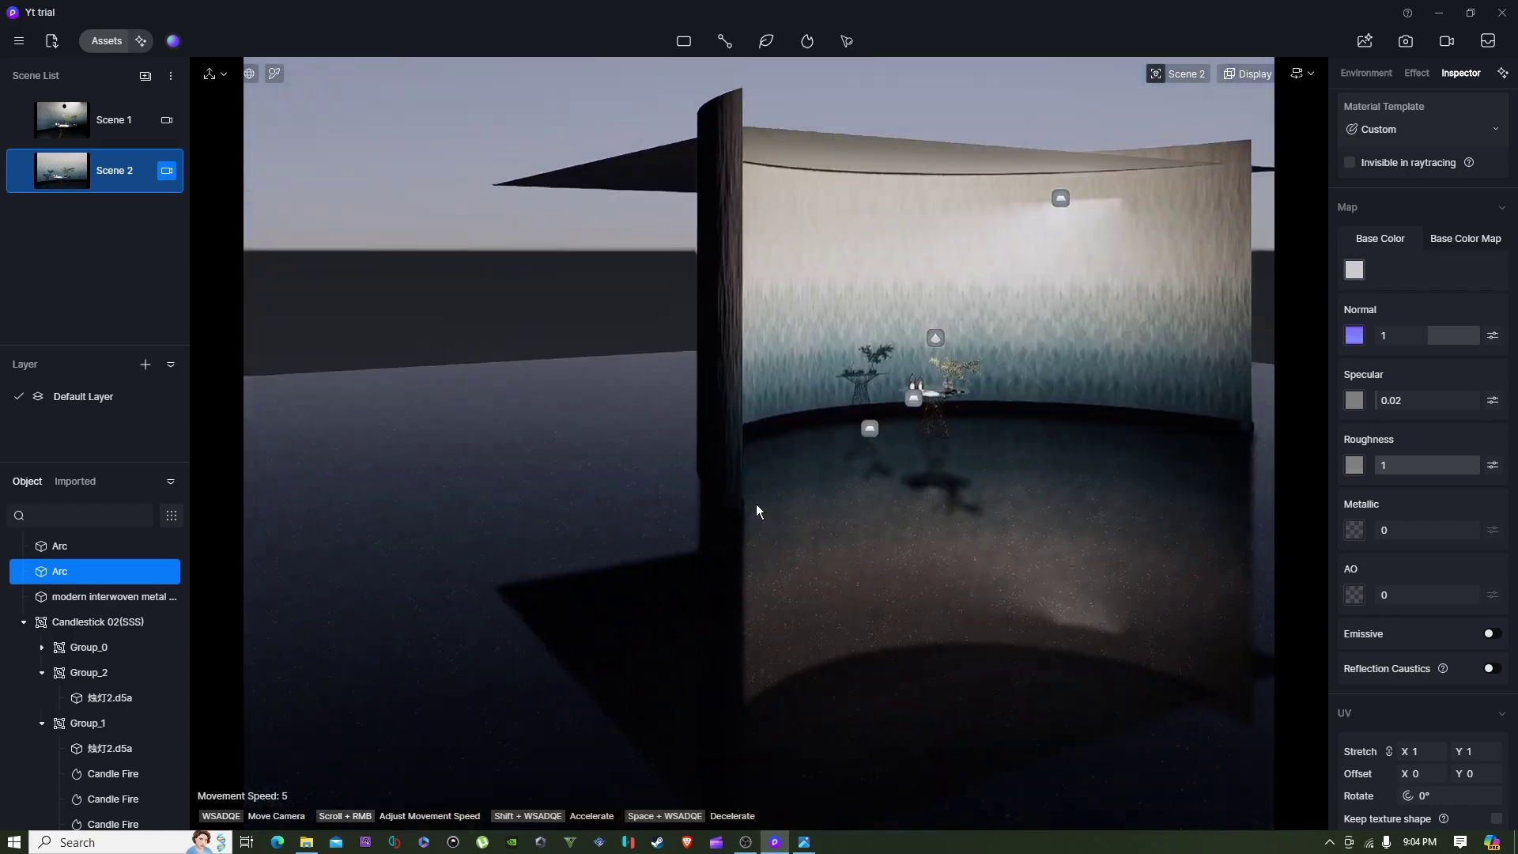
pyautogui.press('s')
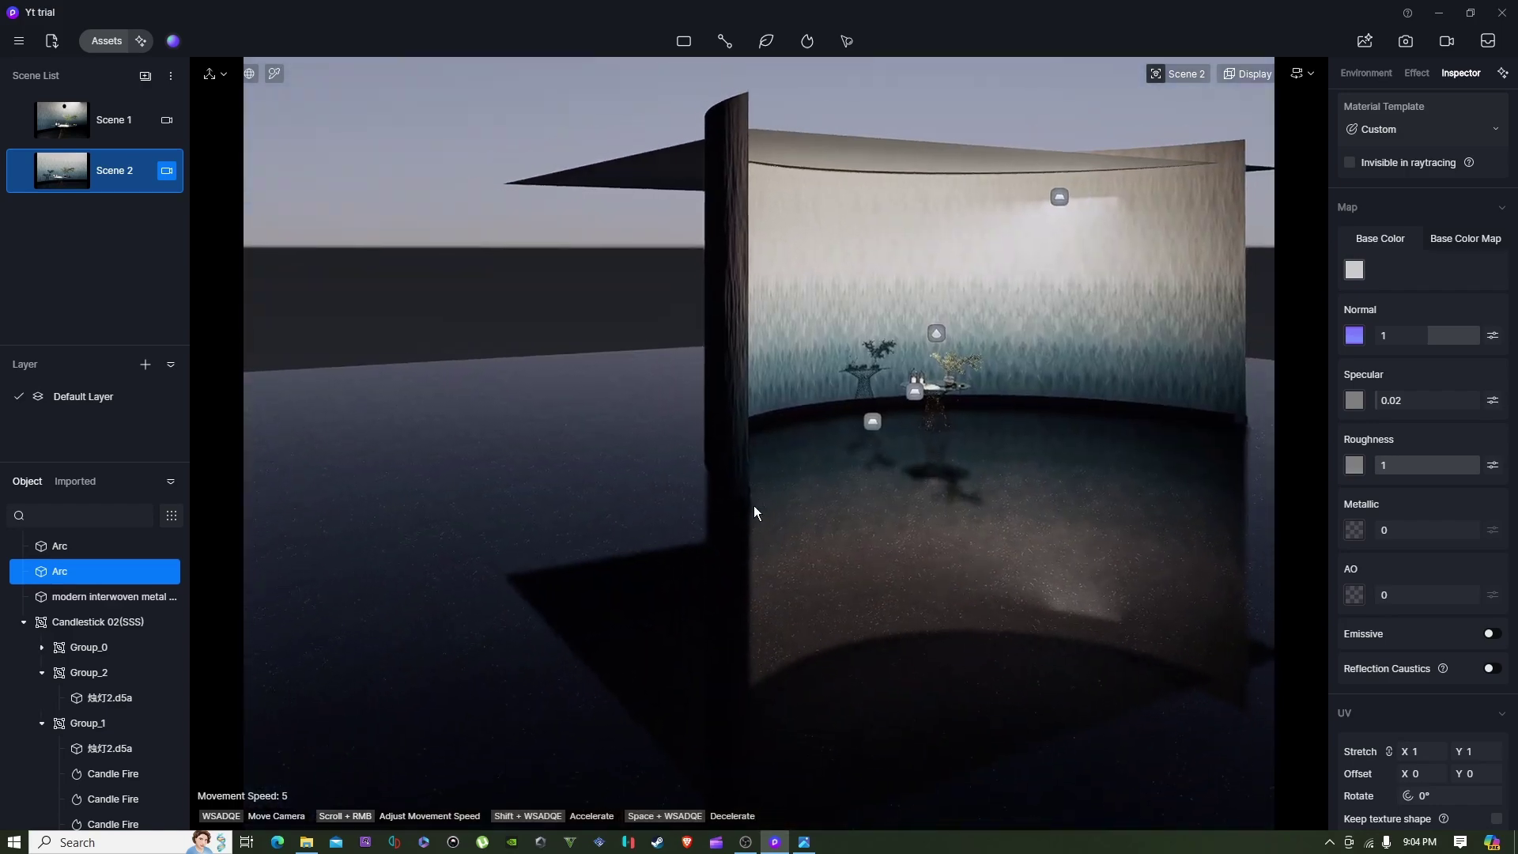
pyautogui.press('a')
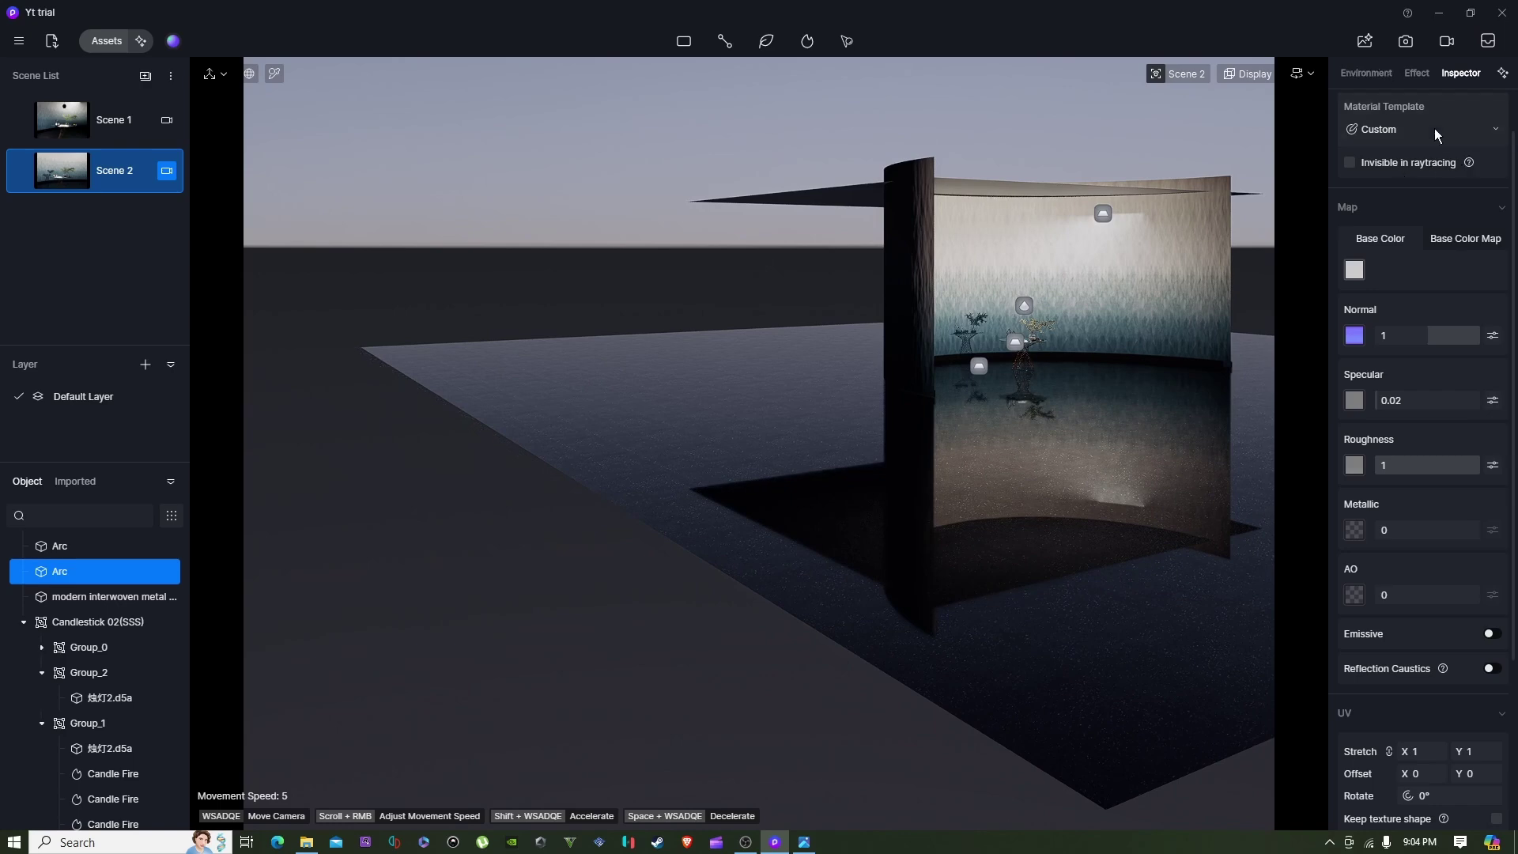
pyautogui.click(1366, 73)
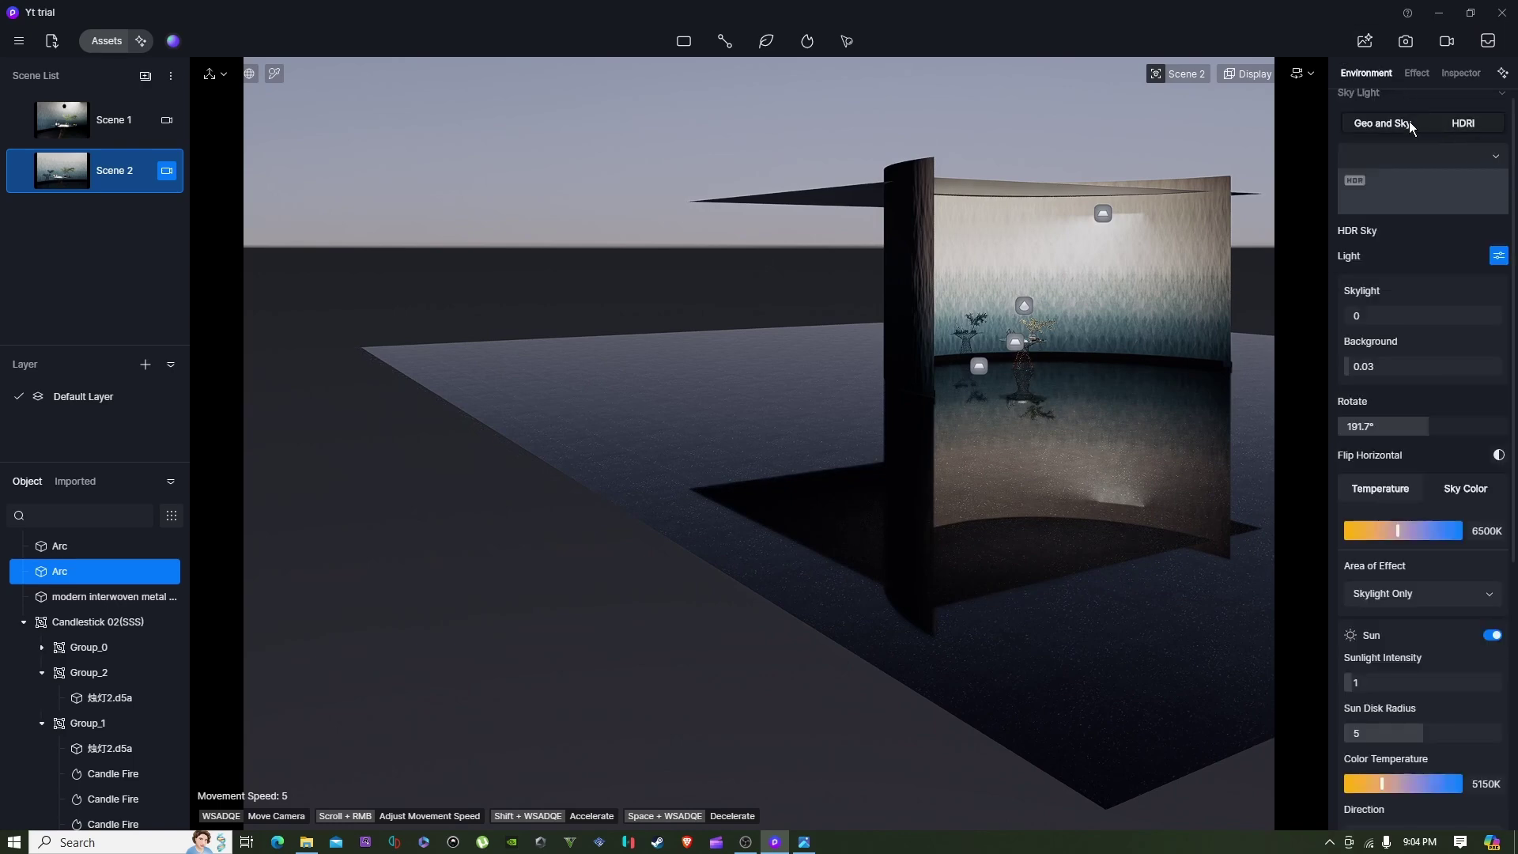
pyautogui.click(1383, 123)
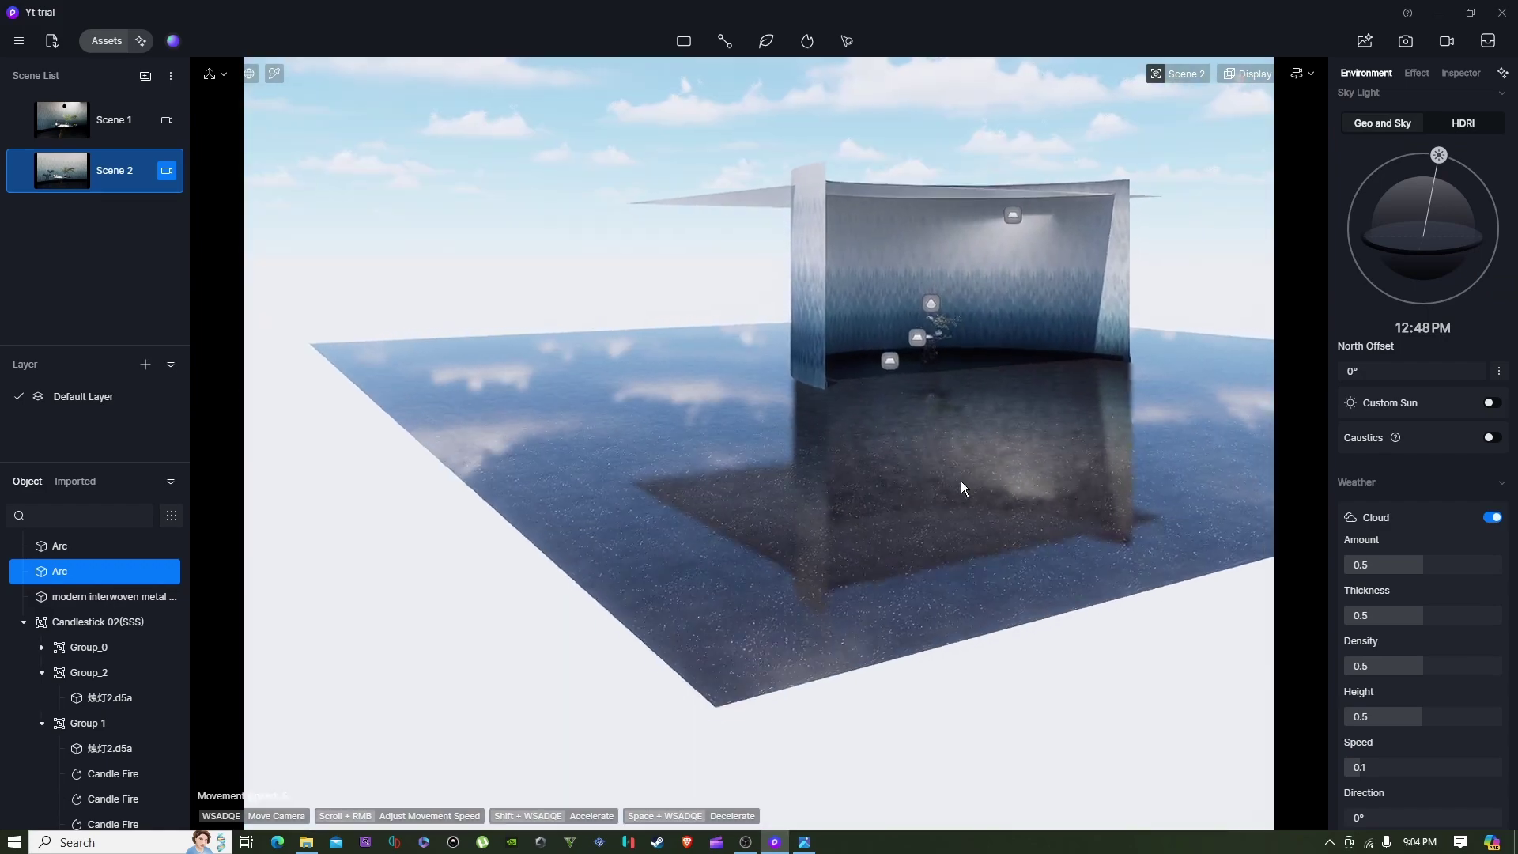
# Select the large floor plane and the ceiling plane in turn to examine how they enclose the curved wall and table.
pyautogui.click(960, 481)
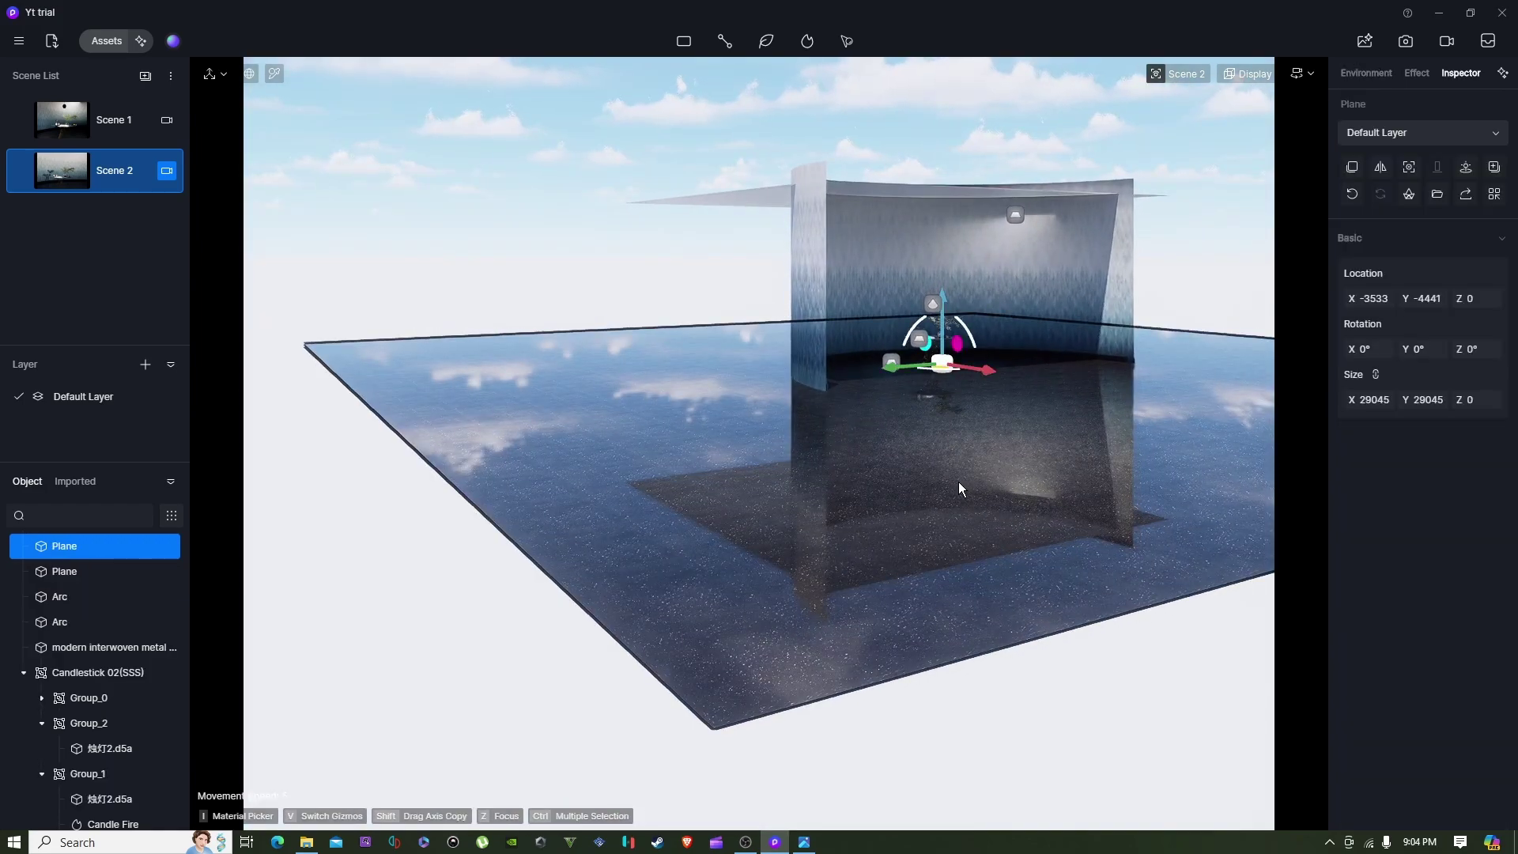
pyautogui.press('w')
pyautogui.press('e')
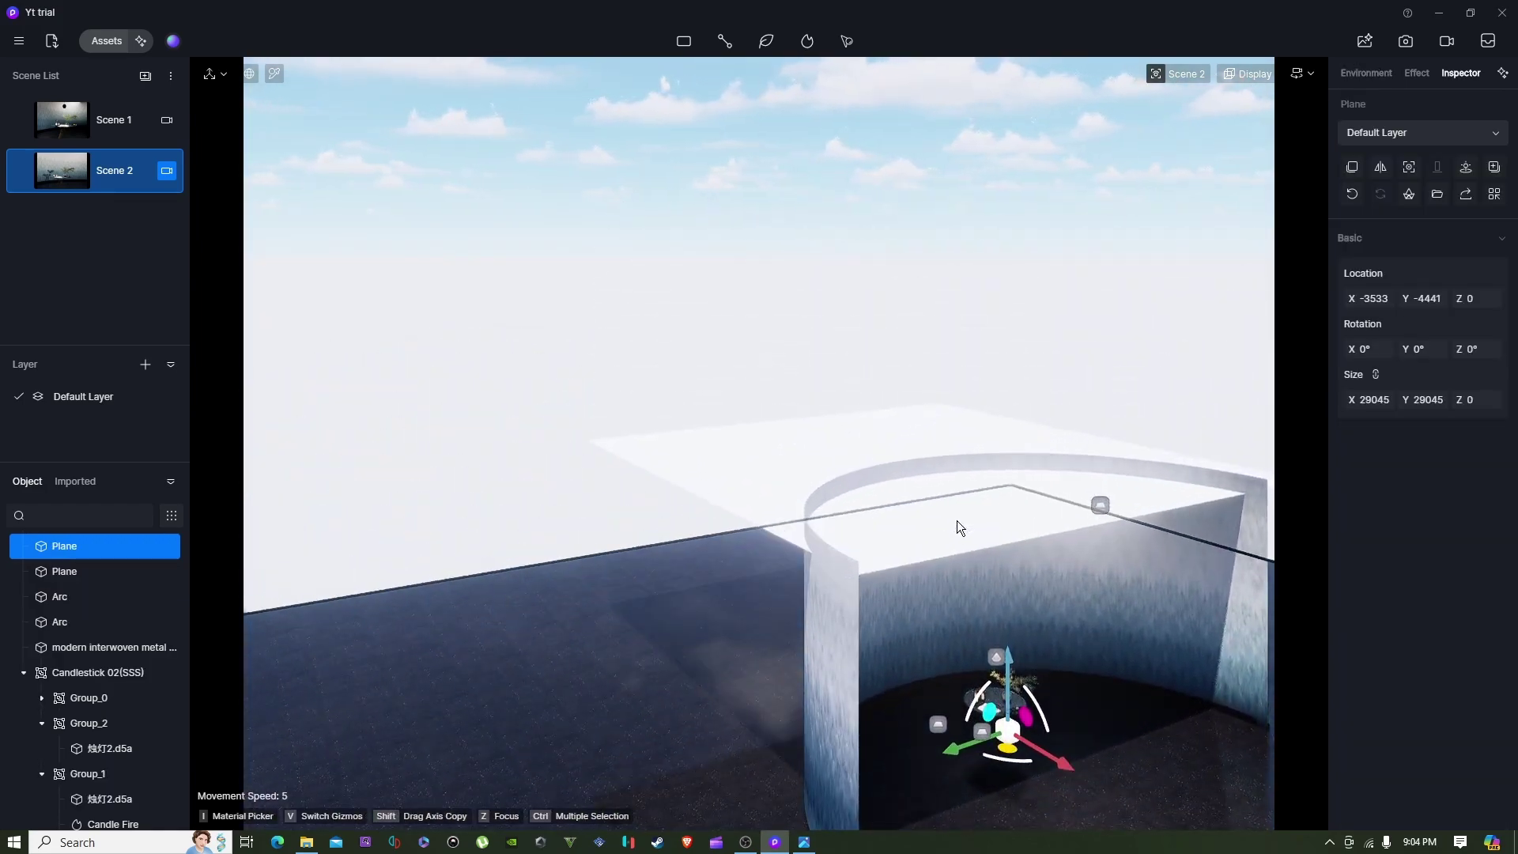
pyautogui.click(956, 520)
pyautogui.press('s')
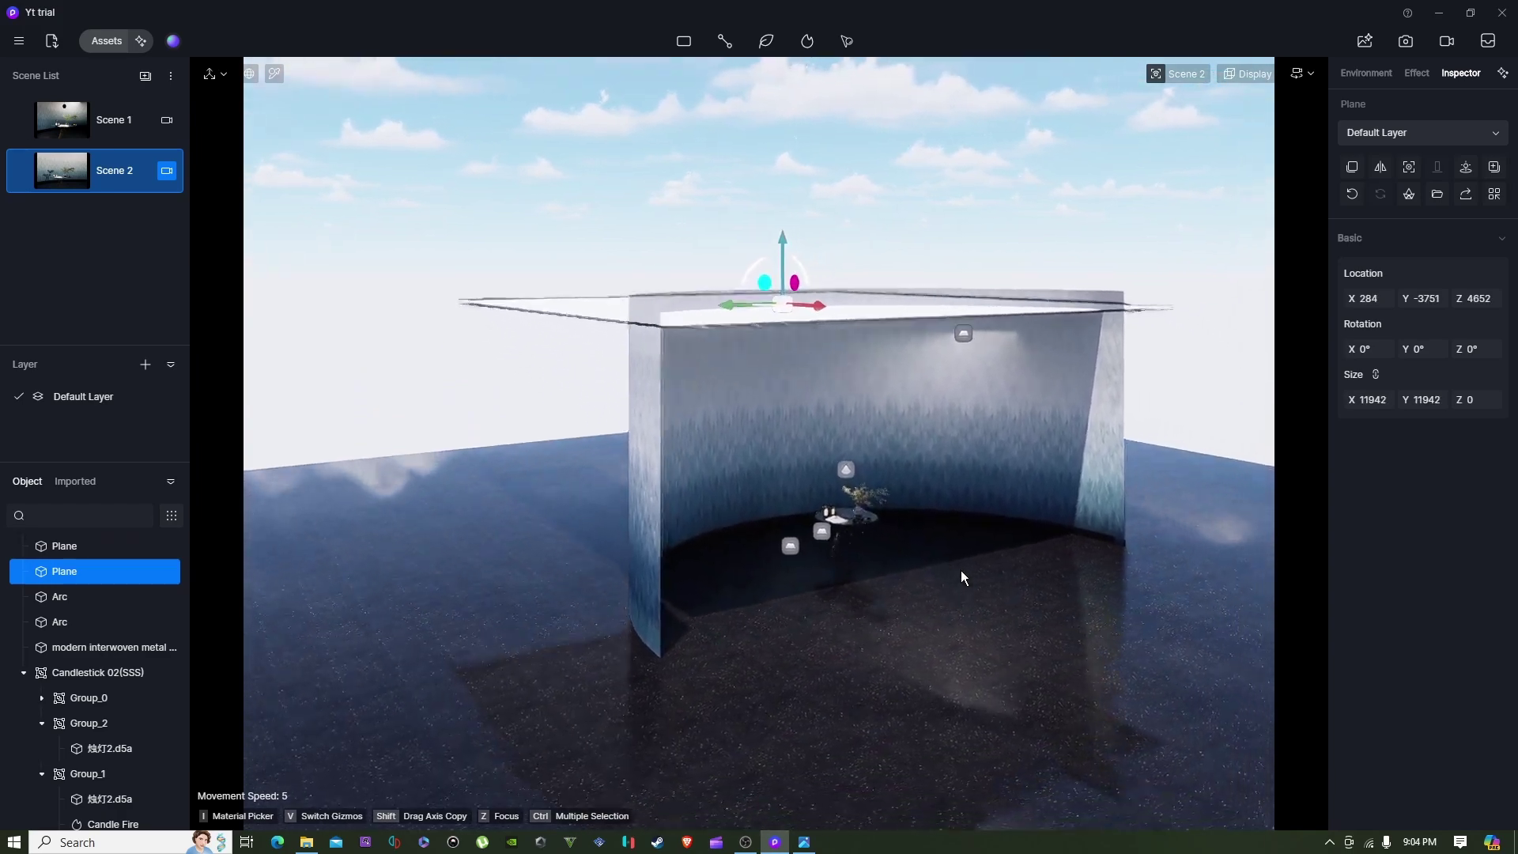
pyautogui.press('w')
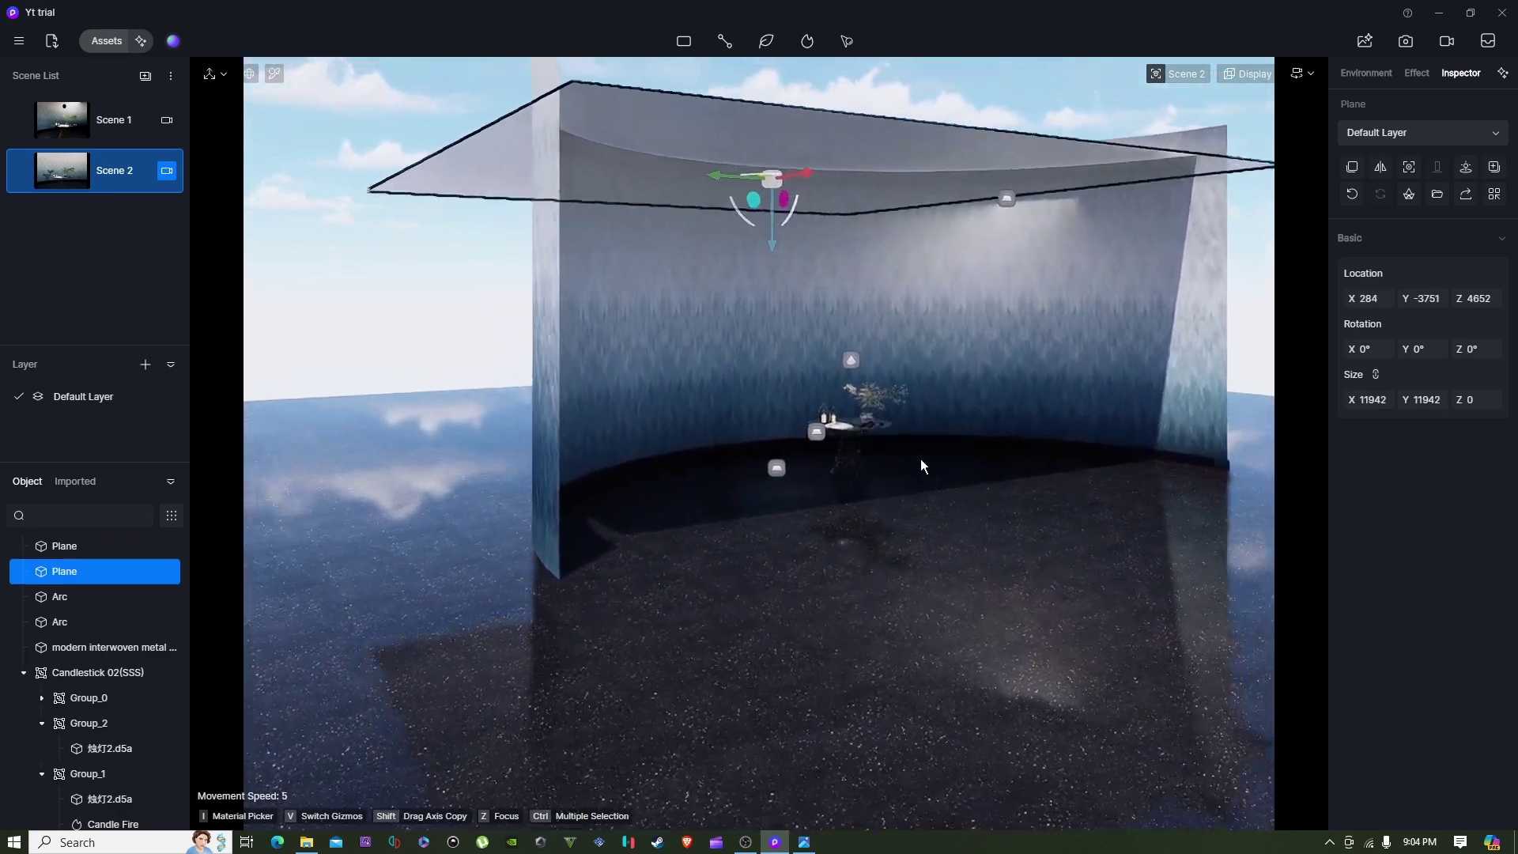
pyautogui.moveTo(921, 468); pyautogui.dragTo(923, 448, button='right')
pyautogui.press('w')
pyautogui.moveTo(877, 169); pyautogui.dragTo(775, 569, button='right')
pyautogui.press('w')
pyautogui.press('s')
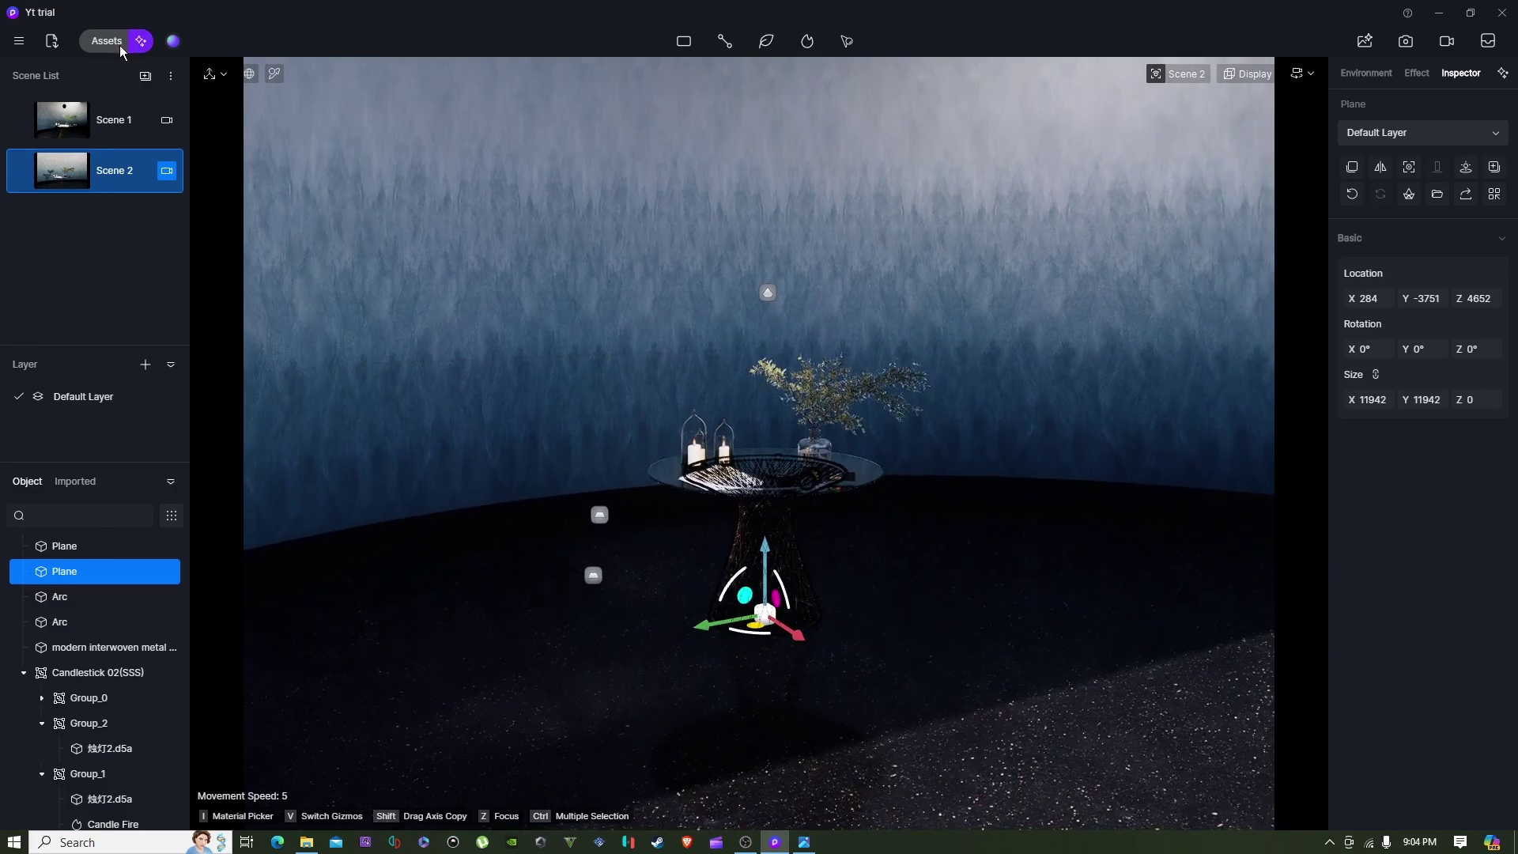
# Browse the Table models under Indoor Furniture in the asset library to look for the scene's glass table.
pyautogui.click(107, 40)
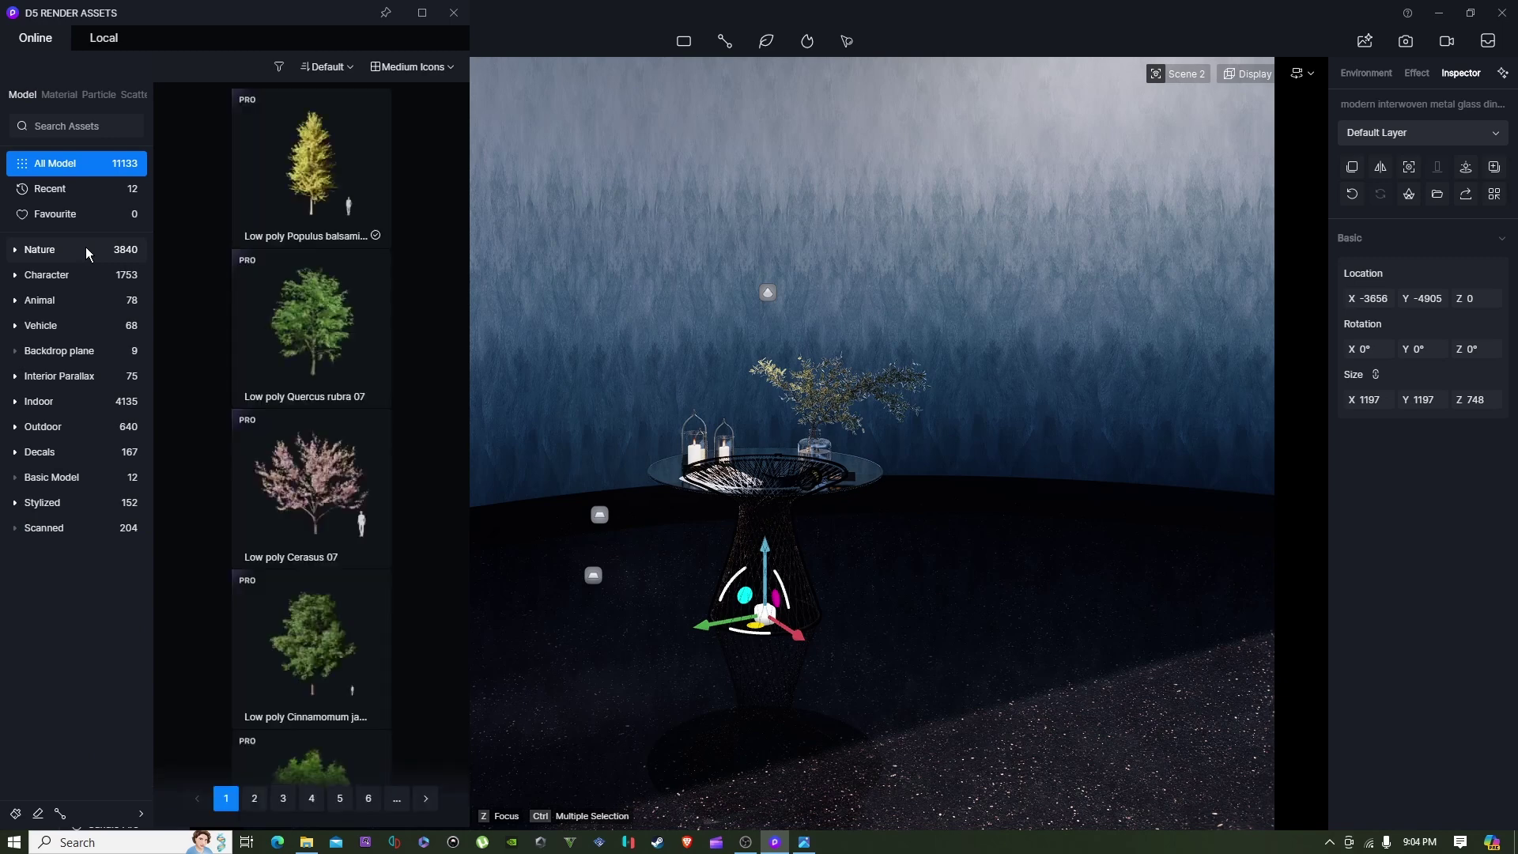
pyautogui.click(14, 403)
pyautogui.click(39, 428)
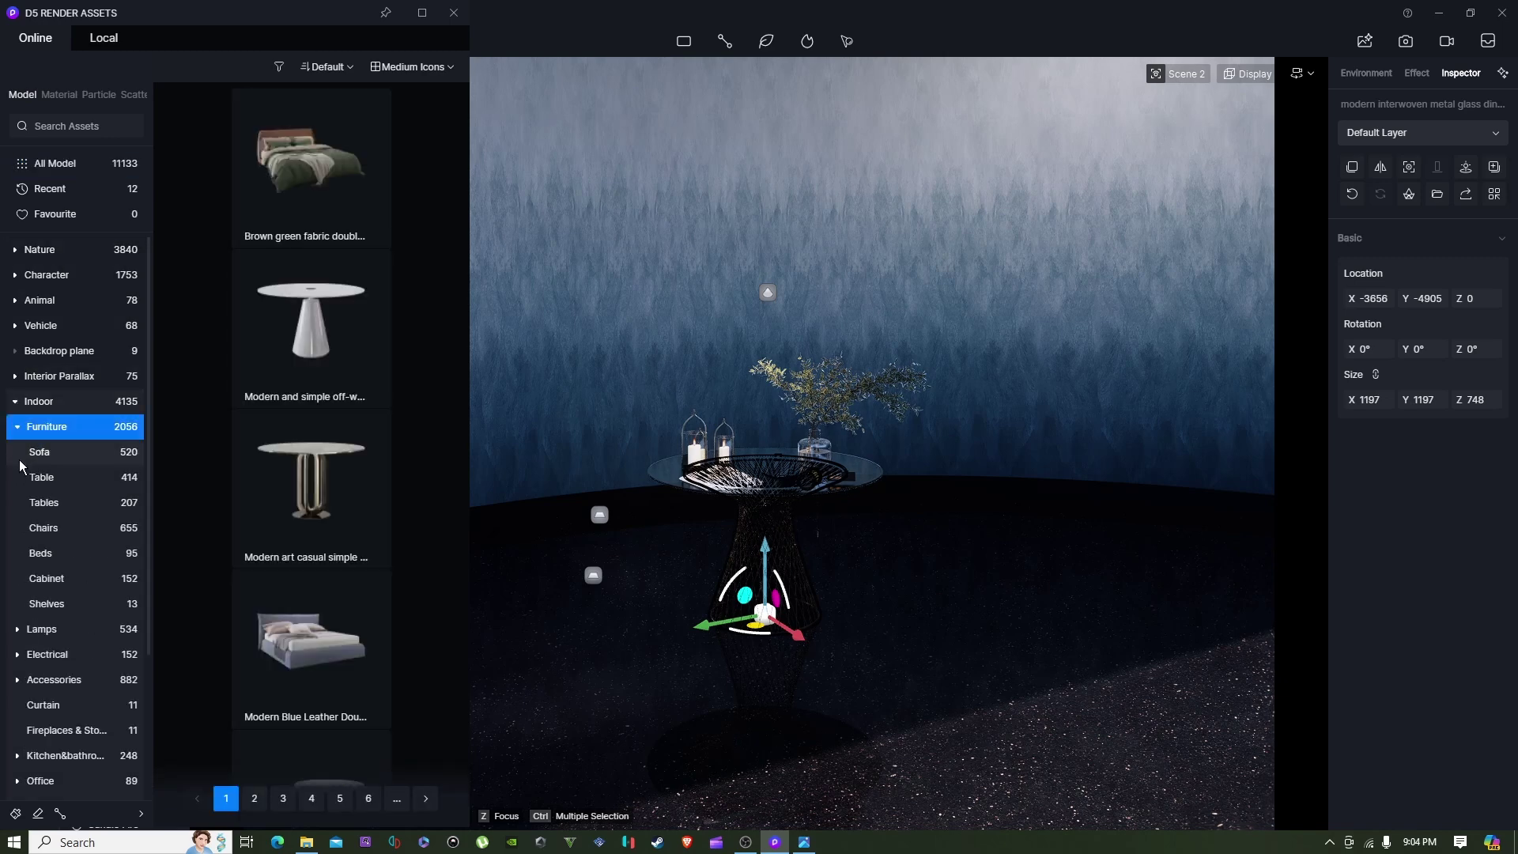
pyautogui.click(46, 478)
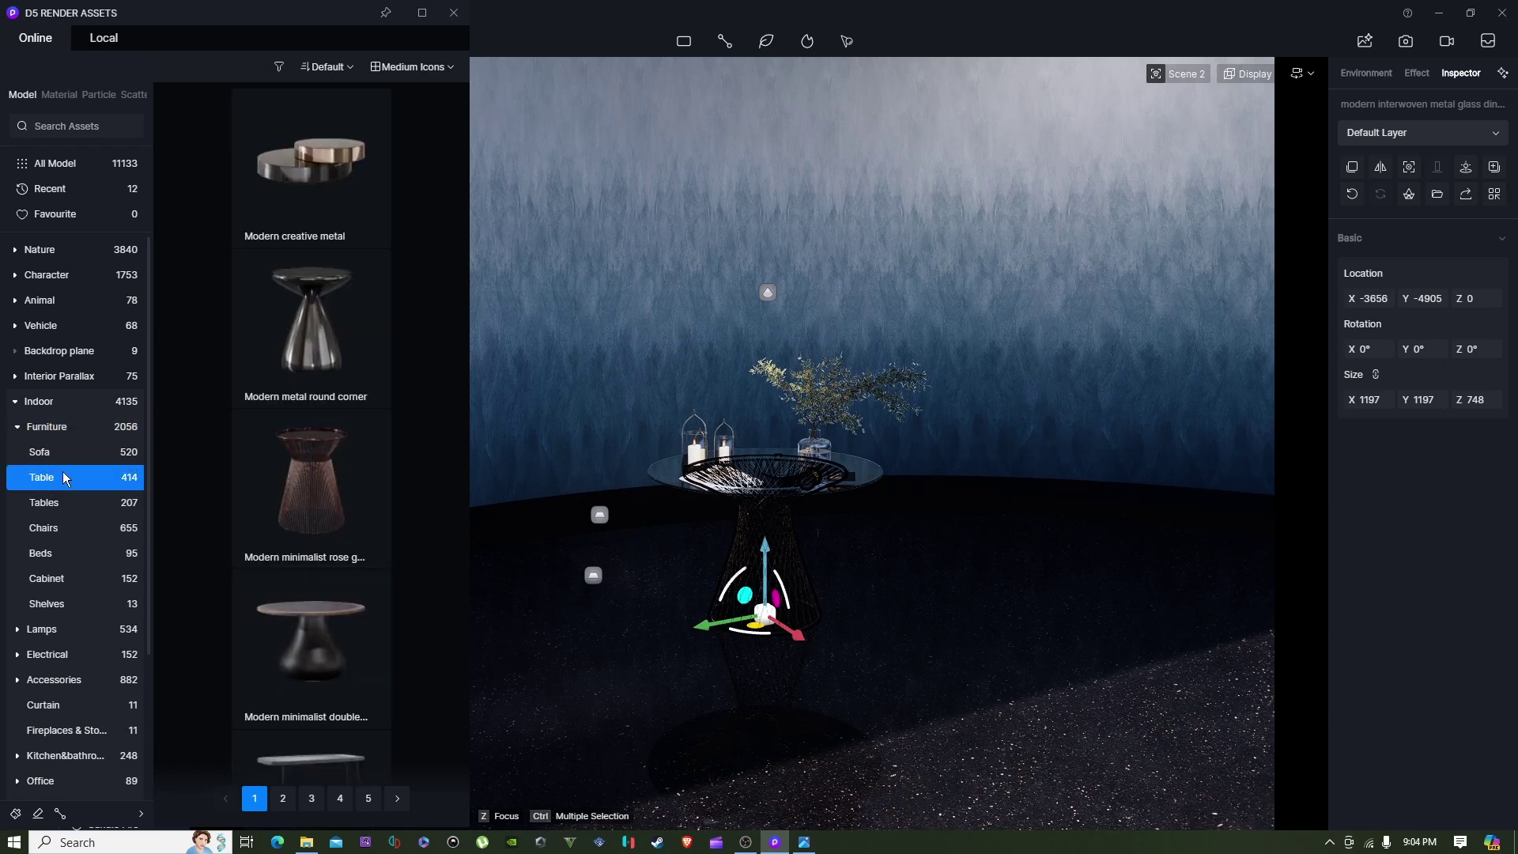
pyautogui.scroll(-15, 267, 363)
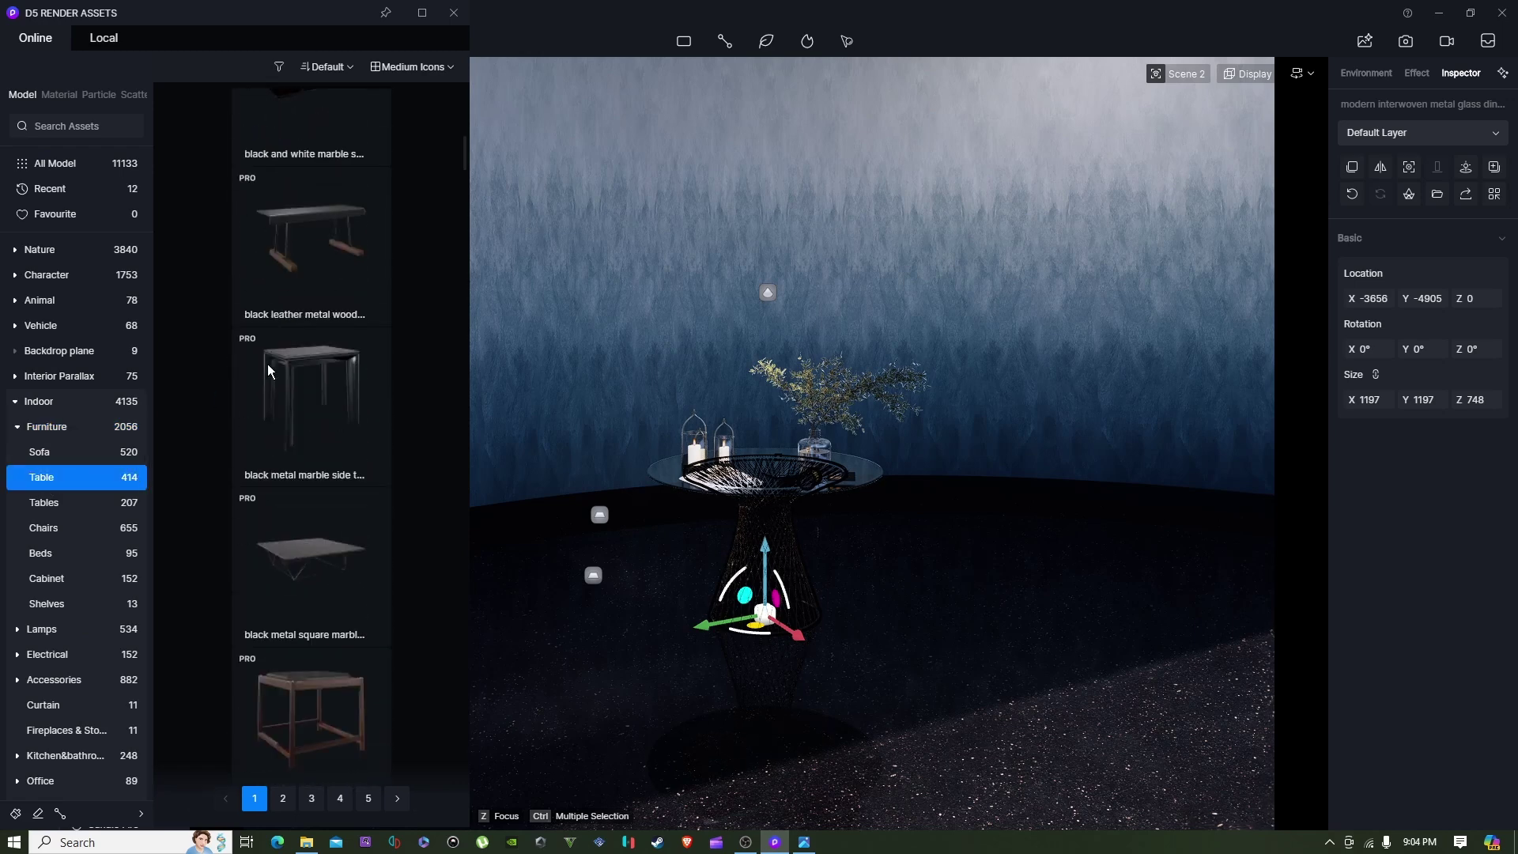
pyautogui.scroll(-15, 267, 364)
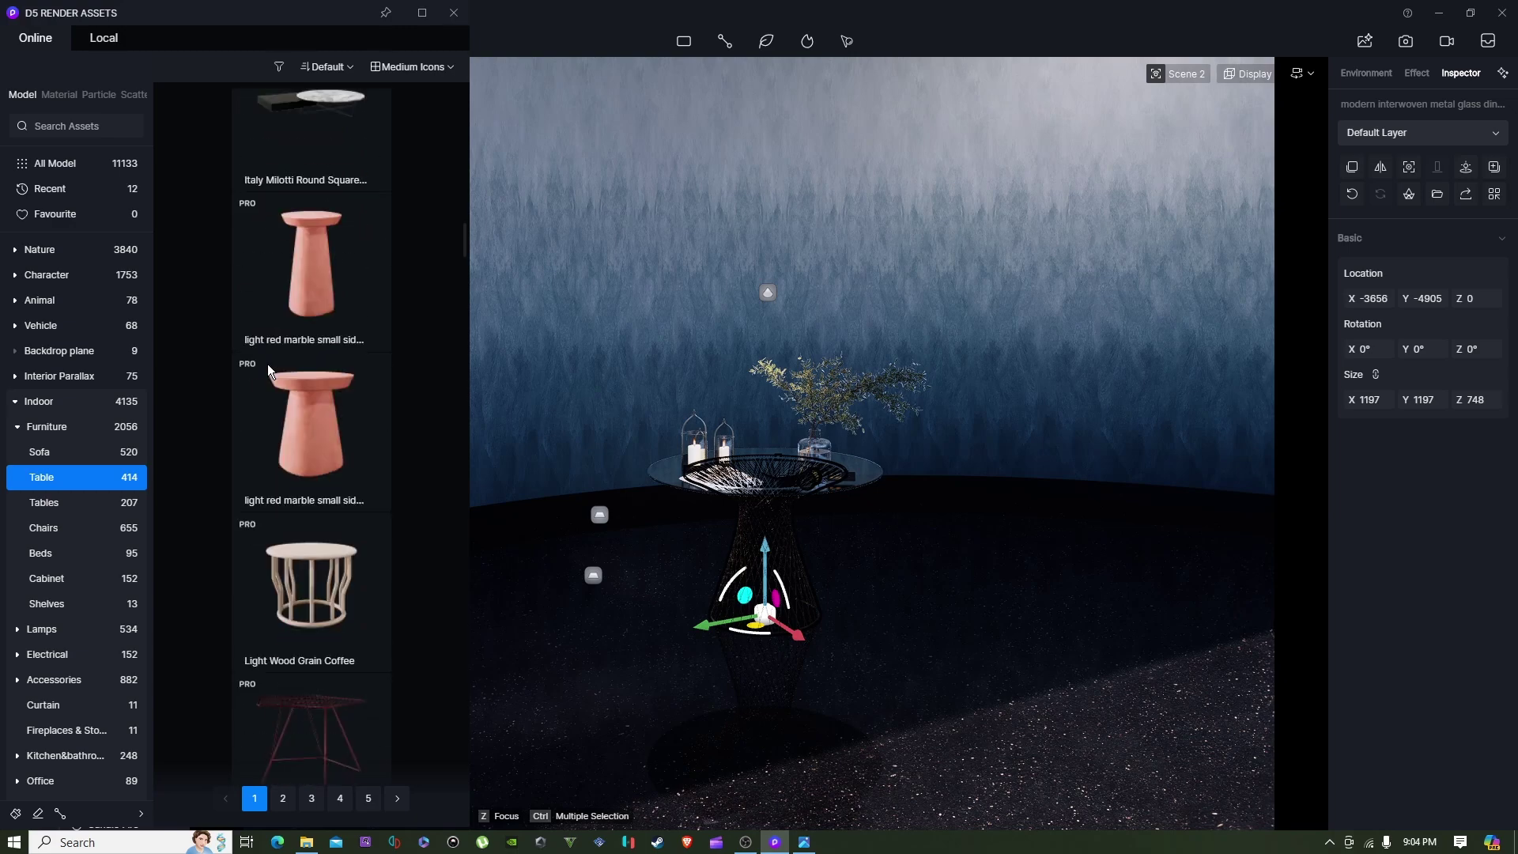
pyautogui.scroll(-15, 267, 363)
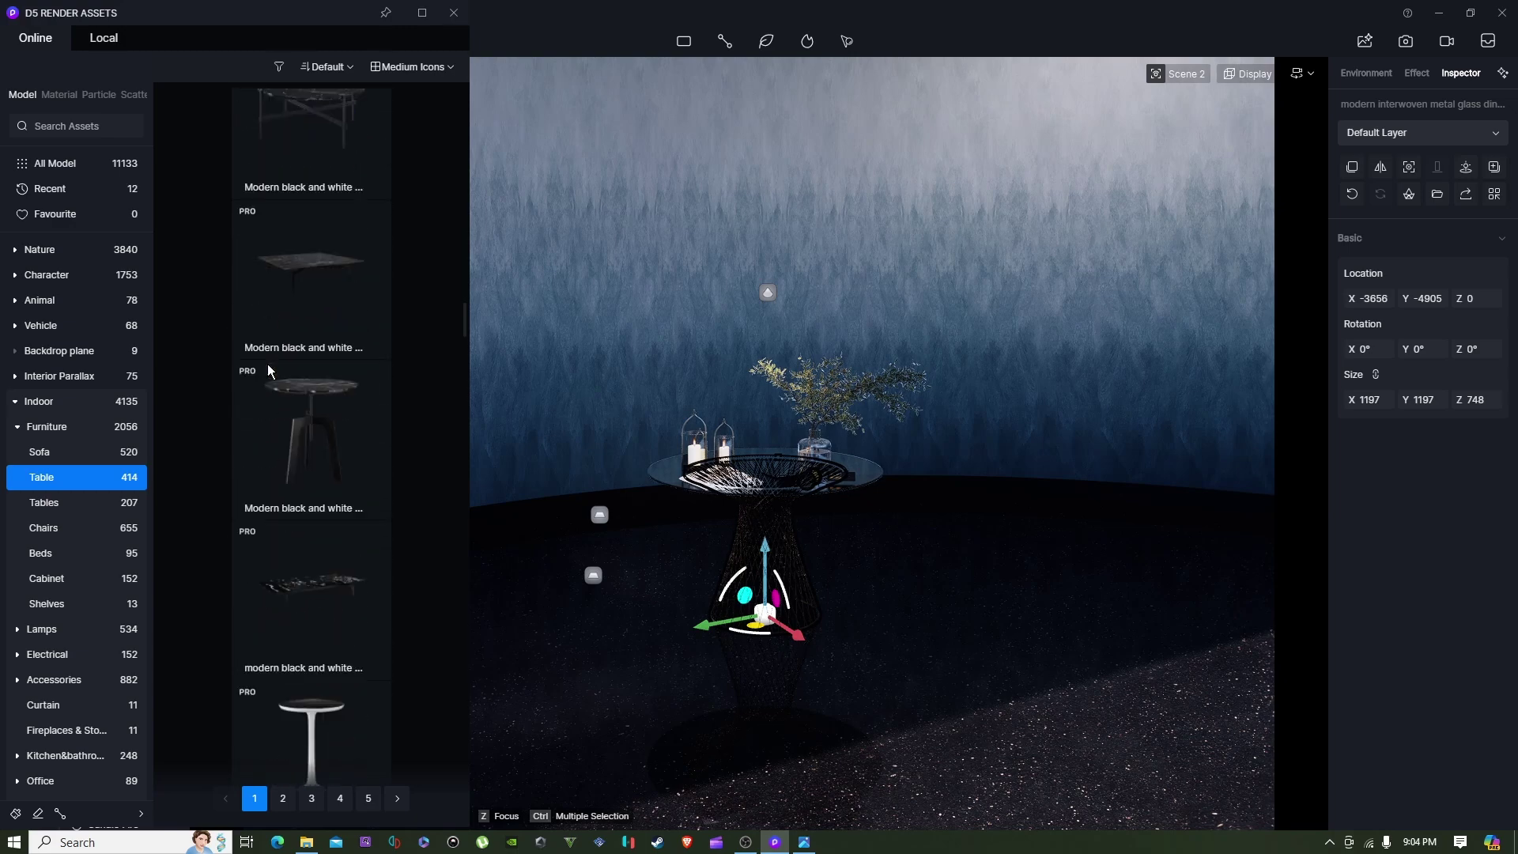
pyautogui.scroll(-12, 268, 369)
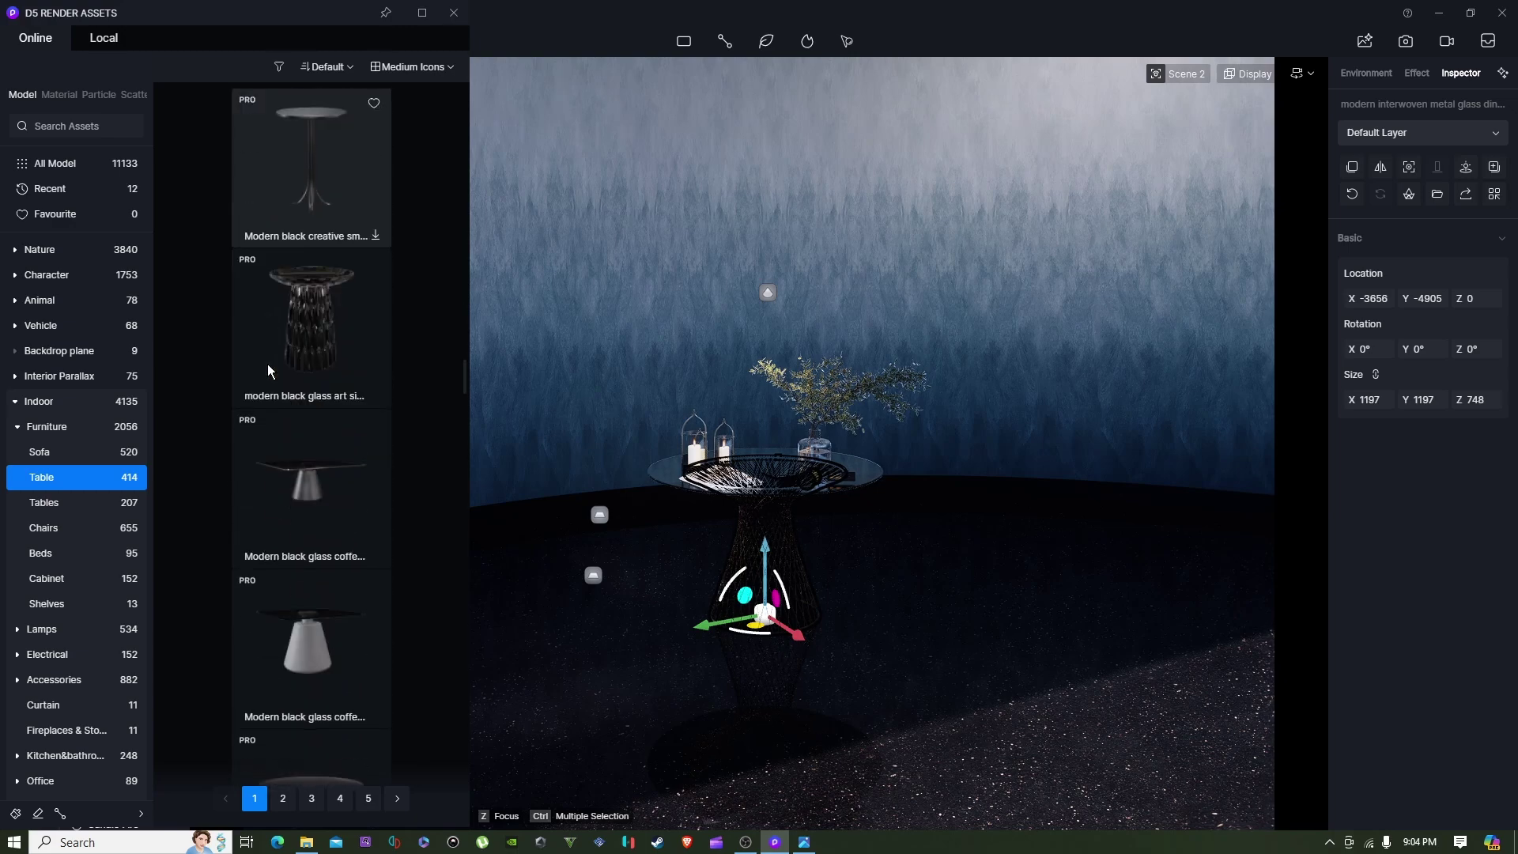
pyautogui.scroll(-10, 324, 412)
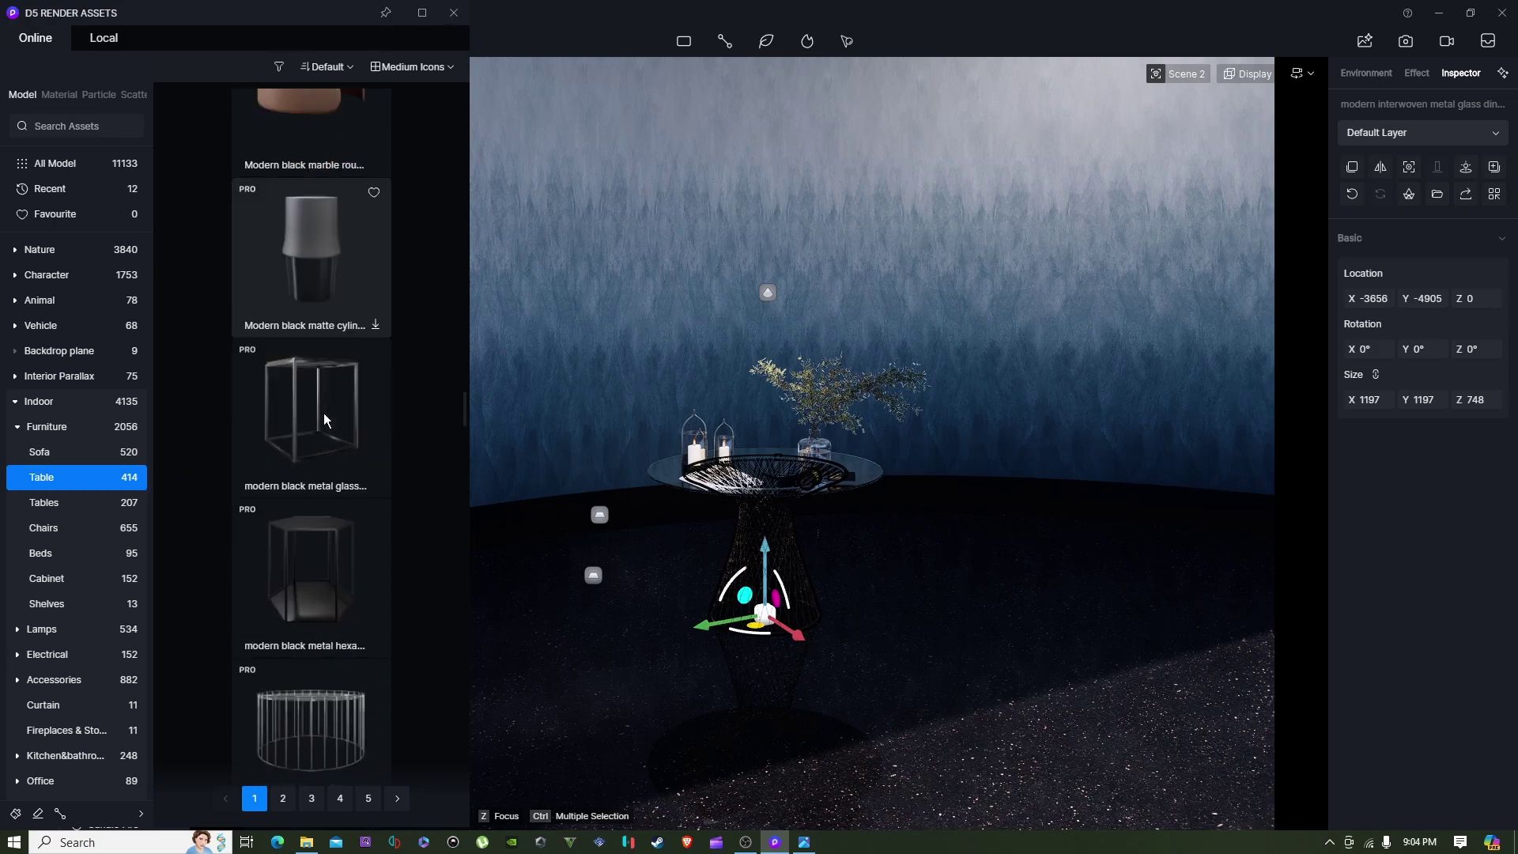
pyautogui.scroll(-3, 324, 413)
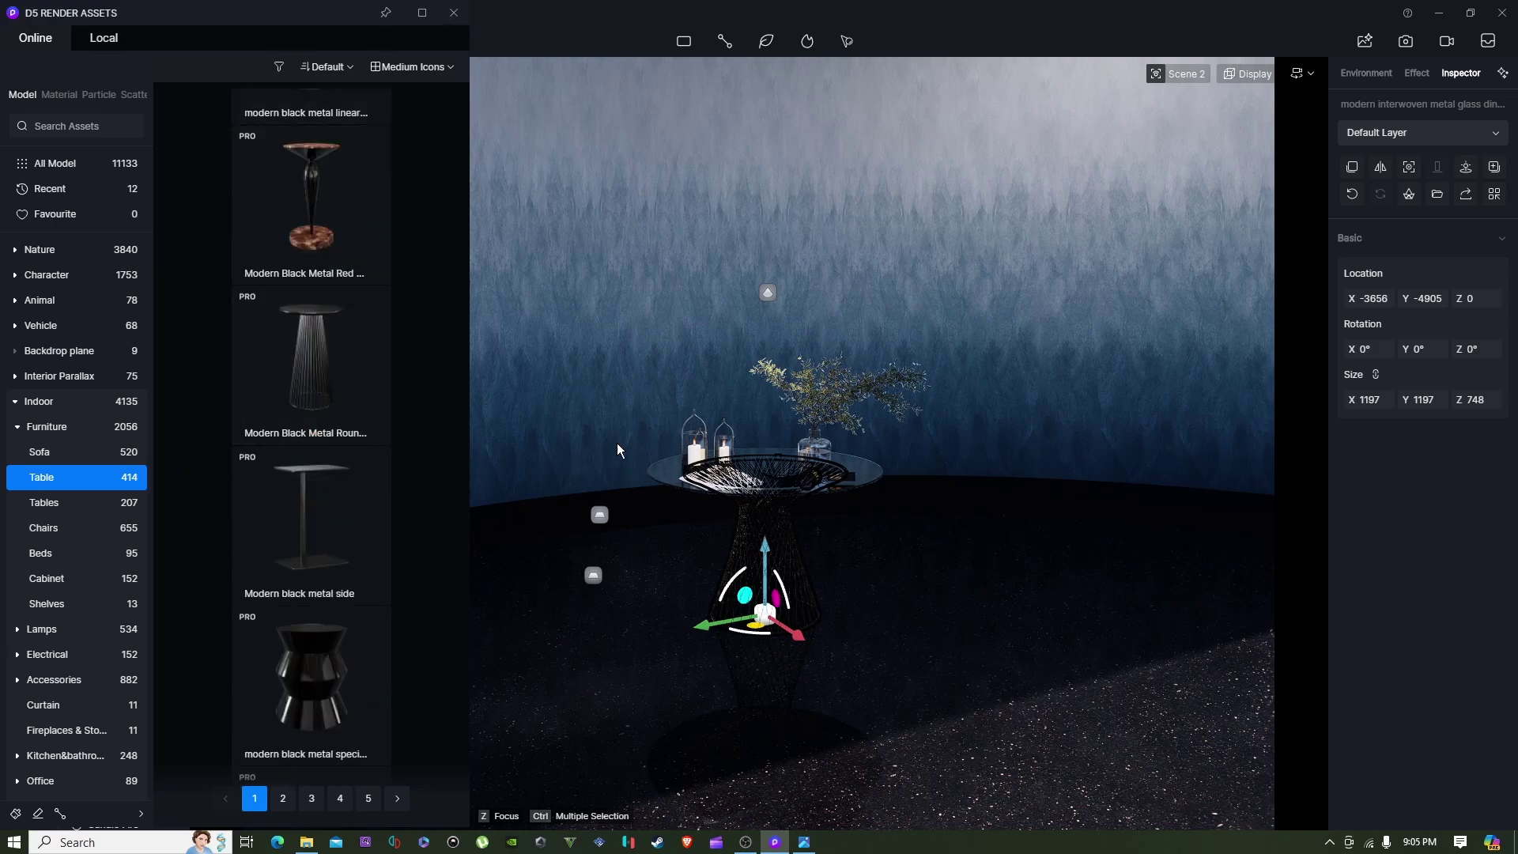
# Search the model library for "modern interwoven" and try placing the interwoven metal glass dining table on the floor in front of the set.
pyautogui.click(810, 491)
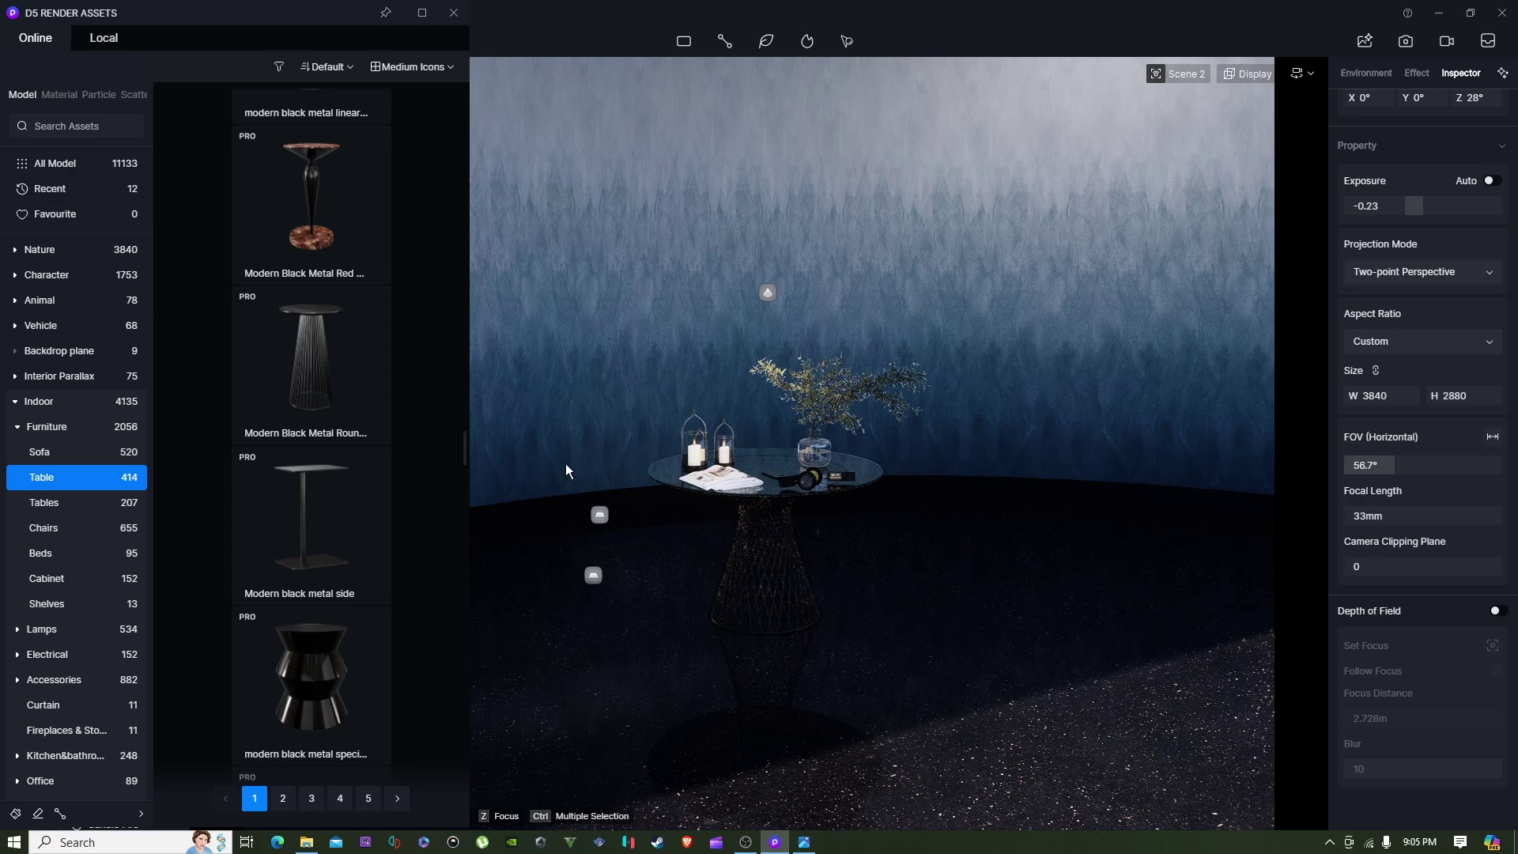
pyautogui.click(797, 461)
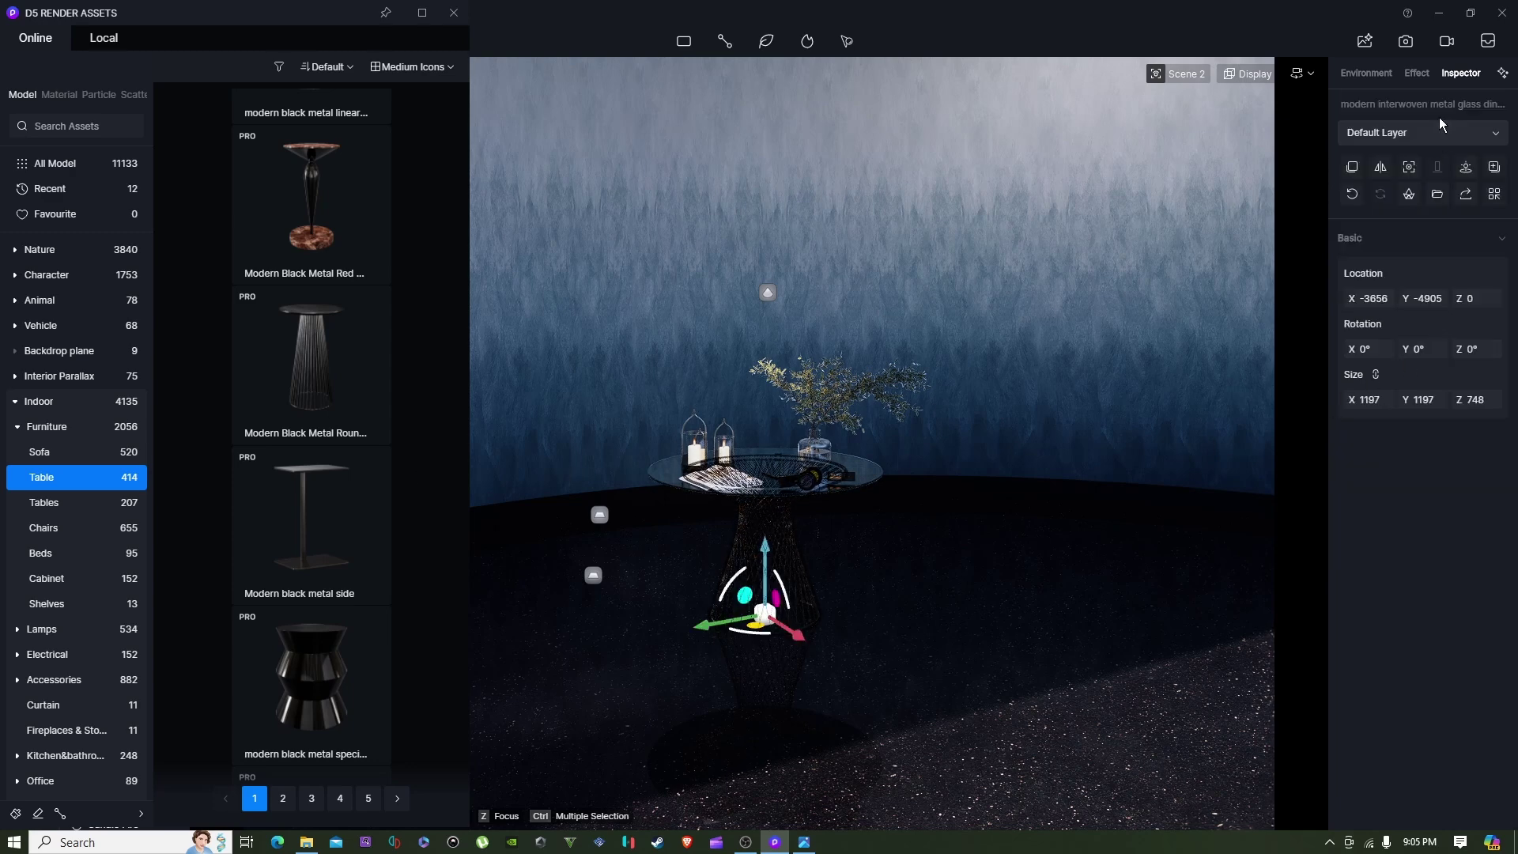
pyautogui.click(87, 127)
pyautogui.write('modern inter')
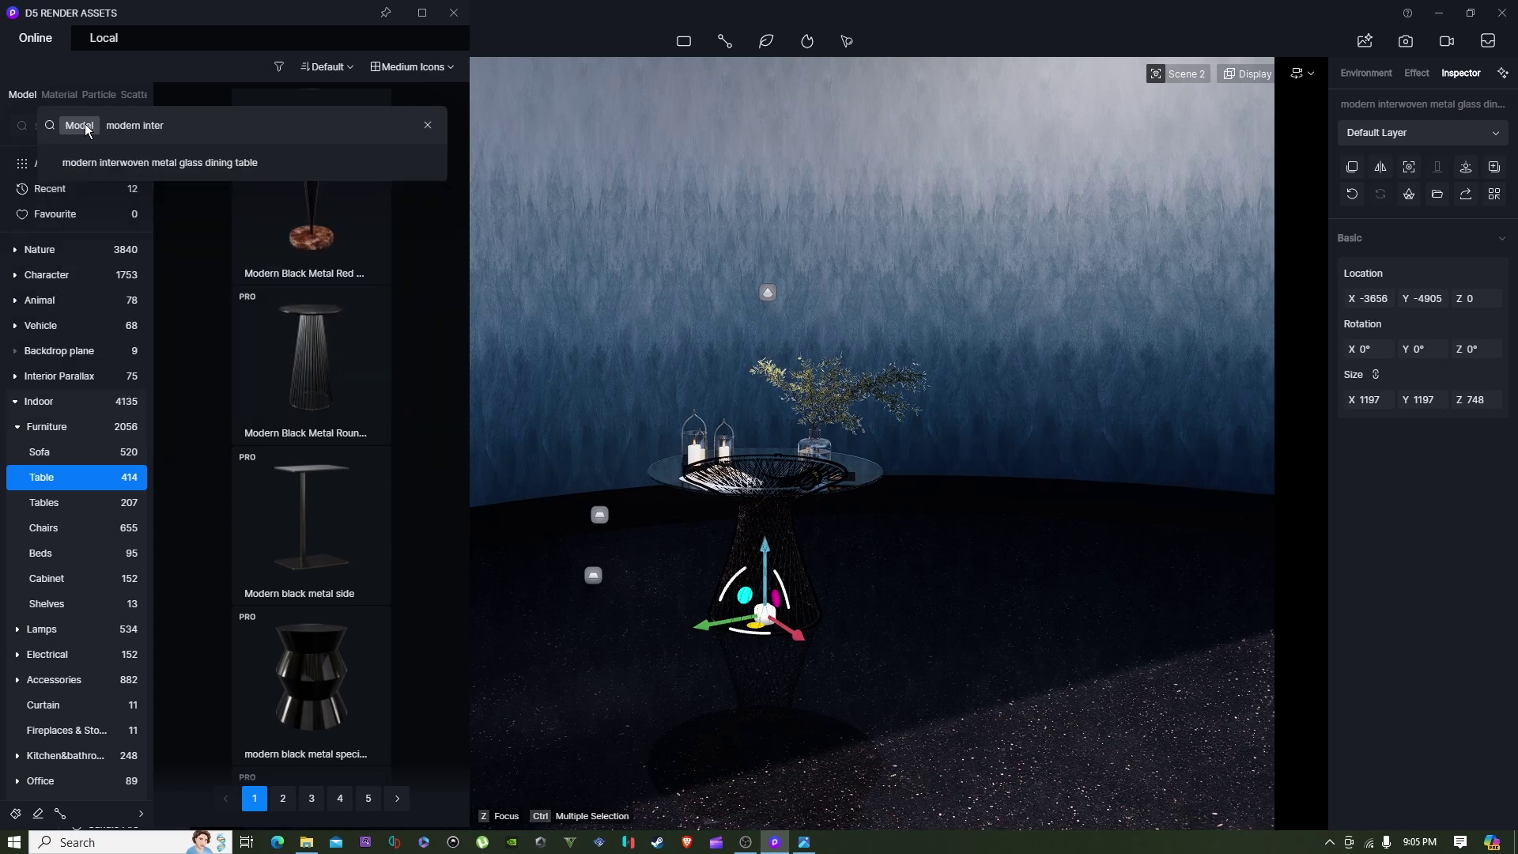
pyautogui.write('woven')
pyautogui.press('Return')
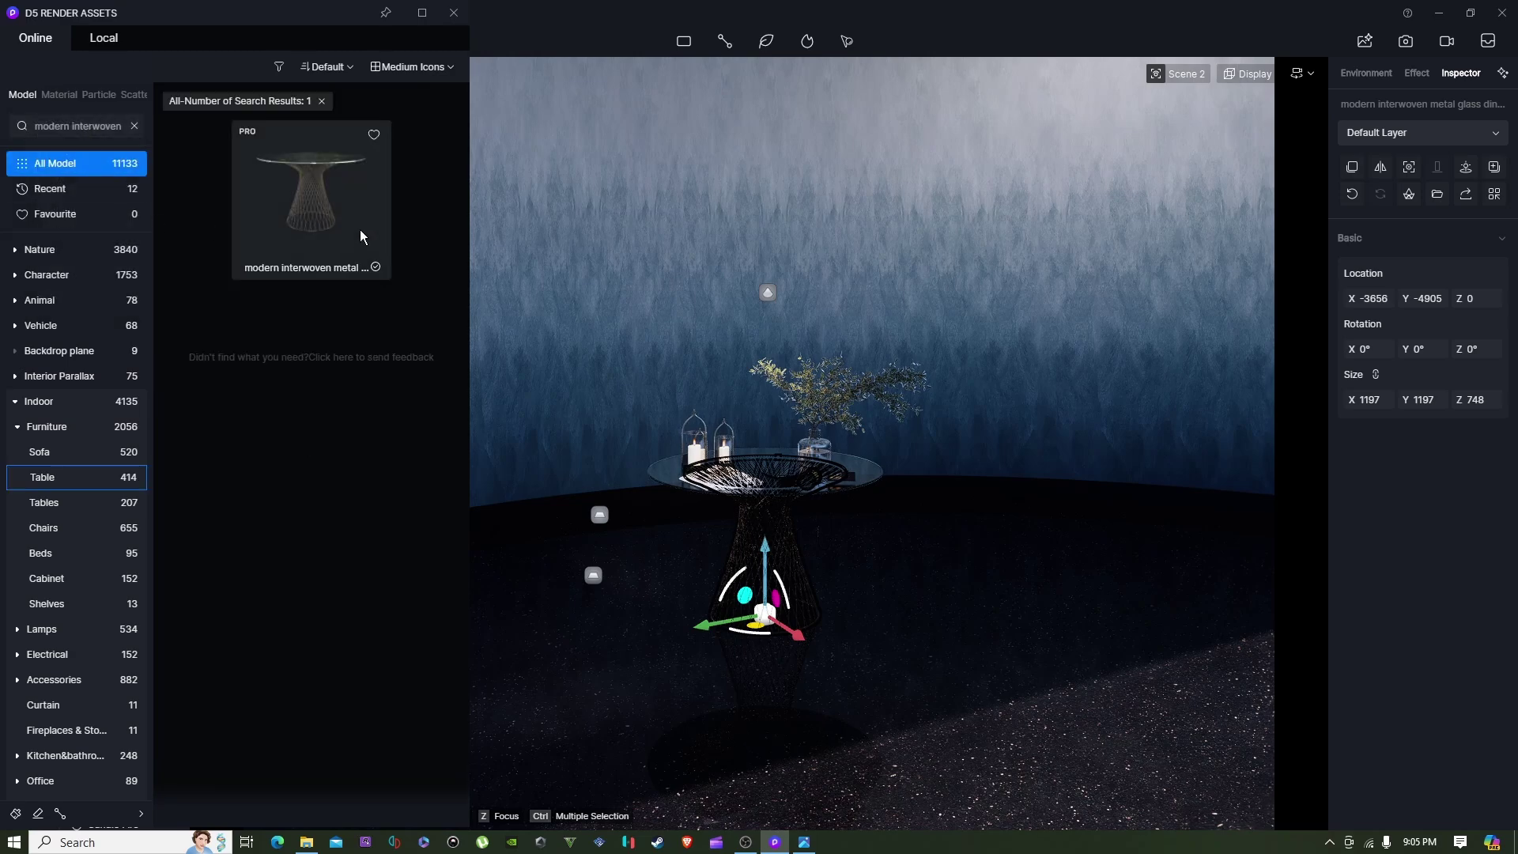
pyautogui.scroll(-5, 640, 563)
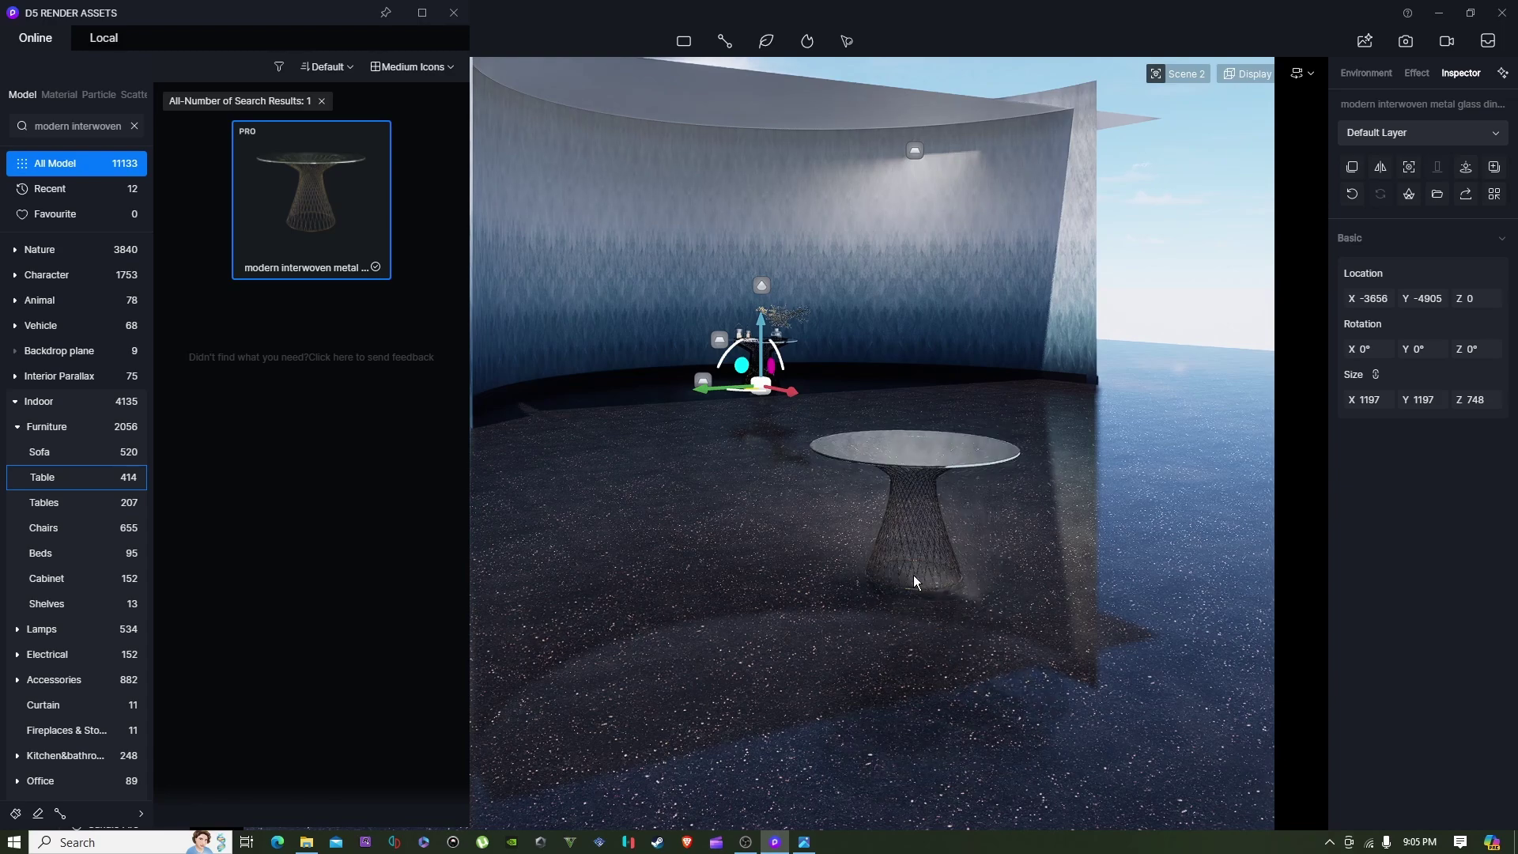
pyautogui.rightClick(913, 575)
# Select the newspaper on the glass table and browse the Books models under Indoor Accessories for Newspaper 05.
pyautogui.scroll(5, 892, 533)
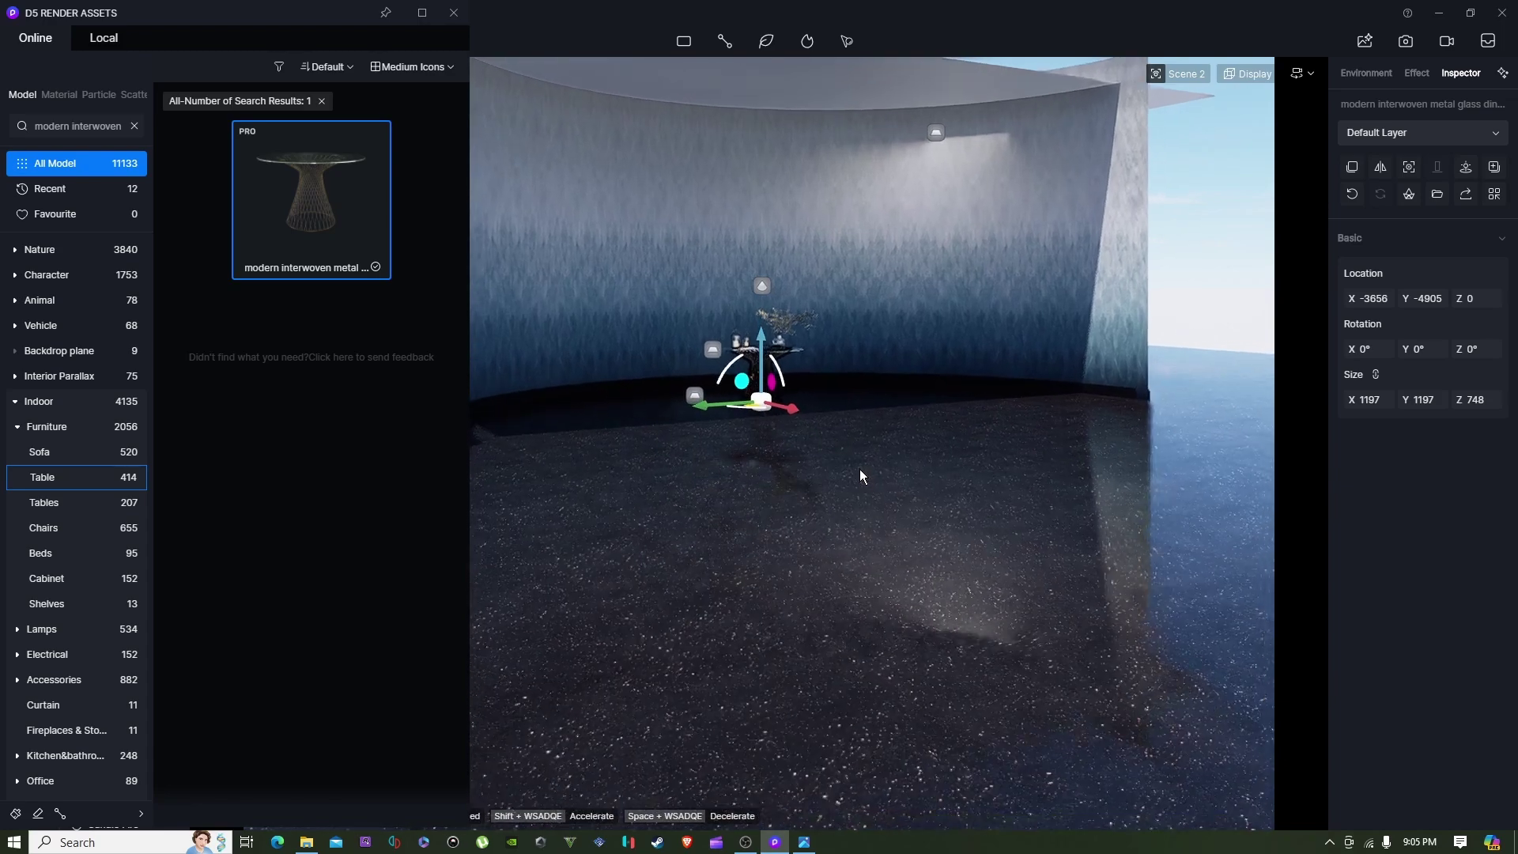
pyautogui.scroll(5, 823, 530)
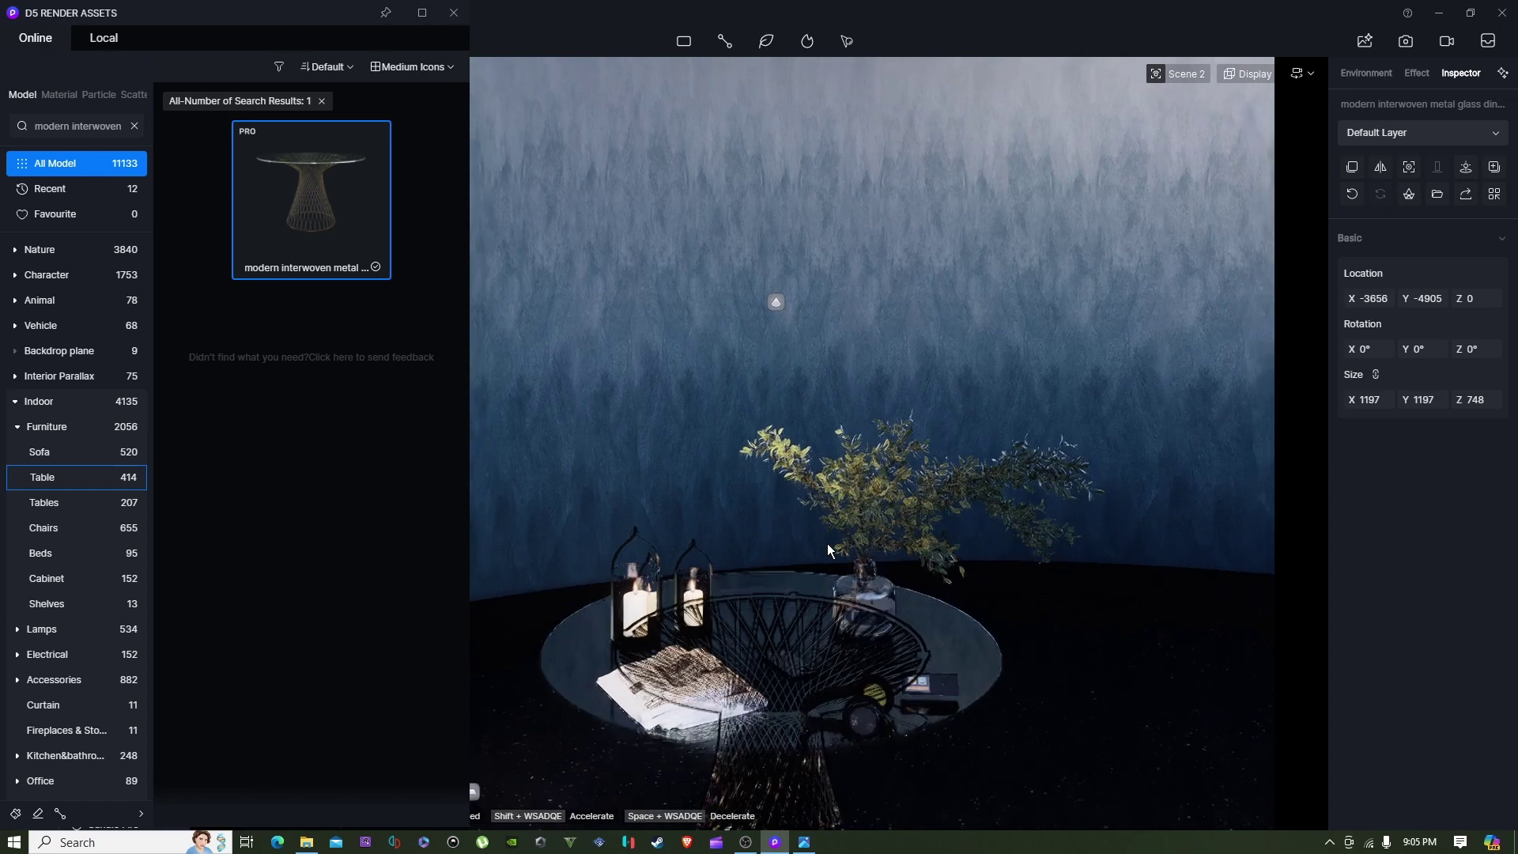
pyautogui.click(678, 699)
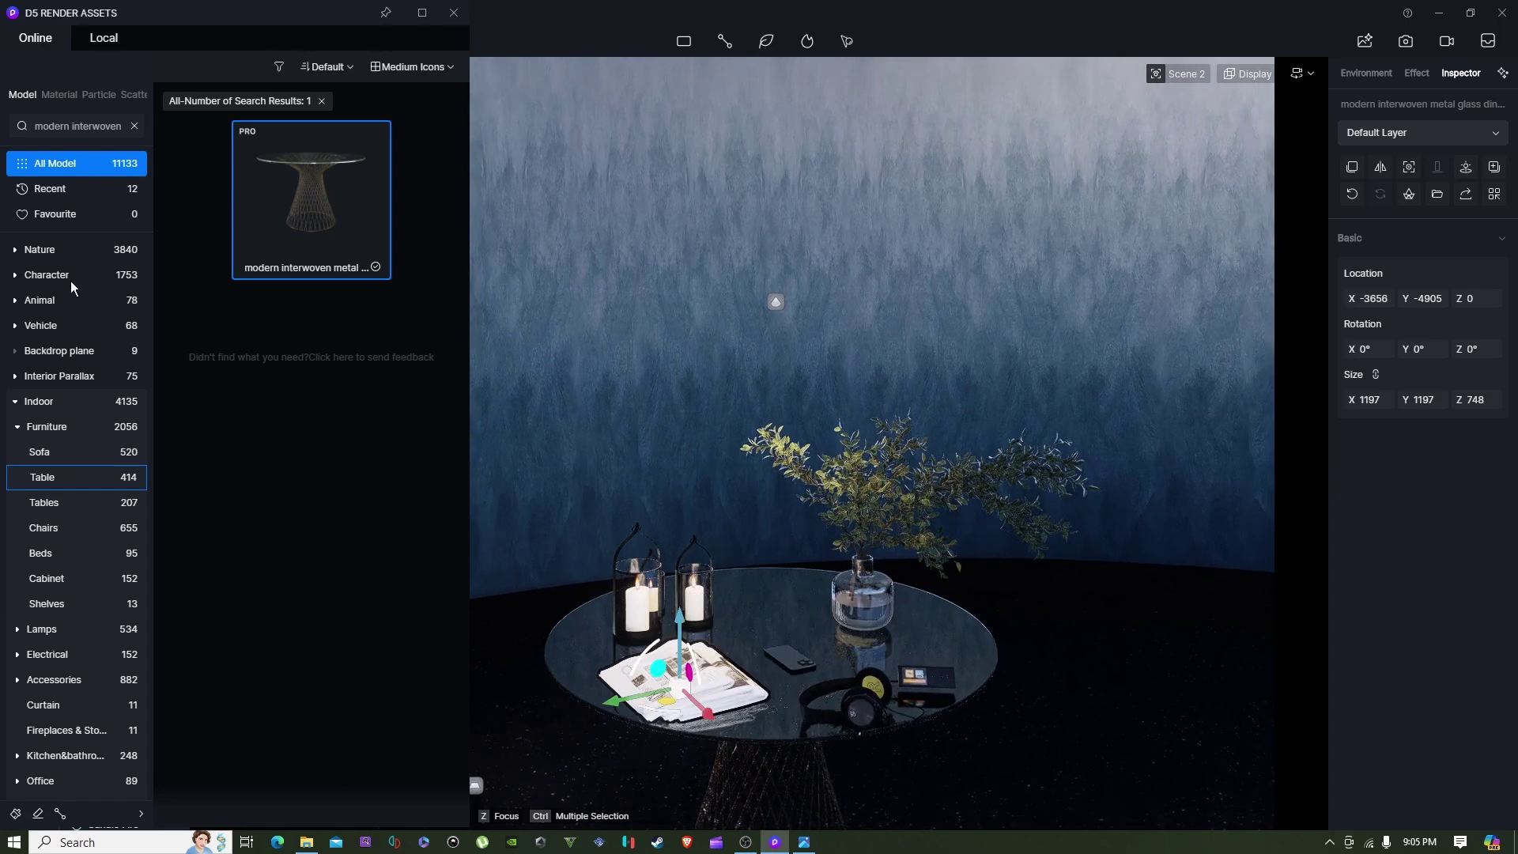
pyautogui.click(17, 427)
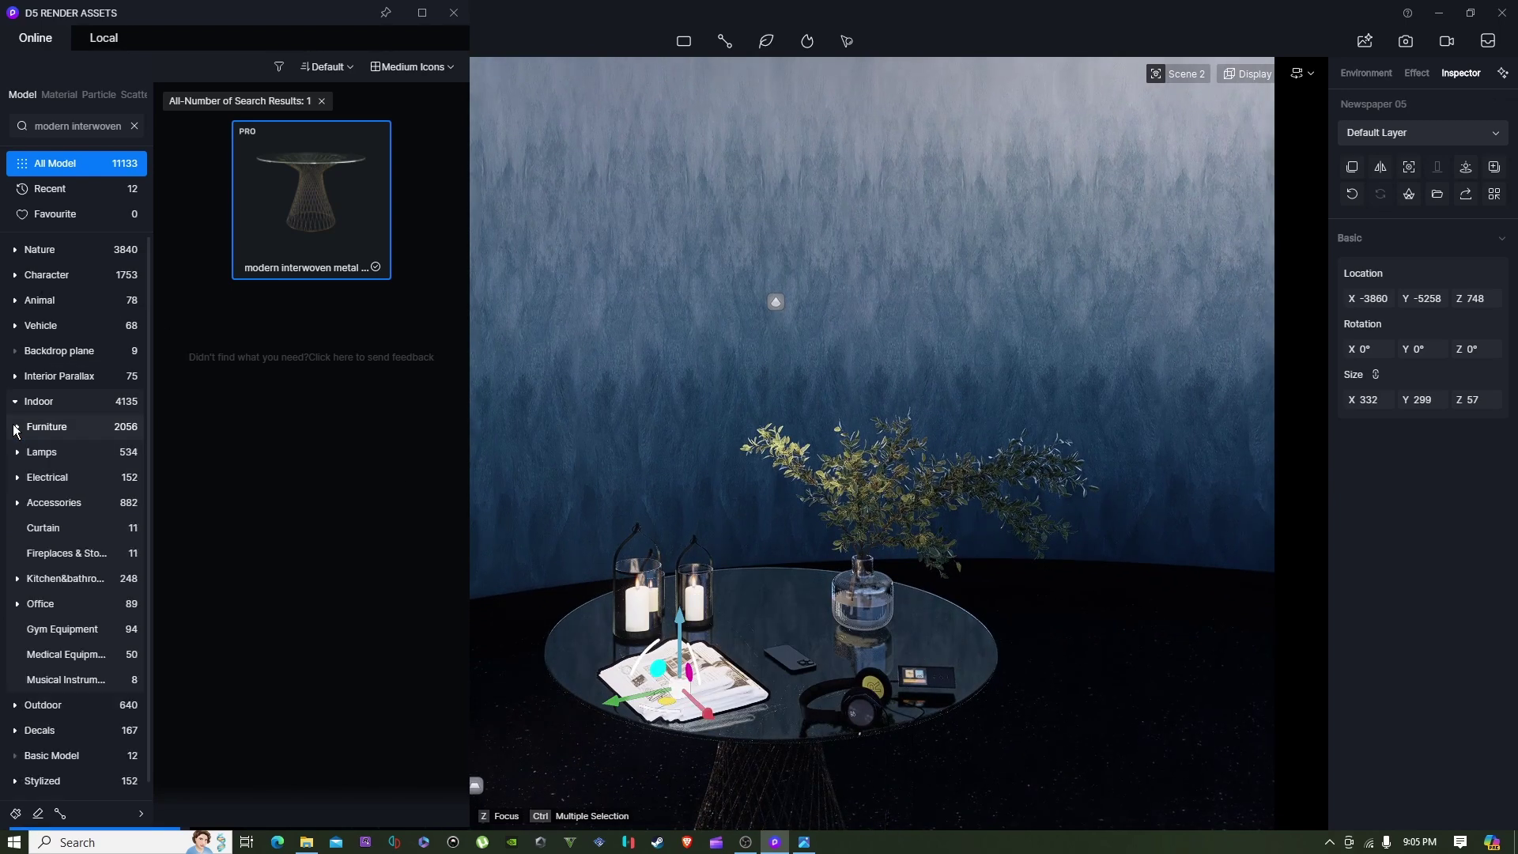
pyautogui.click(36, 507)
pyautogui.click(47, 530)
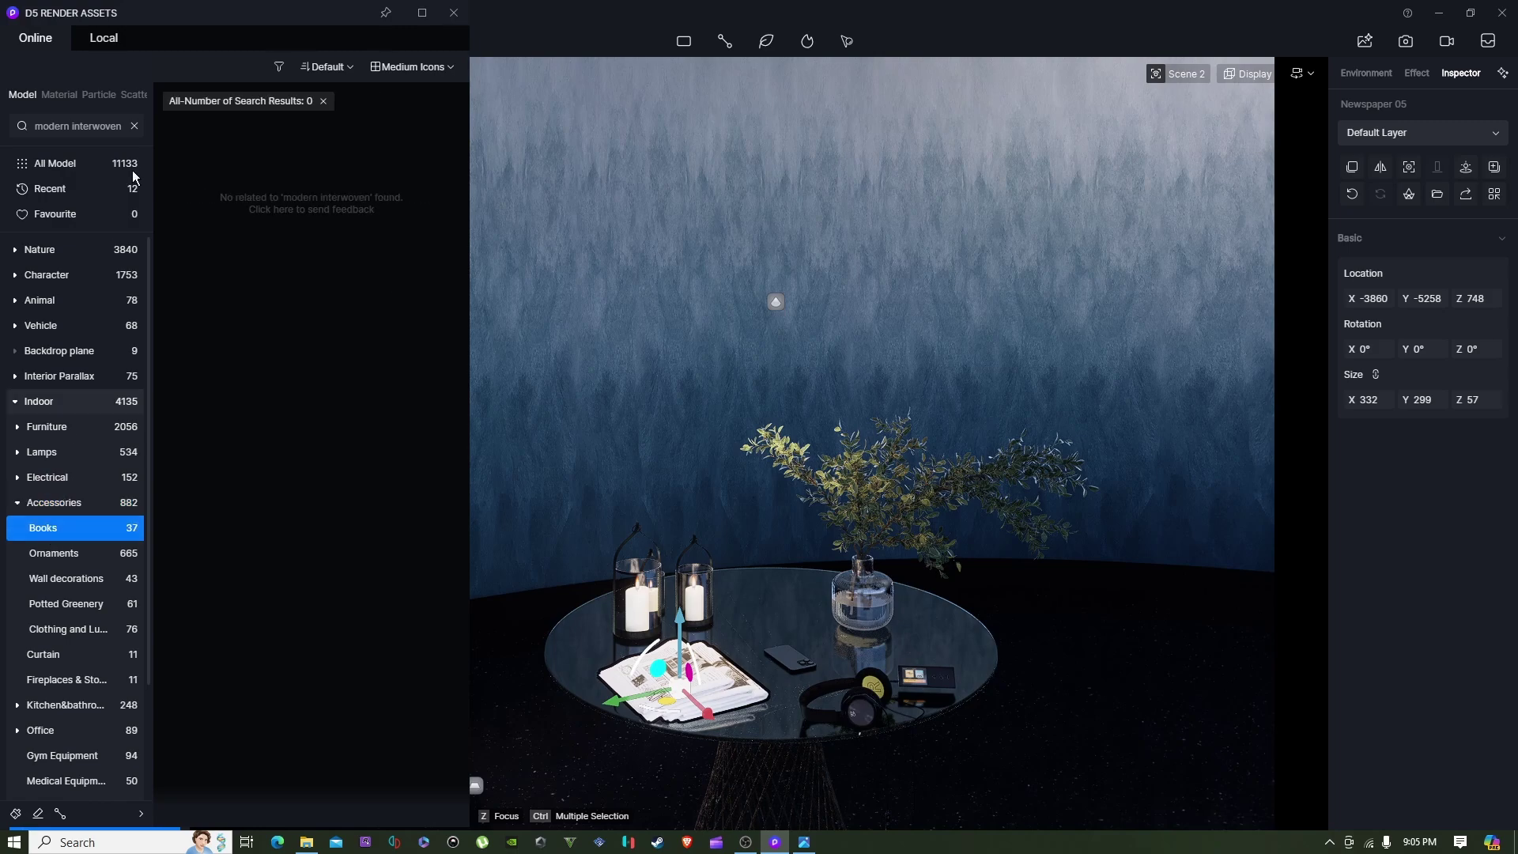
pyautogui.click(135, 126)
pyautogui.scroll(-4, 384, 389)
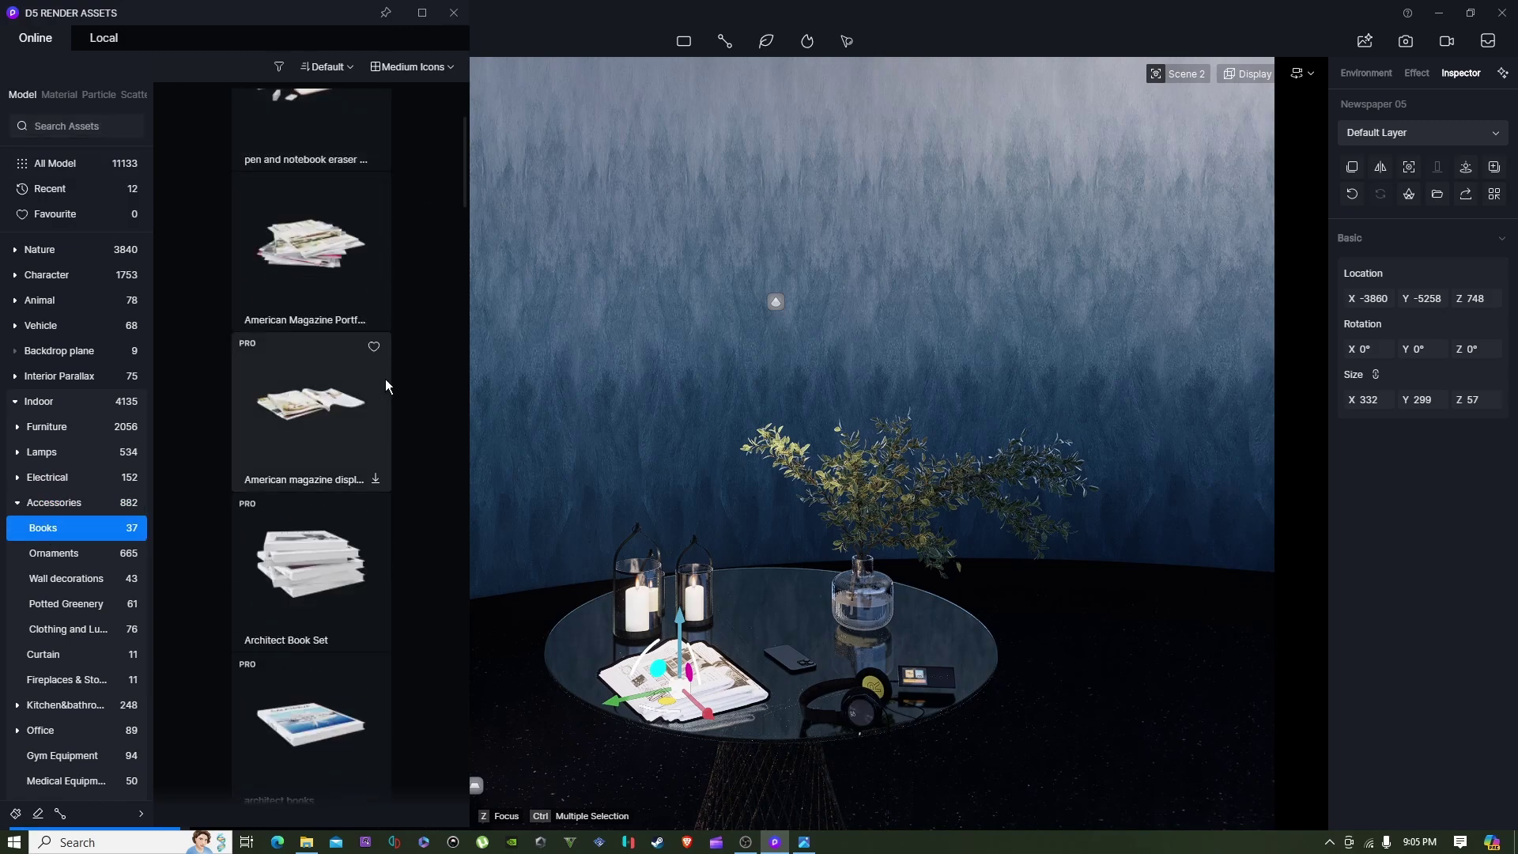
pyautogui.scroll(-12, 385, 386)
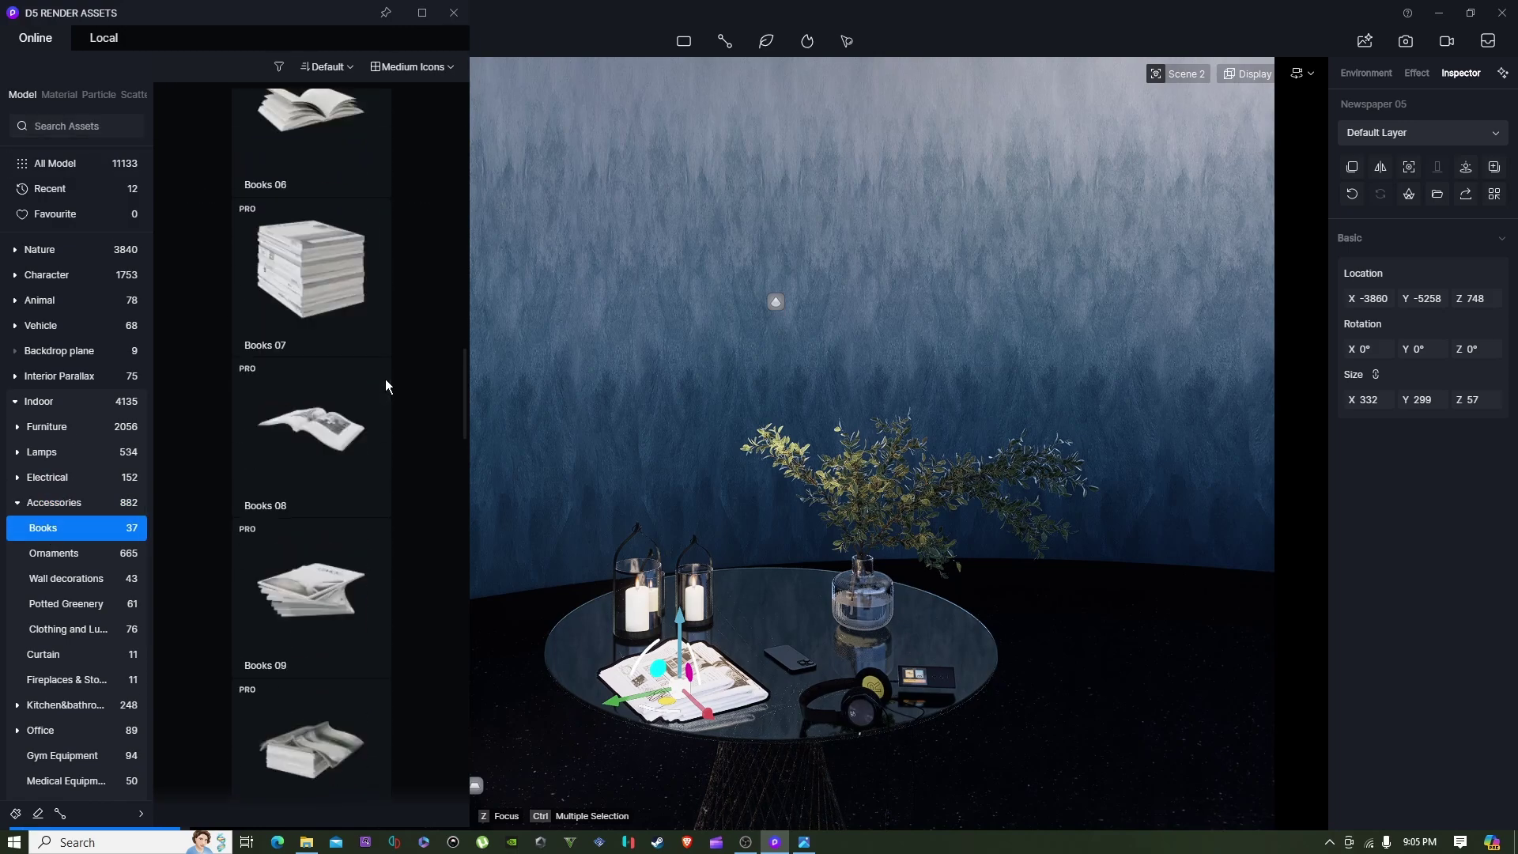
pyautogui.scroll(-12, 386, 378)
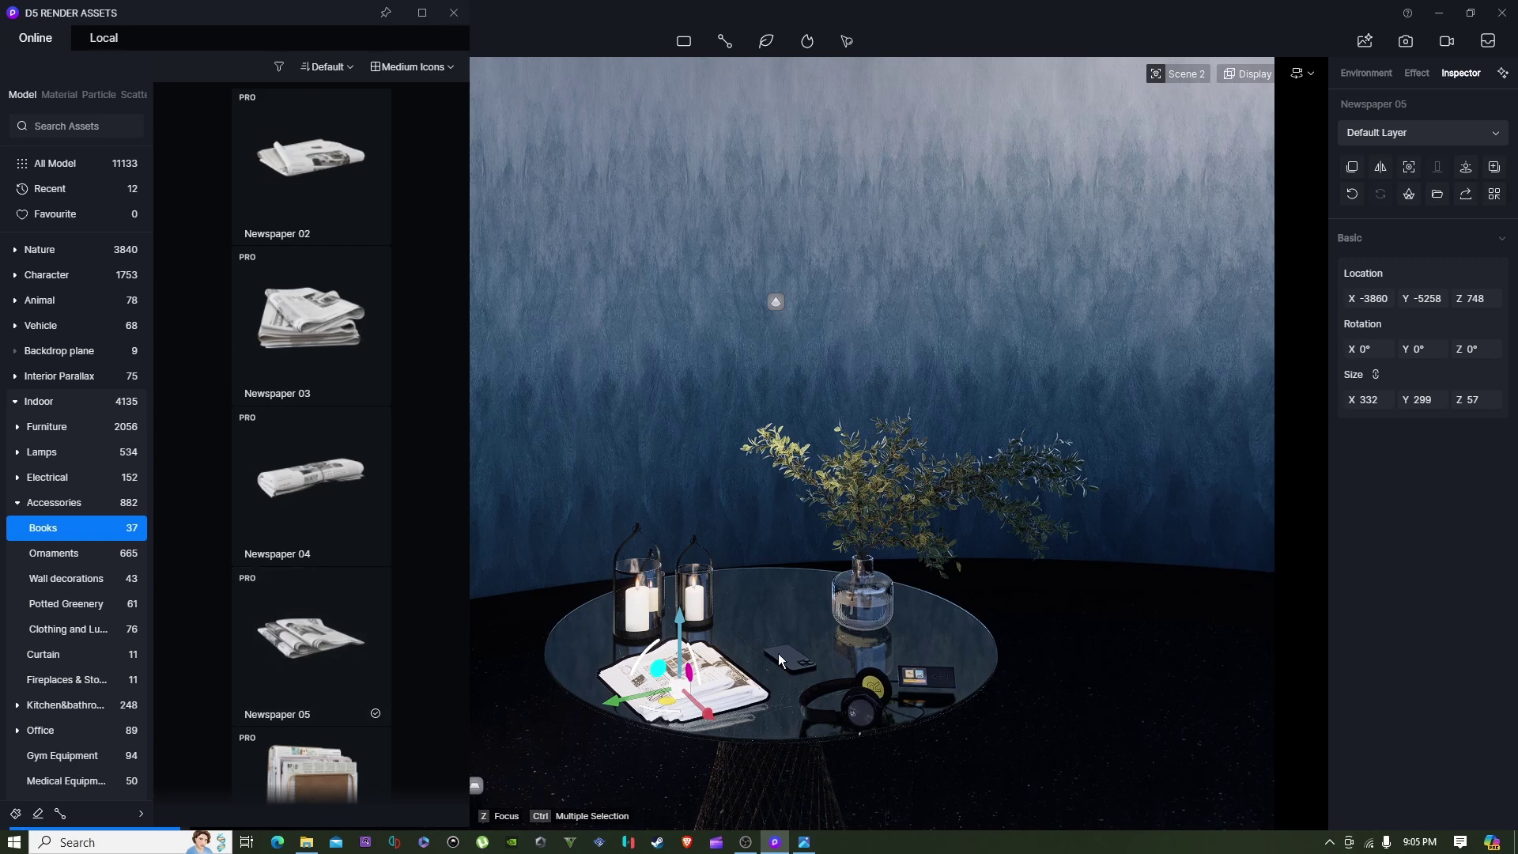
# Select the candle lanterns on the table and browse the Indoor Accessories models for Candlestick 02(SSS).
pyautogui.click(709, 607)
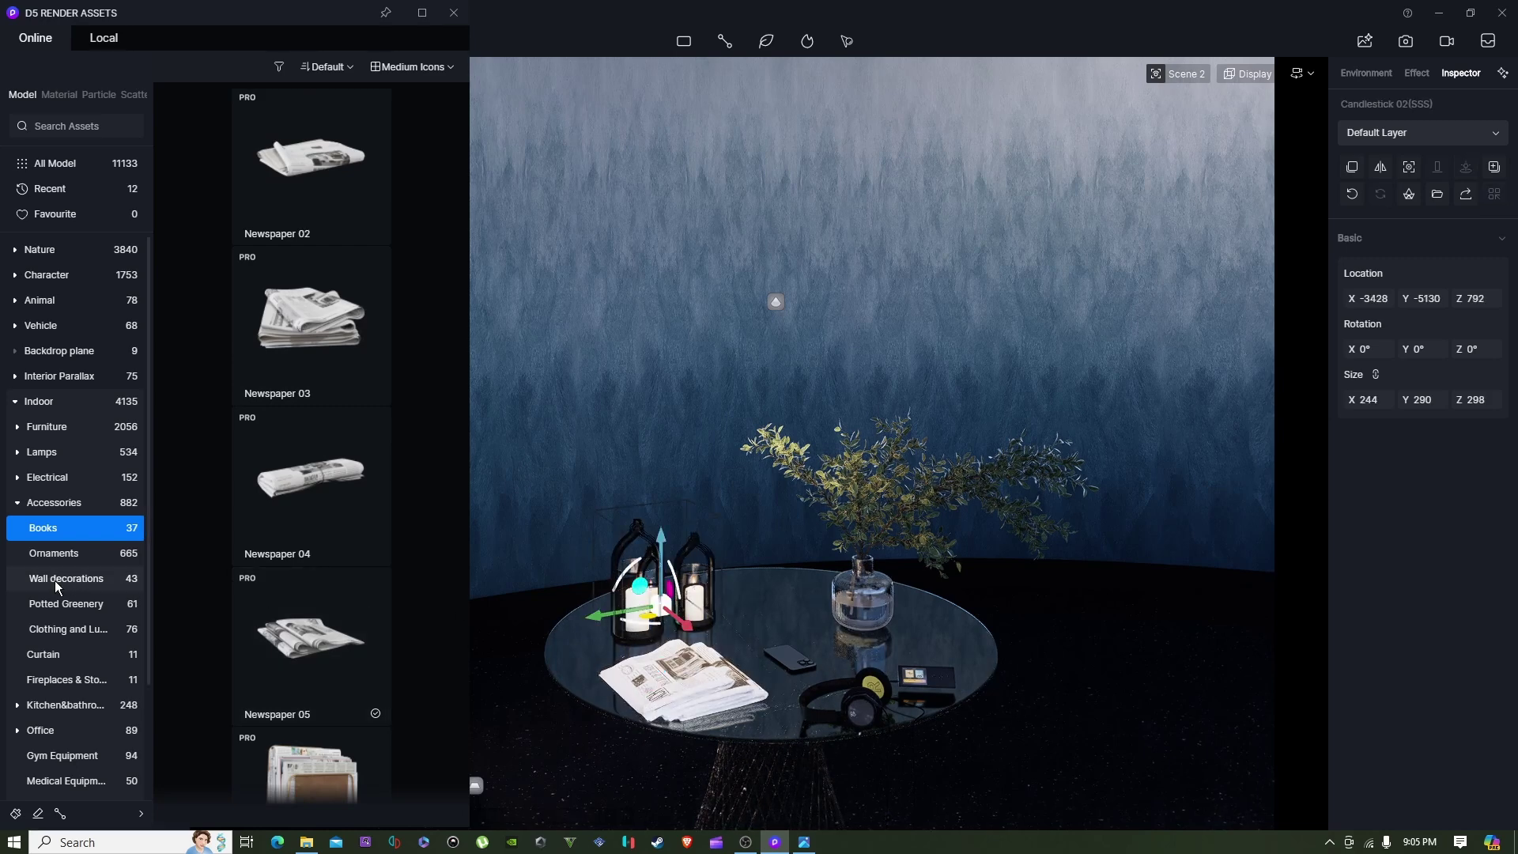
pyautogui.click(53, 502)
pyautogui.scroll(-2, 336, 324)
pyautogui.scroll(-3, 341, 338)
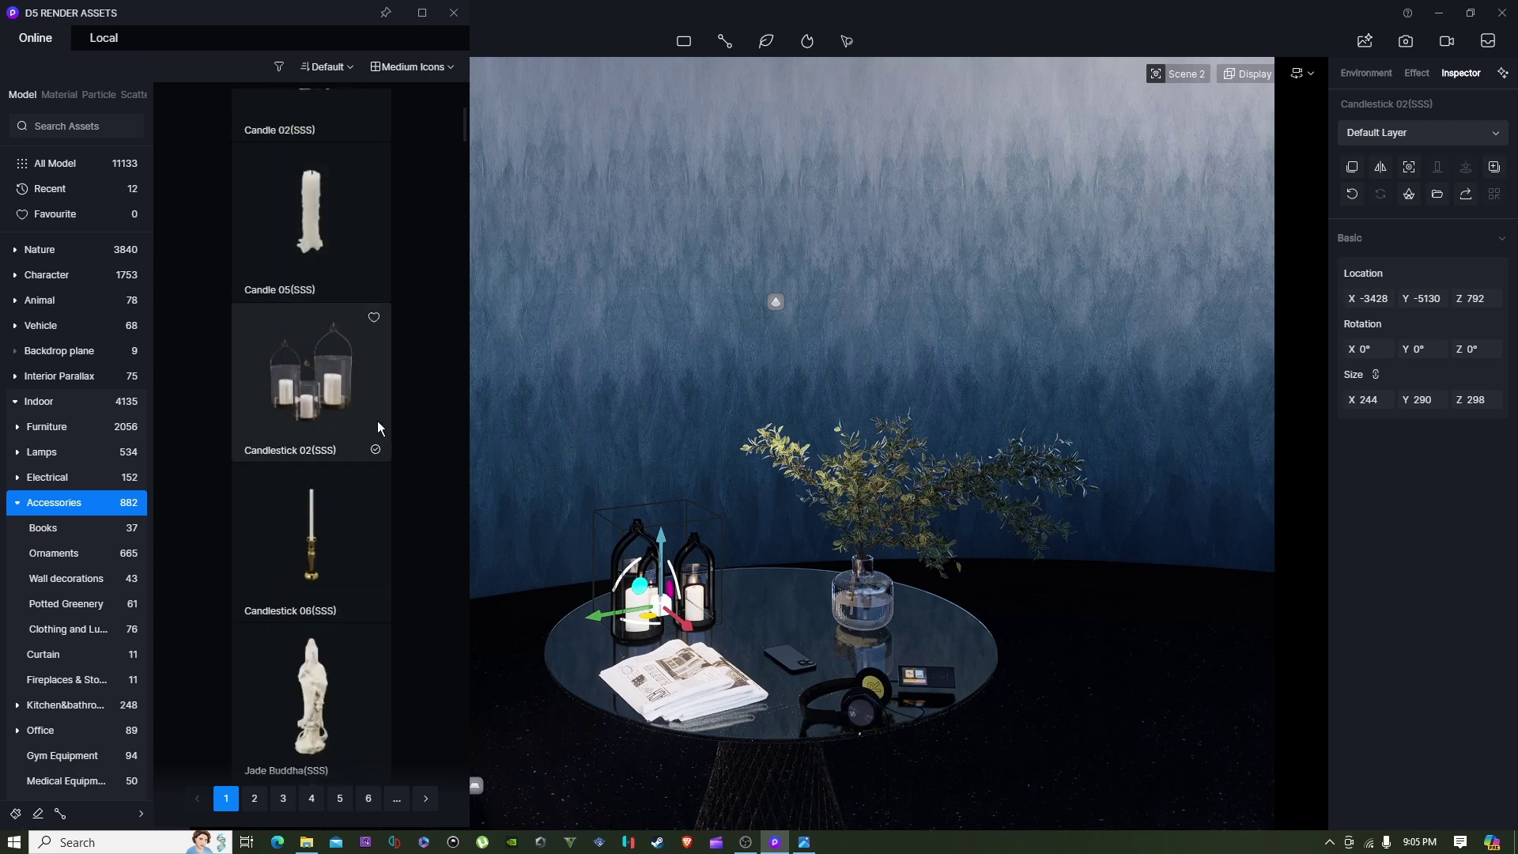
# Select the vase with the branches and search the model library for "modern vase" to find Modern Vase Plant 03.
pyautogui.click(873, 603)
pyautogui.click(872, 595)
pyautogui.click(871, 547)
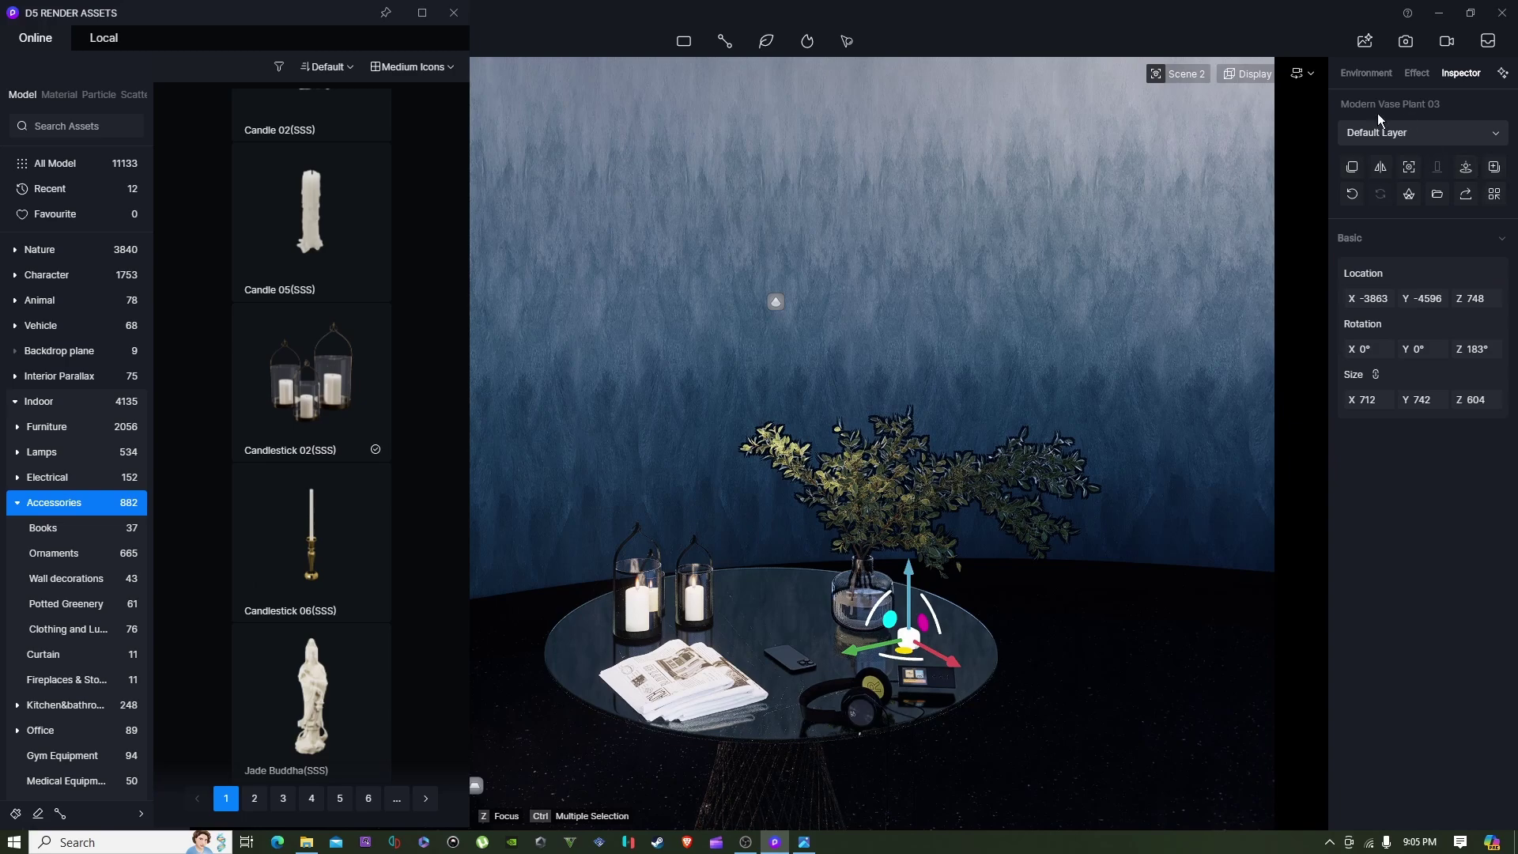
pyautogui.click(106, 127)
pyautogui.write('m')
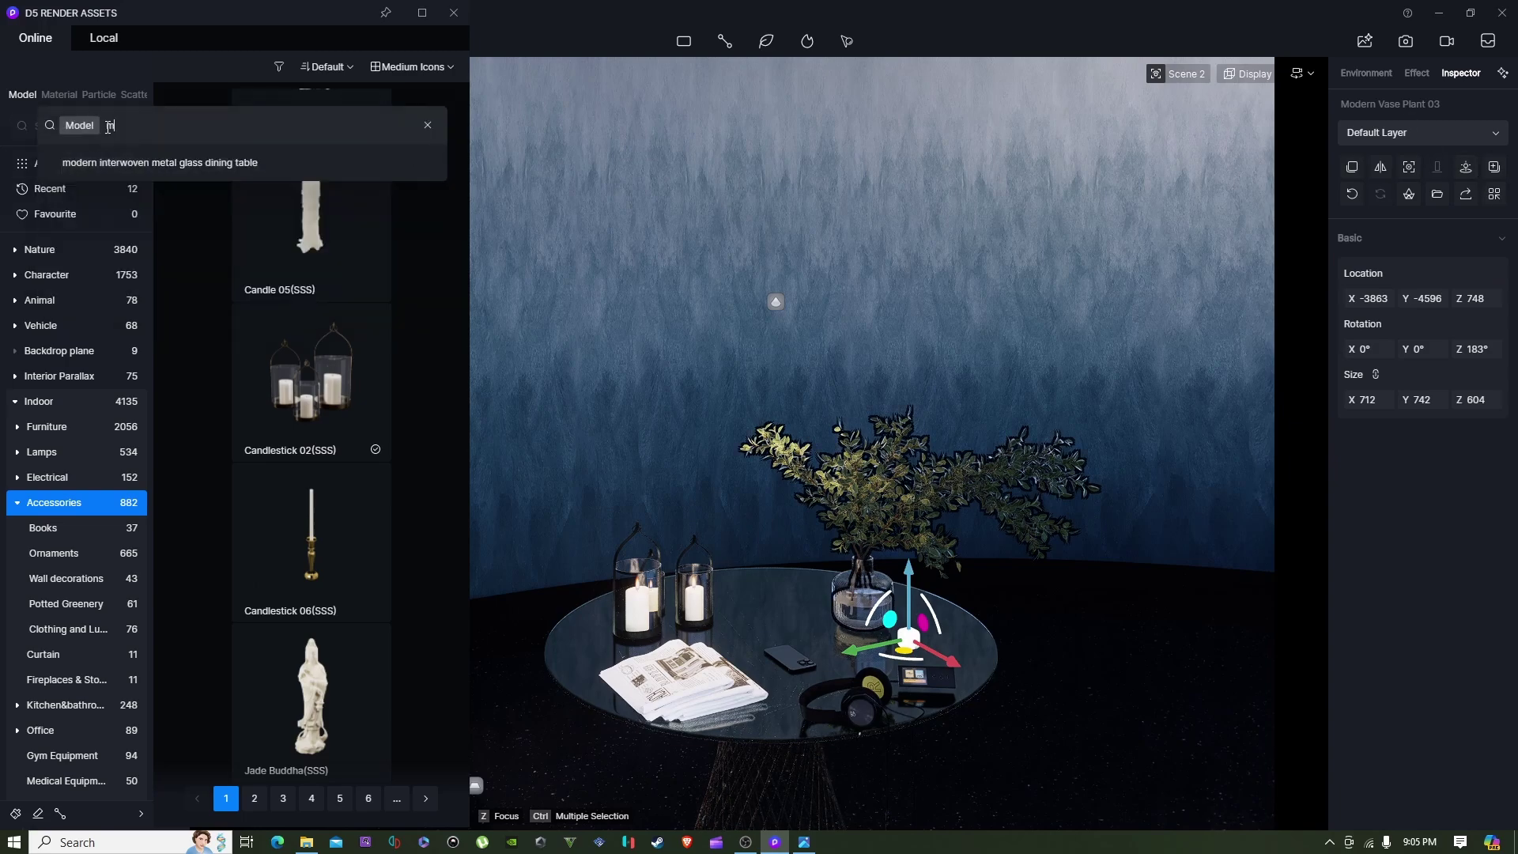
pyautogui.write('odern wa')
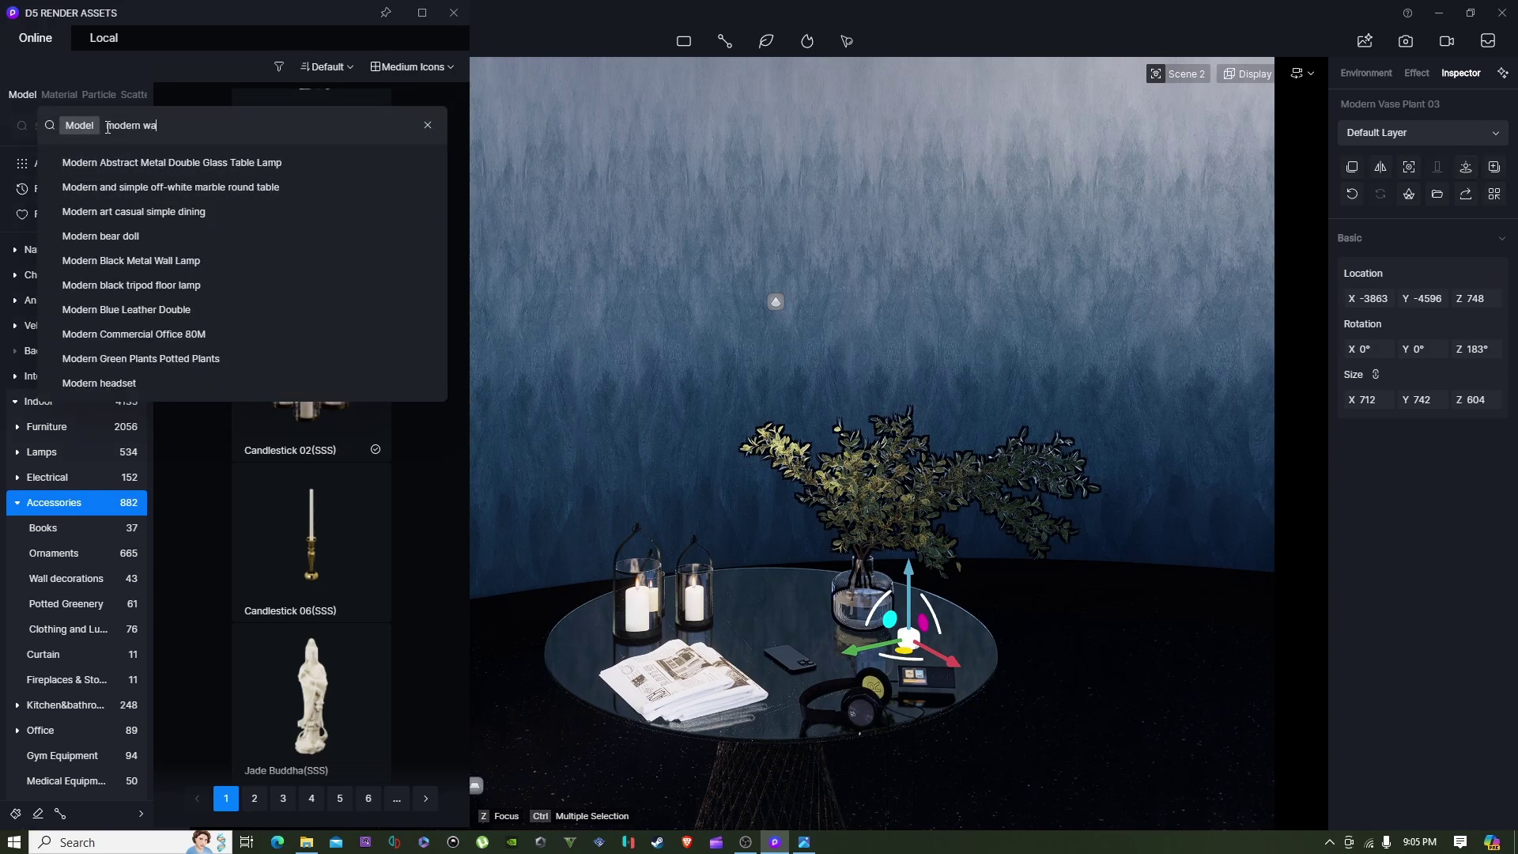
pyautogui.press('BackSpace')
pyautogui.press('BackSpace')
pyautogui.write('vase')
pyautogui.press('Return')
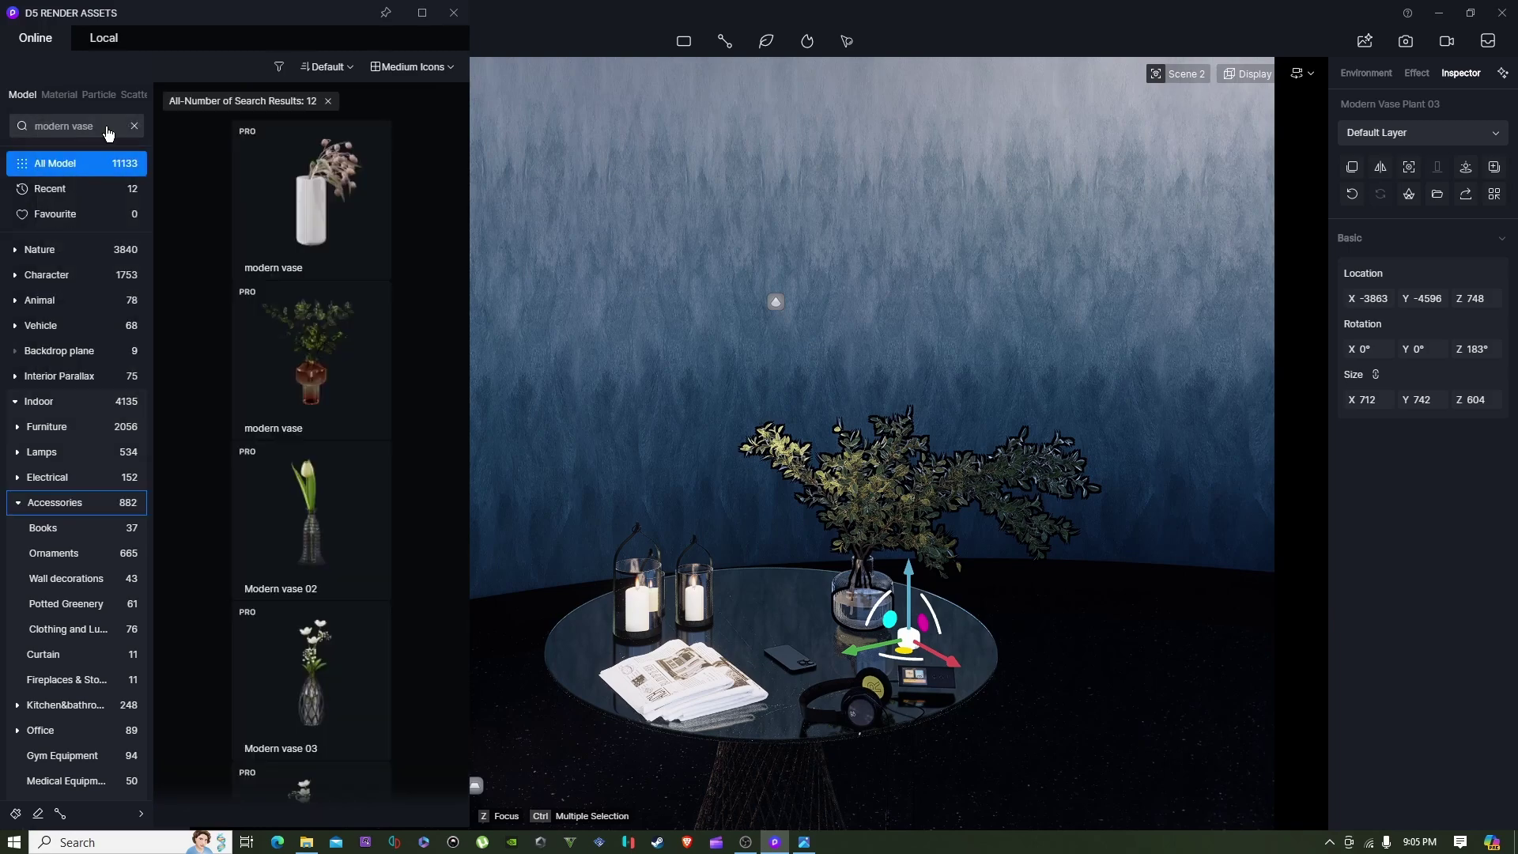
pyautogui.scroll(-10, 358, 431)
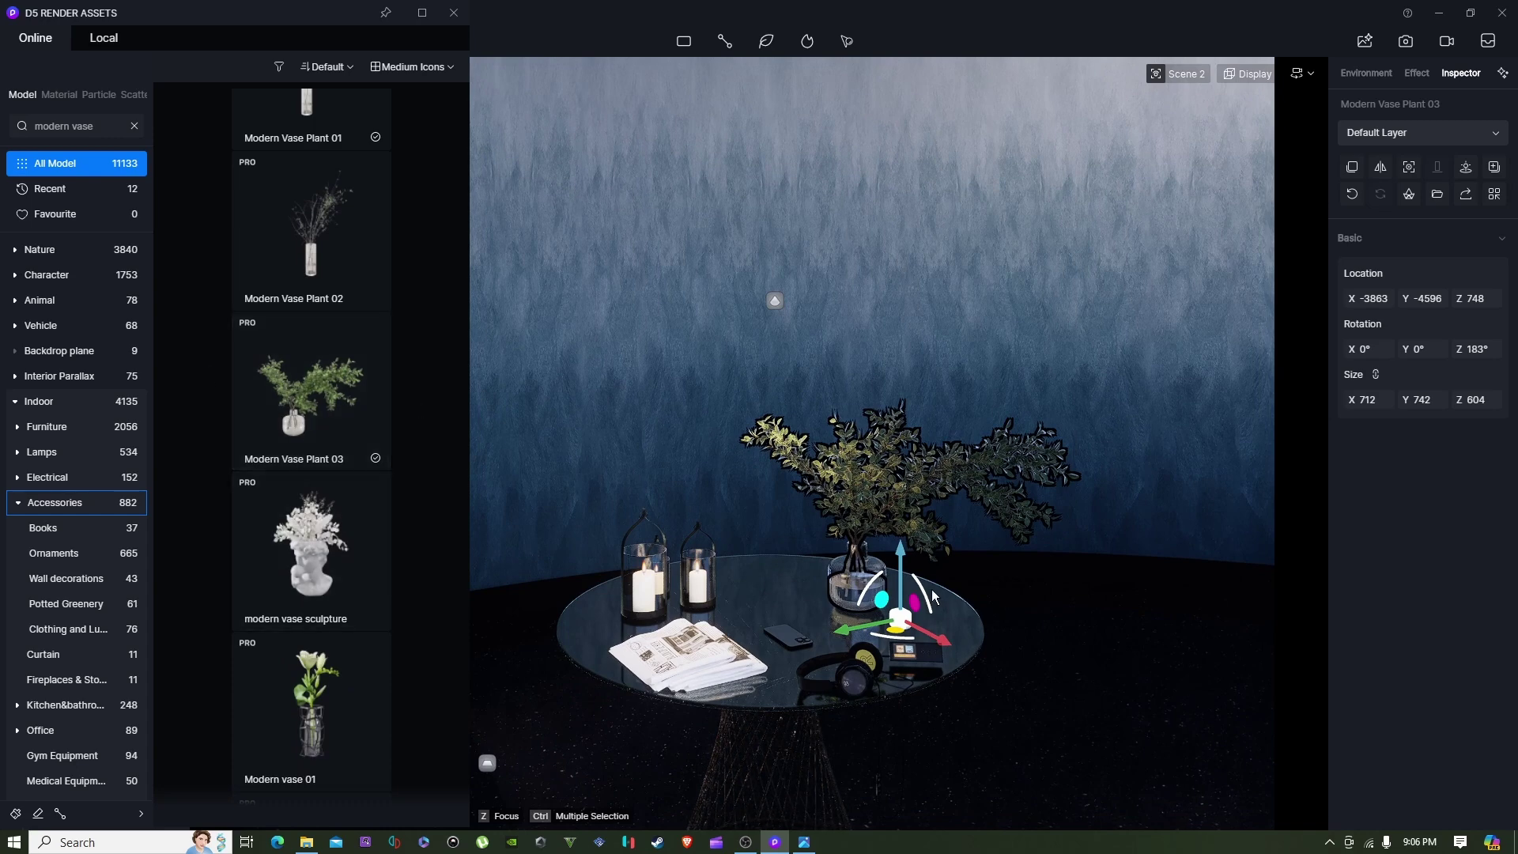
# Clear the model search and select the headphones and the smartphone on the table in turn to identify their models.
pyautogui.click(850, 684)
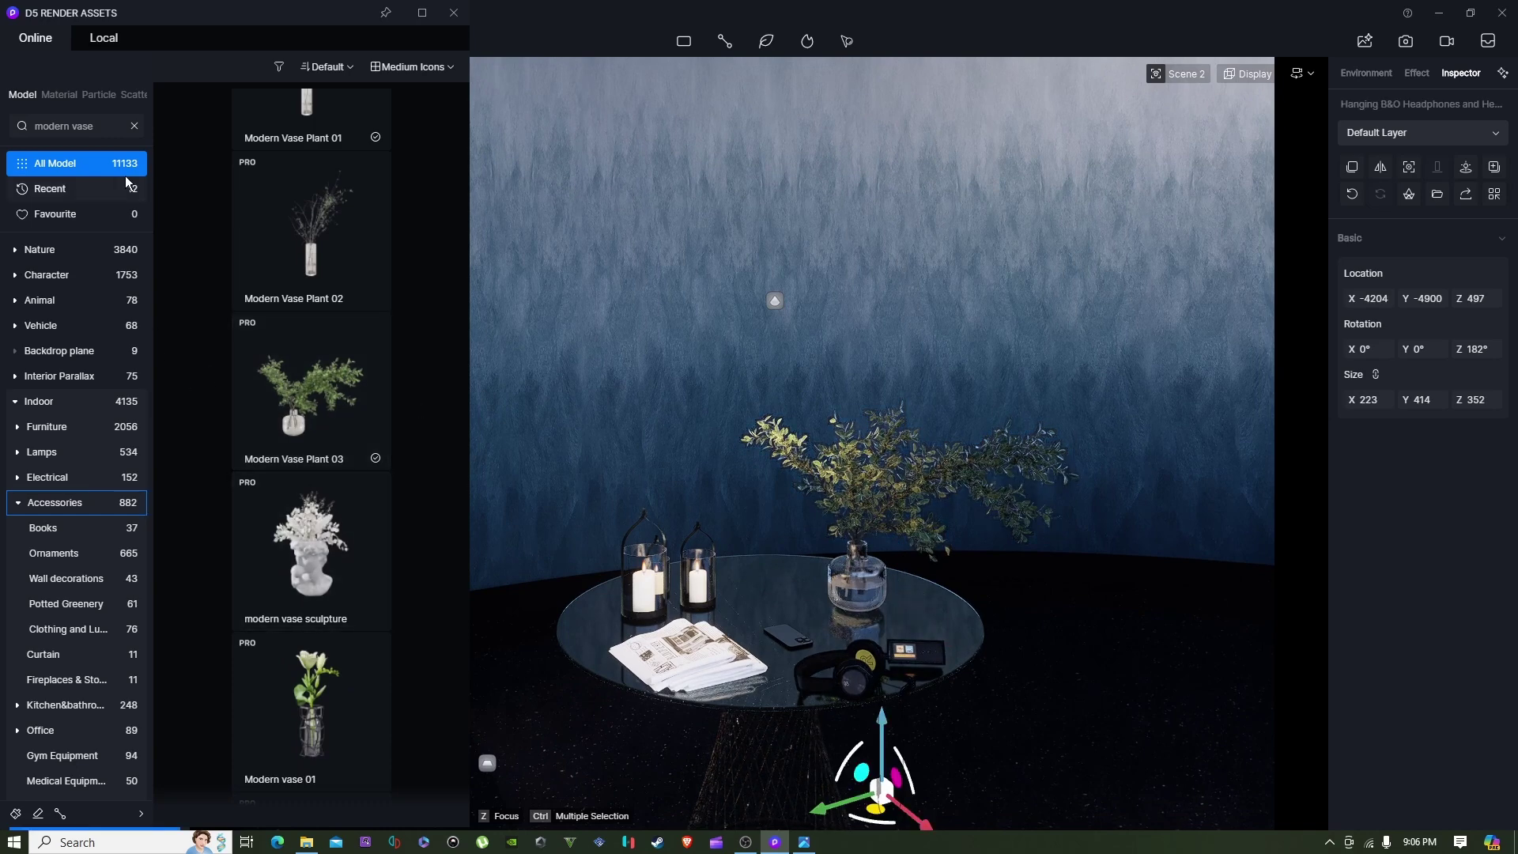
pyautogui.click(134, 128)
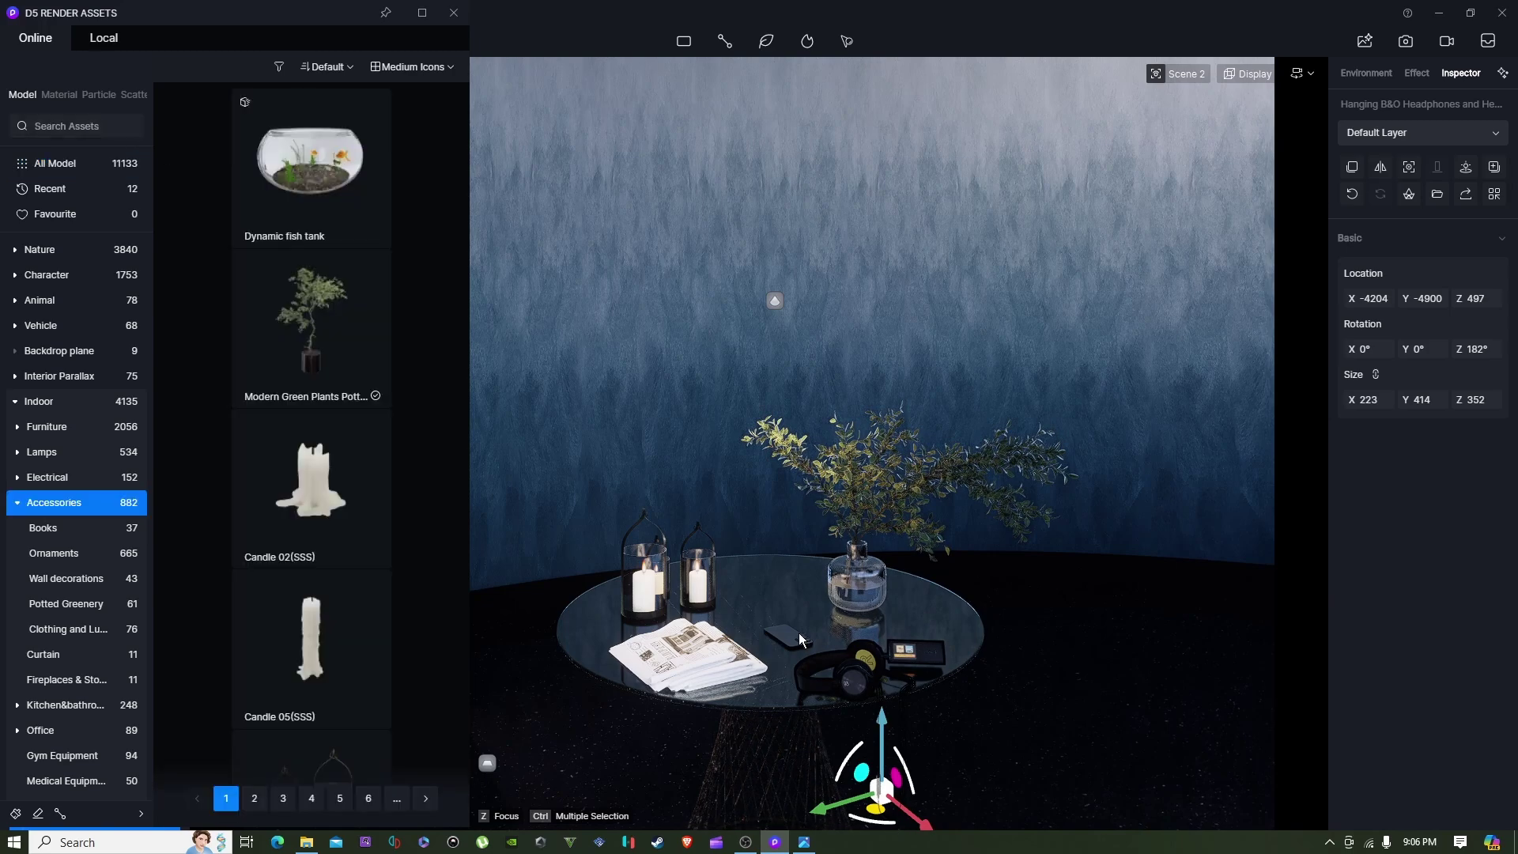
pyautogui.click(793, 638)
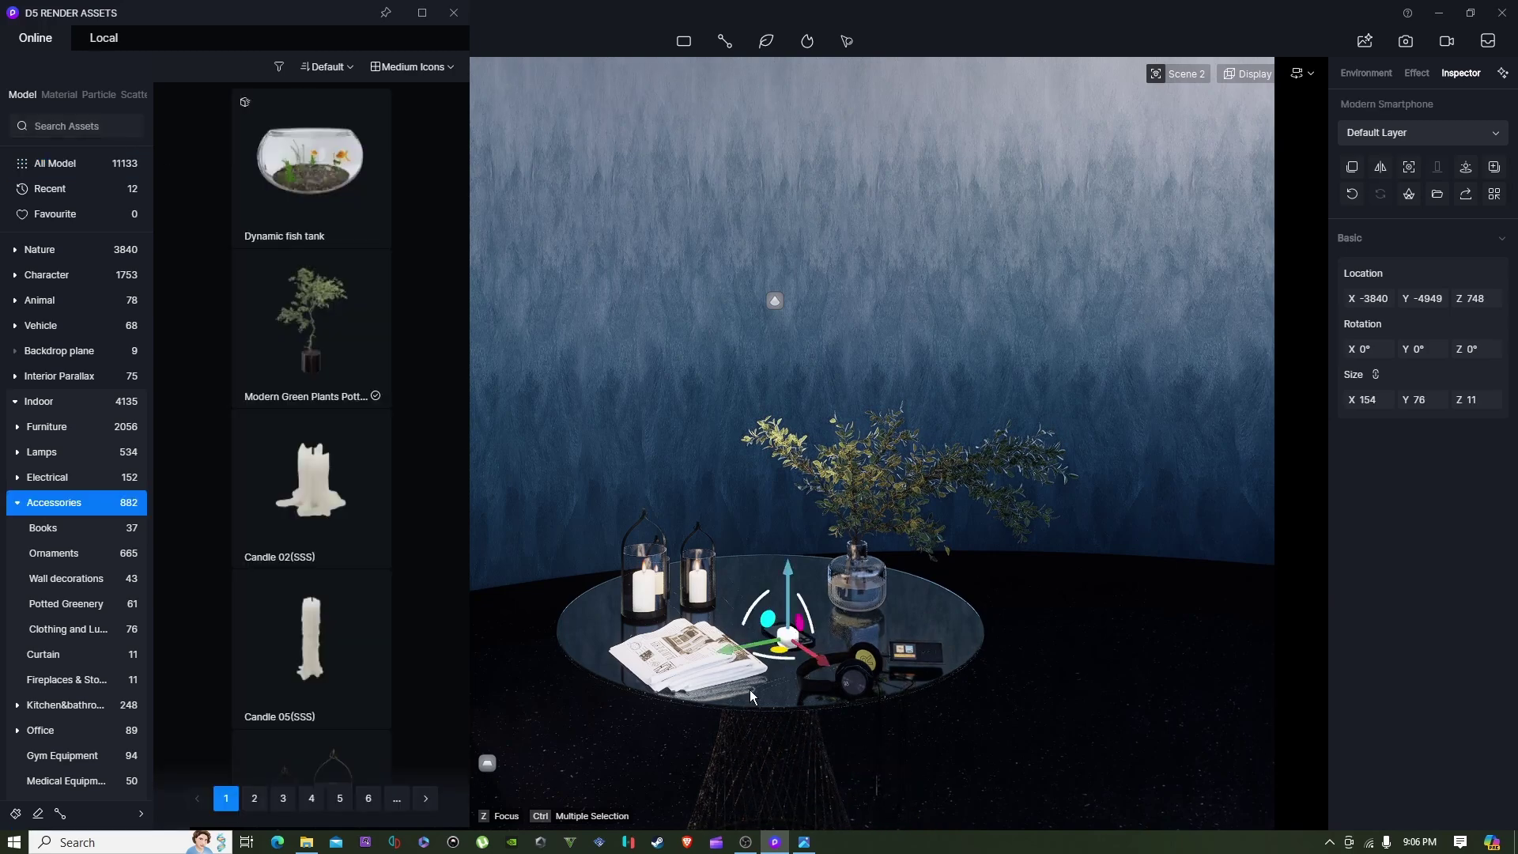
# Close the asset library and return to the saved Scene 2 view.
pyautogui.scroll(3, 756, 732)
pyautogui.moveTo(751, 701); pyautogui.dragTo(719, 283, button='right')
pyautogui.click(452, 16)
pyautogui.scroll(-5, 771, 475)
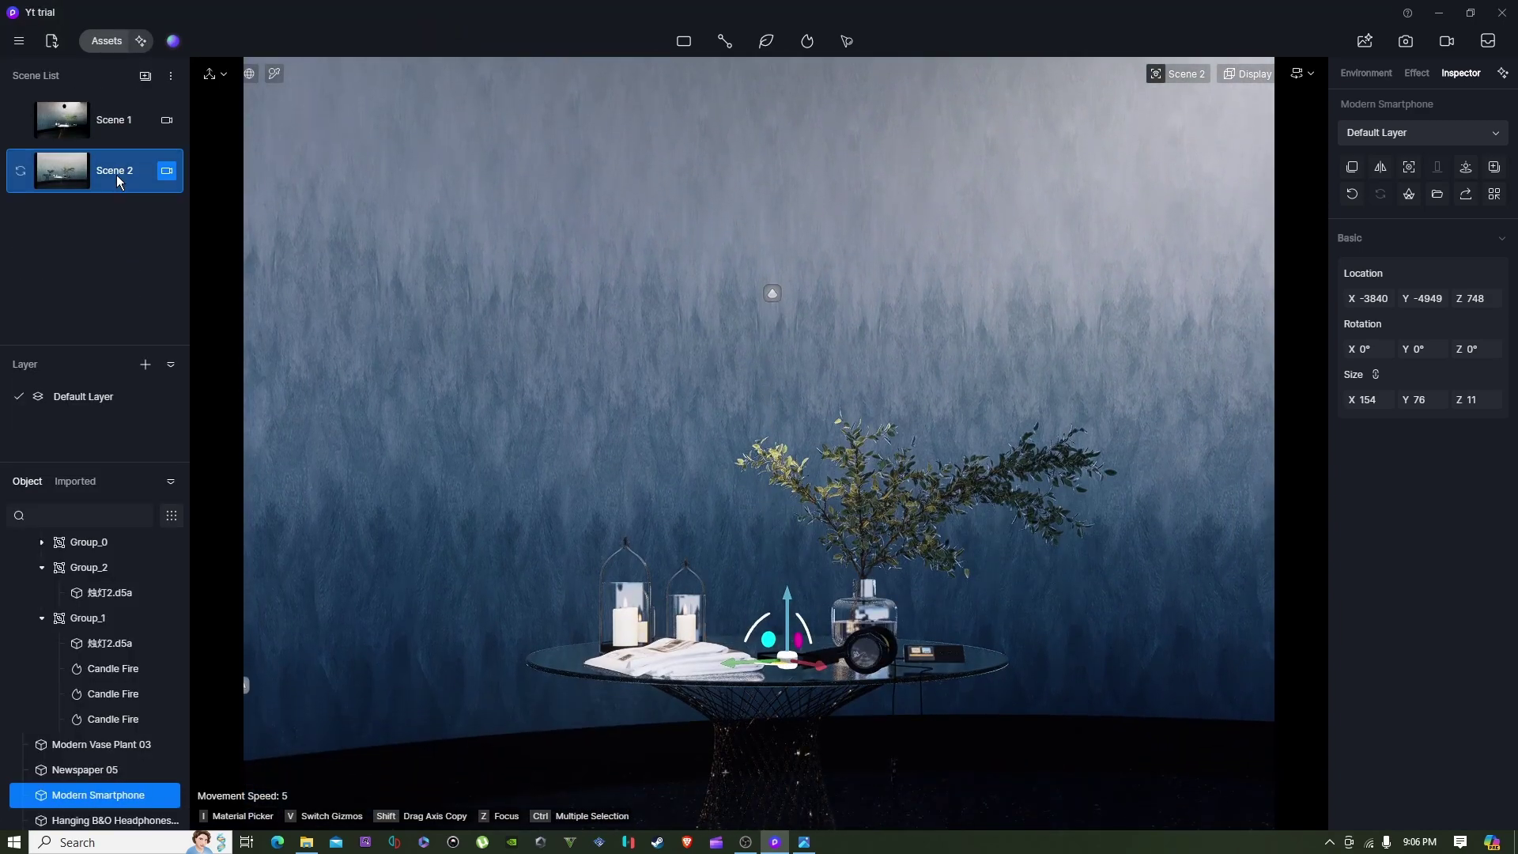
pyautogui.click(113, 173)
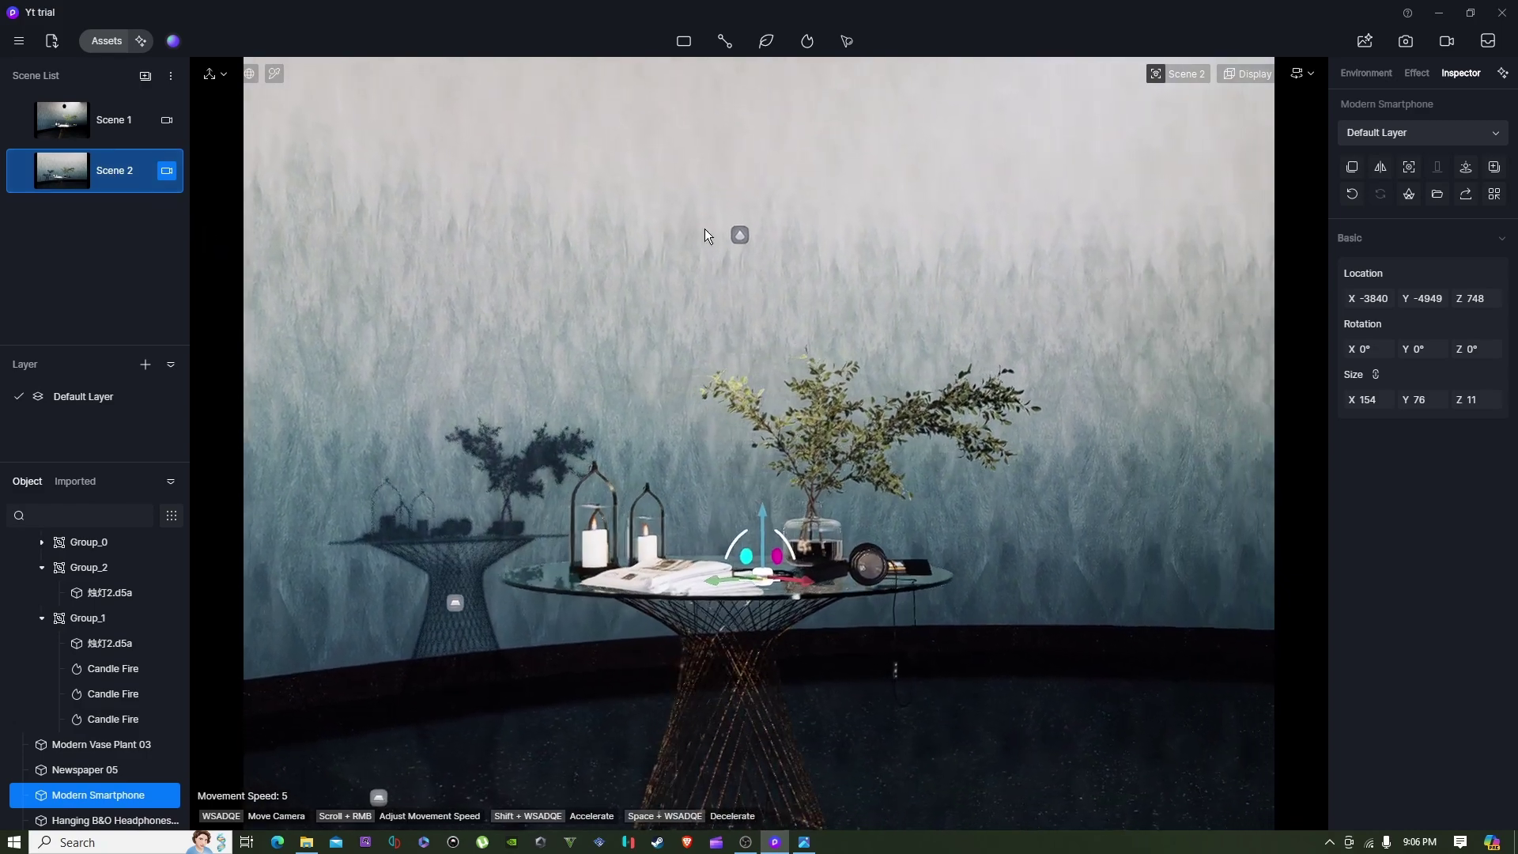
# Examine the existing spotlight above the table and place a second spotlight beside the curved wall, left of the candle lanterns.
pyautogui.click(742, 237)
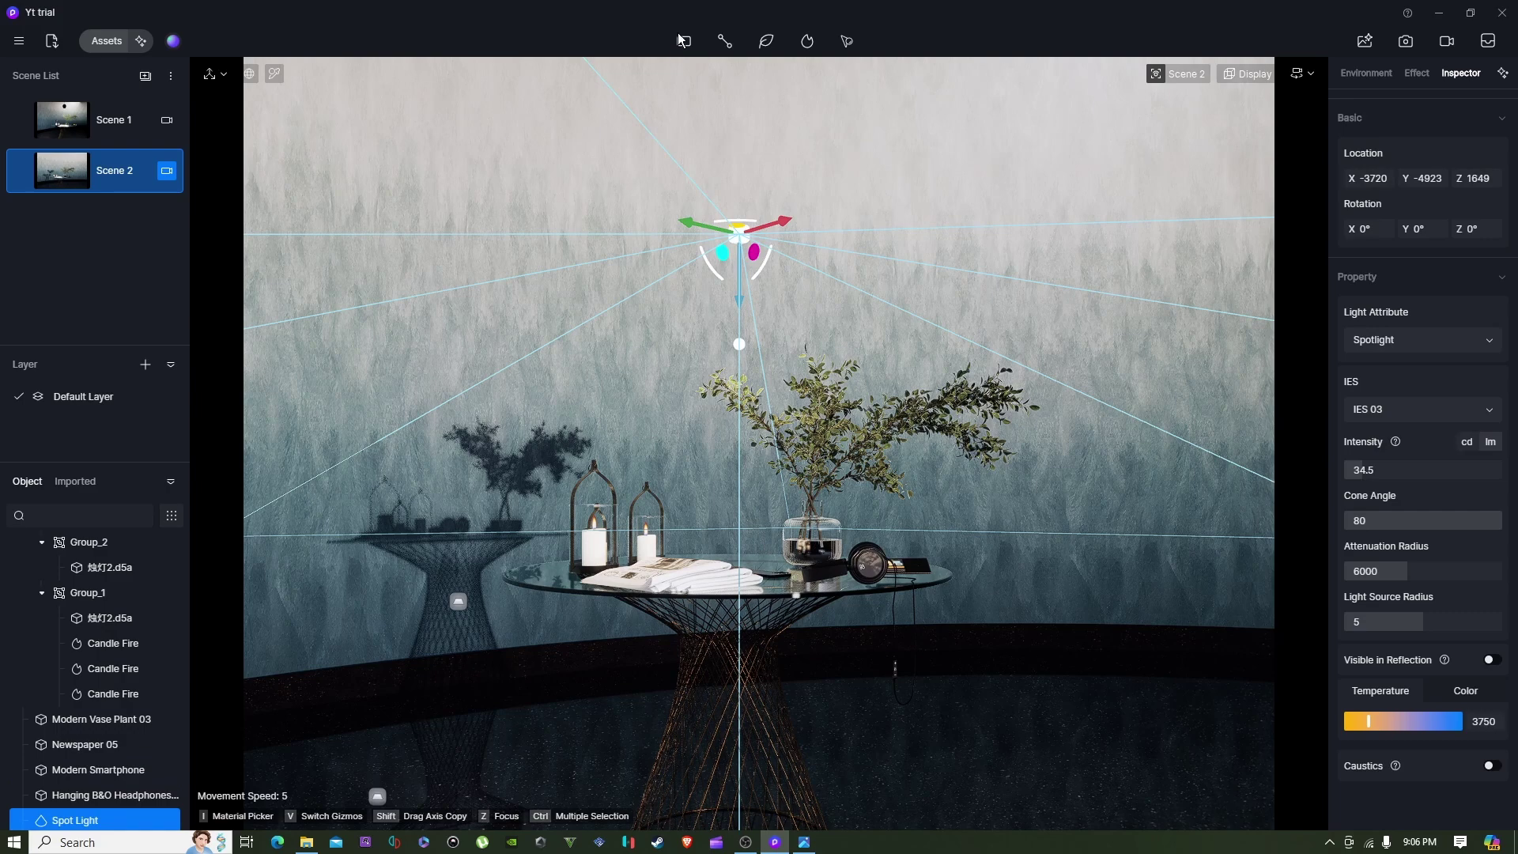
pyautogui.moveTo(681, 36)
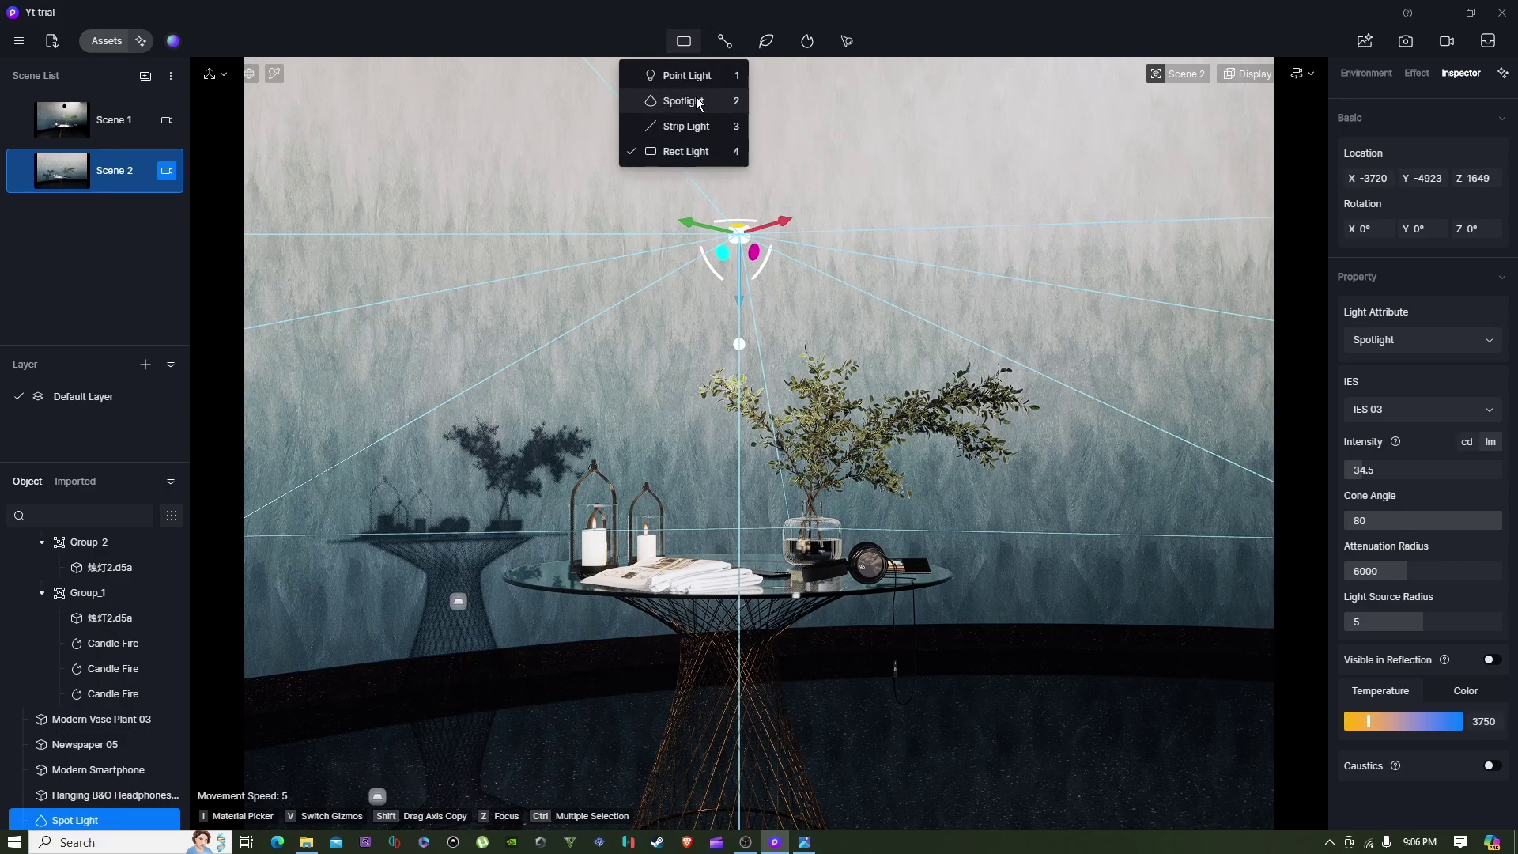
pyautogui.click(685, 101)
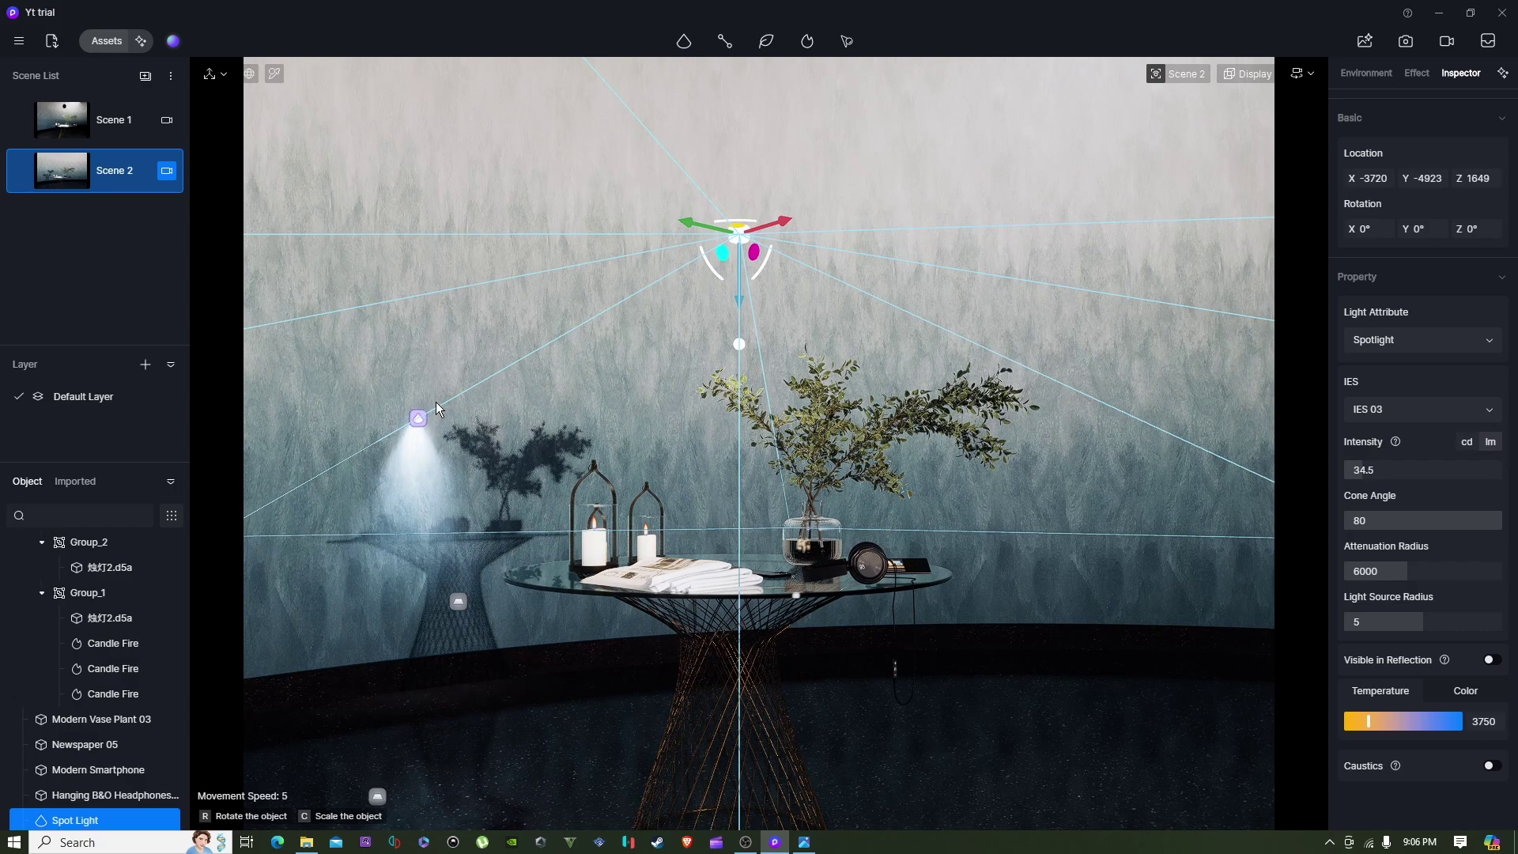
pyautogui.click(449, 381)
pyautogui.moveTo(472, 380)
pyautogui.mouseDown()
pyautogui.moveTo(680, 396)
pyautogui.moveTo(474, 387)
pyautogui.mouseUp()
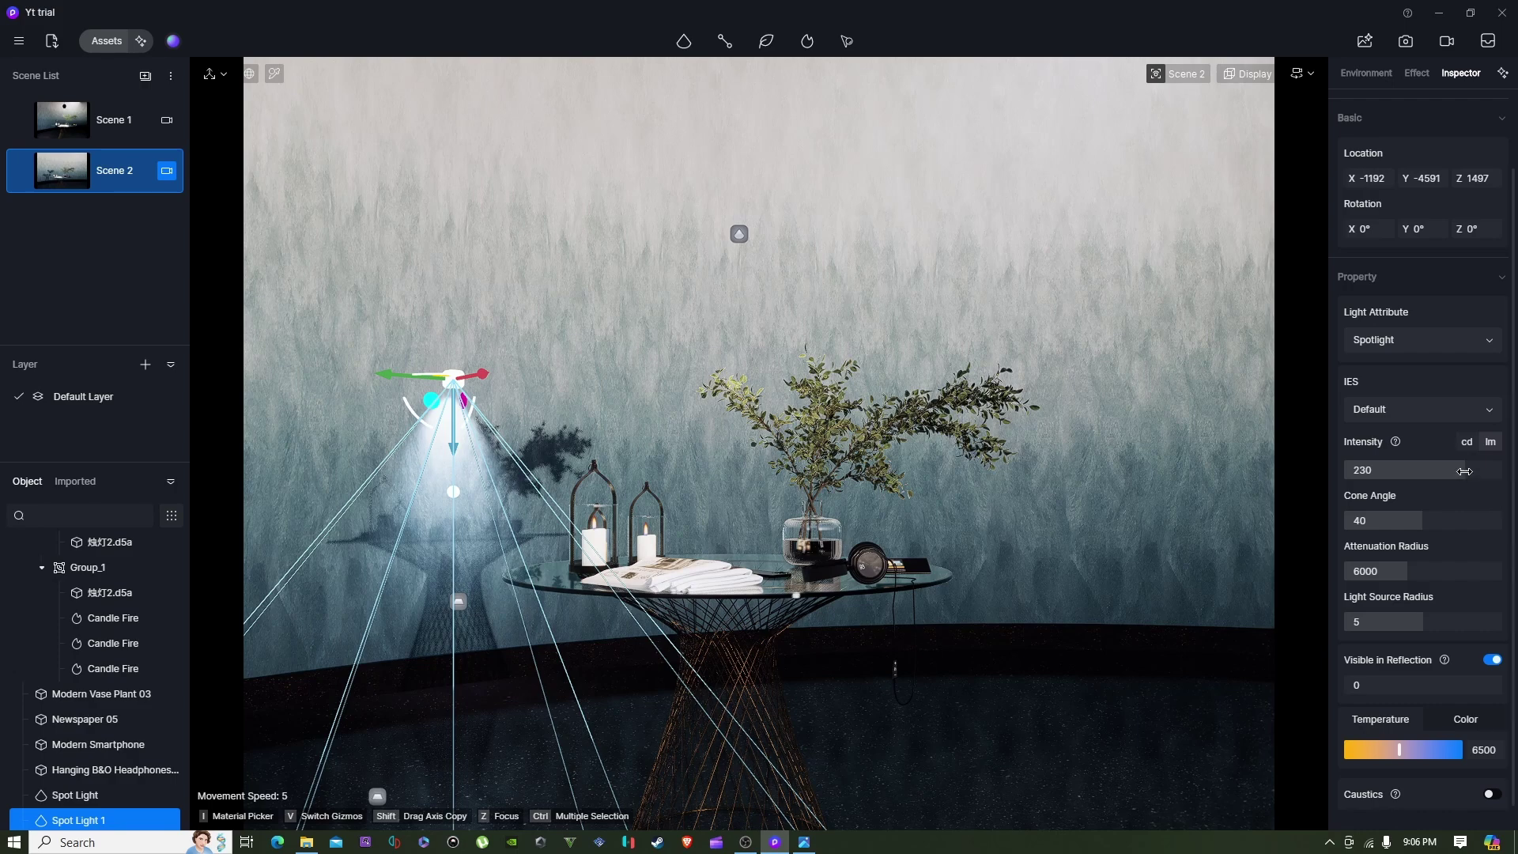
# Set the new spotlight's intensity to 201 lm, cone angle to 33 and attenuation radius to 1884, and use white Color instead of Temperature.
pyautogui.moveTo(1454, 470); pyautogui.dragTo(1365, 572)
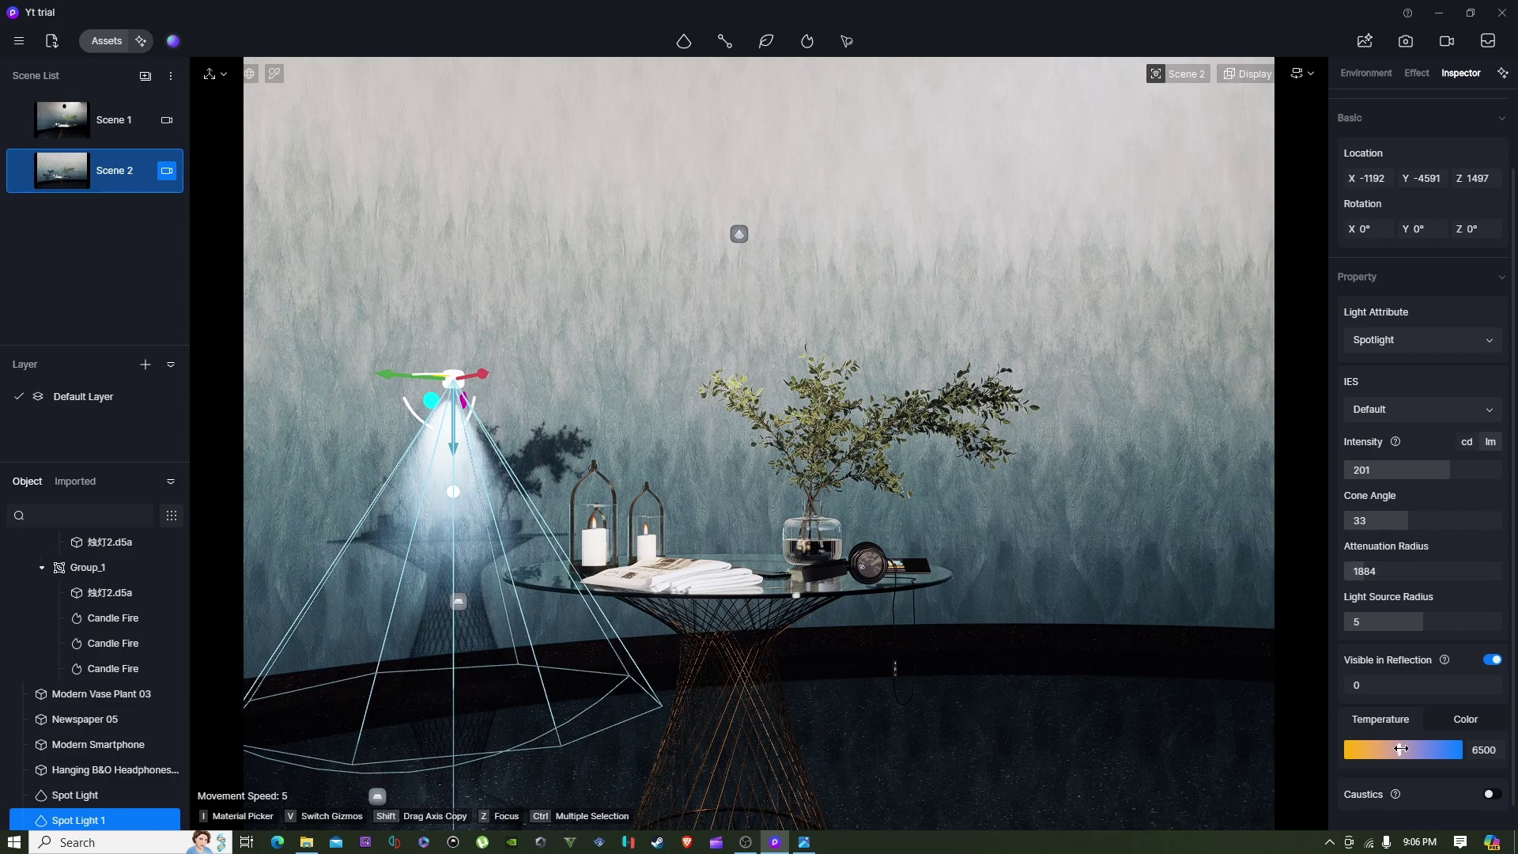
pyautogui.moveTo(1398, 748)
pyautogui.mouseDown()
pyautogui.moveTo(1357, 745)
pyautogui.moveTo(1486, 751)
pyautogui.moveTo(1406, 747)
pyautogui.mouseUp()
pyautogui.click(1459, 720)
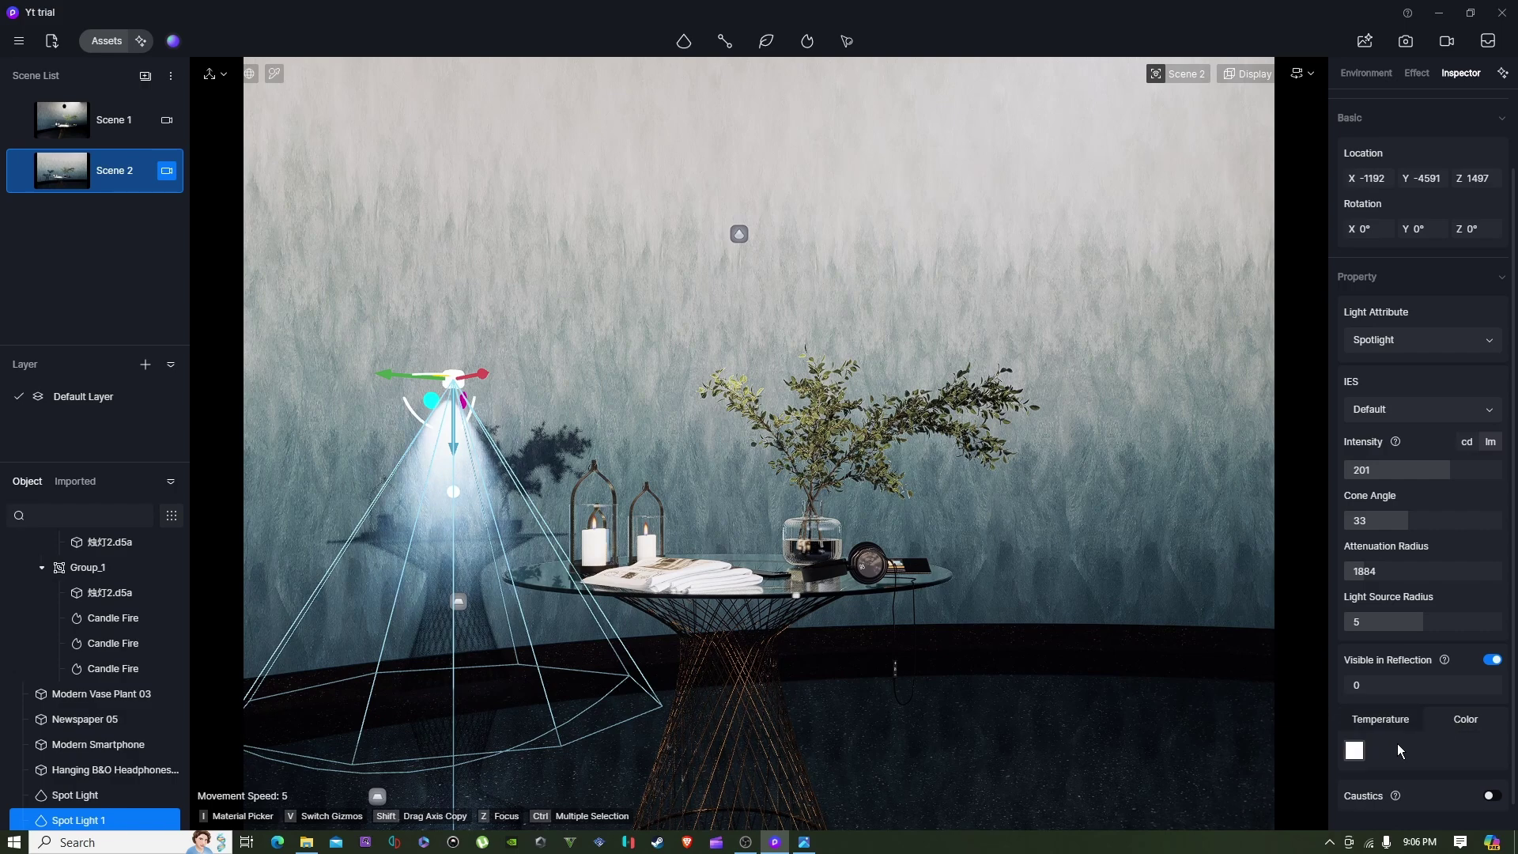
pyautogui.click(1361, 756)
pyautogui.moveTo(1409, 625)
pyautogui.mouseDown()
pyautogui.moveTo(1463, 576)
pyautogui.moveTo(1327, 581)
pyautogui.mouseUp()
pyautogui.click(1413, 543)
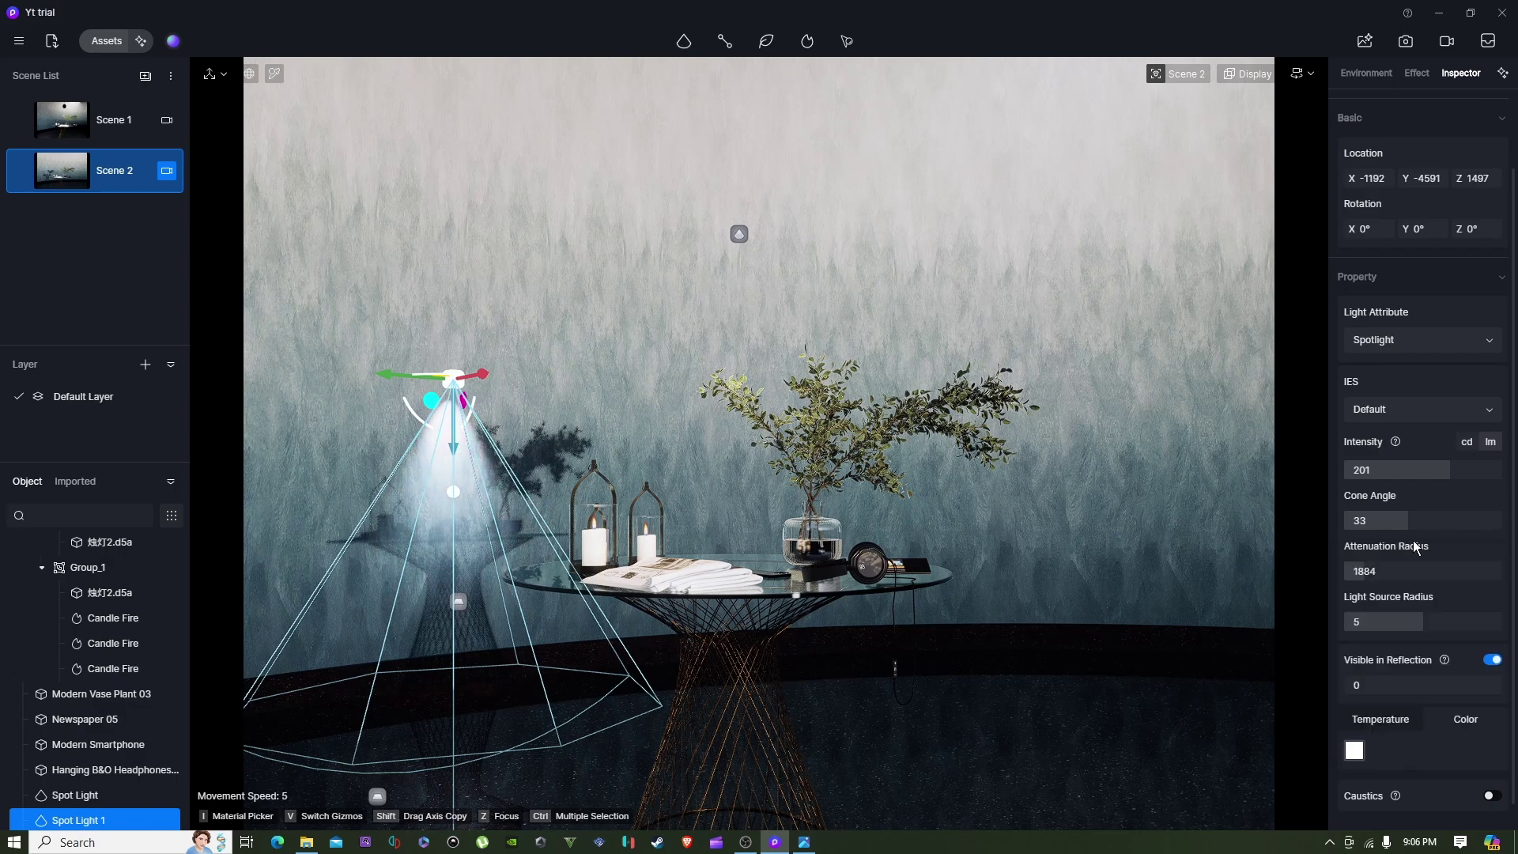
pyautogui.scroll(-1, 1413, 543)
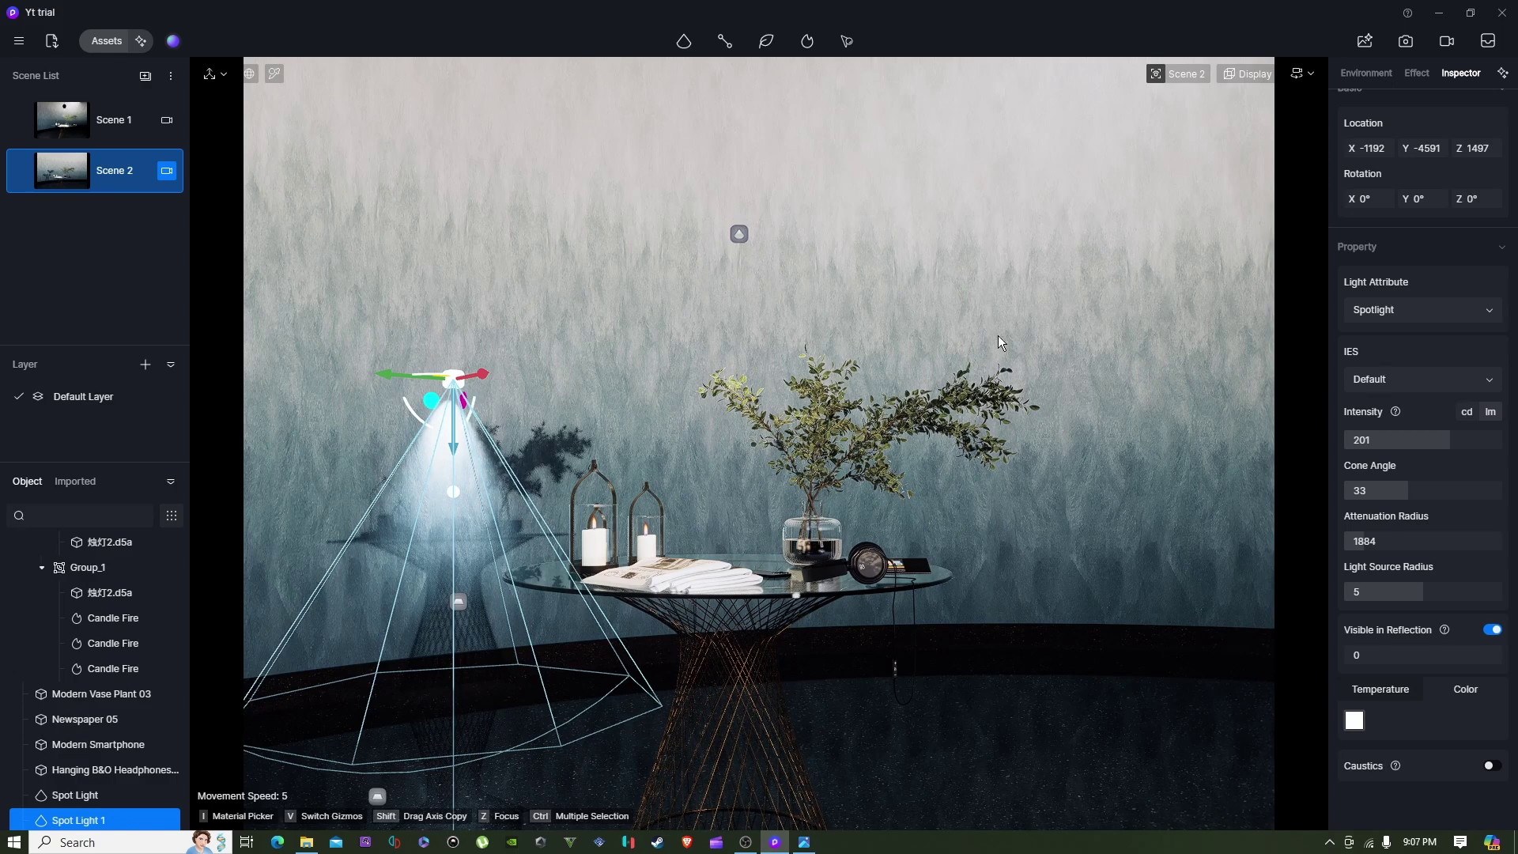
# Try the IES 03 profile on the new spotlight and shift the light along its X axis to about -1373.
pyautogui.click(1455, 381)
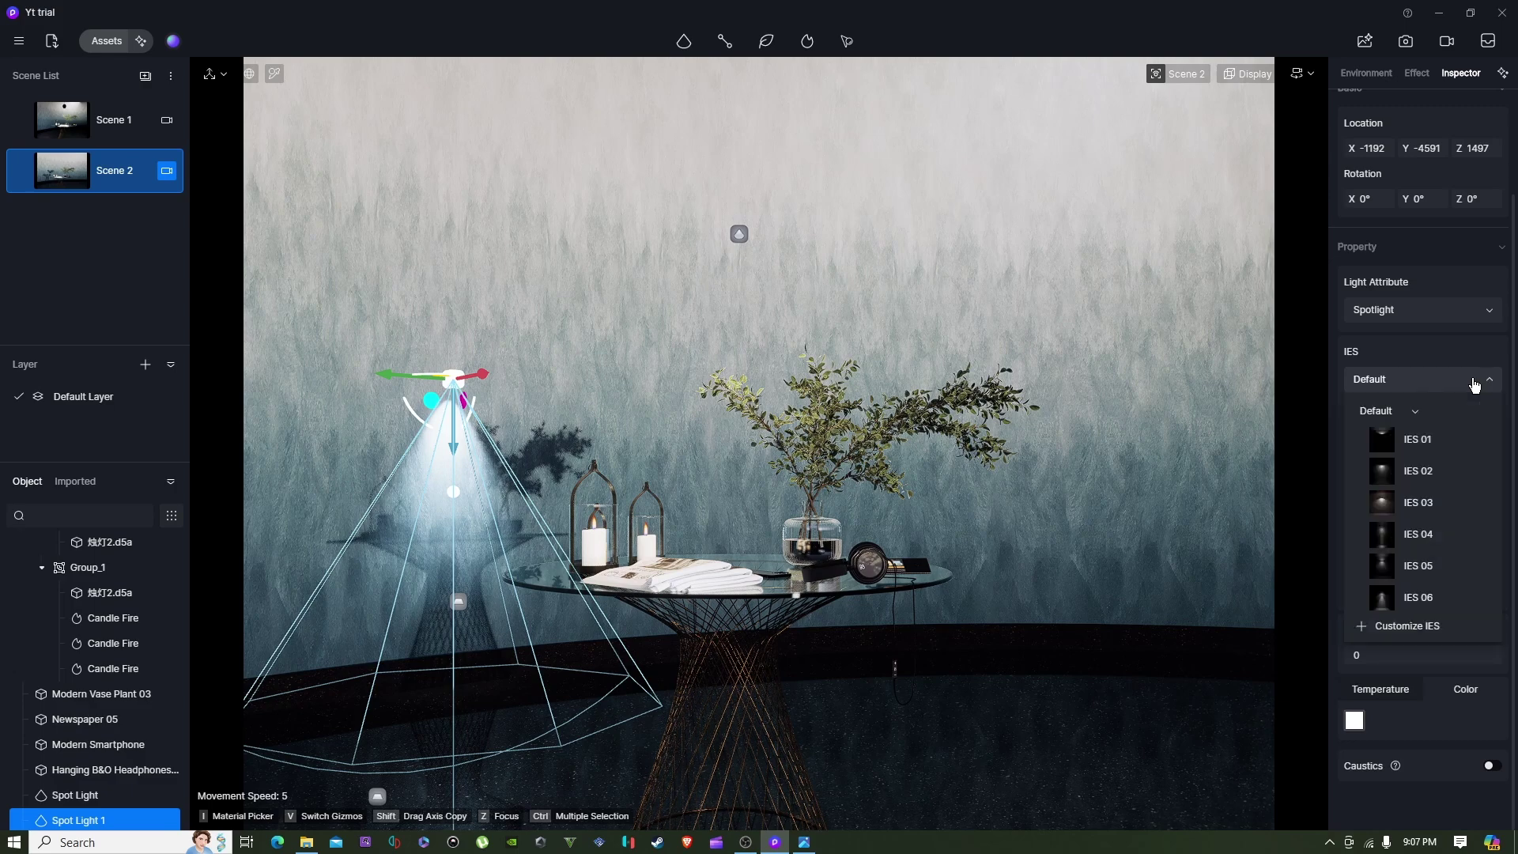
pyautogui.click(1410, 502)
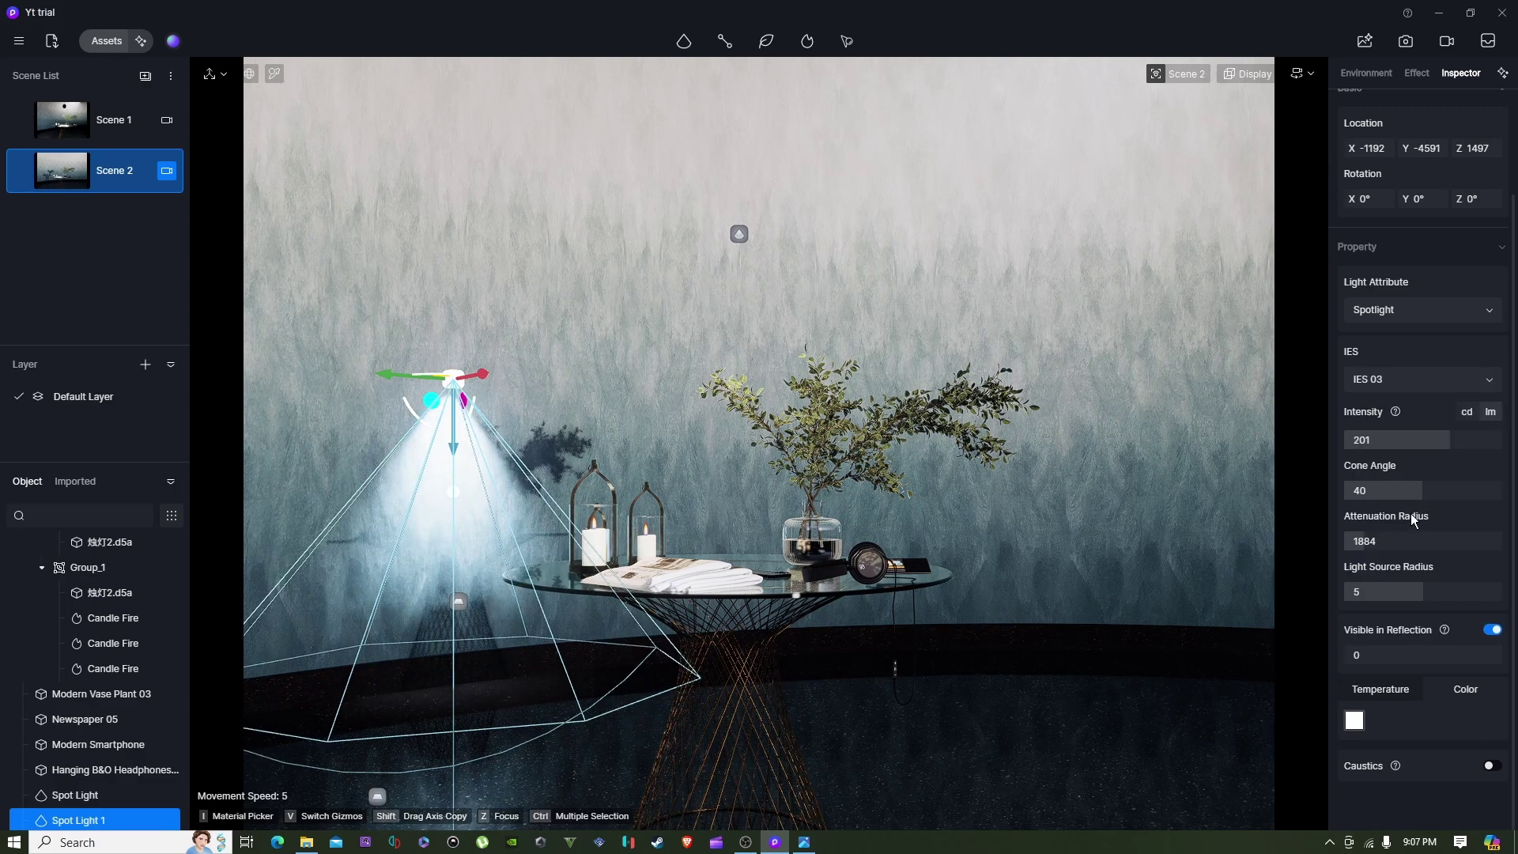
pyautogui.moveTo(484, 376); pyautogui.dragTo(500, 371)
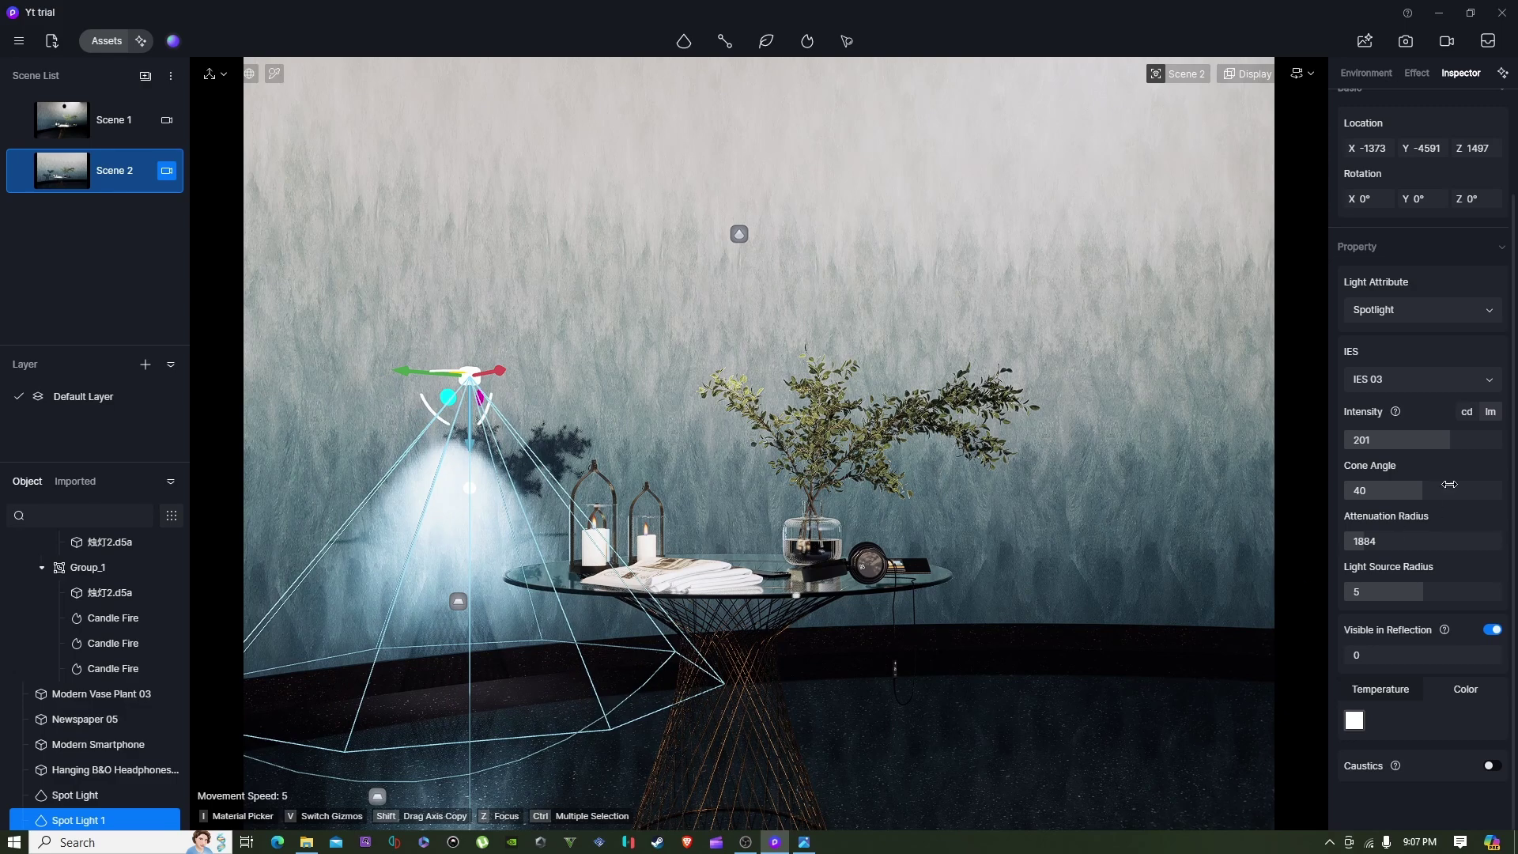
# Apply the IES 04 profile to the new spotlight and shift the light along its X axis to about -1175.
pyautogui.click(1453, 380)
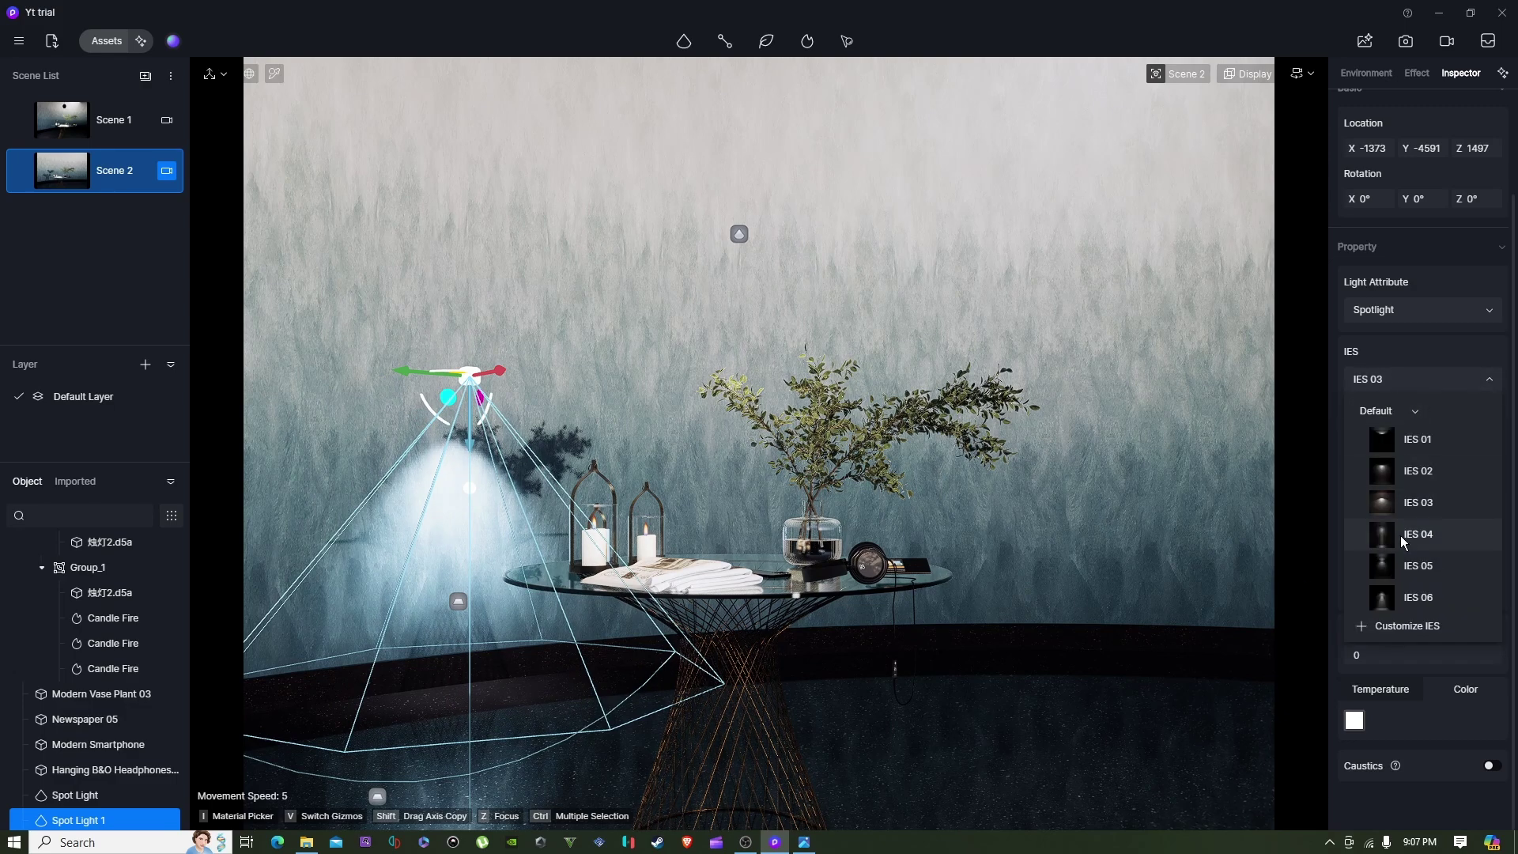
pyautogui.click(1401, 534)
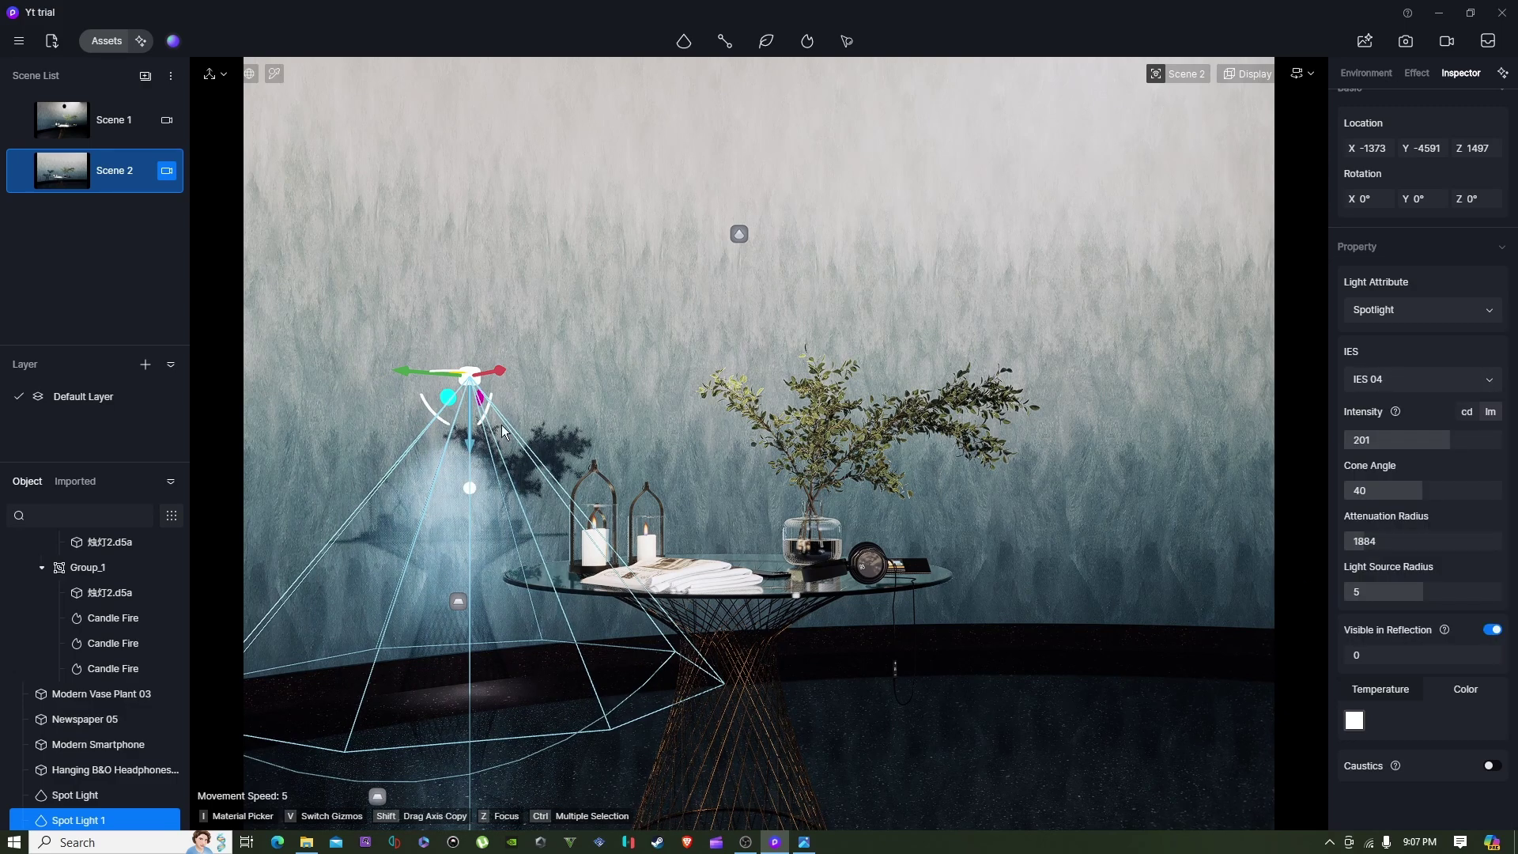
pyautogui.moveTo(500, 369)
pyautogui.mouseDown()
pyautogui.moveTo(466, 378)
pyautogui.moveTo(481, 376)
pyautogui.mouseUp()
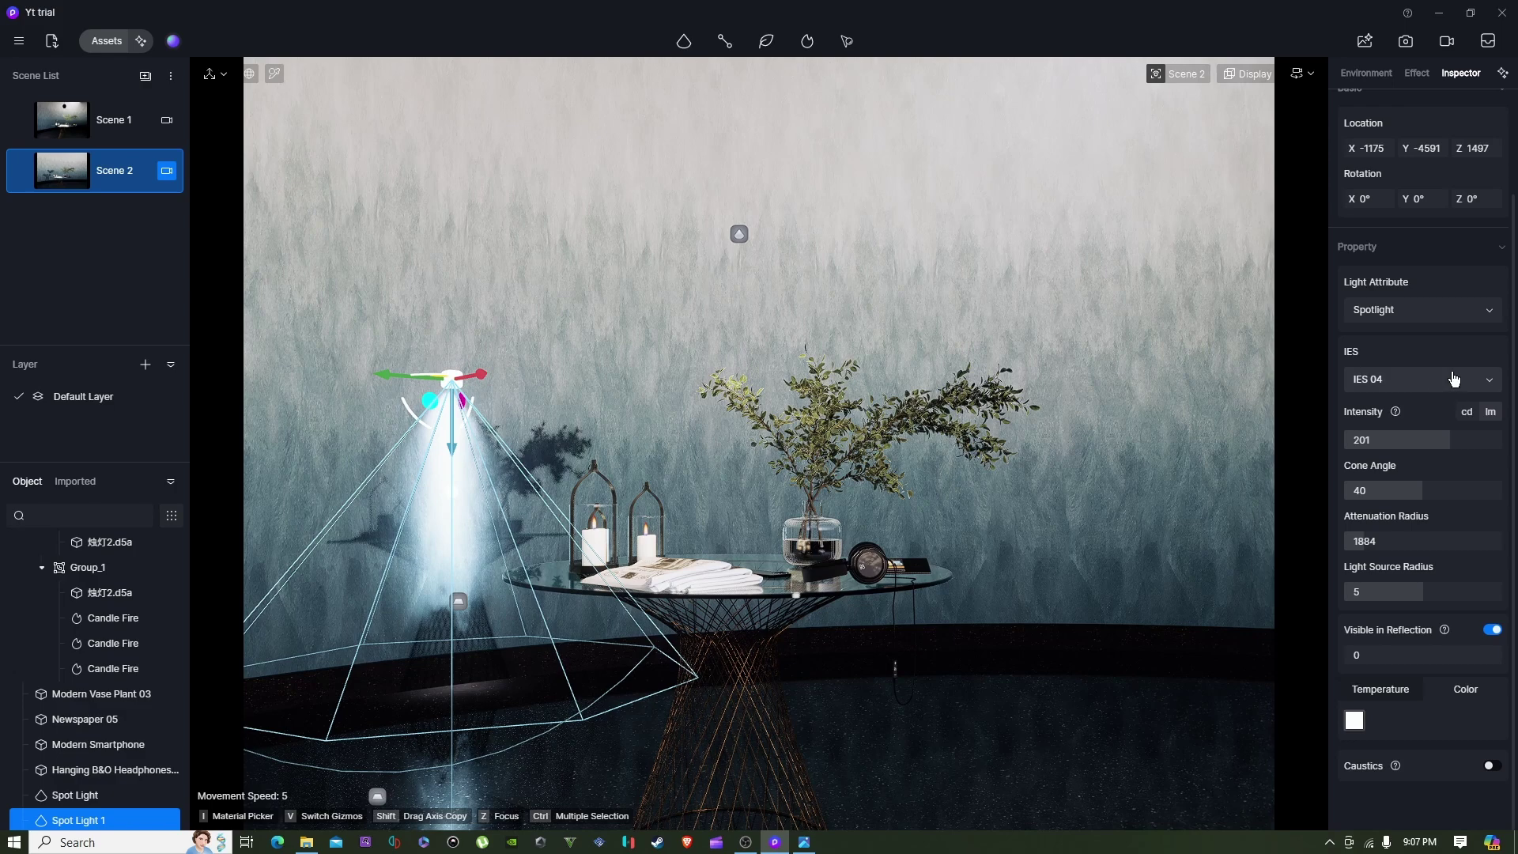
# Review the IES profile list of the second spotlight and delete that spotlight from beside the curved wall.
pyautogui.click(1414, 390)
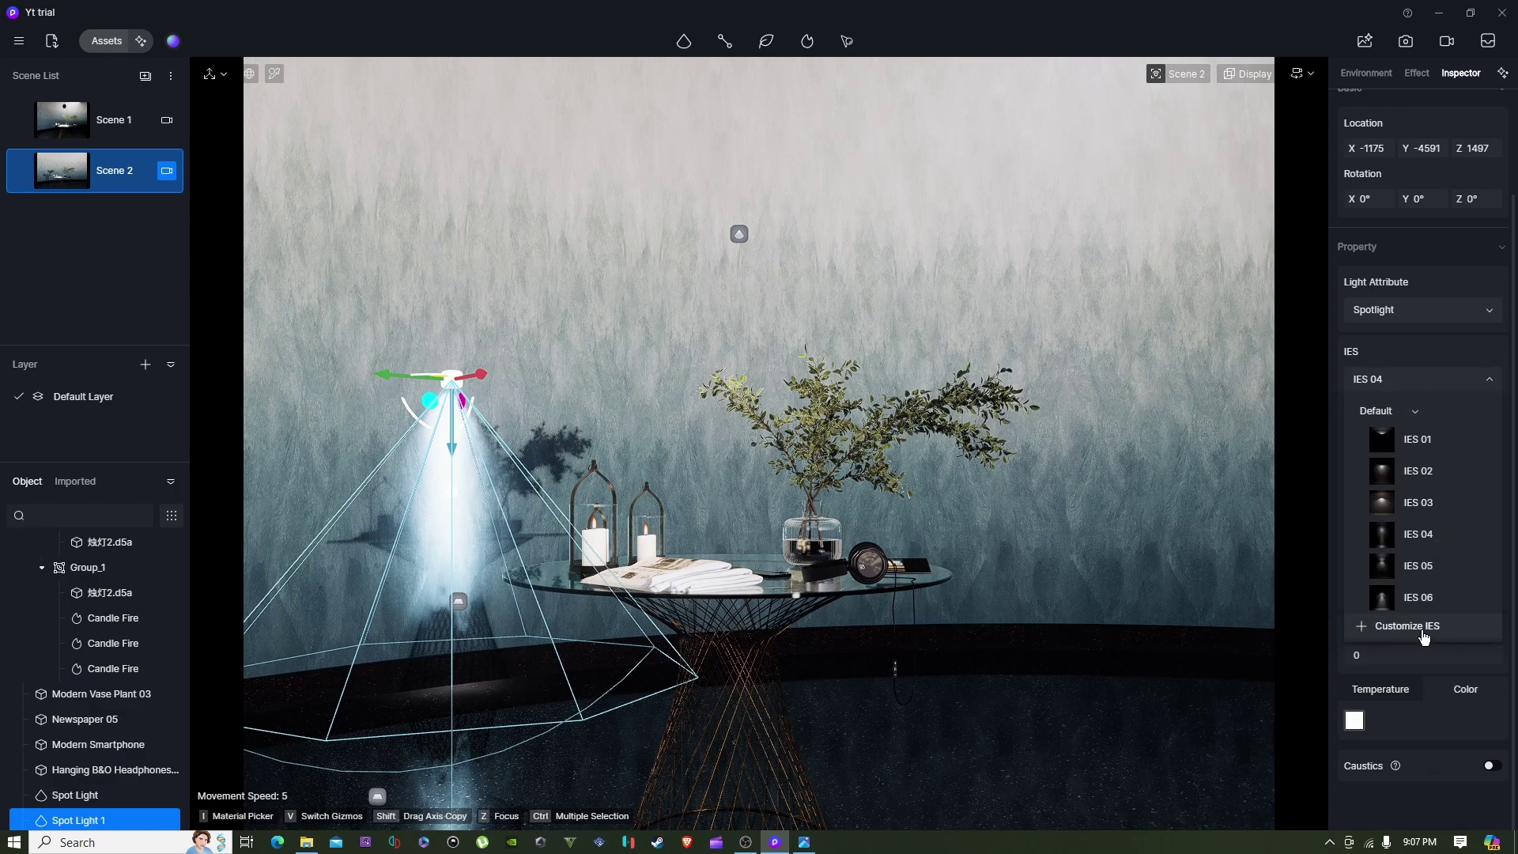
pyautogui.click(1423, 378)
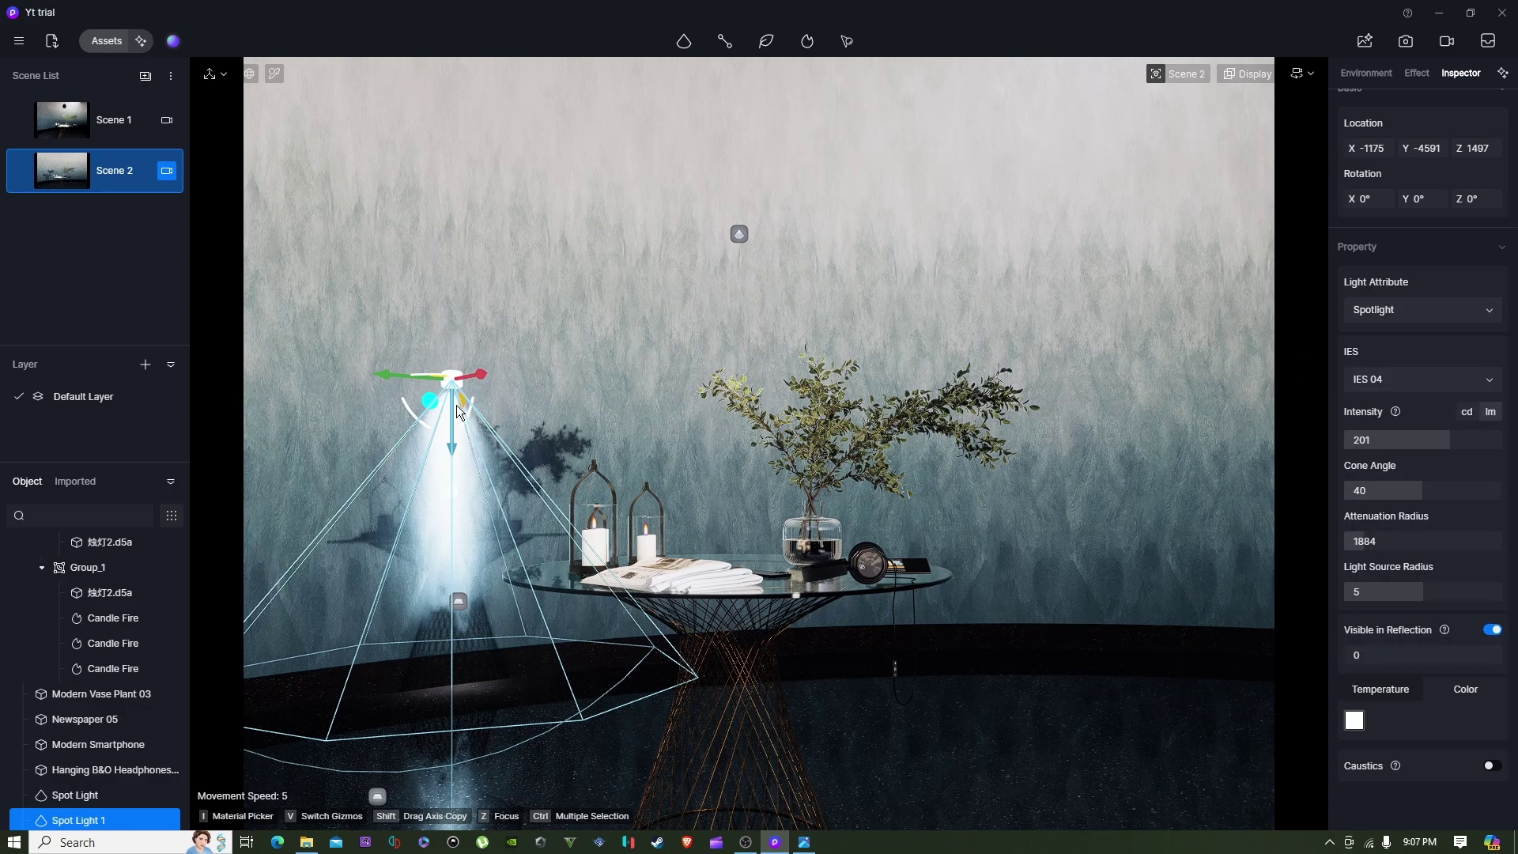
pyautogui.press('Delete')
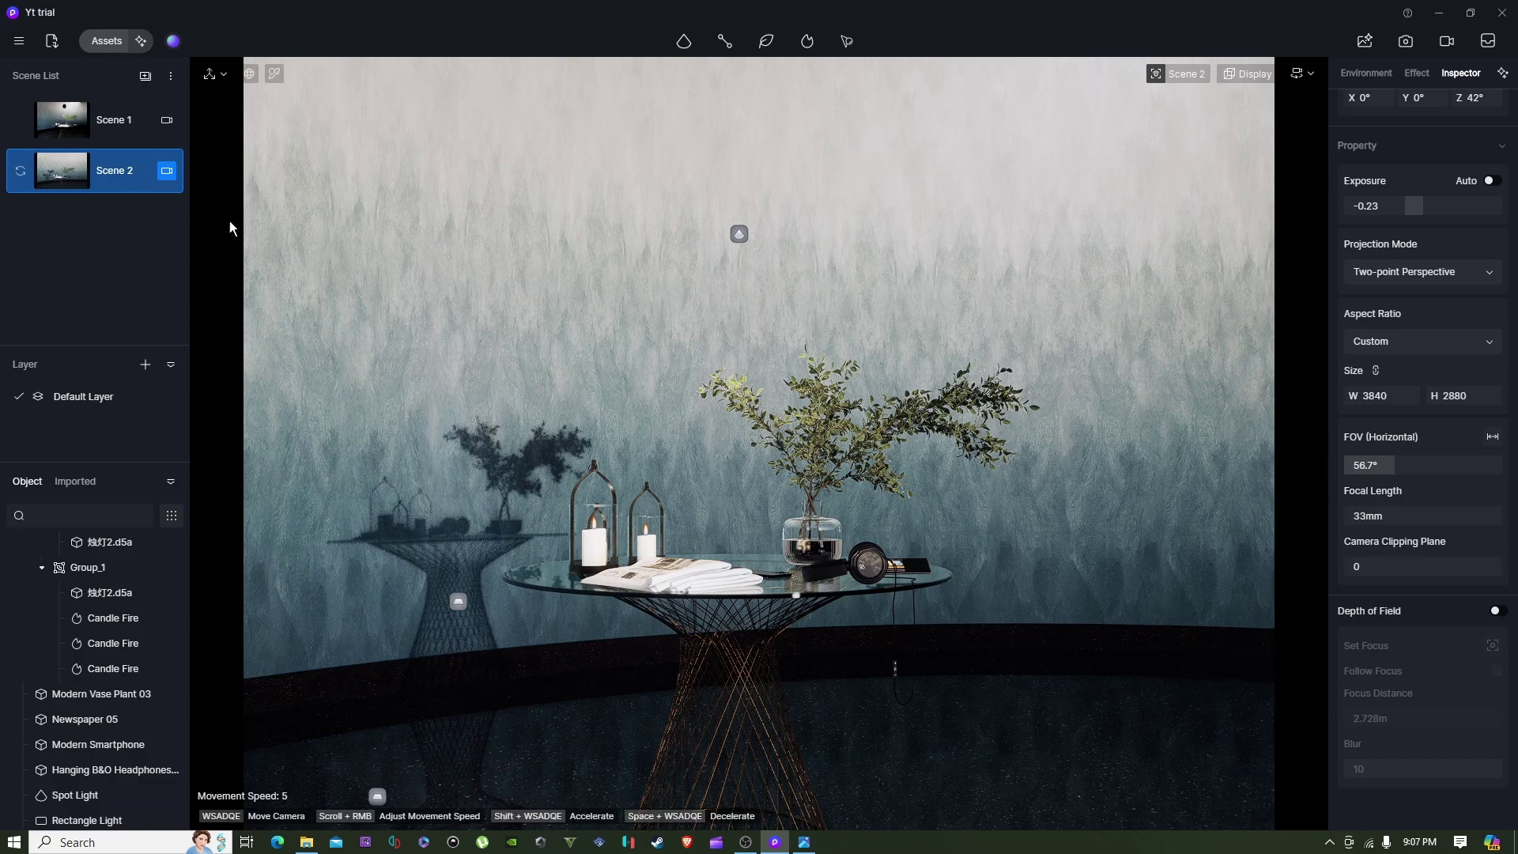
# Examine the rect light in front of the table's wall shadow, trying a move of the light and undoing it.
pyautogui.click(461, 600)
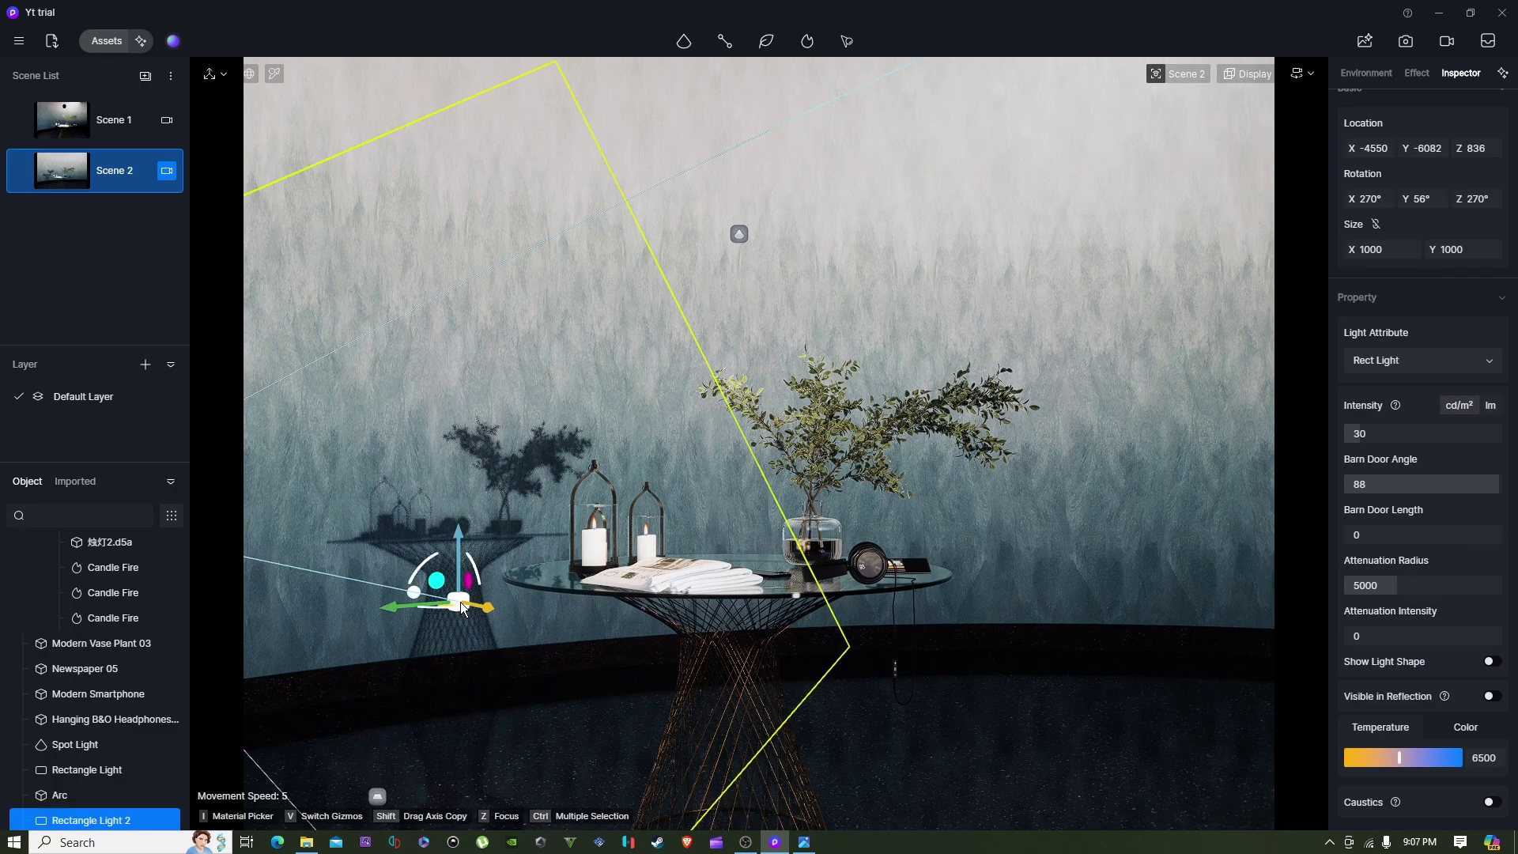
pyautogui.moveTo(393, 612); pyautogui.dragTo(824, 494)
pyautogui.hotkey('ctrl', 'z')
pyautogui.click(461, 604)
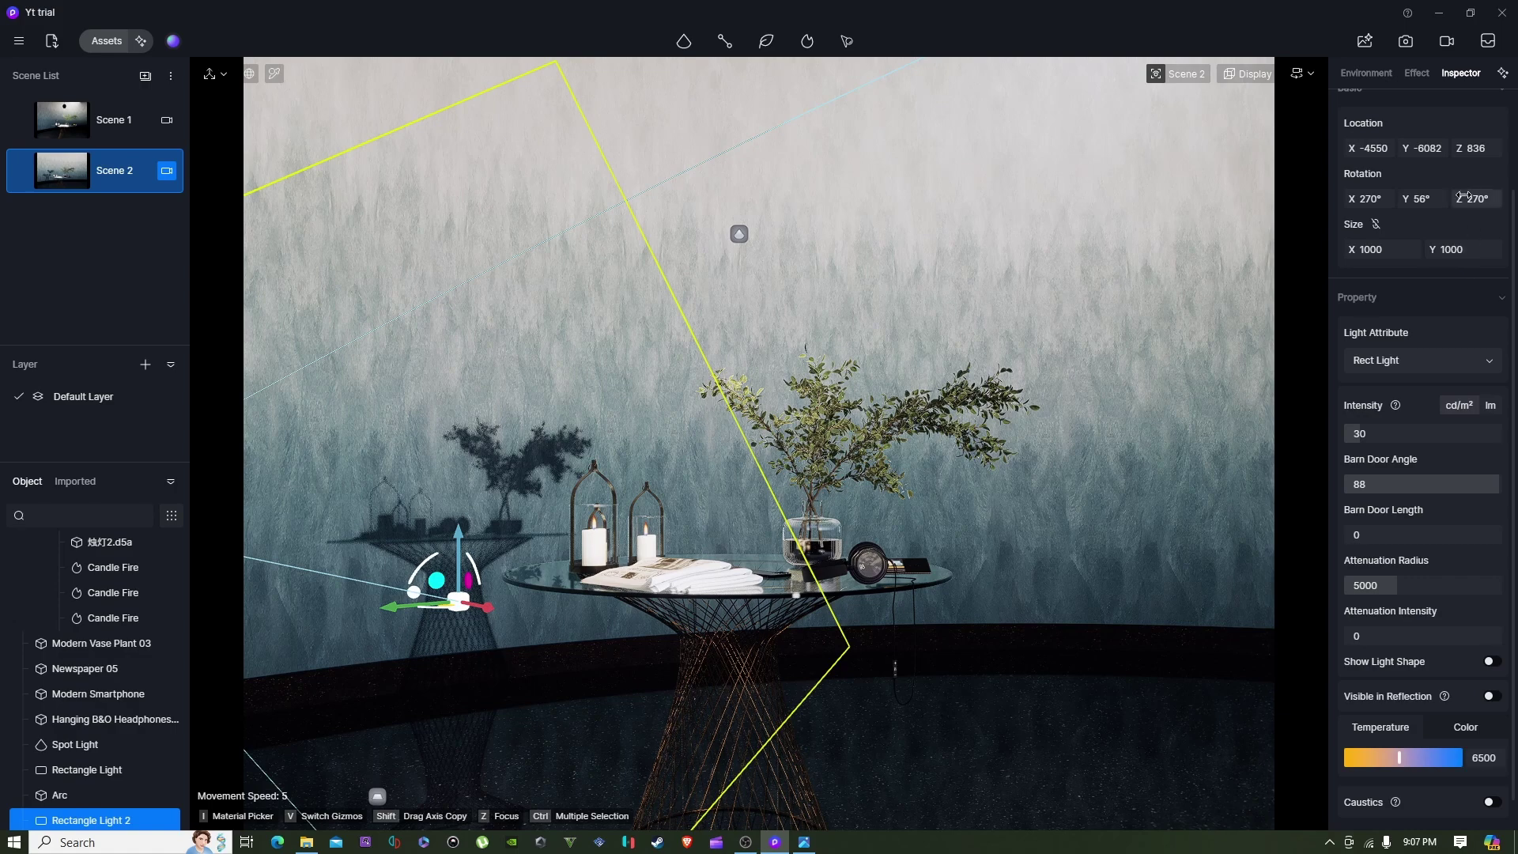
# Place a rect light rotated 90° about Y on the floor right of the table and save the project.
pyautogui.moveTo(685, 44)
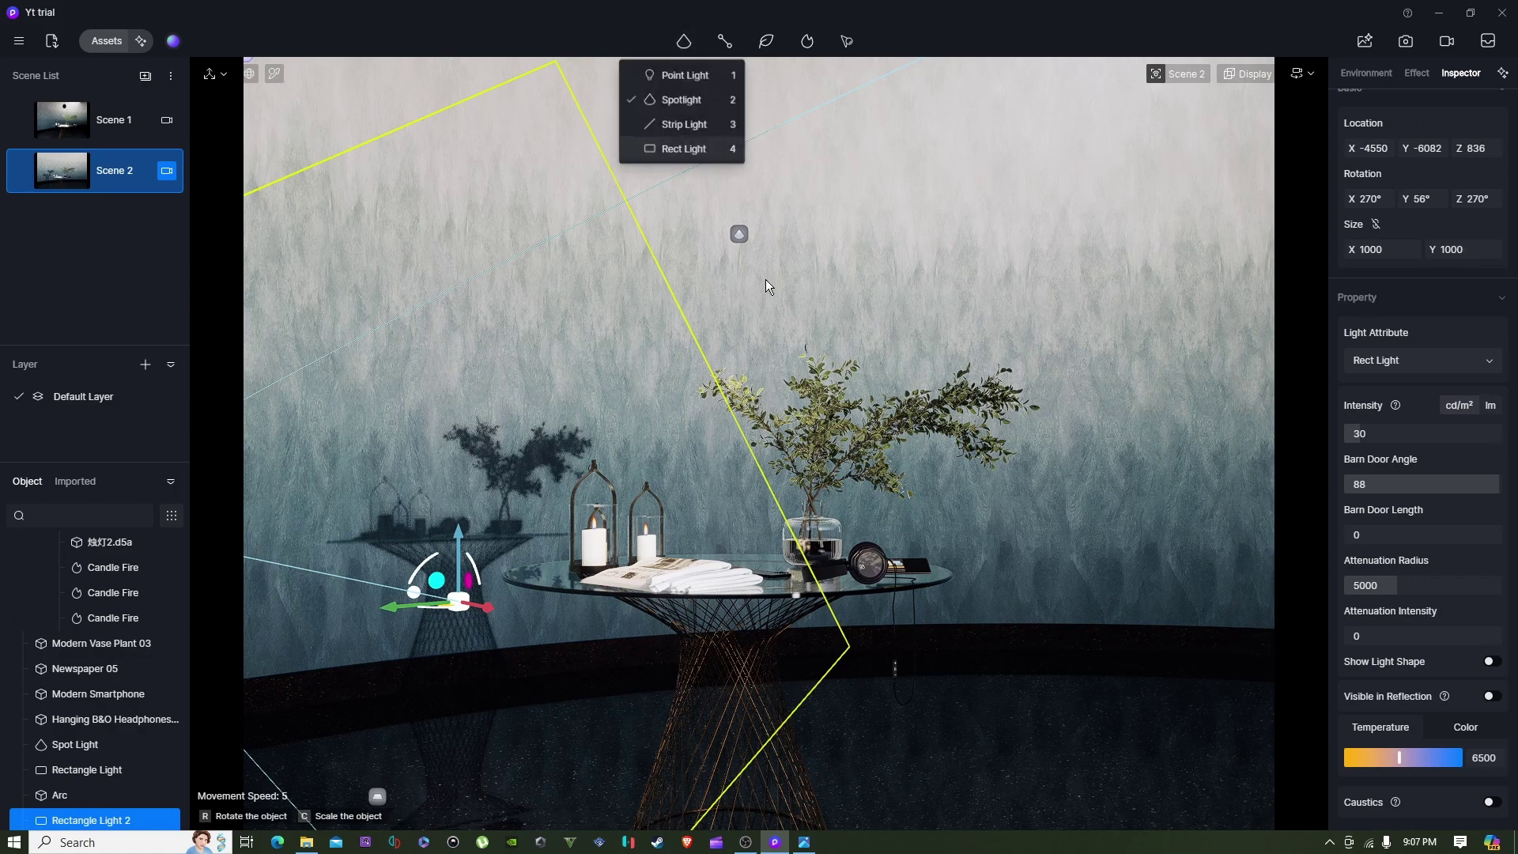
pyautogui.click(689, 139)
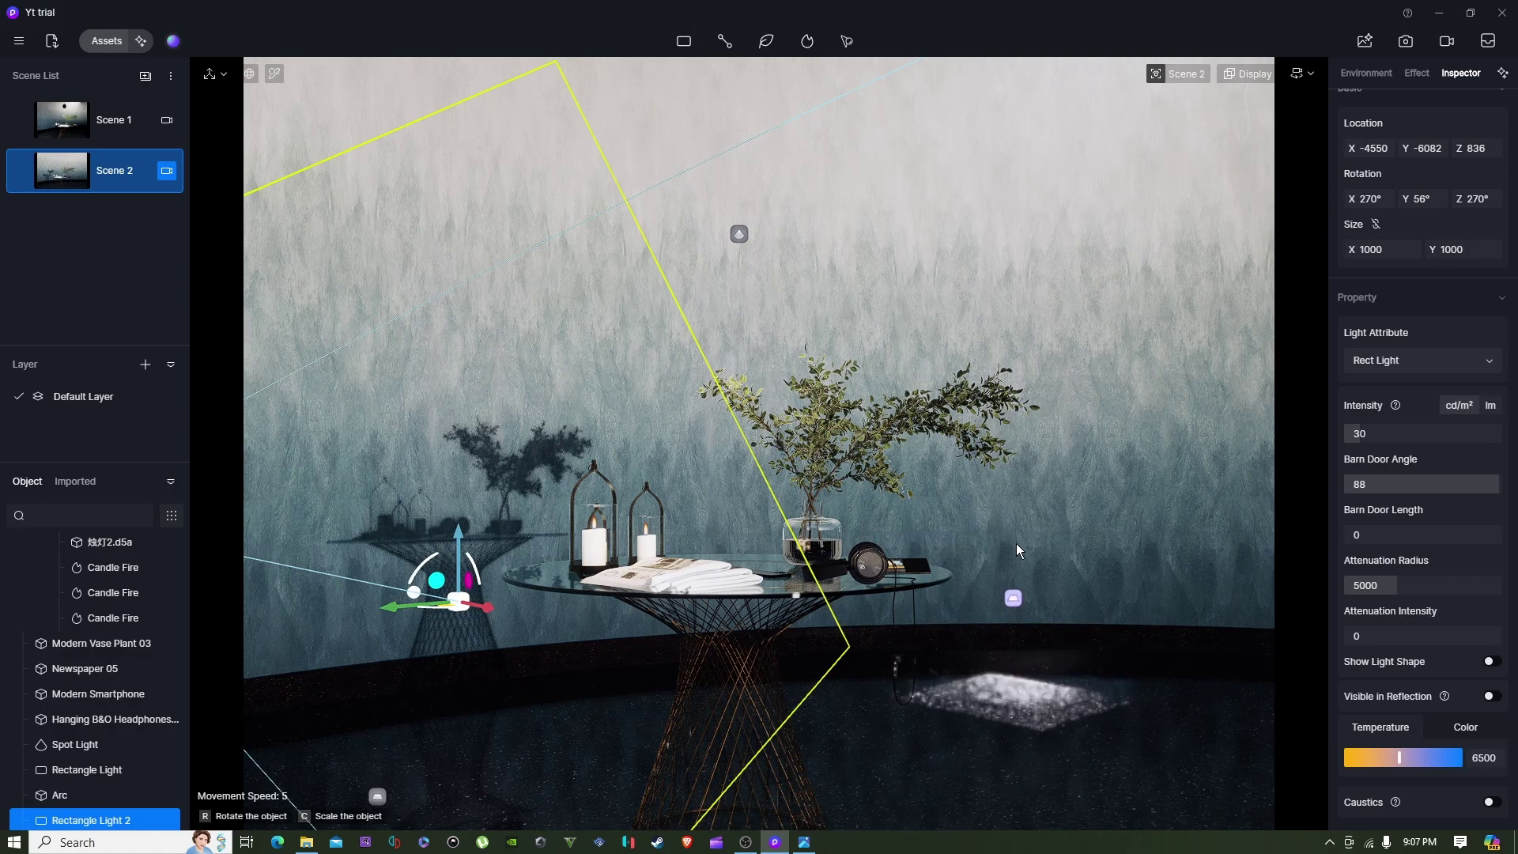
pyautogui.click(1027, 460)
pyautogui.click(1028, 694)
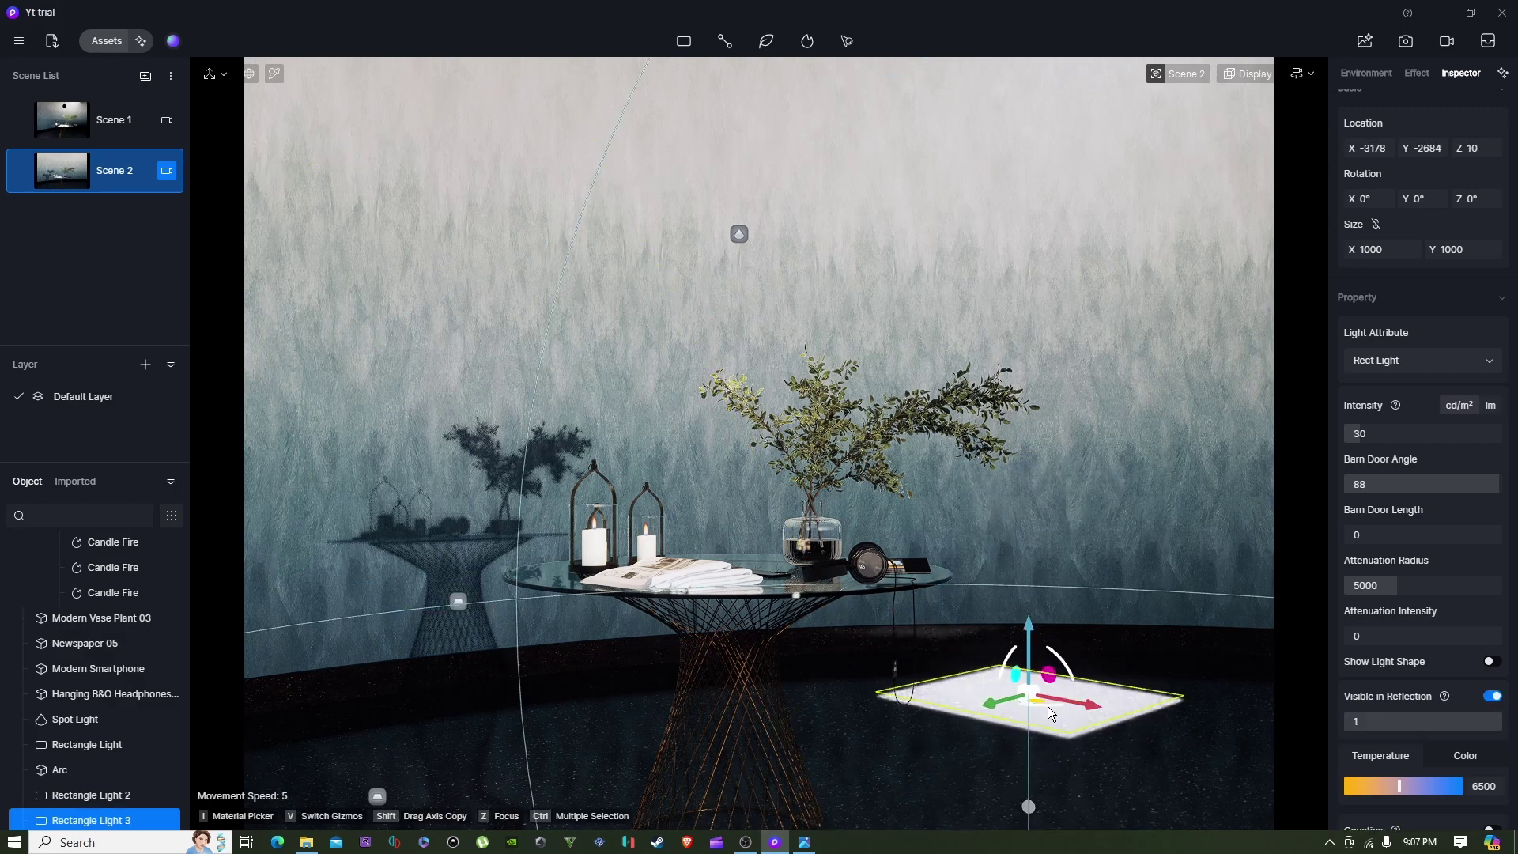
pyautogui.moveTo(1064, 656); pyautogui.dragTo(1048, 714)
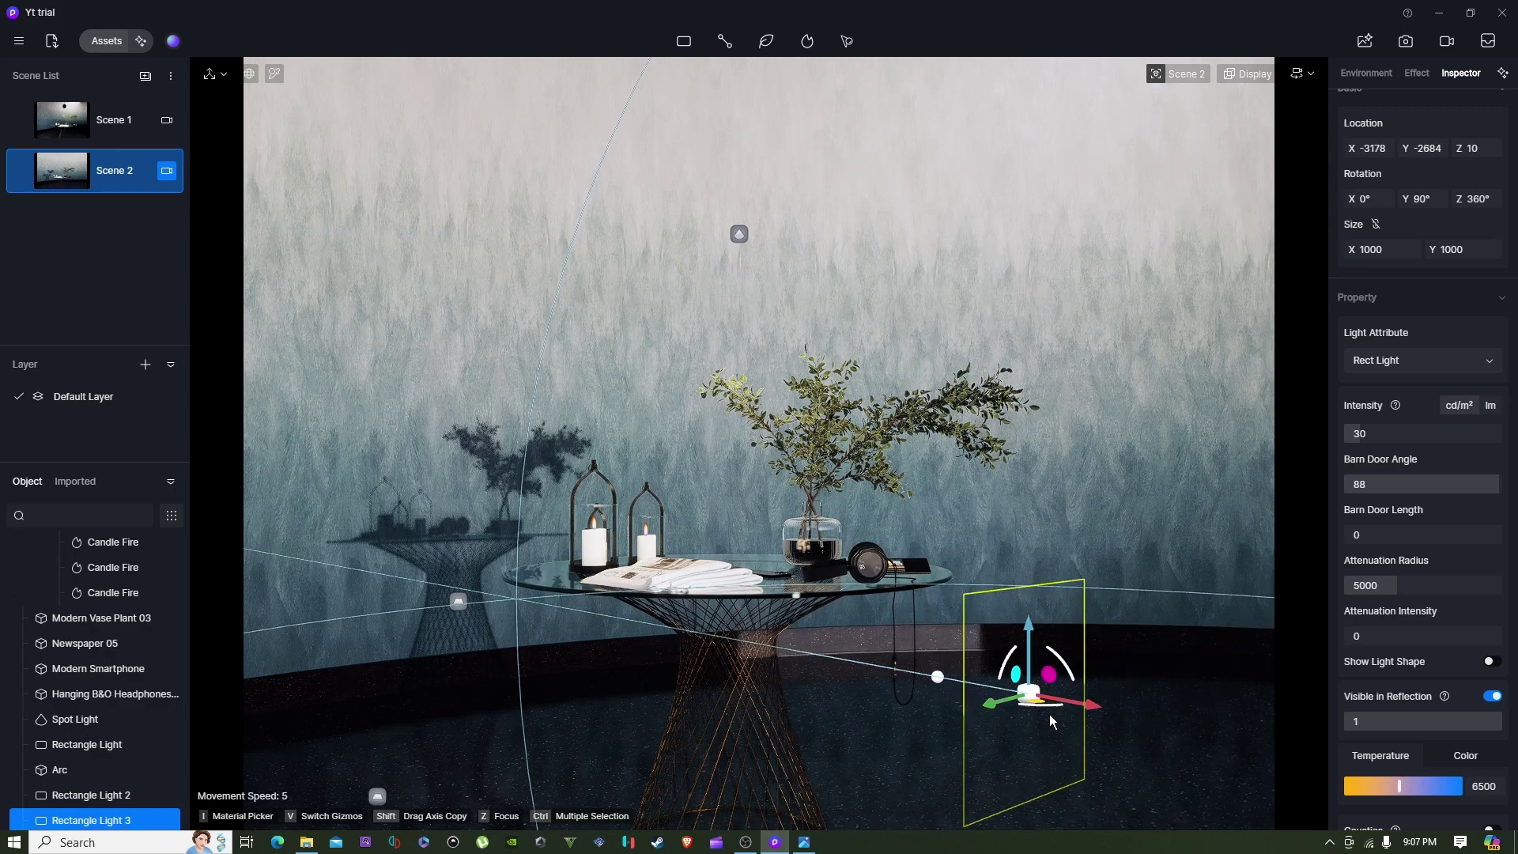
pyautogui.hotkey('ctrl', 's')
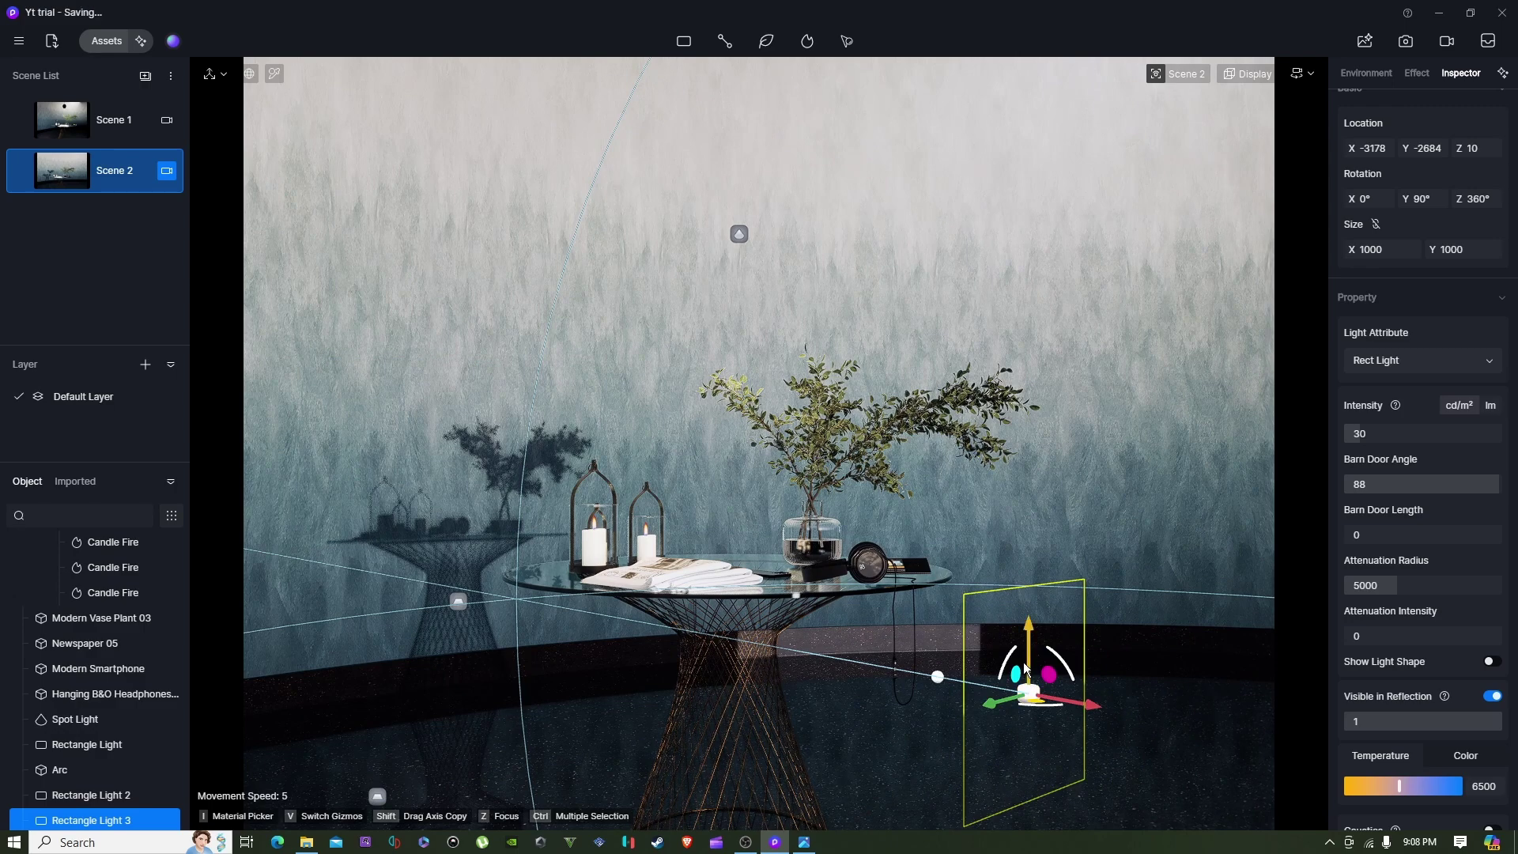
pyautogui.click(933, 691)
# Examine the existing rect lights near the ceiling and on the floor left of the table, and return to the Scene 2 view.
pyautogui.moveTo(671, 267); pyautogui.dragTo(1024, 314, button='right')
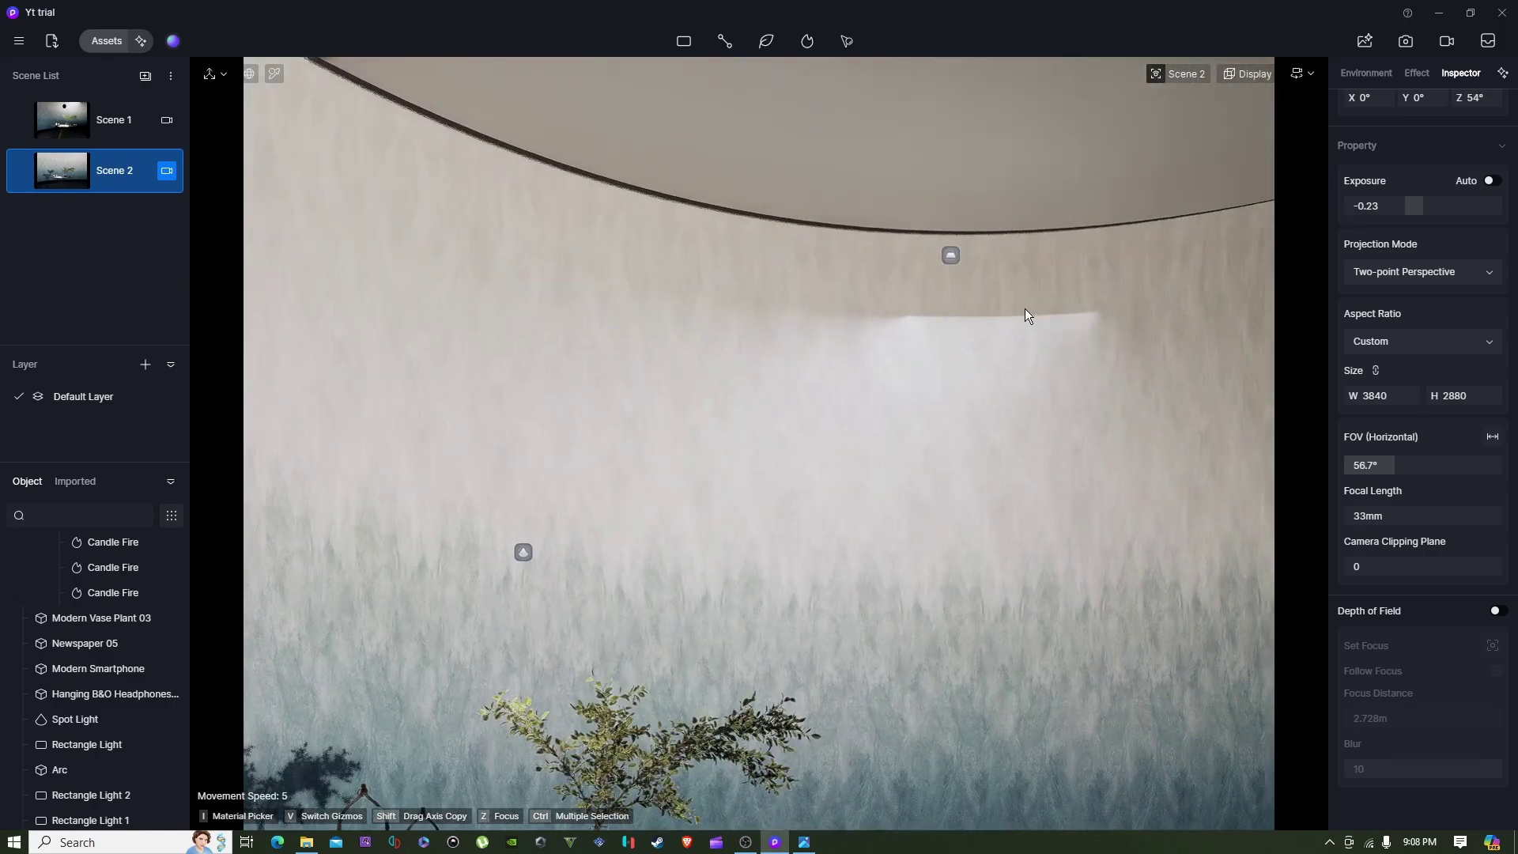
pyautogui.click(953, 261)
pyautogui.moveTo(922, 448); pyautogui.dragTo(874, 467, button='right')
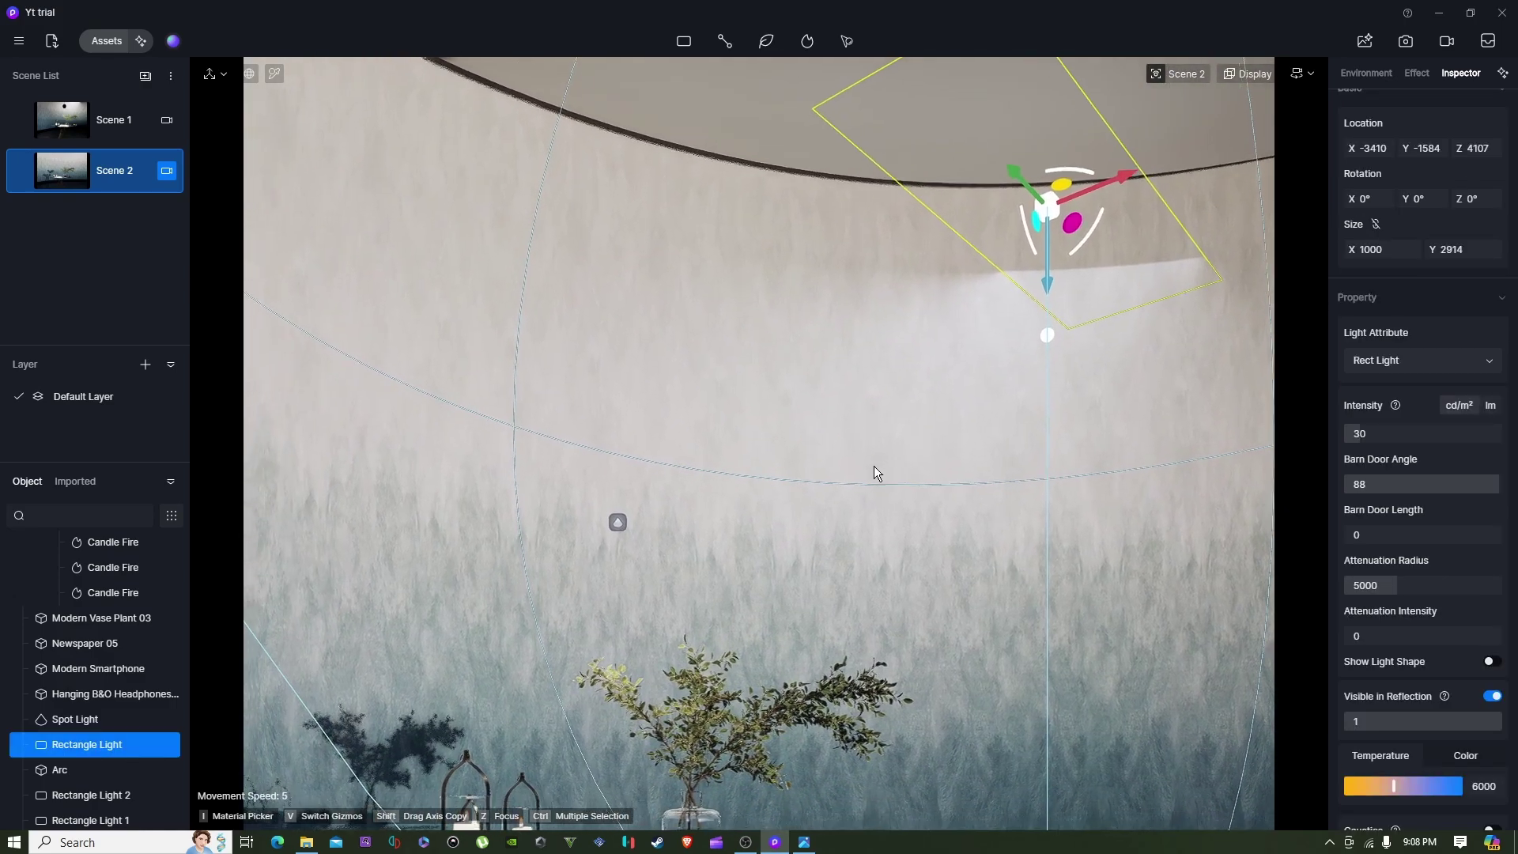
pyautogui.moveTo(822, 310); pyautogui.dragTo(648, 599, button='right')
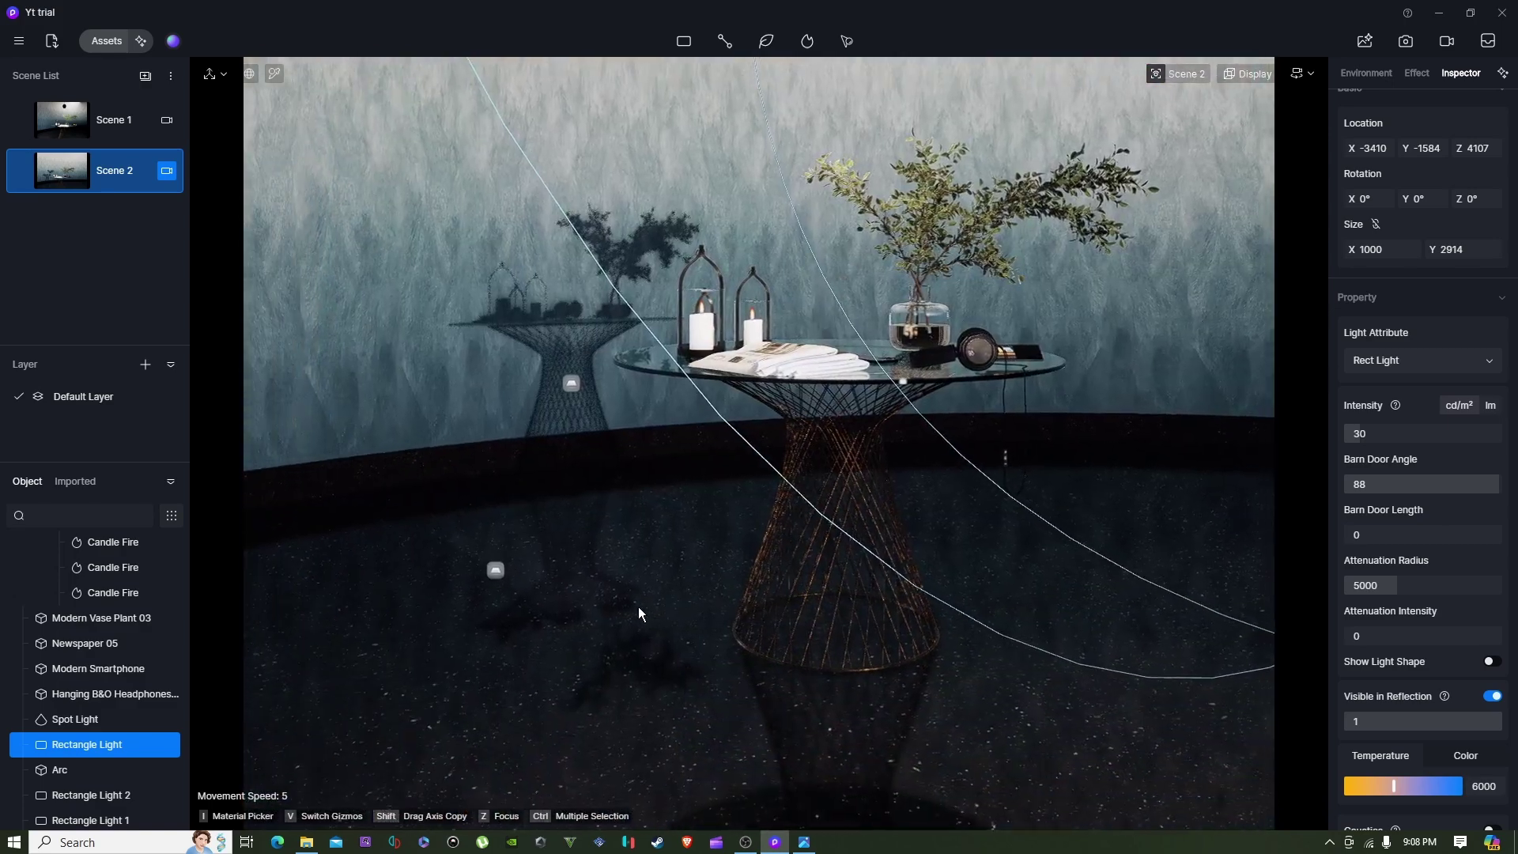
pyautogui.click(503, 571)
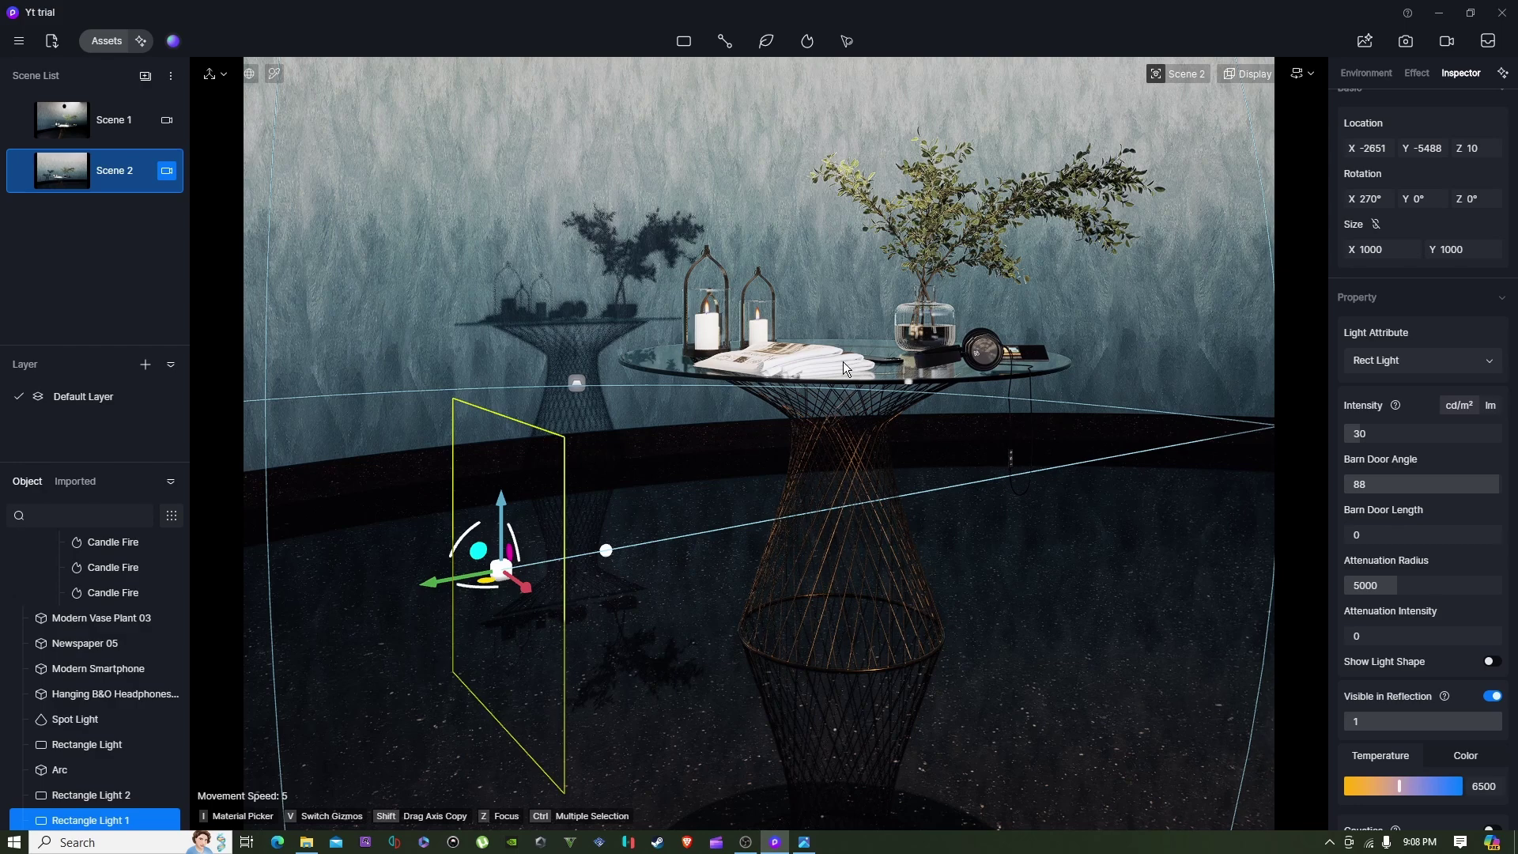
pyautogui.moveTo(1060, 638); pyautogui.dragTo(1018, 623, button='right')
pyautogui.click(102, 158)
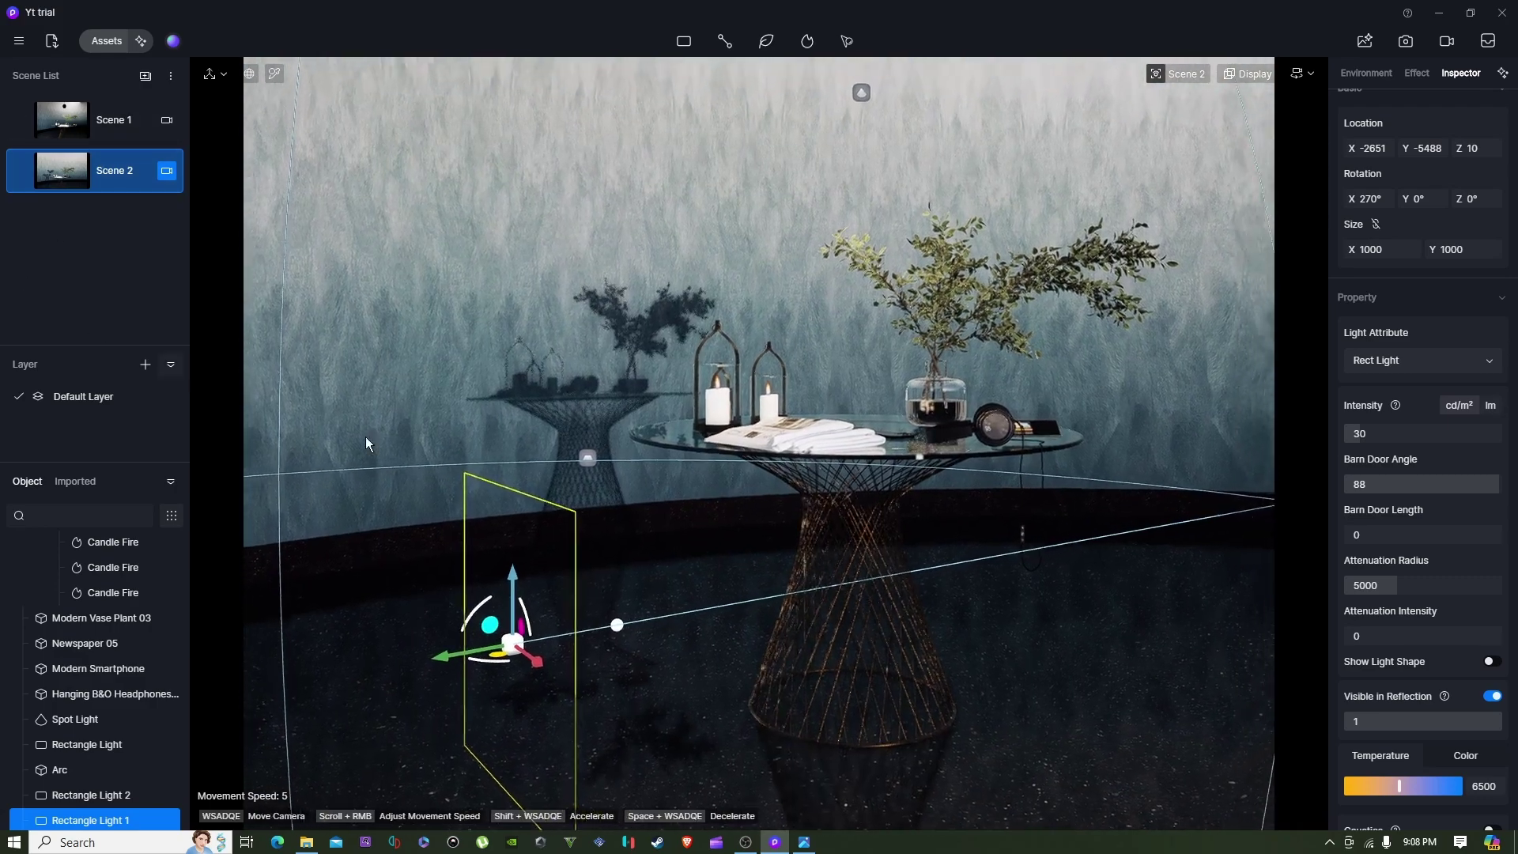
pyautogui.click(740, 495)
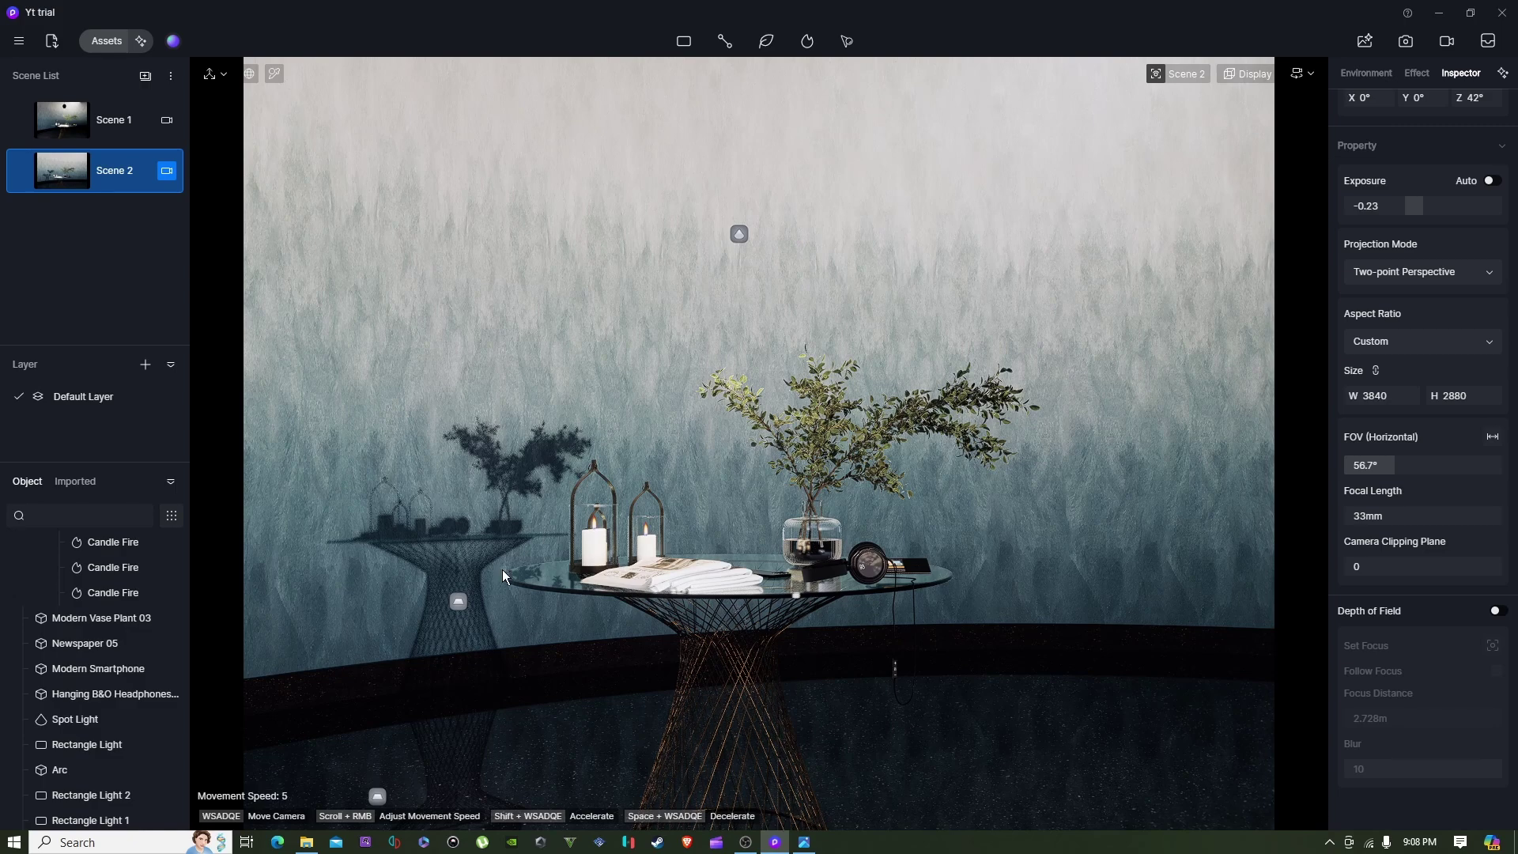
# Review the environment's sky settings and the D5 Curated presets, and rotate the HDRI sky to 168.3°.
pyautogui.scroll(3, 1423, 237)
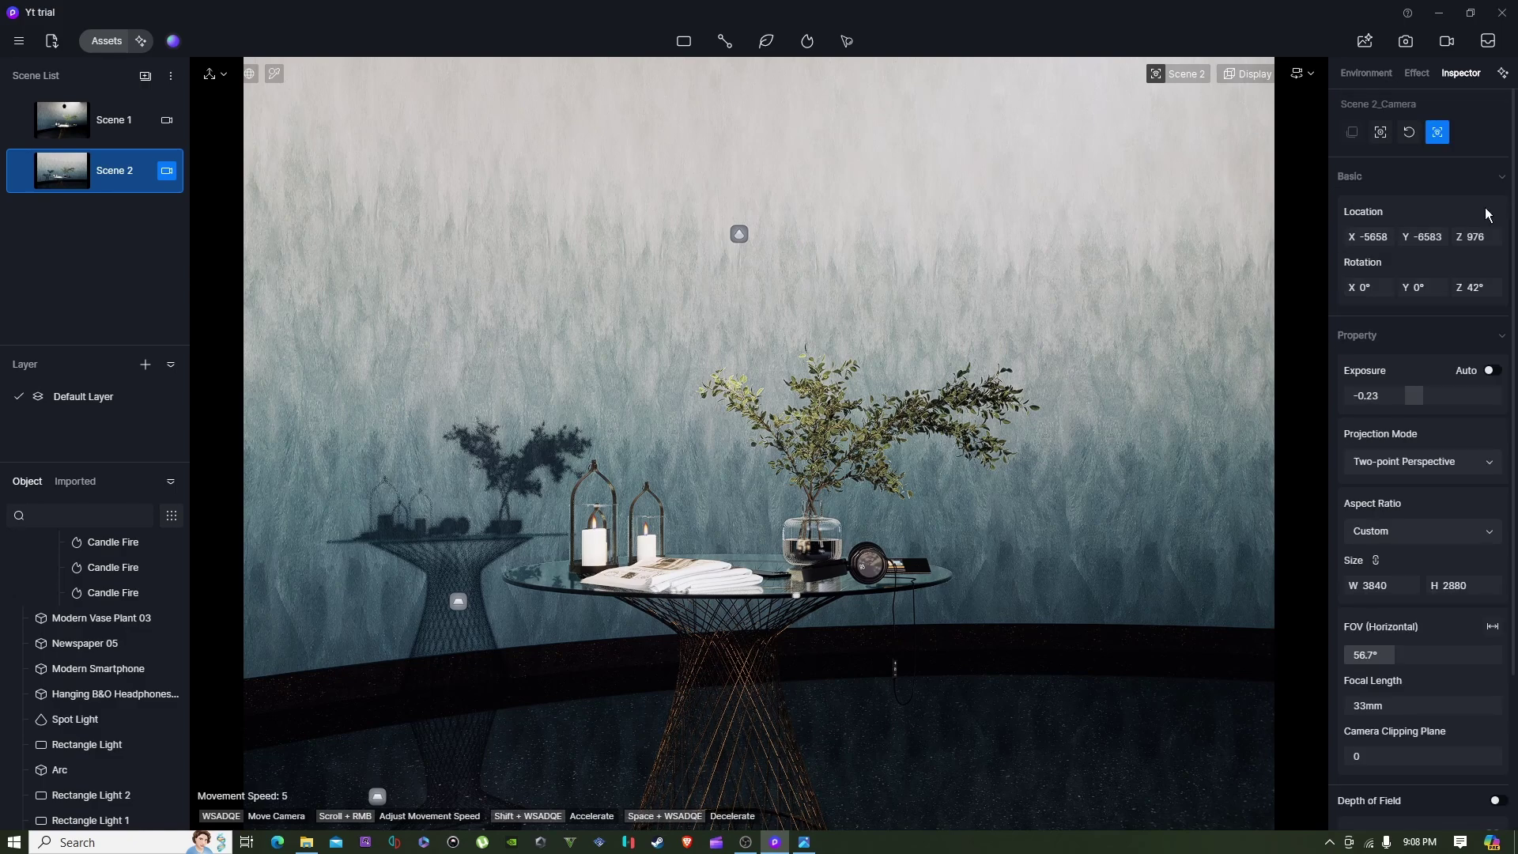
pyautogui.click(1381, 76)
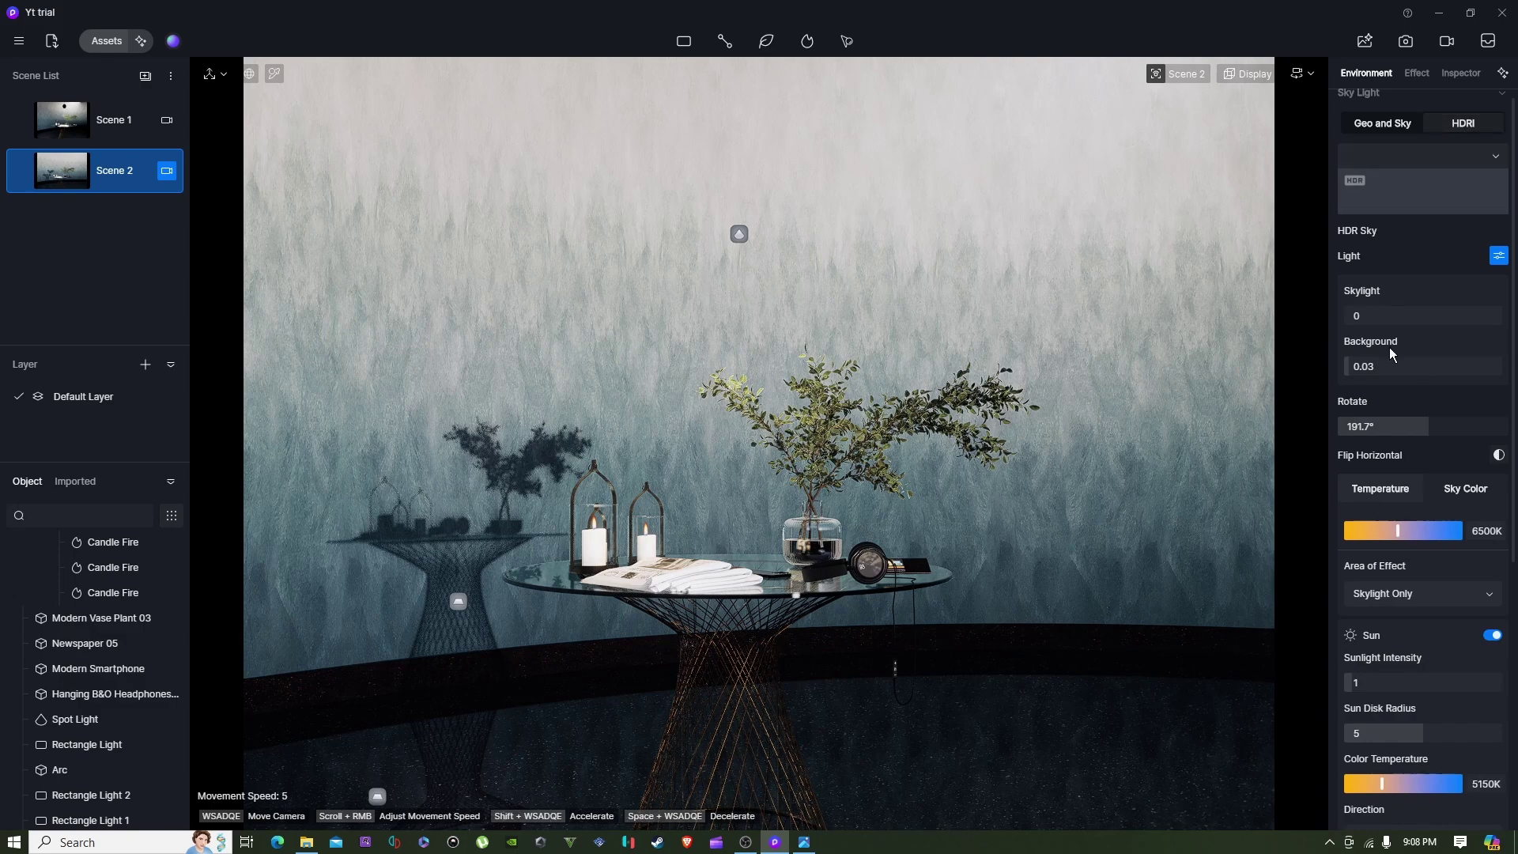
pyautogui.scroll(-2, 1390, 352)
pyautogui.scroll(2, 1391, 359)
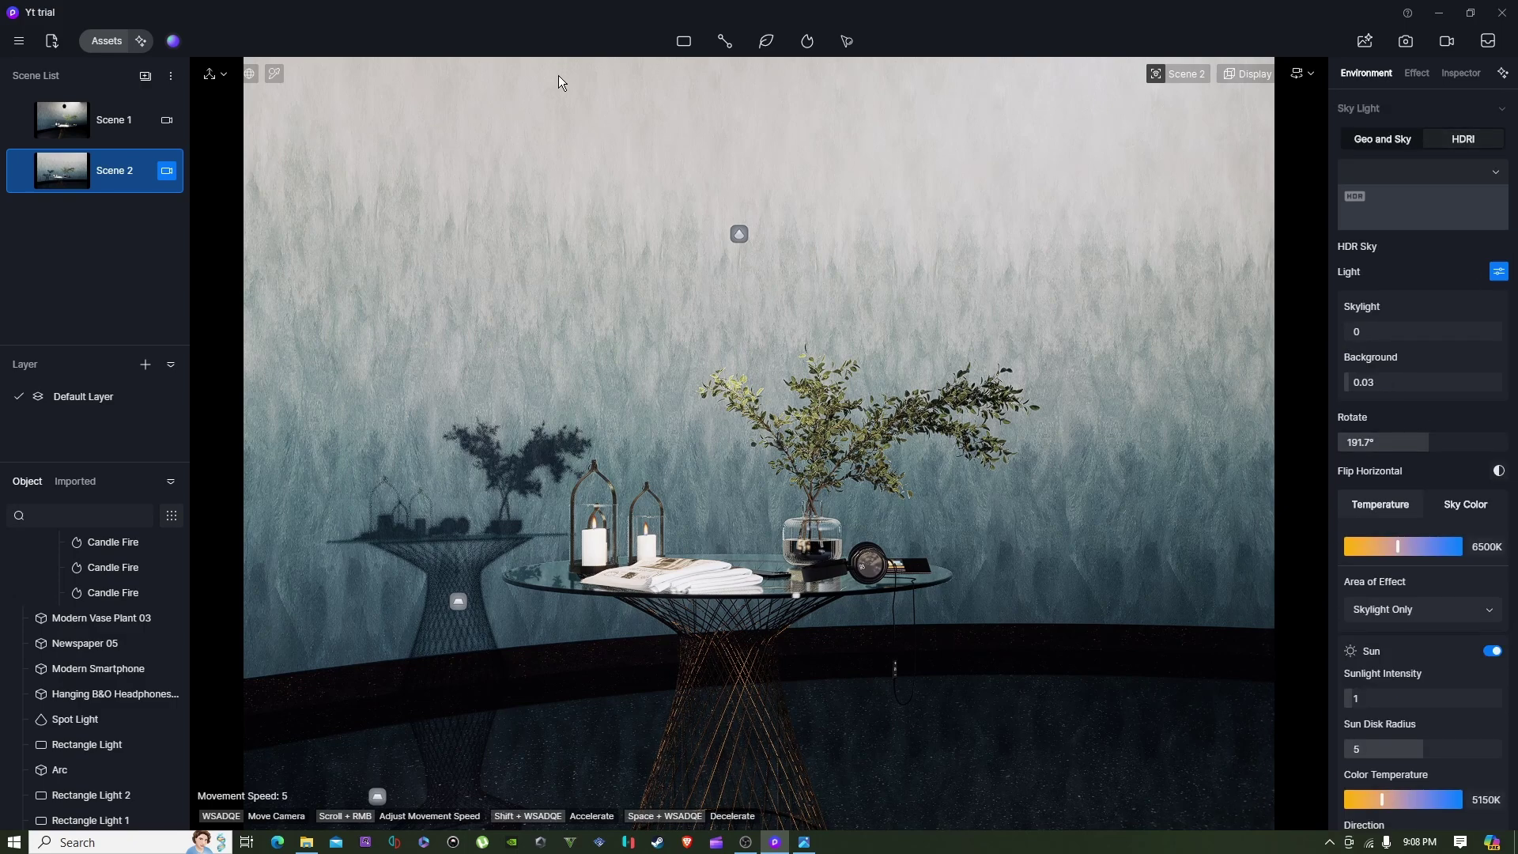
pyautogui.click(173, 41)
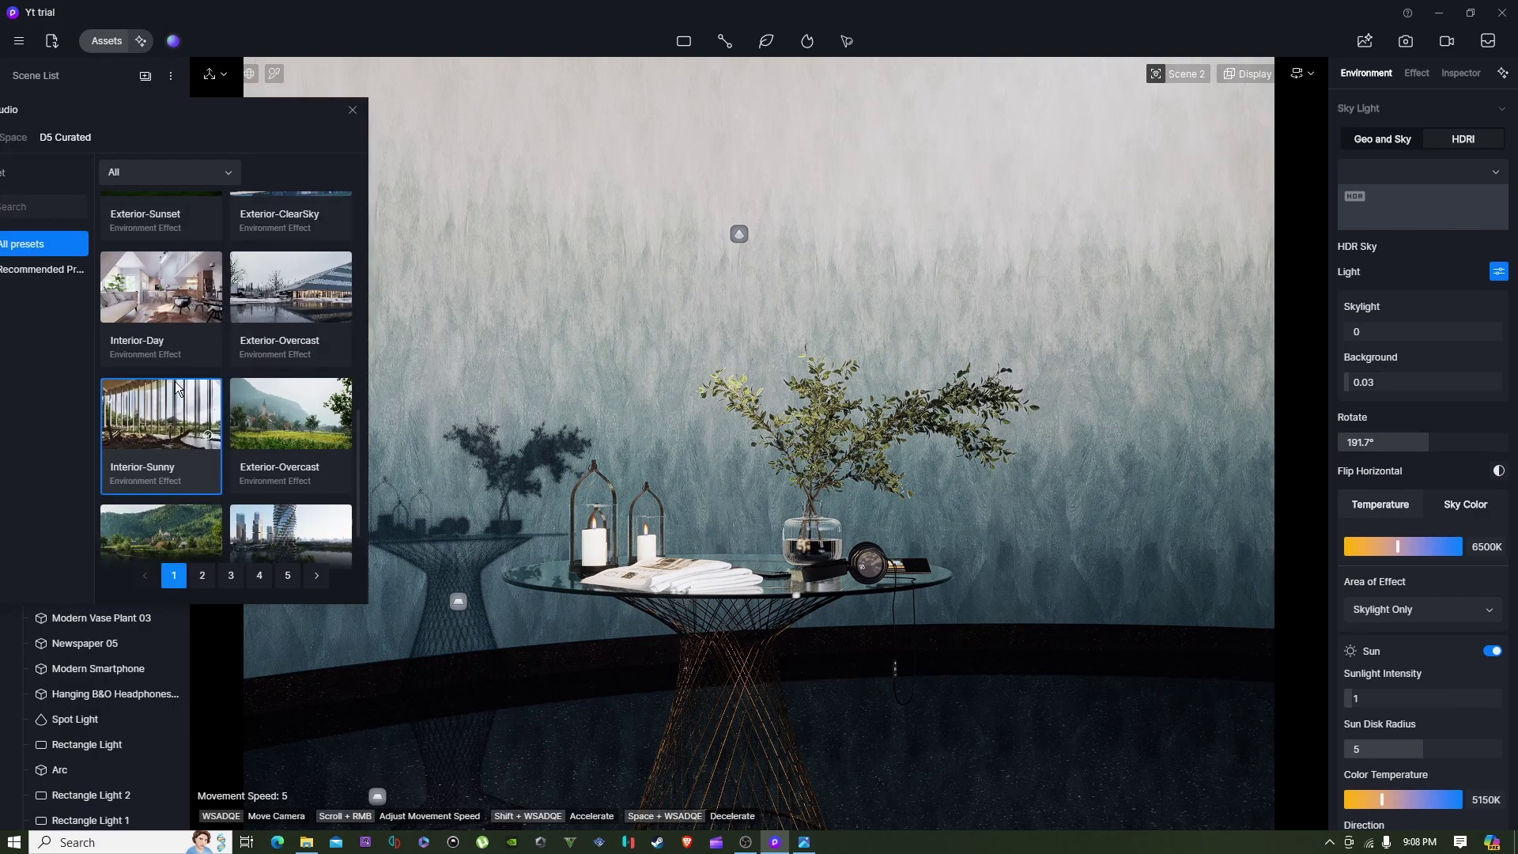
pyautogui.click(352, 109)
pyautogui.moveTo(1426, 443)
pyautogui.mouseDown()
pyautogui.moveTo(1383, 450)
pyautogui.moveTo(1440, 447)
pyautogui.moveTo(1417, 452)
pyautogui.mouseUp()
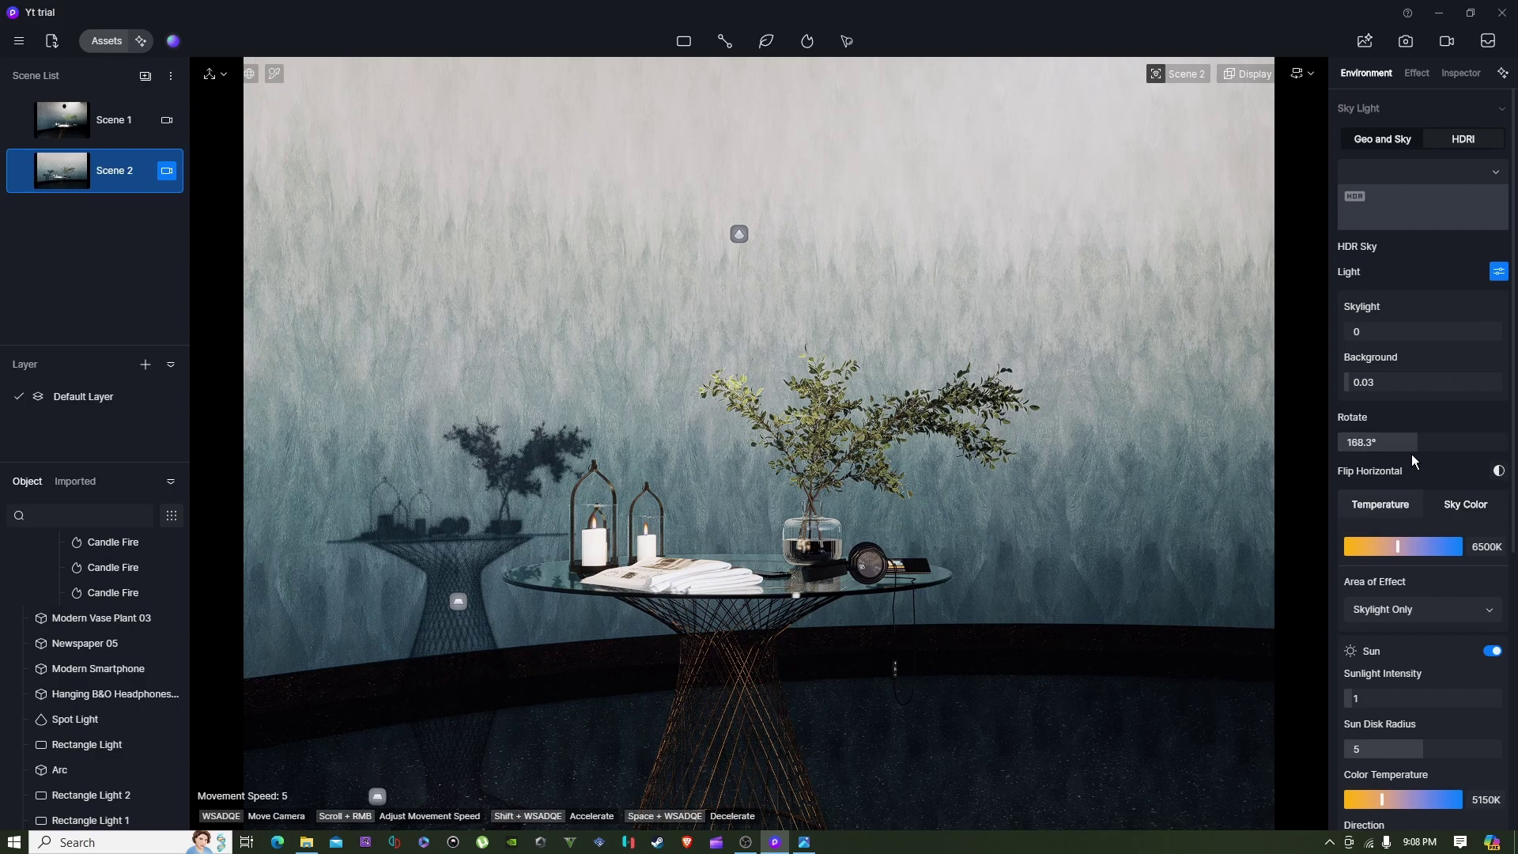
pyautogui.click(91, 161)
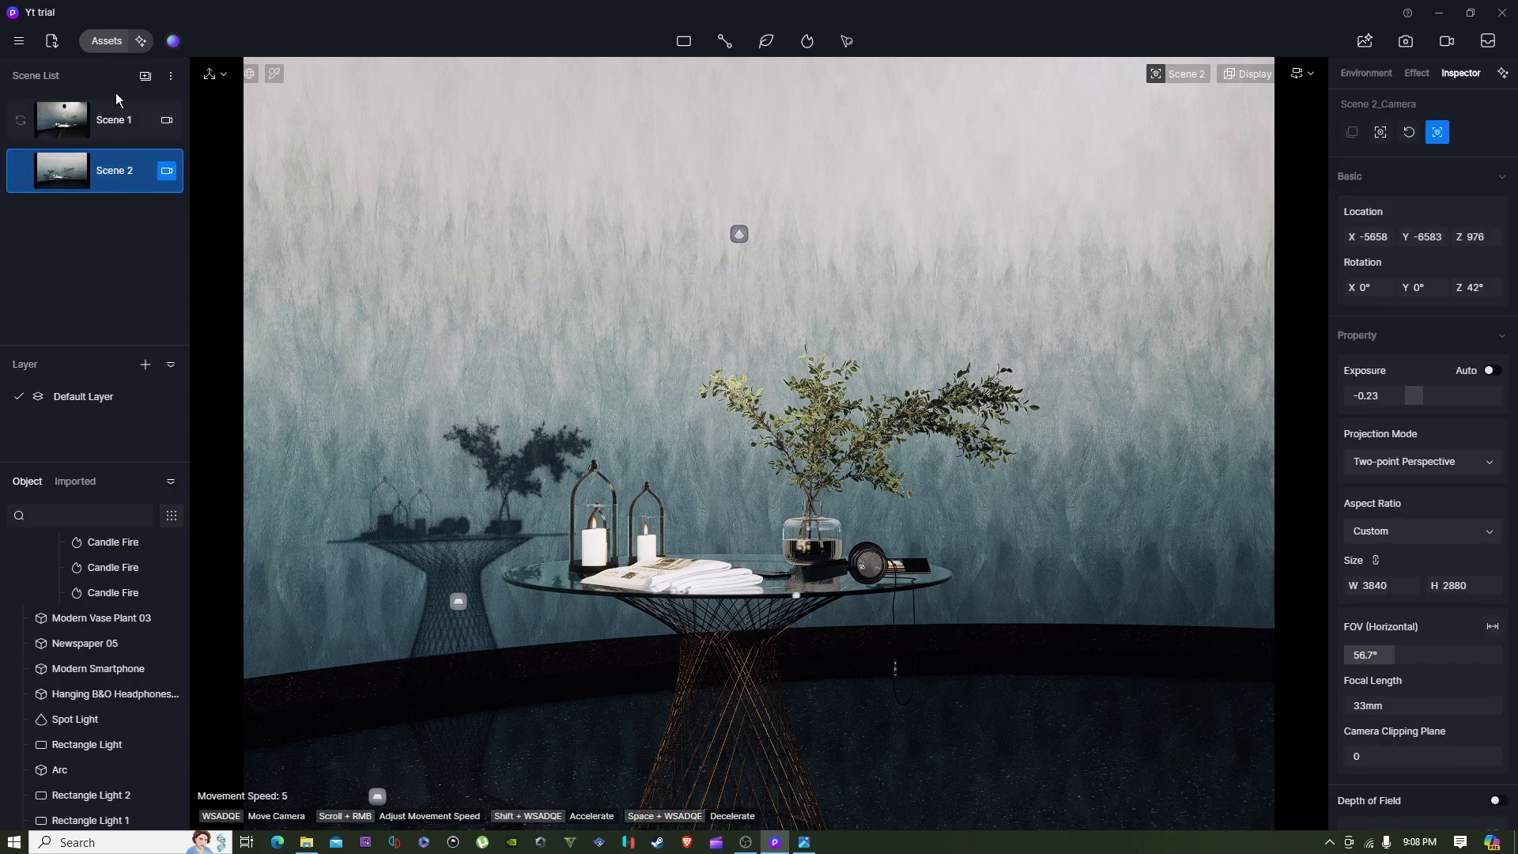
# View Scene 2(2)_upscale.png in the image viewer and compare the Scene 2(2) render before and after enhancement in the AI Enhancer.
pyautogui.click(806, 846)
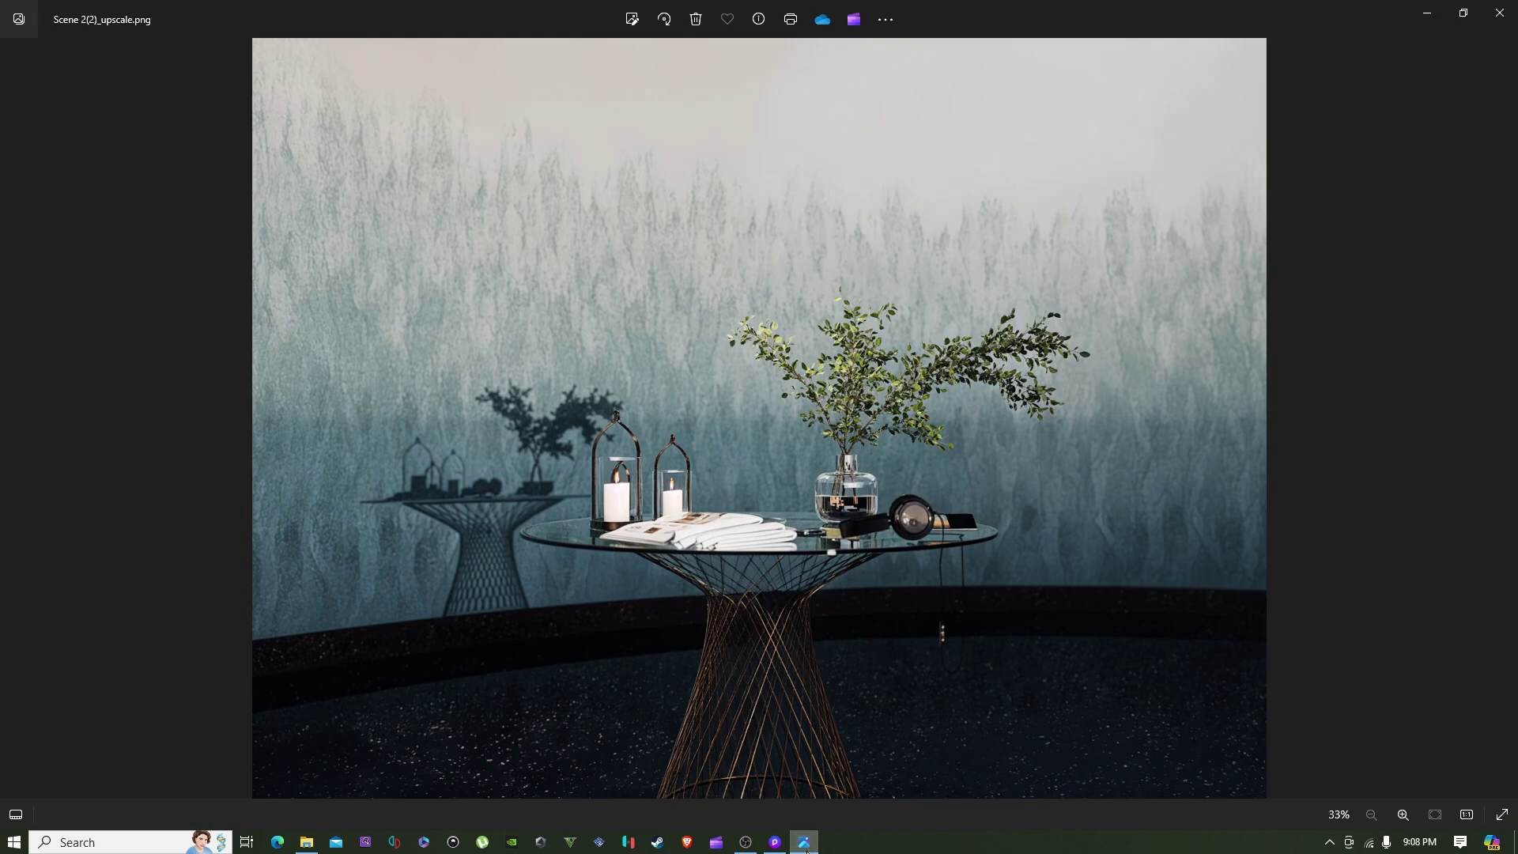
pyautogui.click(806, 847)
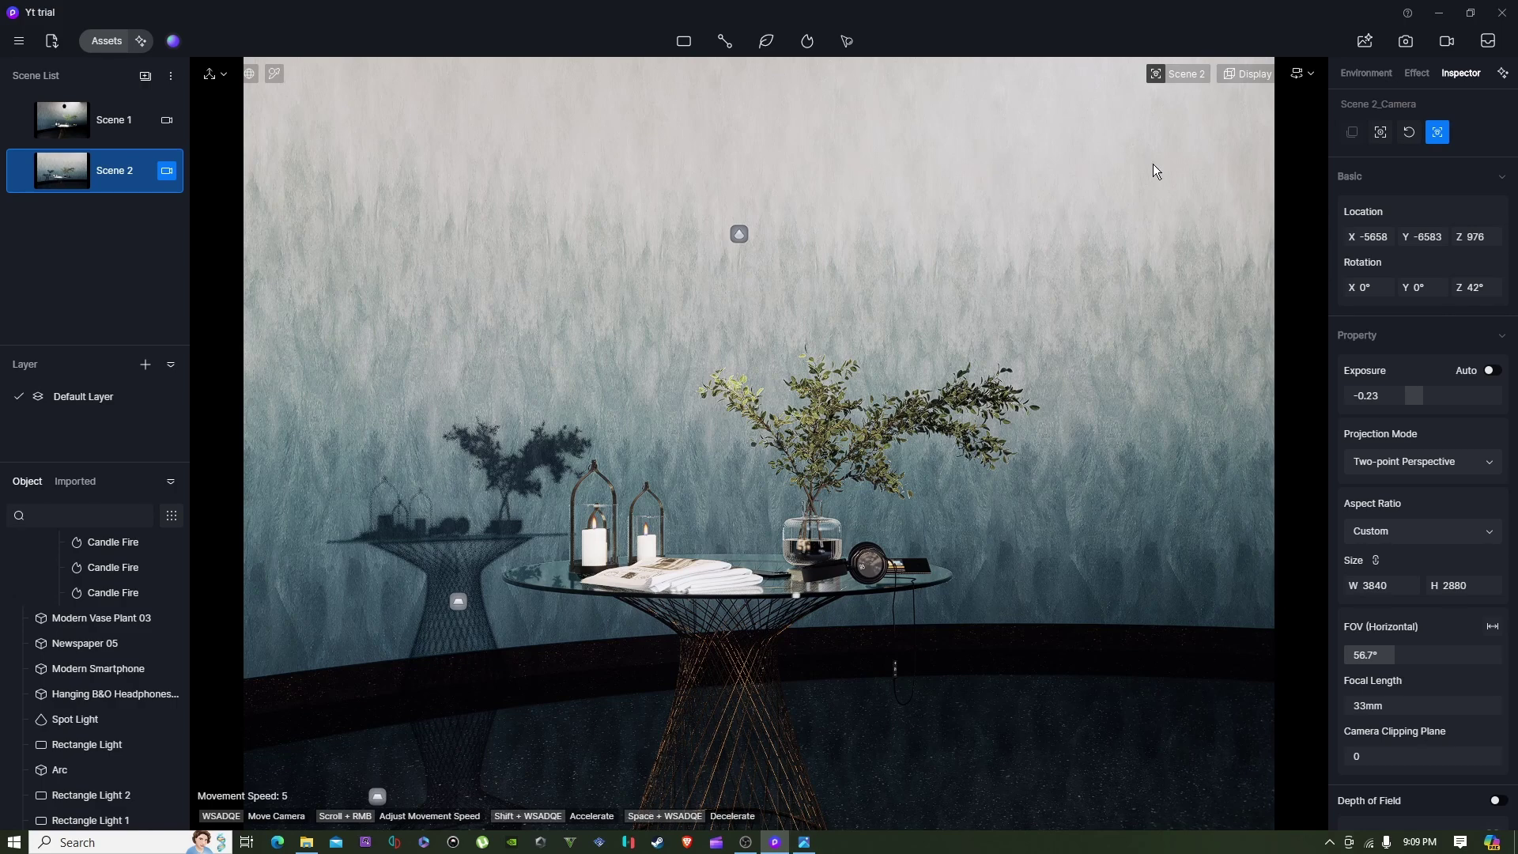
pyautogui.click(1367, 42)
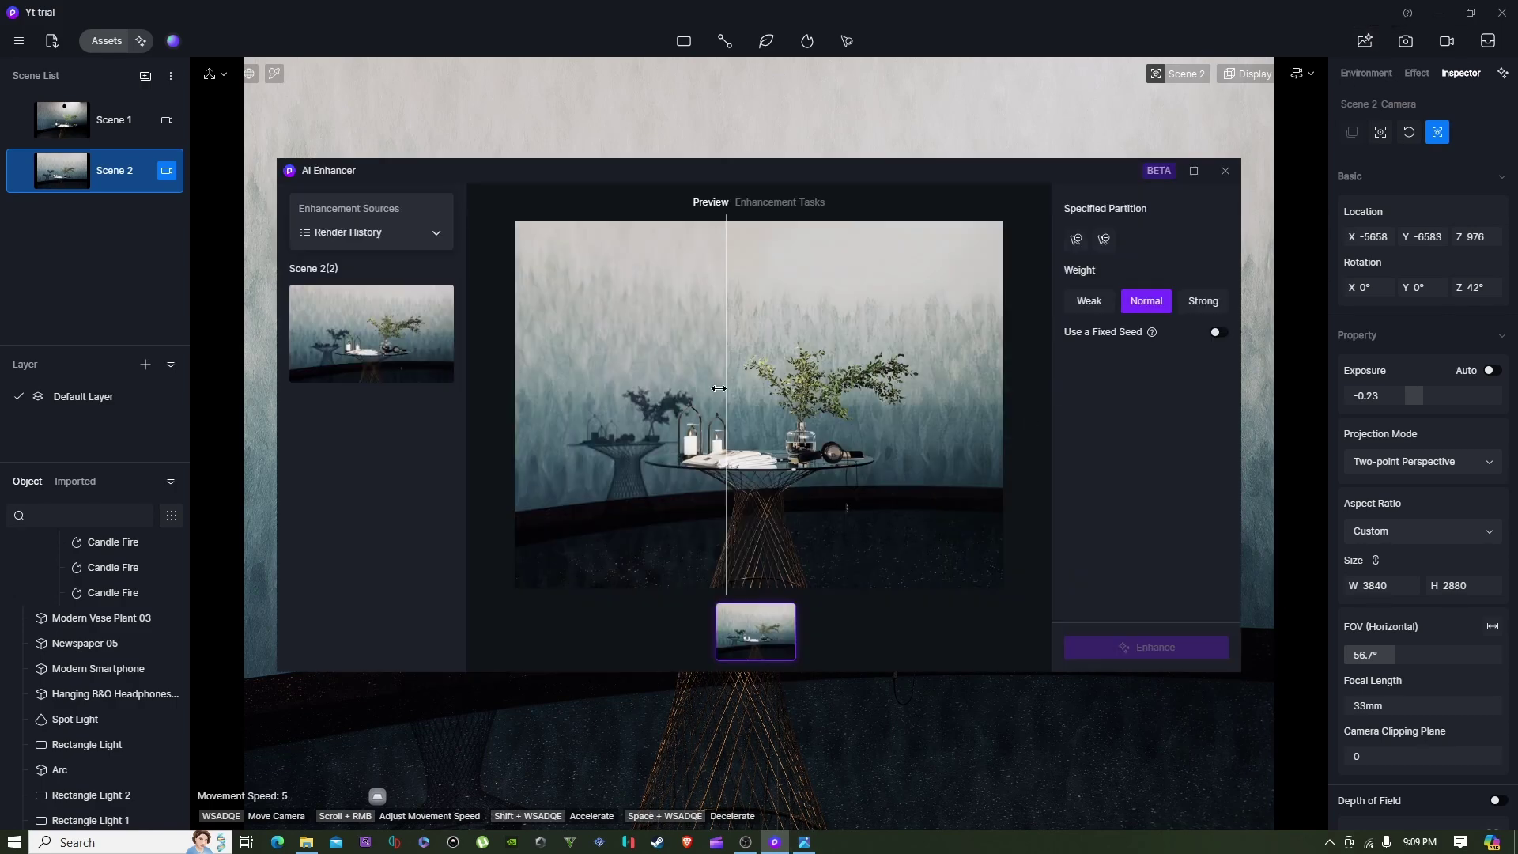
pyautogui.moveTo(728, 388); pyautogui.dragTo(871, 313)
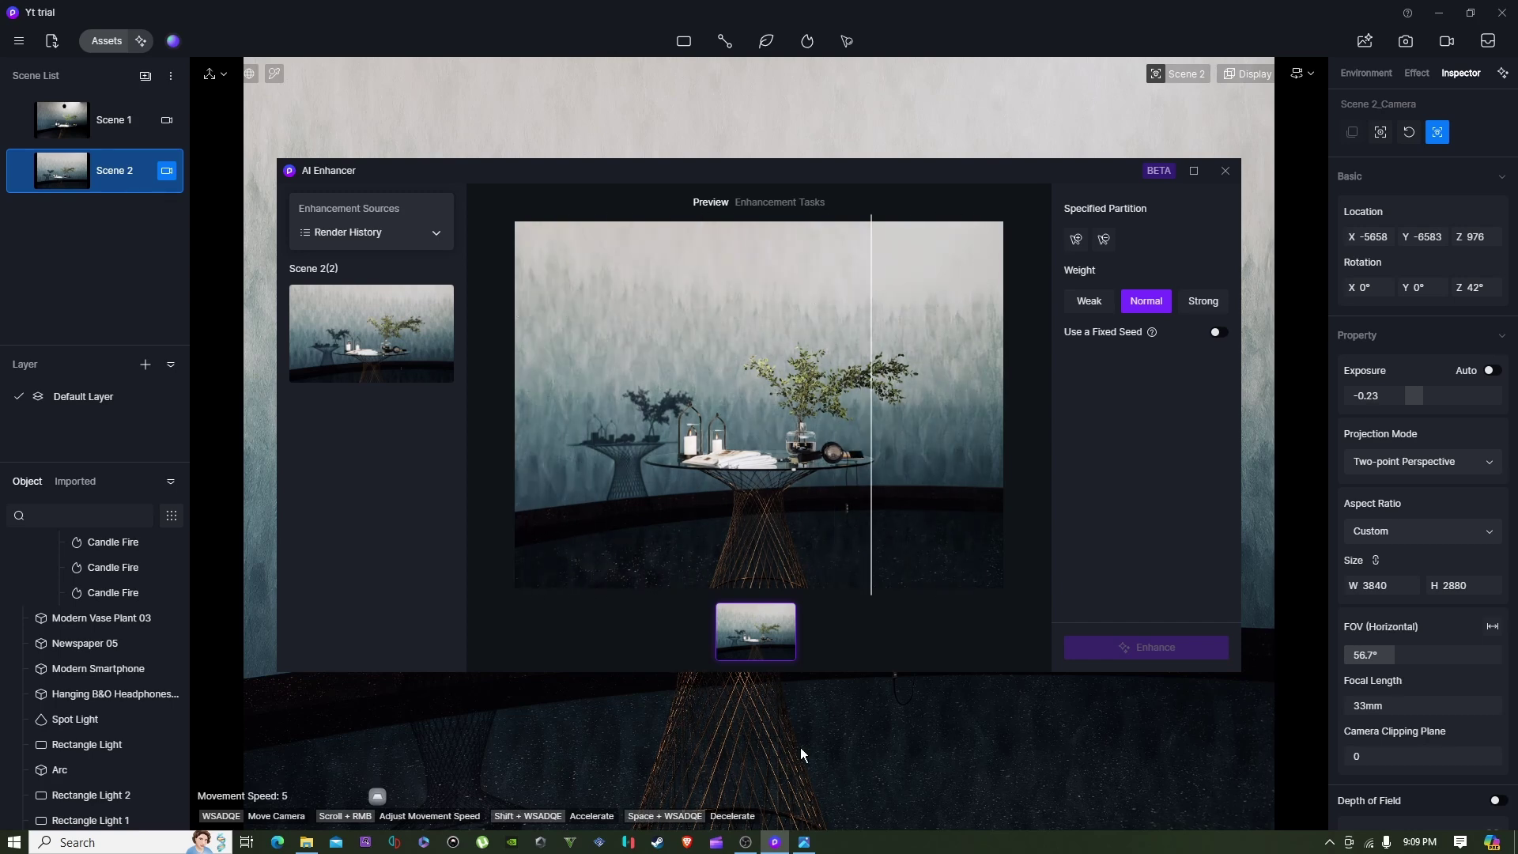
# Look at the upscaled render in the image viewer again, return to D5 Render and close the AI Enhancer.
pyautogui.click(804, 844)
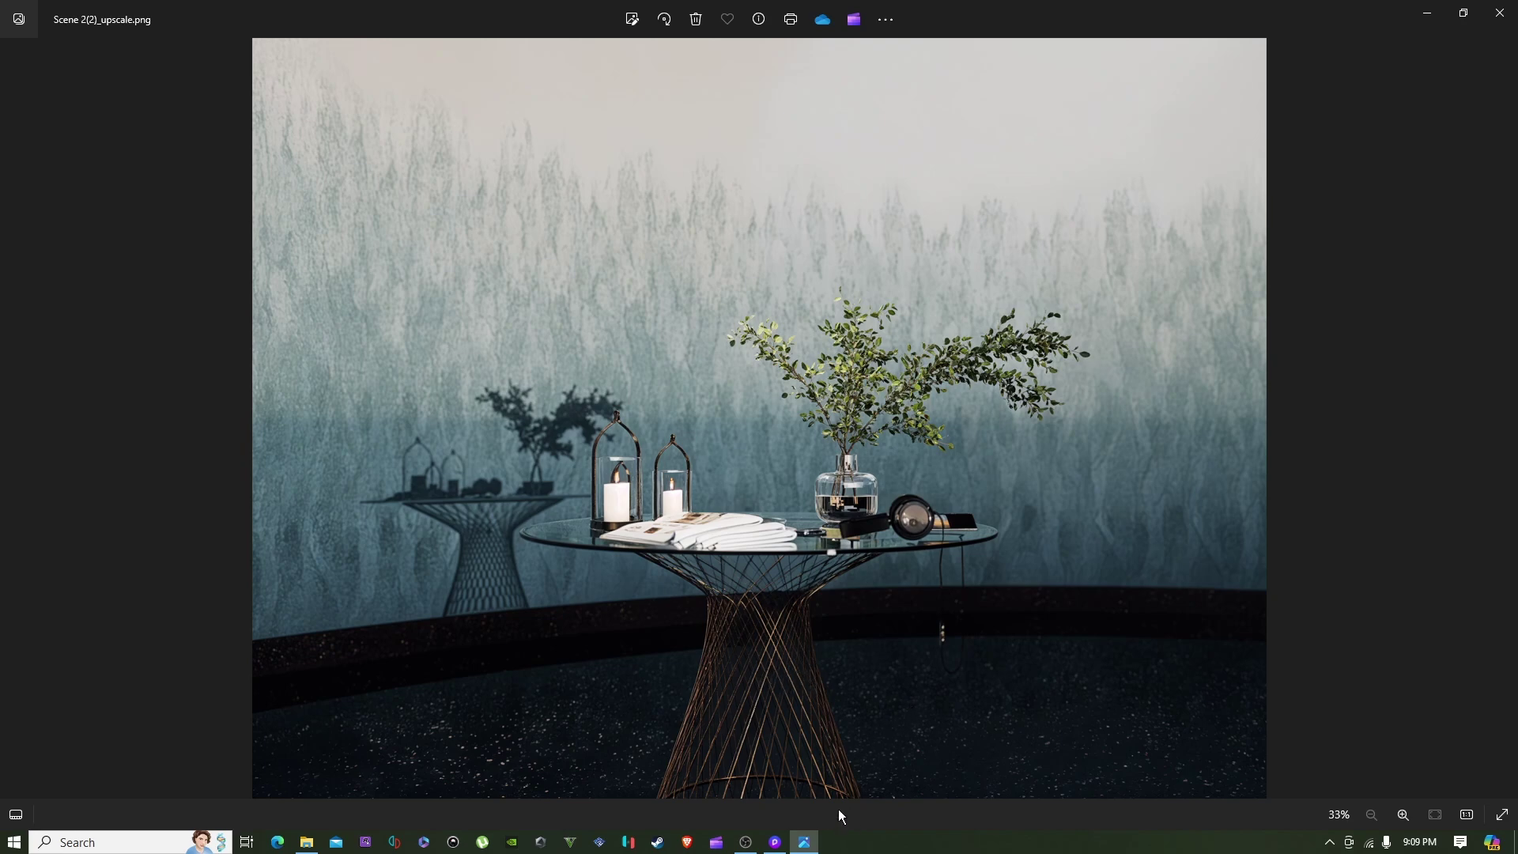
pyautogui.moveTo(775, 842)
pyautogui.click(775, 842)
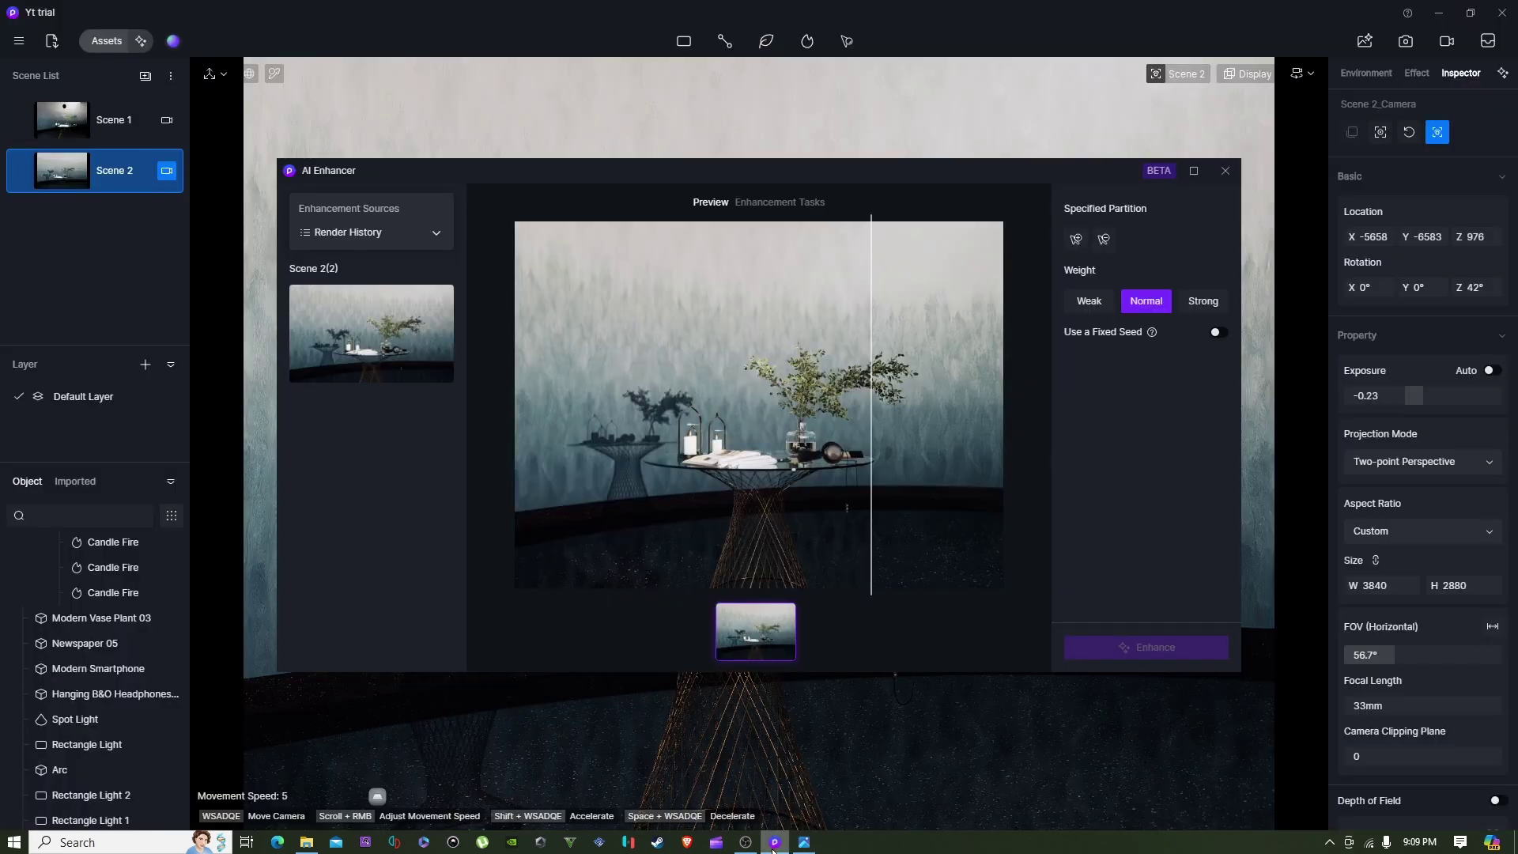
pyautogui.click(1226, 172)
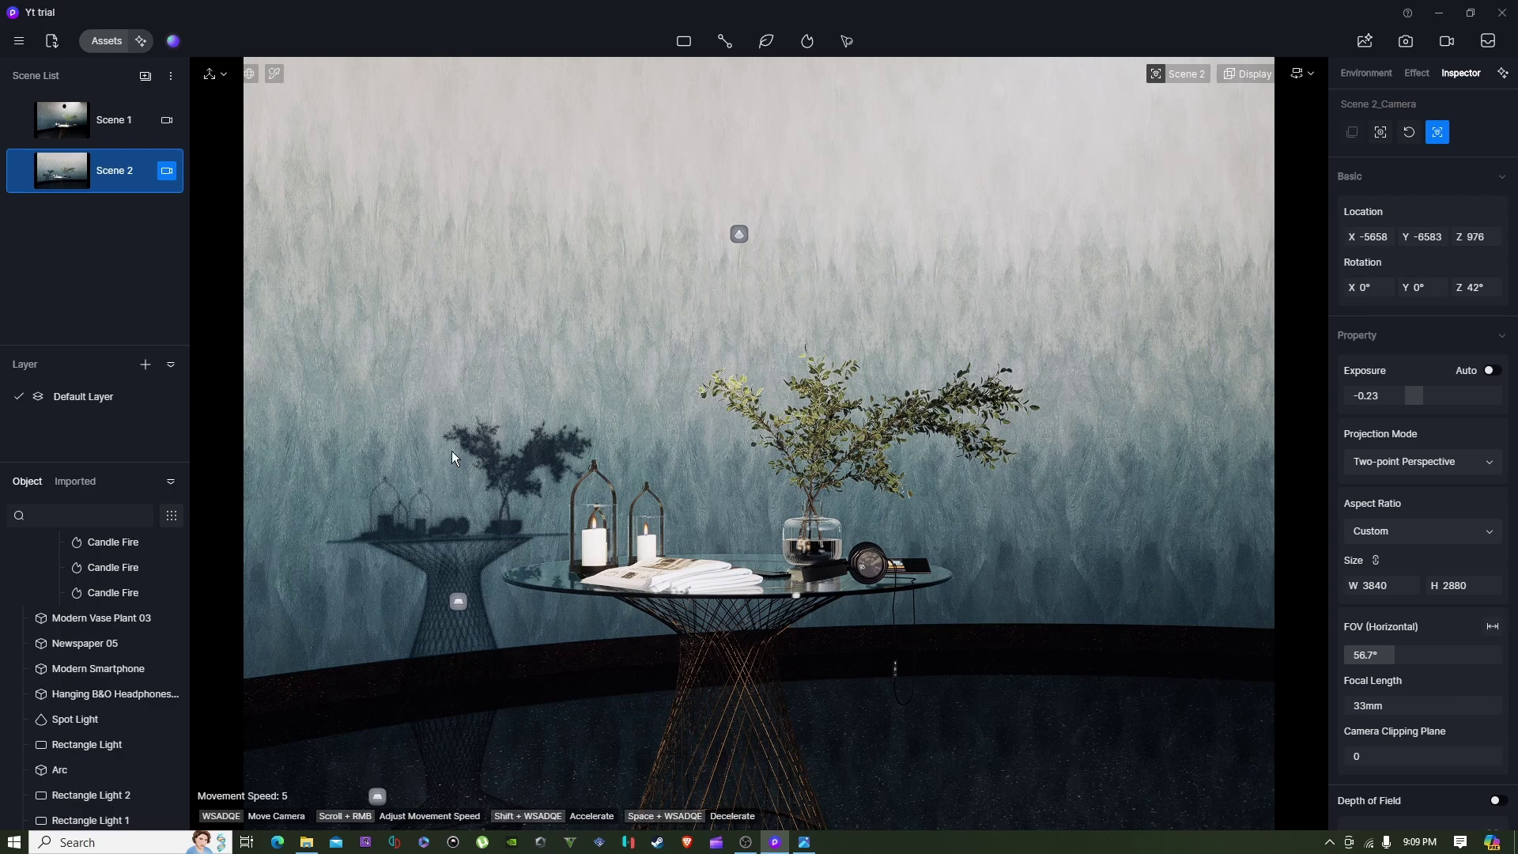
# Look through the online model assets, and browse the Models, Downloads and New Volume (D:) folders for importable model files.
pyautogui.click(106, 41)
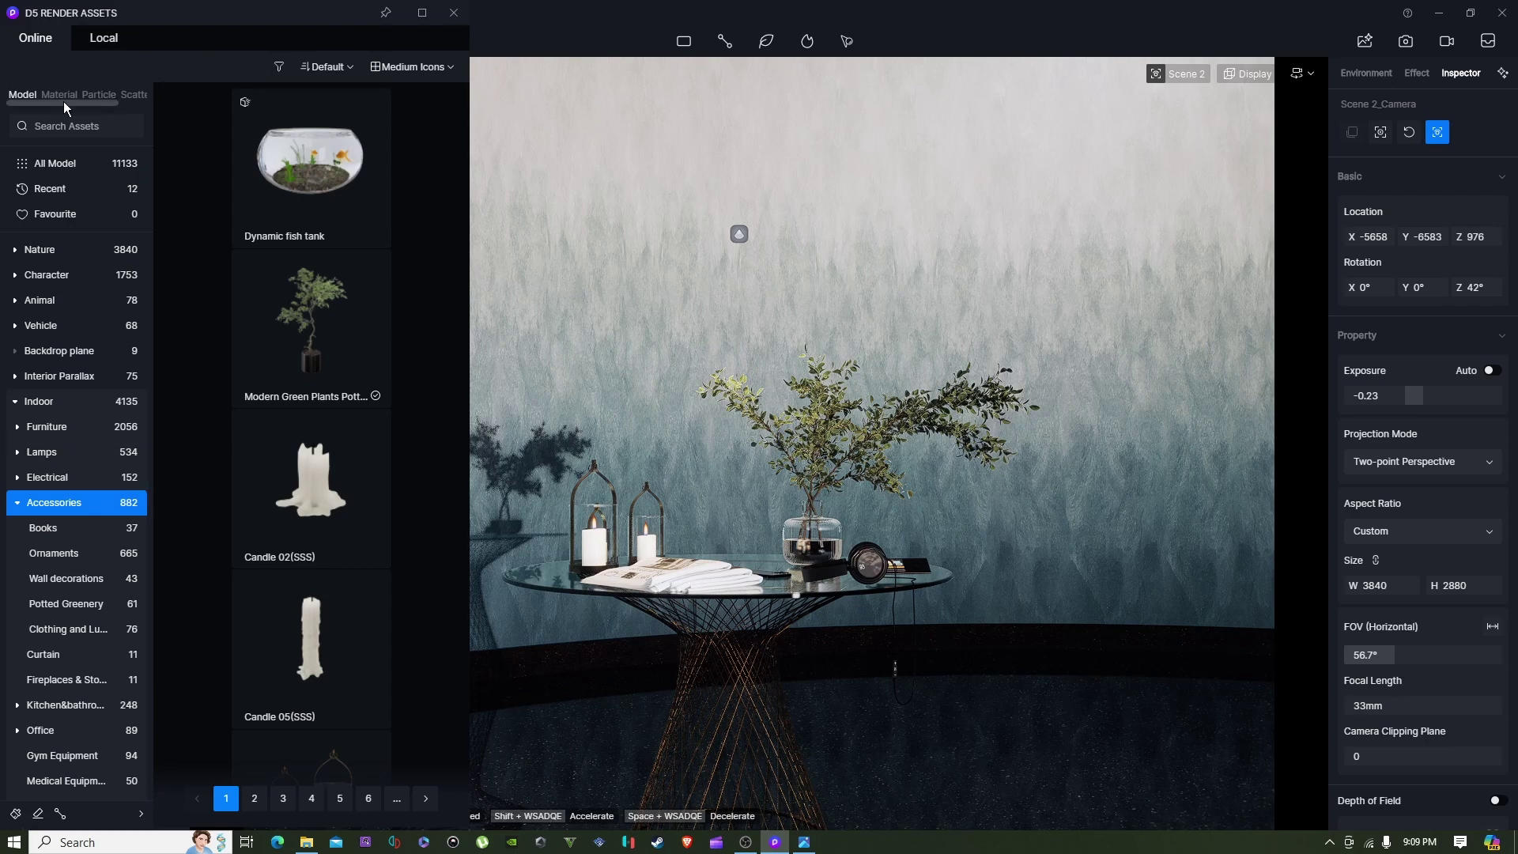
pyautogui.click(454, 13)
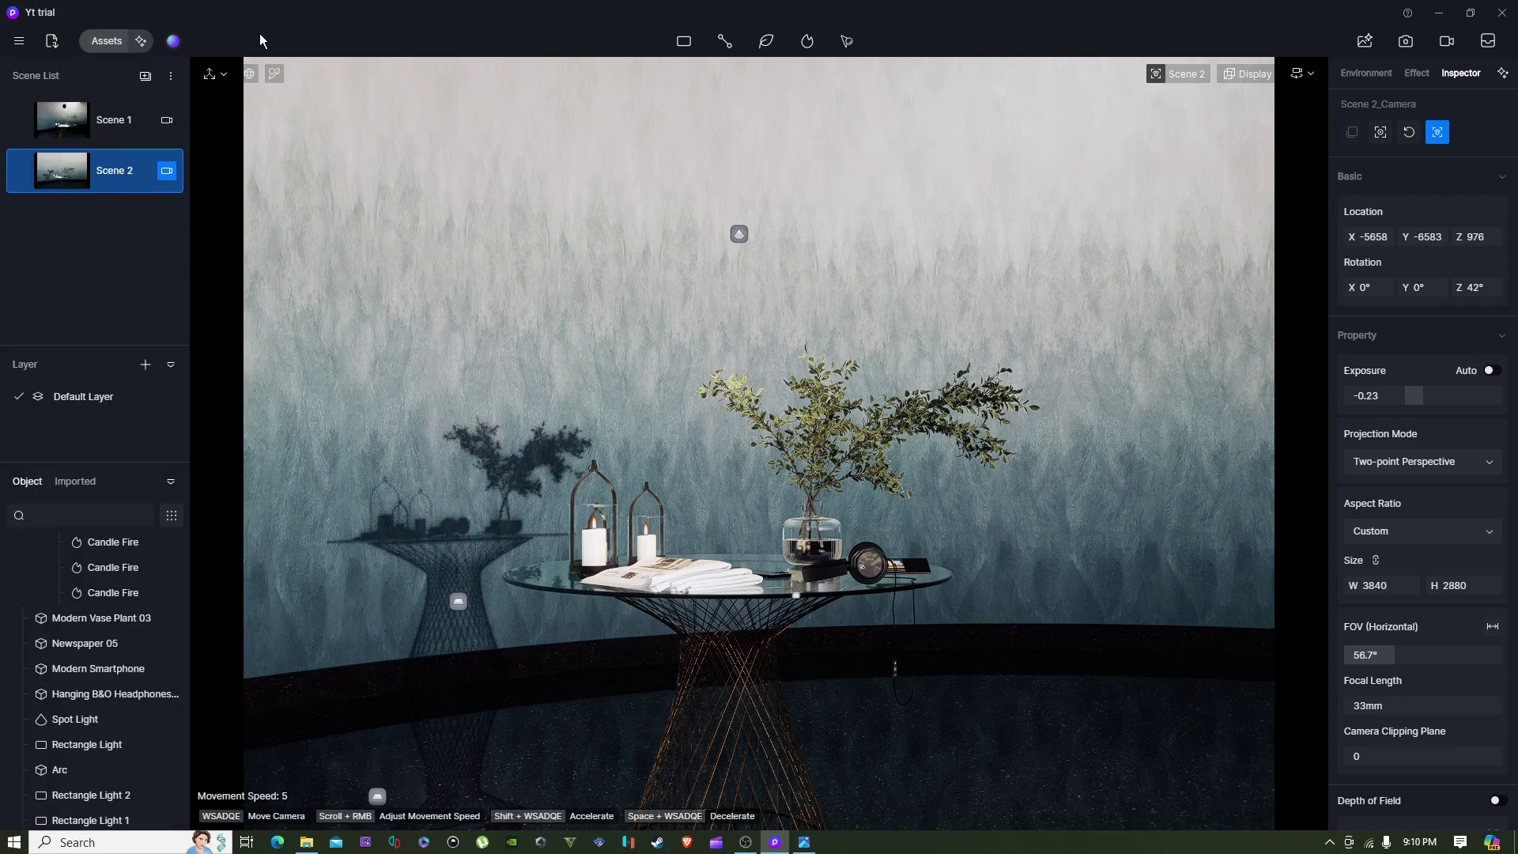
pyautogui.click(61, 46)
pyautogui.scroll(-1, 482, 309)
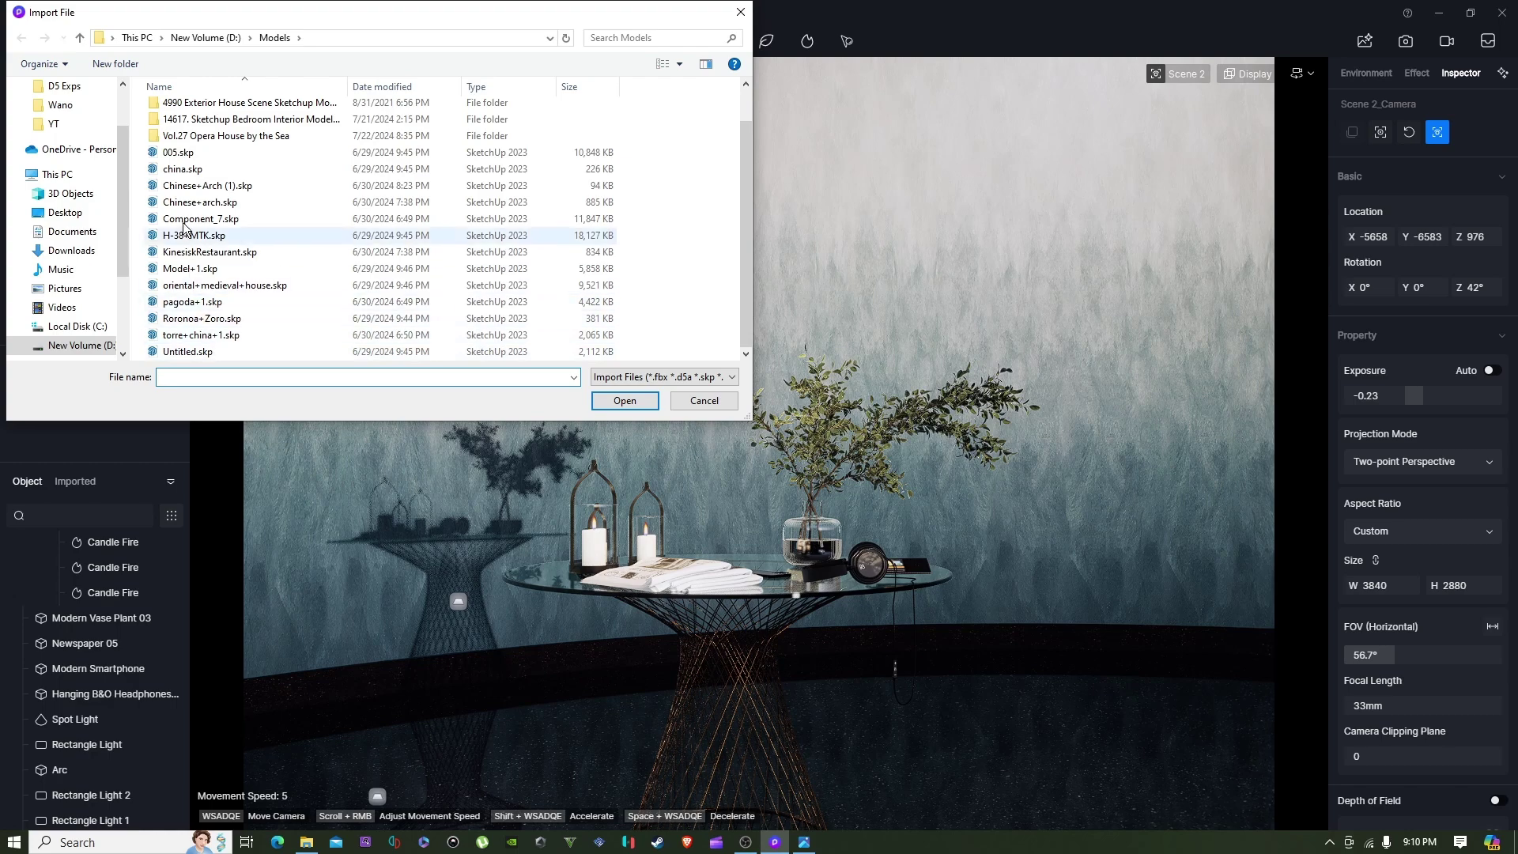
pyautogui.scroll(1, 234, 298)
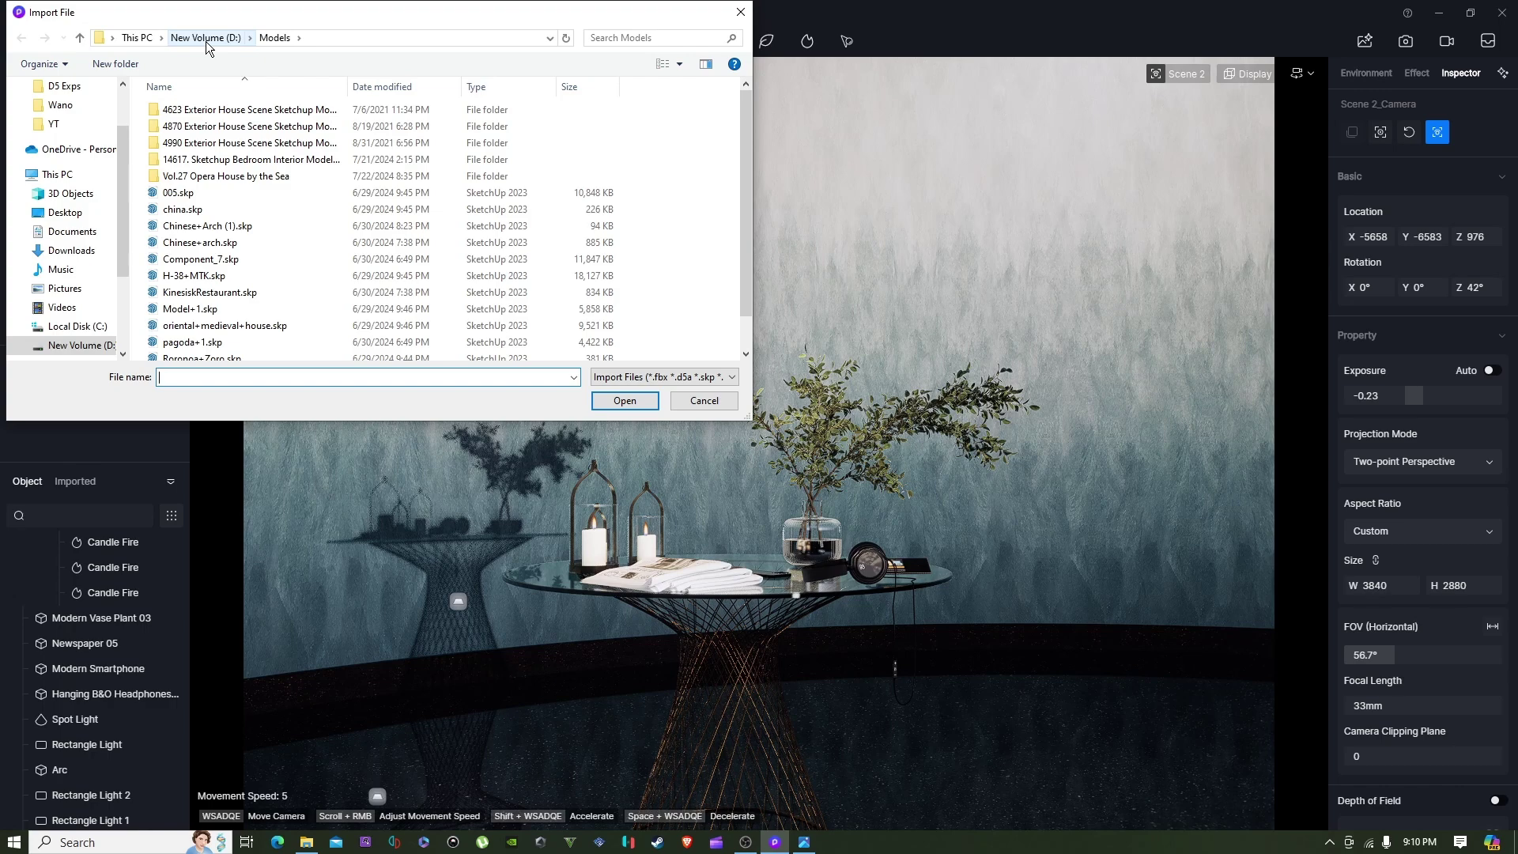
pyautogui.click(65, 251)
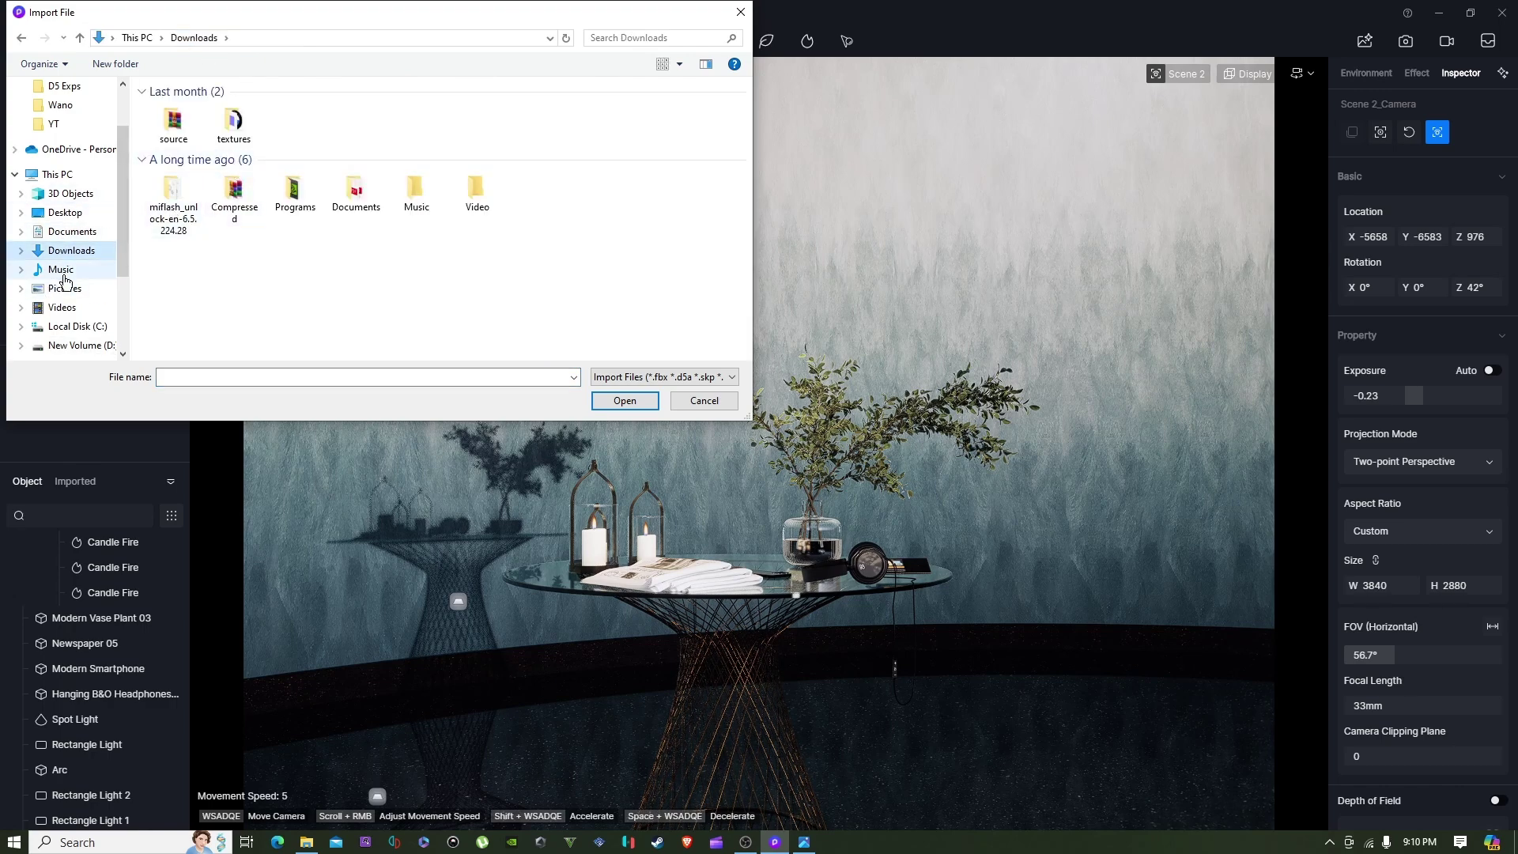
pyautogui.click(79, 346)
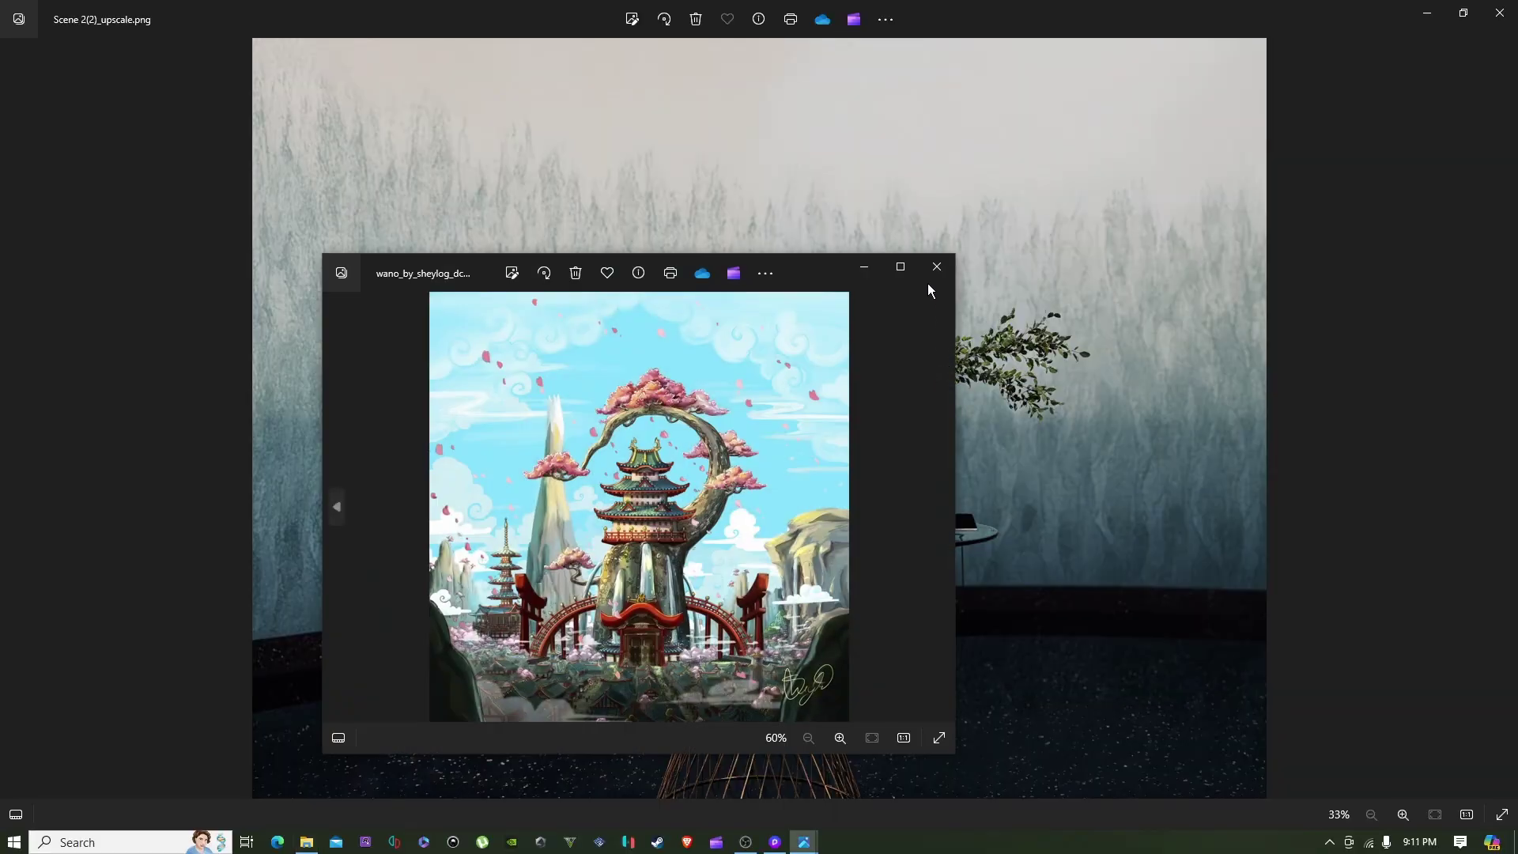
# View the Wano reference artwork at full window size, and open 5_upscale.png from the D5 Exps folder on New Volume (D:) to compare it.
pyautogui.click(906, 270)
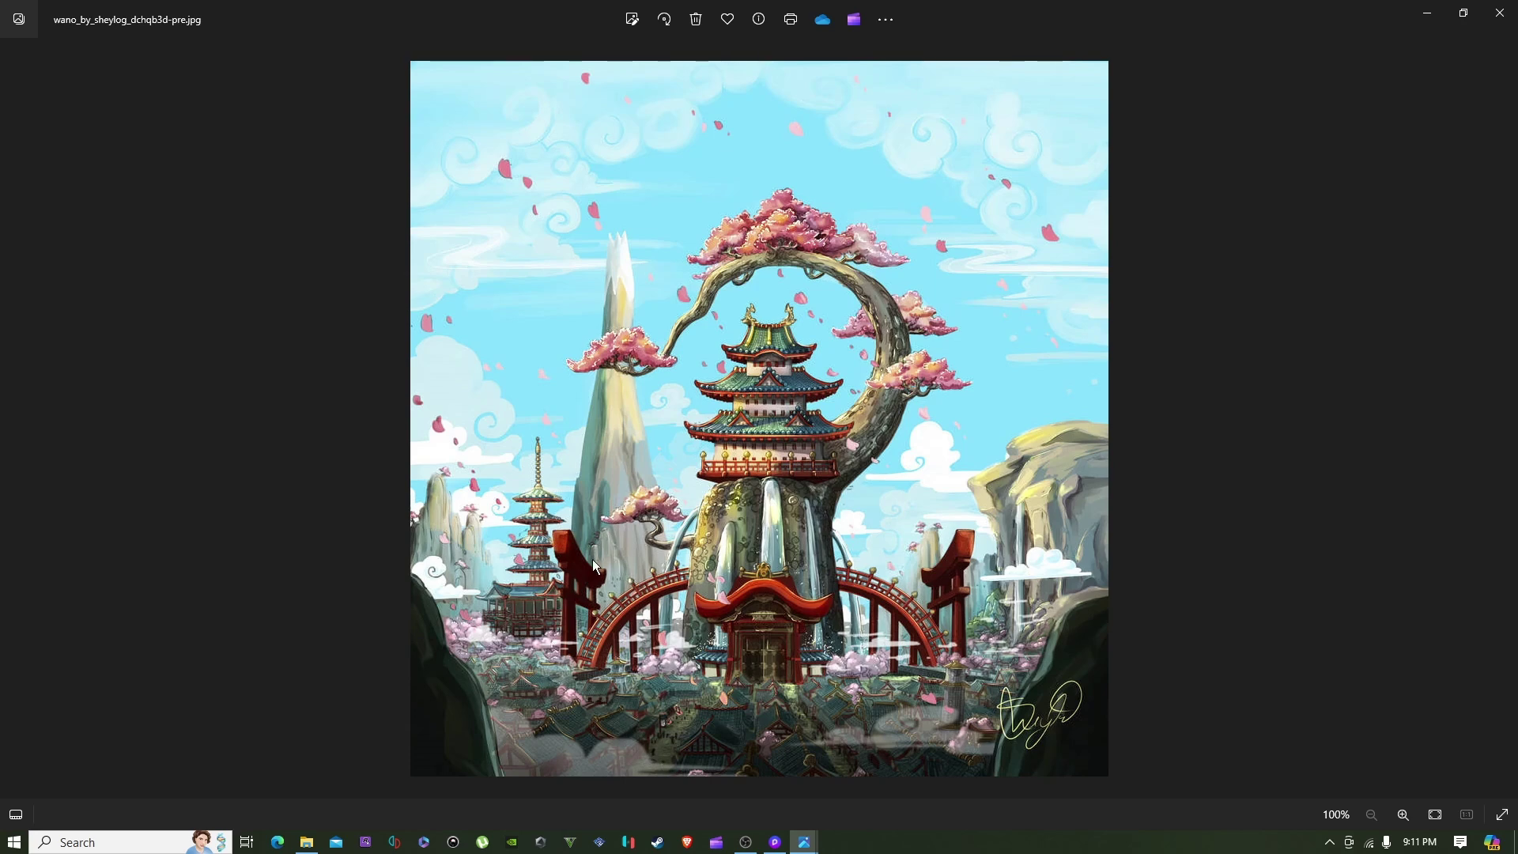
pyautogui.click(313, 838)
pyautogui.click(72, 446)
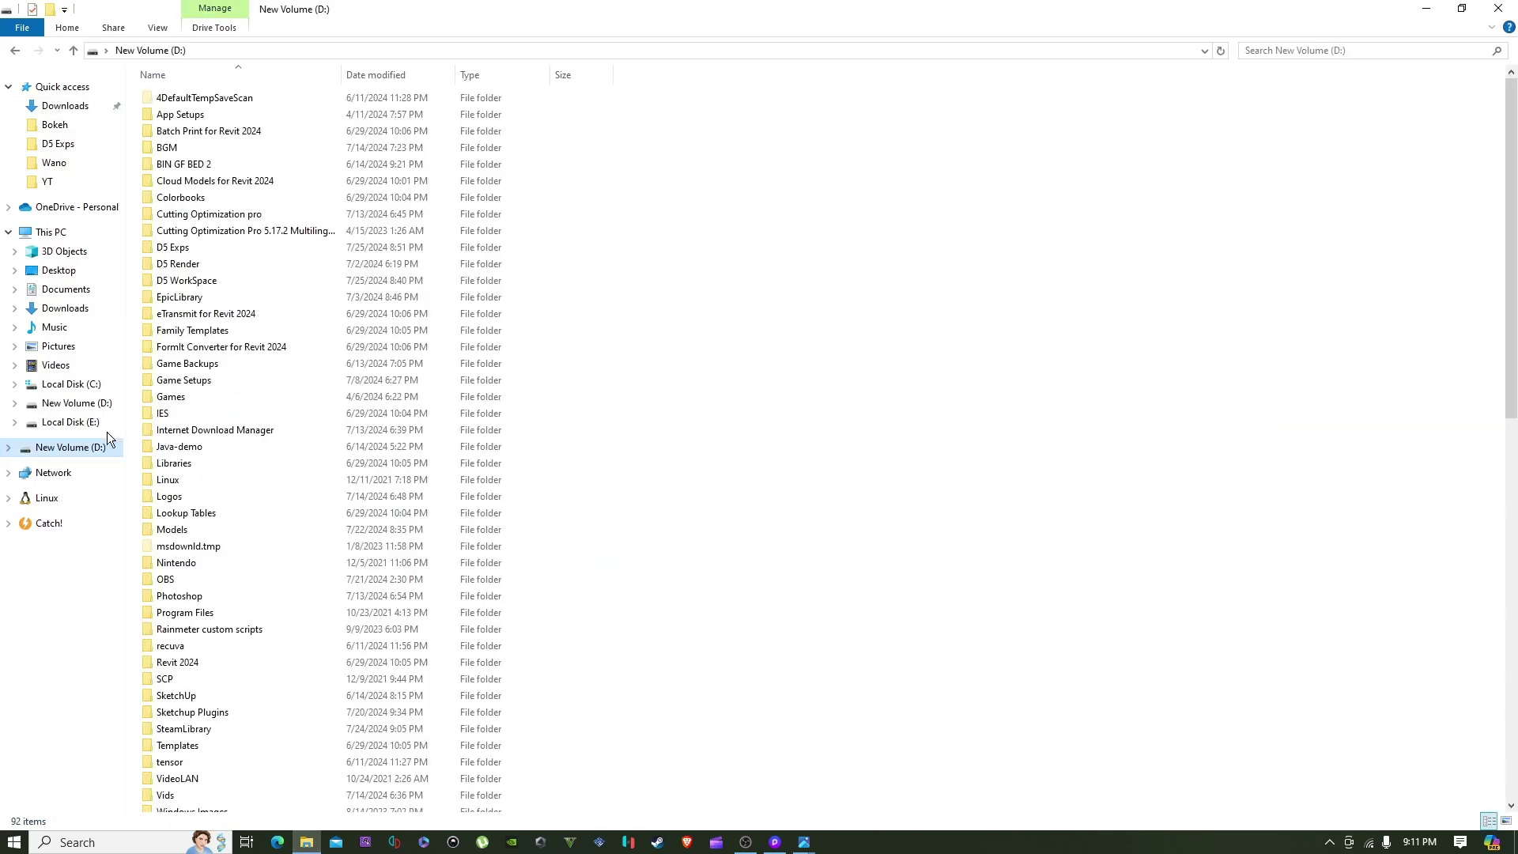
pyautogui.click(222, 253)
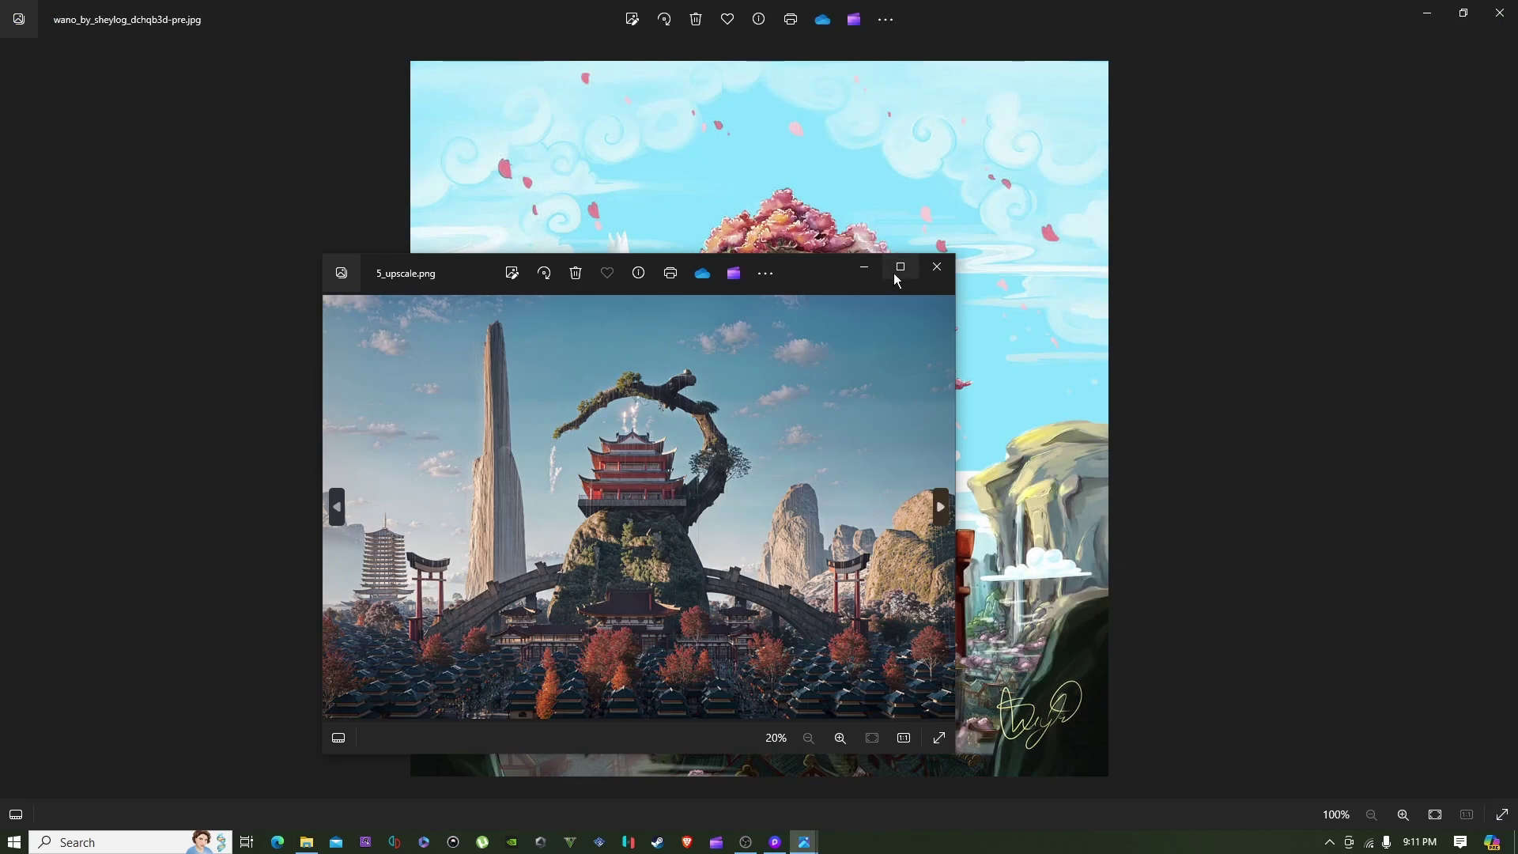
pyautogui.click(896, 266)
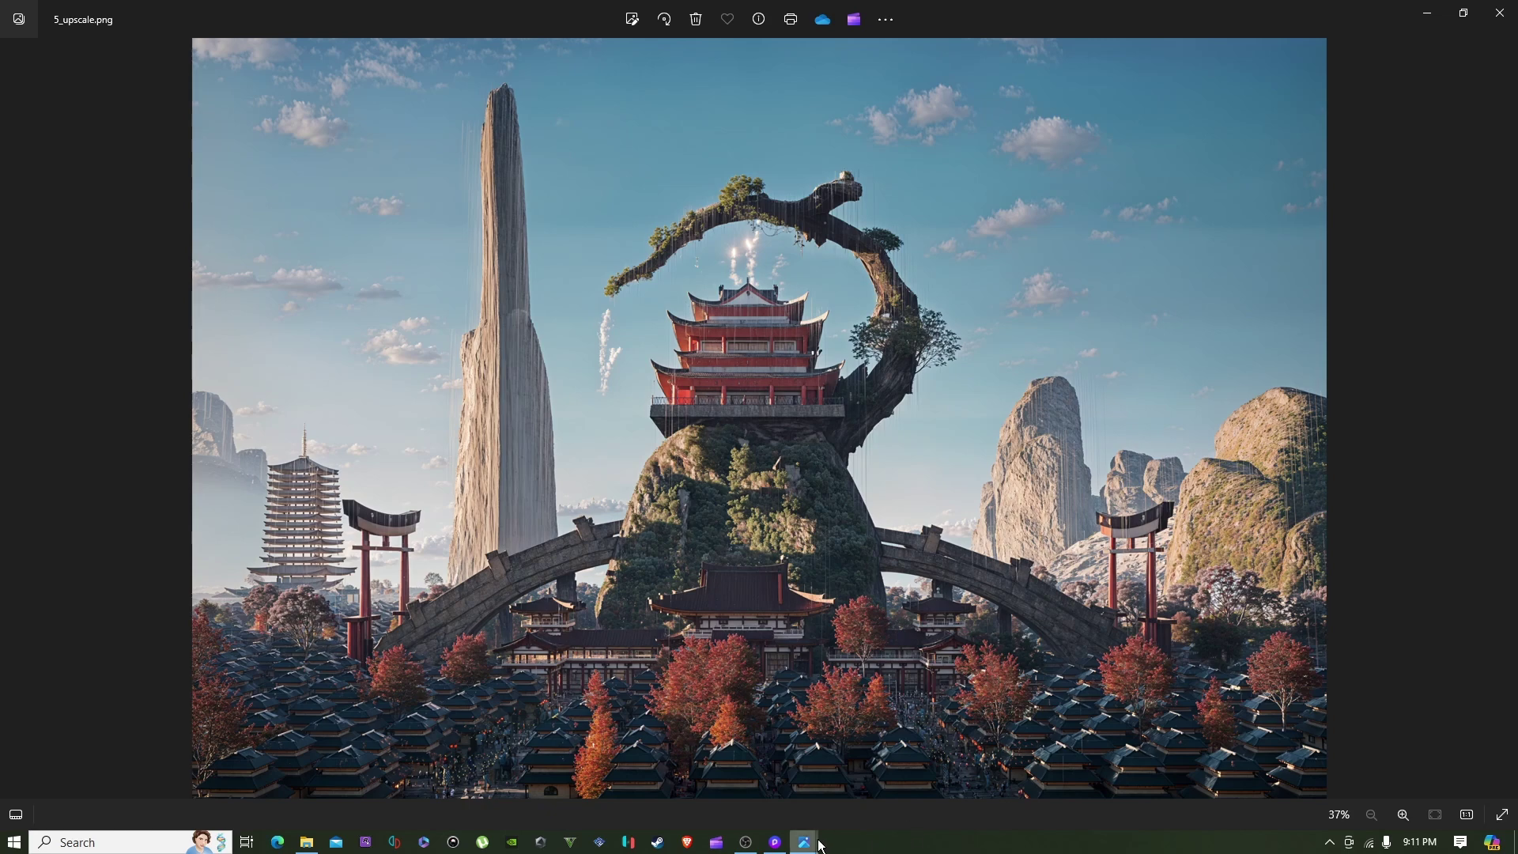
pyautogui.moveTo(814, 831)
pyautogui.moveTo(813, 770)
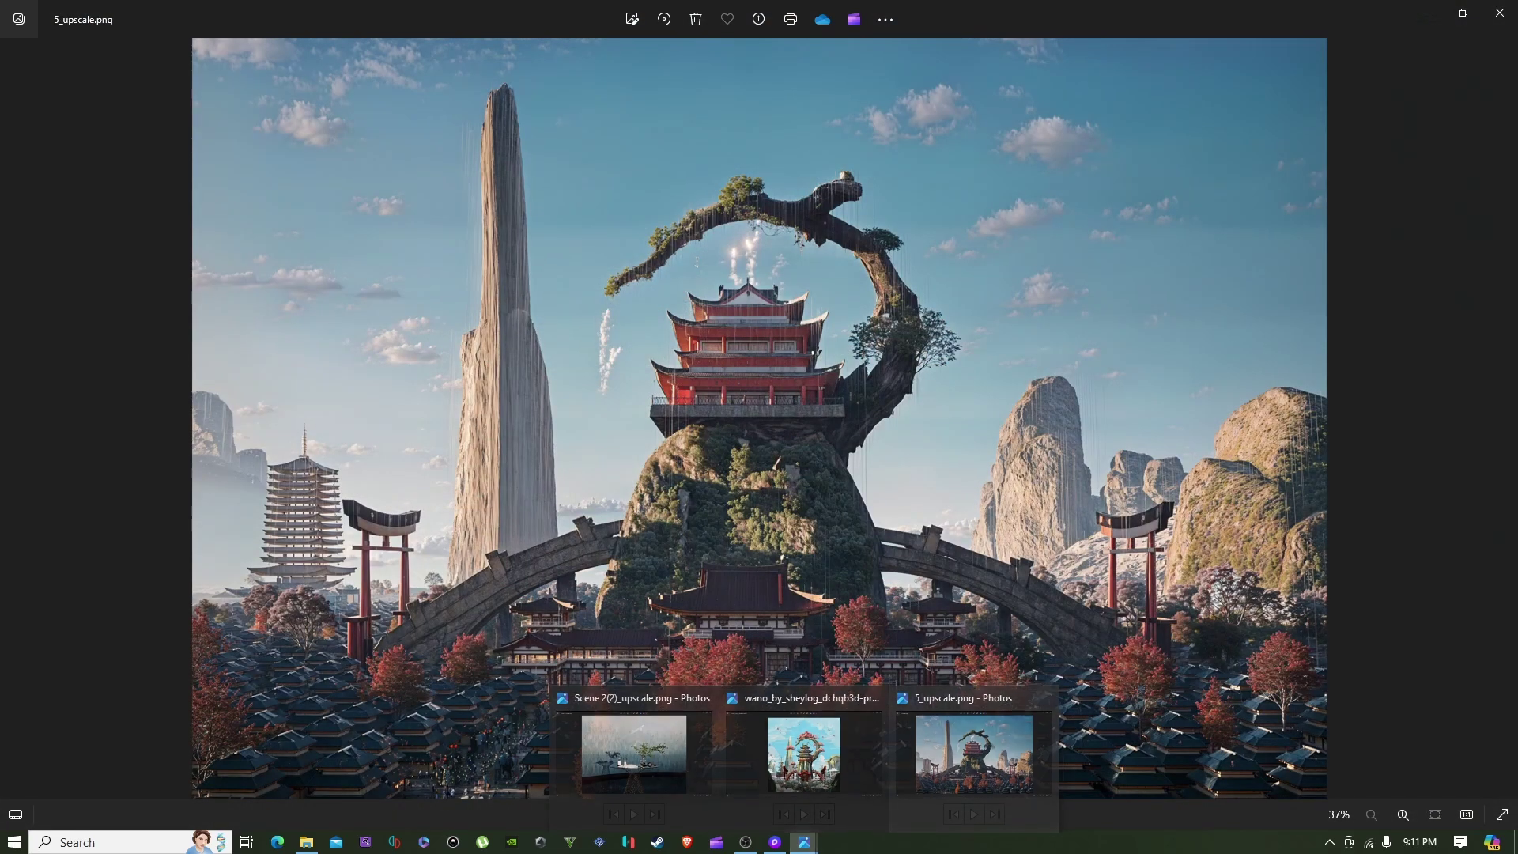
pyautogui.click(980, 807)
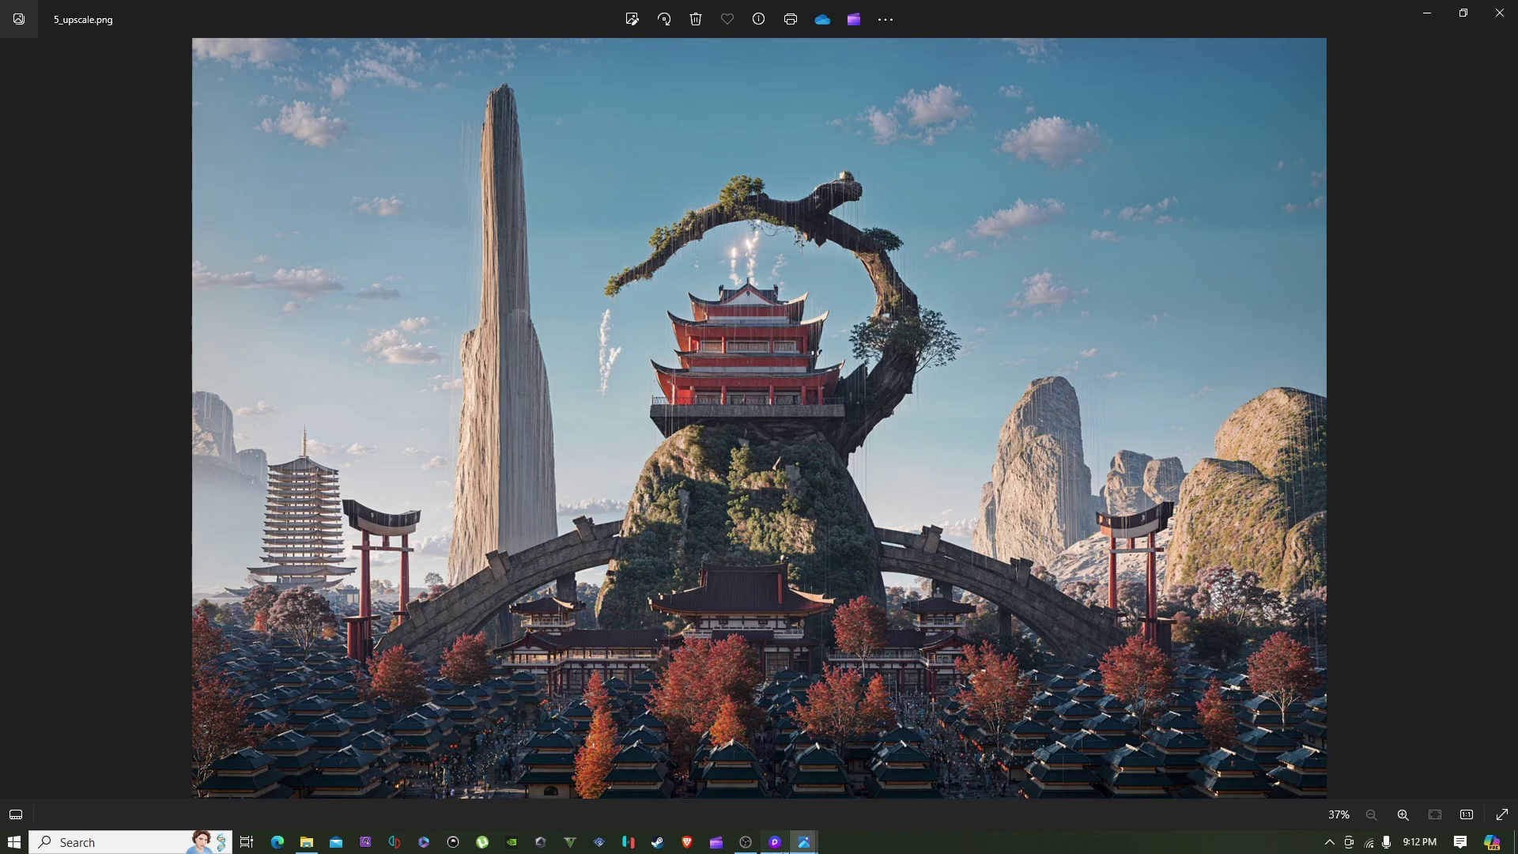
# Switch back to D5 Render and examine the whole curved-wall set from outside, then from closer to the table at another angle.
pyautogui.hotkey('alt', 'Tab')
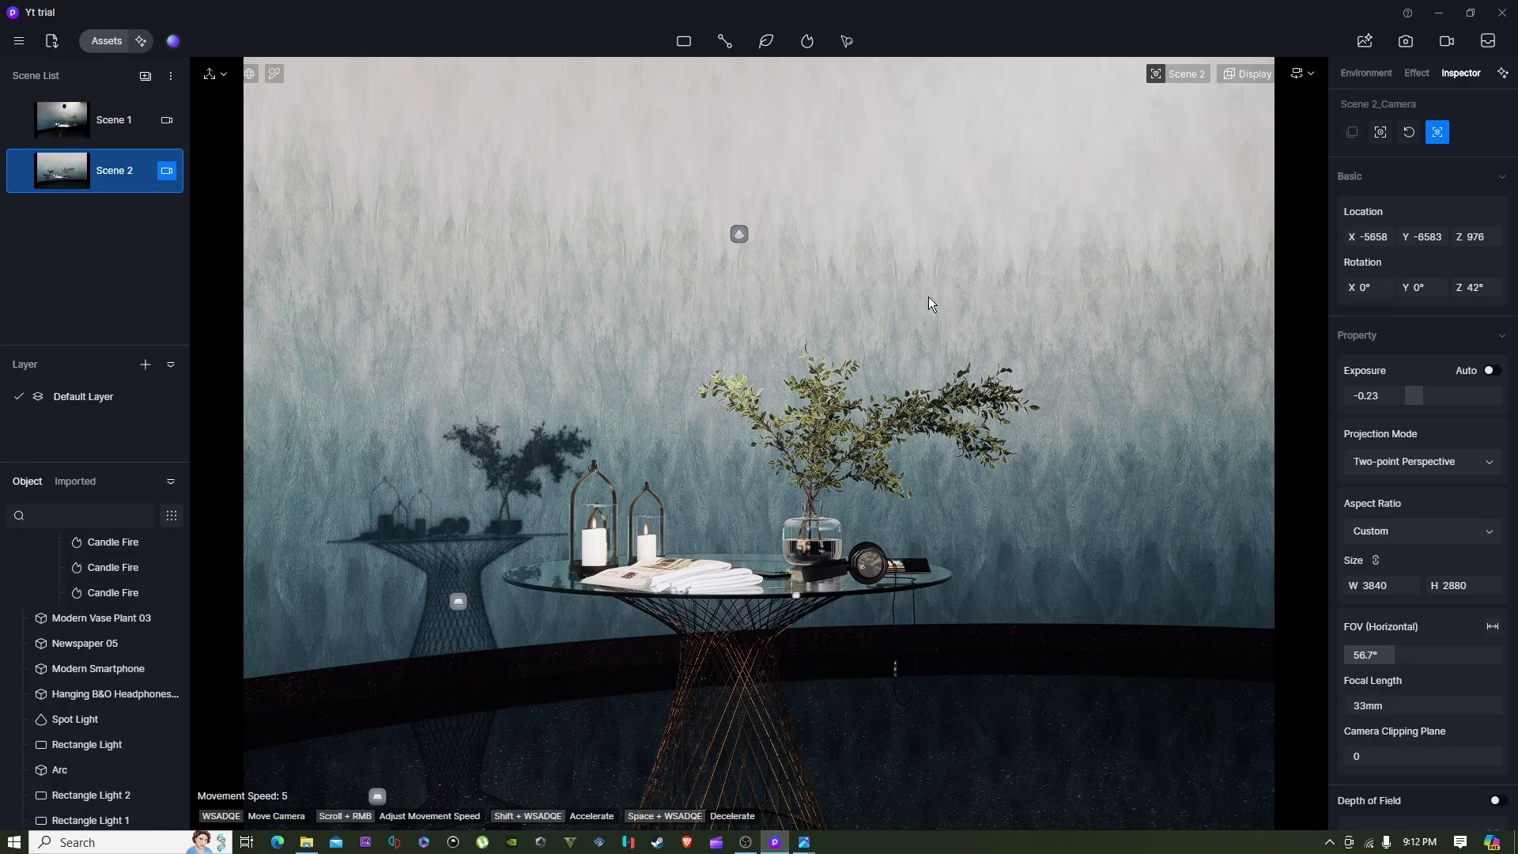
pyautogui.press('s')
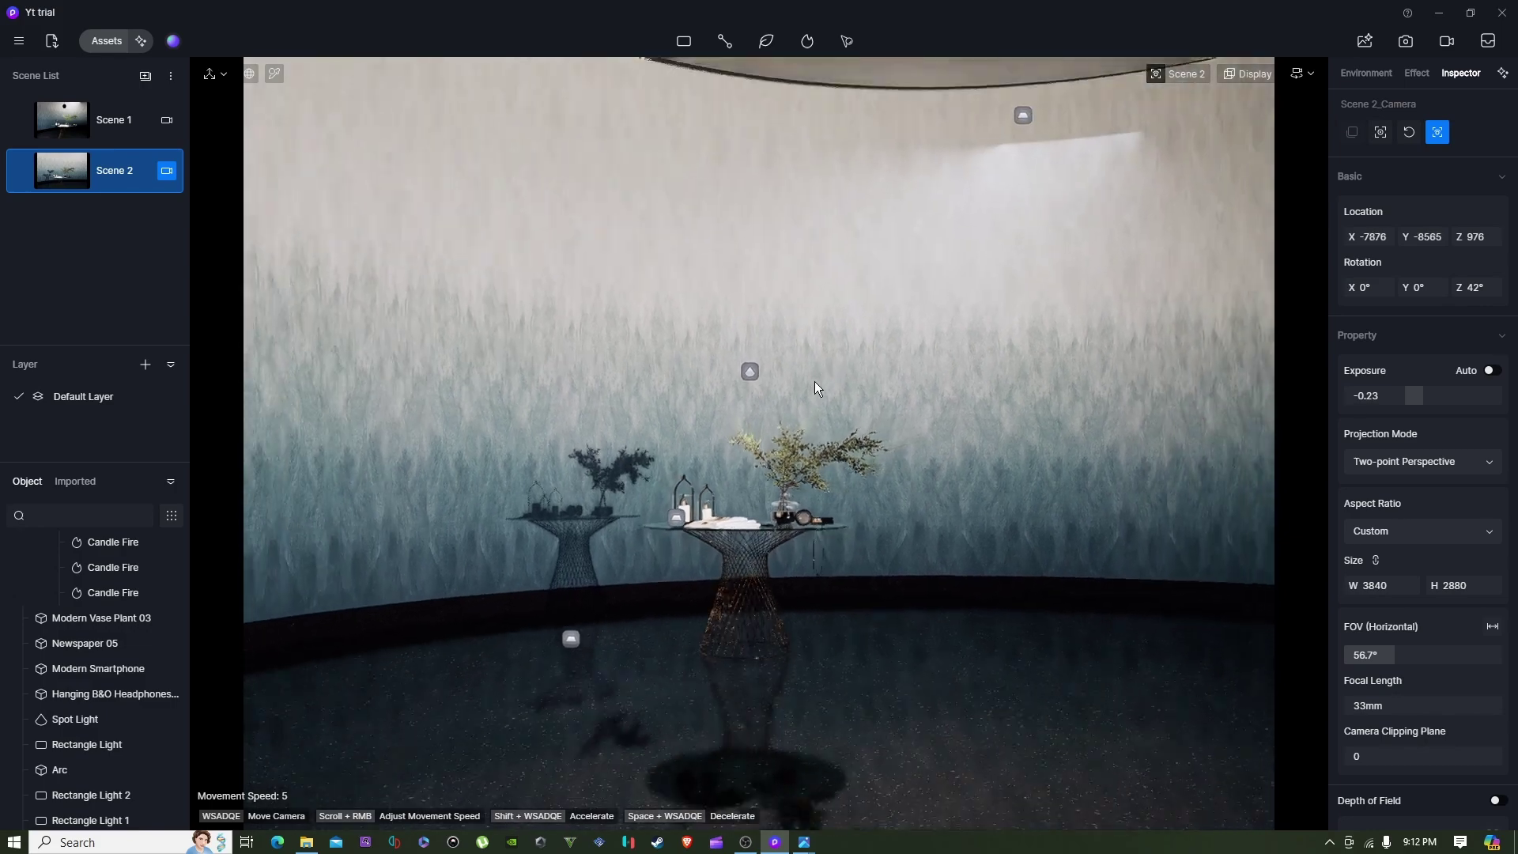
pyautogui.press('s')
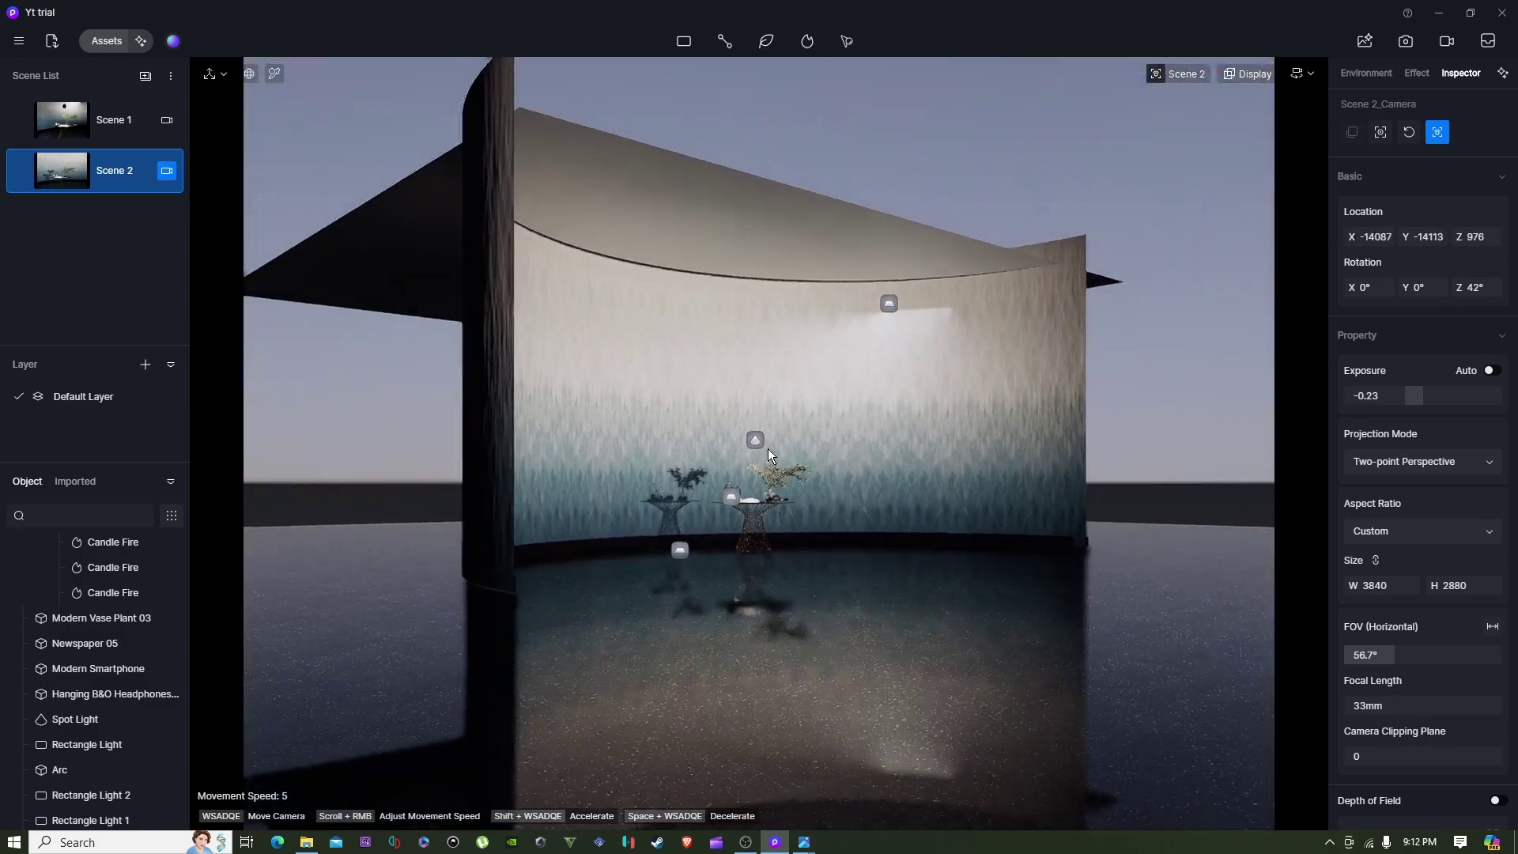
pyautogui.press('s')
pyautogui.press('e')
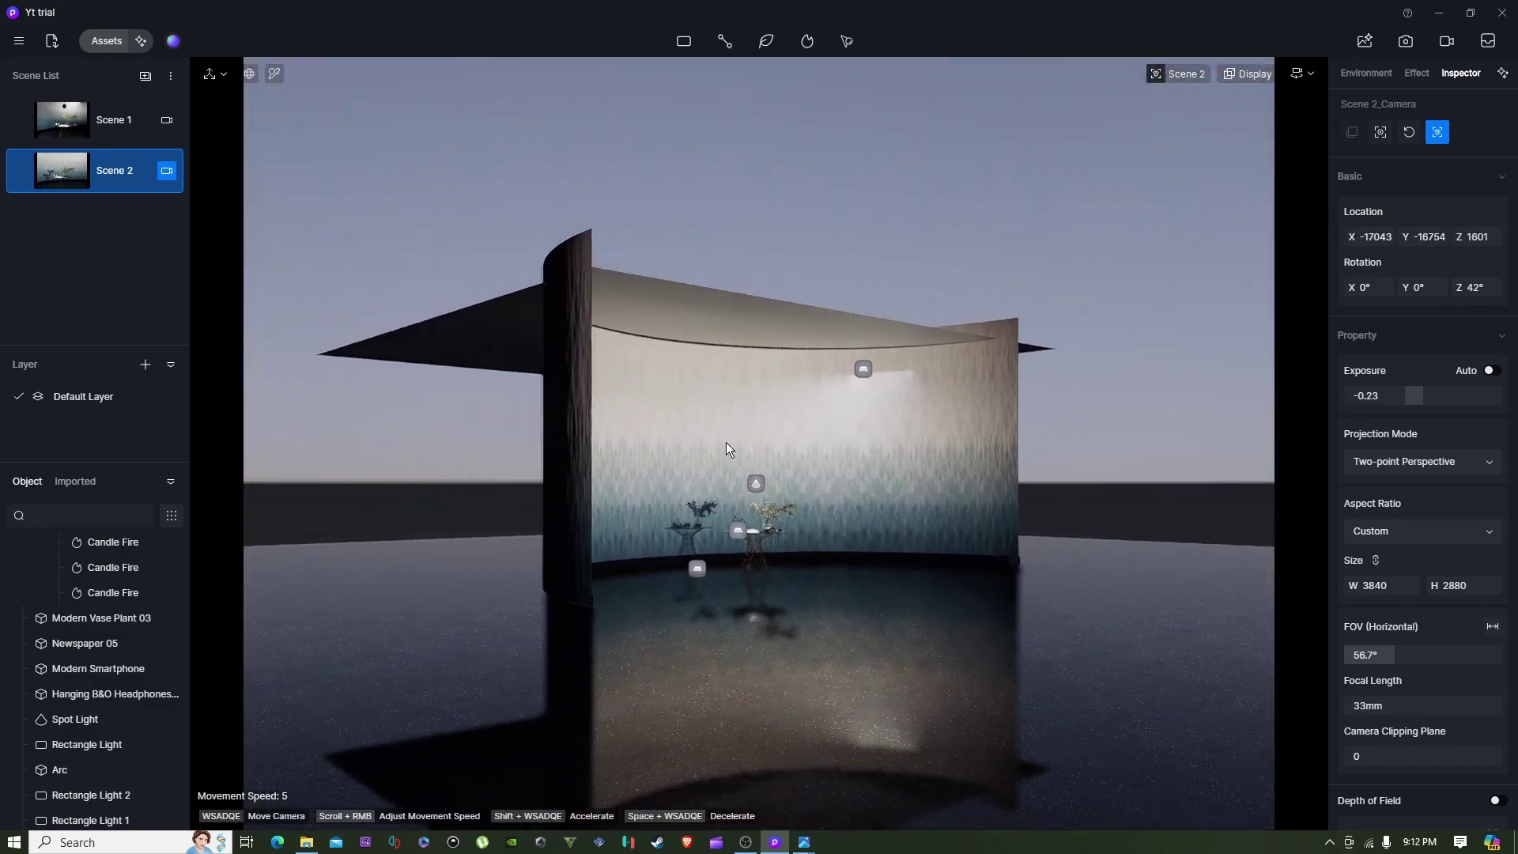
pyautogui.press('s')
pyautogui.press('d')
pyautogui.press('w')
pyautogui.press('d')
pyautogui.moveTo(860, 510); pyautogui.dragTo(686, 483, button='right')
pyautogui.press('d')
pyautogui.press('w')
pyautogui.press('w')
pyautogui.press('w')
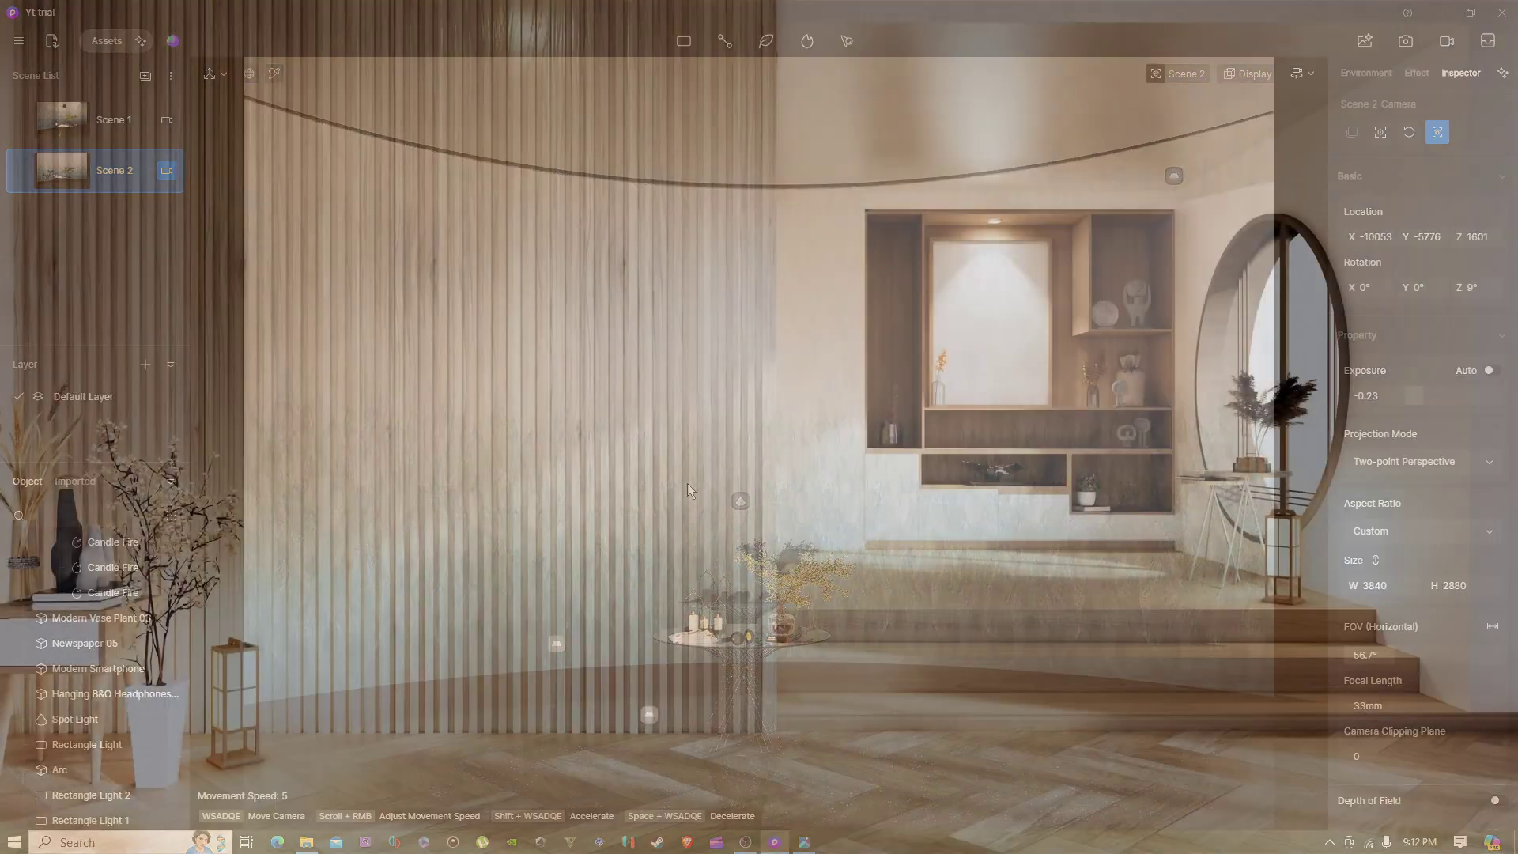